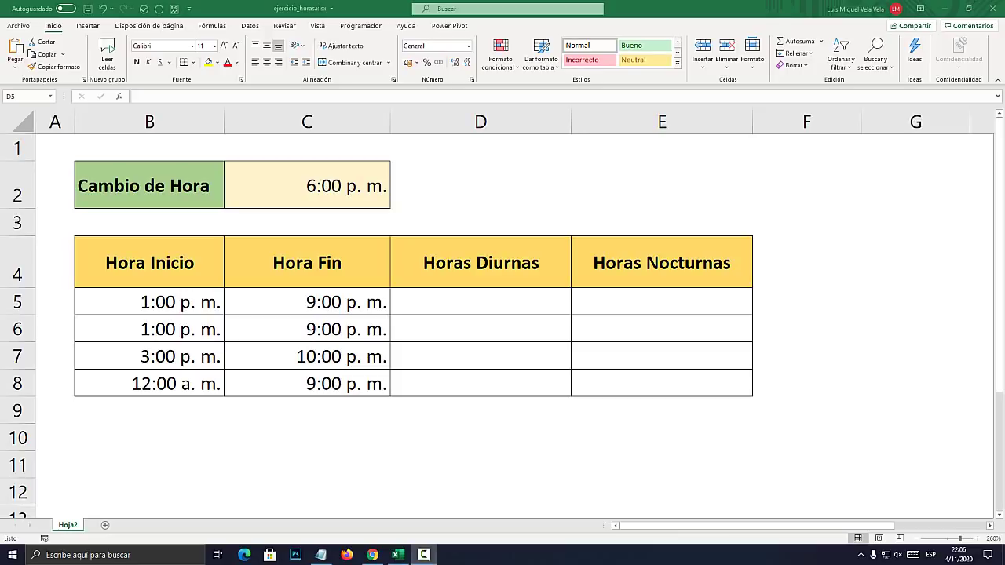
Examine the Hora Inicio and Hora Fin columns and the Horas Diurnas and Horas Nocturnas cells in row 5
left_click(481, 303)
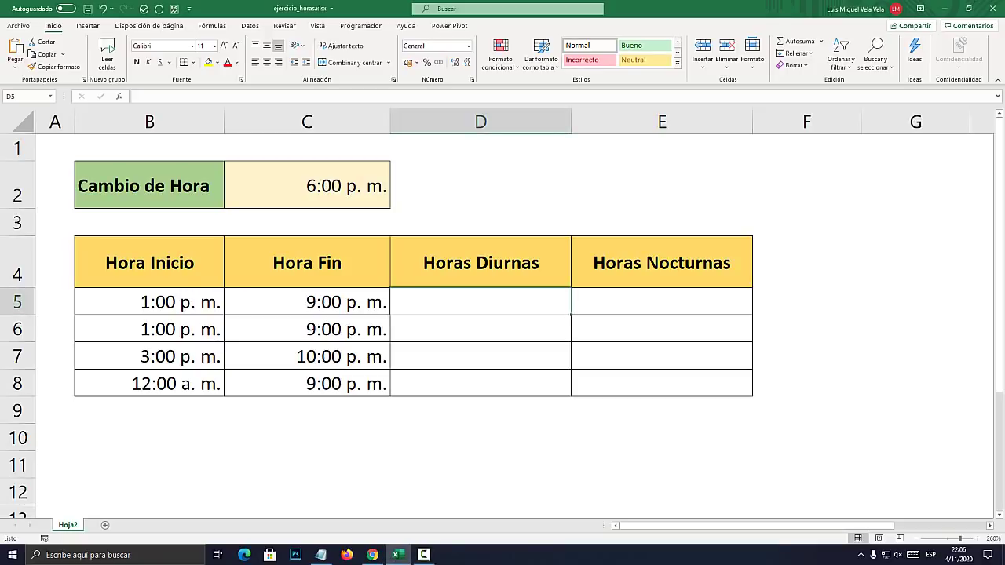
left_click_drag(149, 263, 212, 381)
left_click_drag(307, 263, 233, 378)
left_click_drag(149, 263, 212, 383)
left_click_drag(307, 263, 307, 383)
left_click(481, 302)
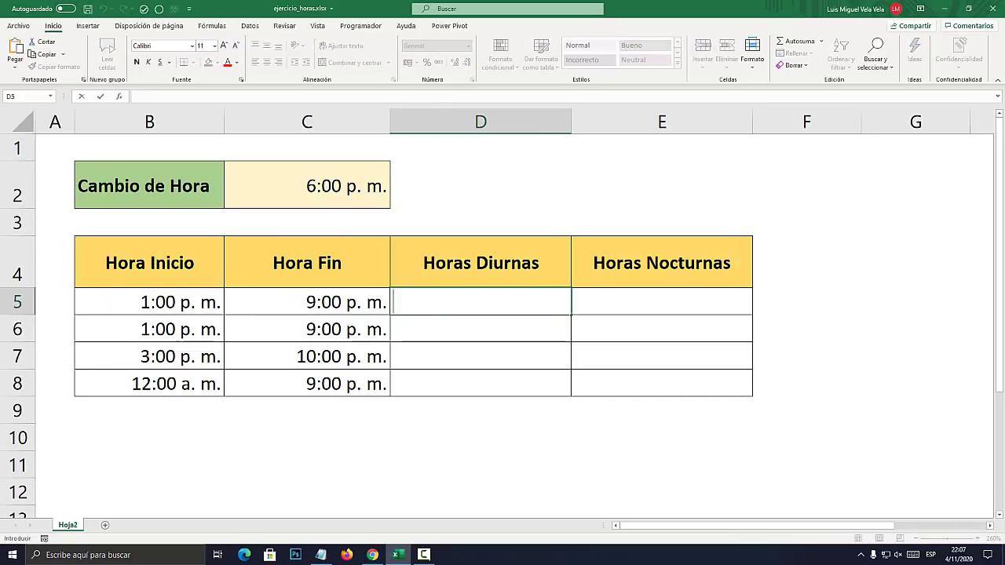
left_click(662, 302)
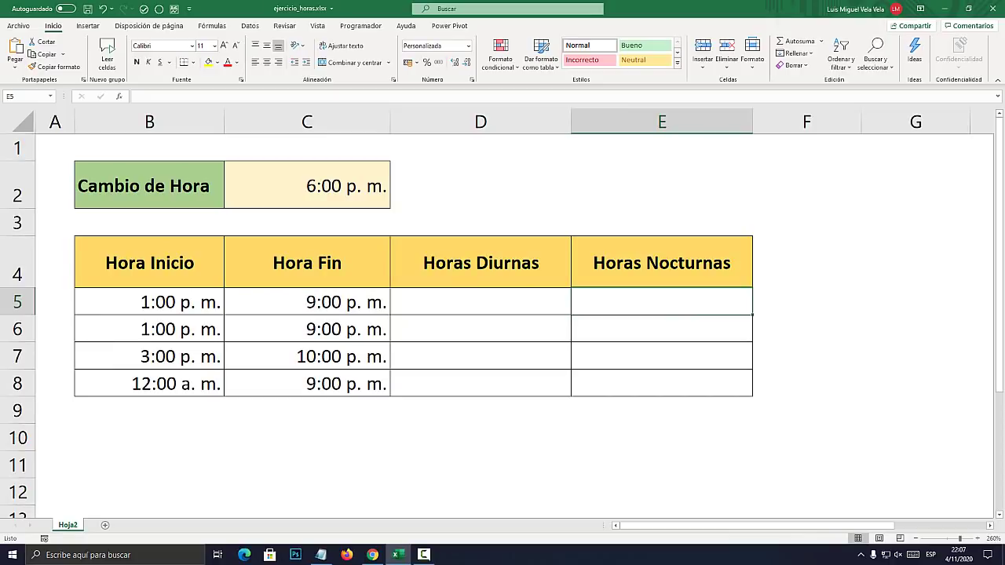
left_click(481, 301)
left_click(662, 302)
left_click(807, 301)
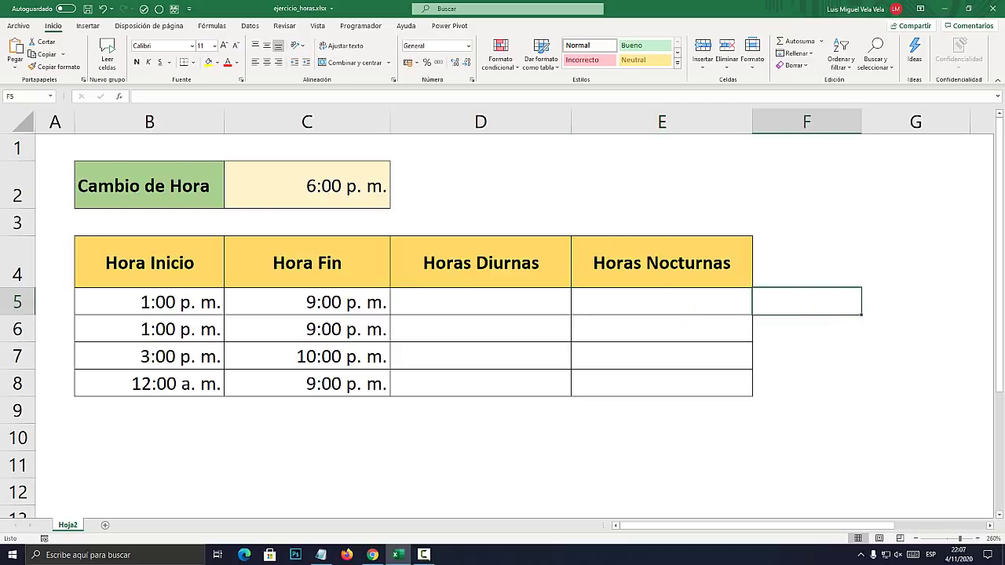
left_click(149, 302)
left_click(307, 302)
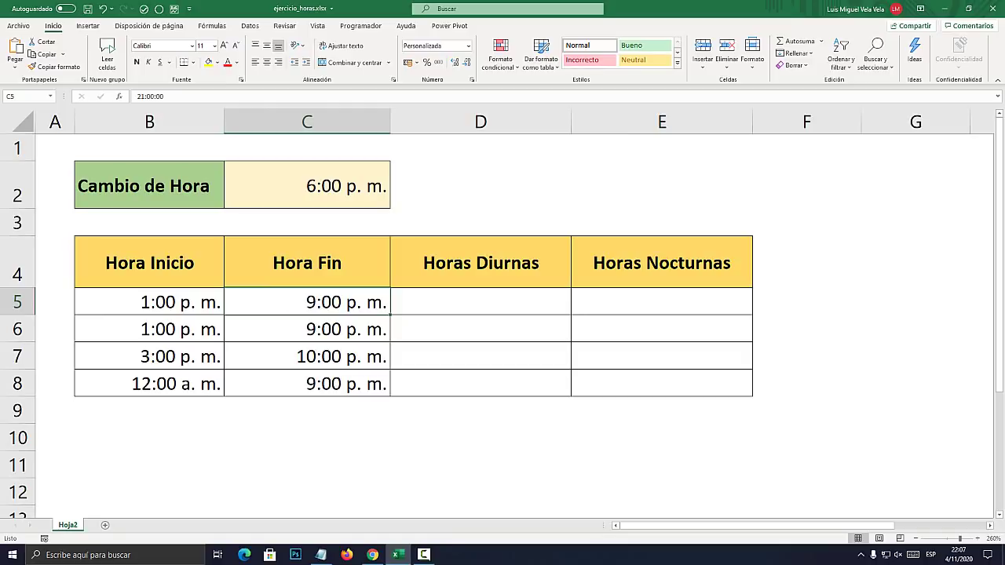
left_click_drag(149, 147, 806, 464)
left_click(480, 302)
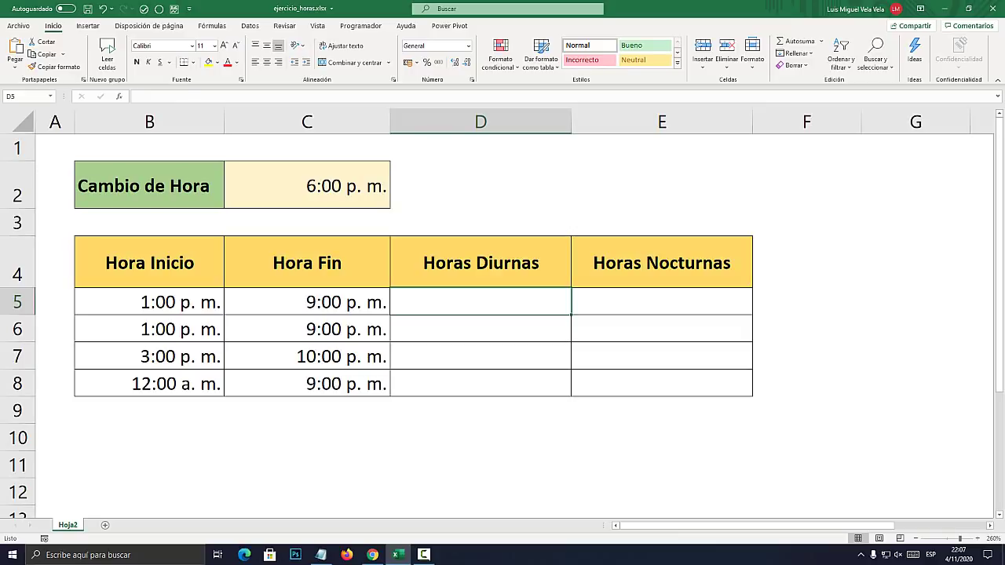
Review the Cambio de Hora time in C2 against the Horas Nocturnas and Horas Diurnas columns
left_click(150, 186)
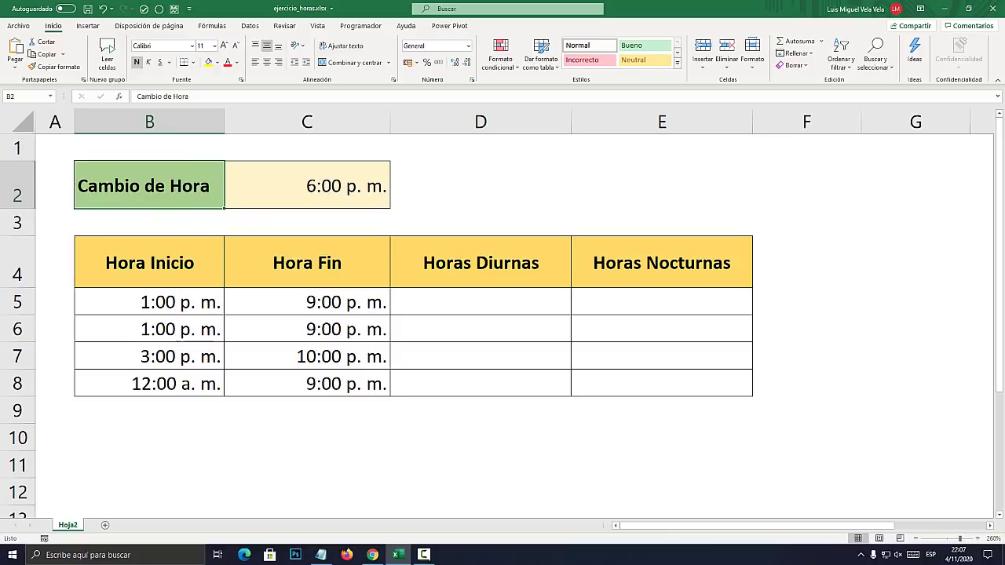
left_click(307, 186)
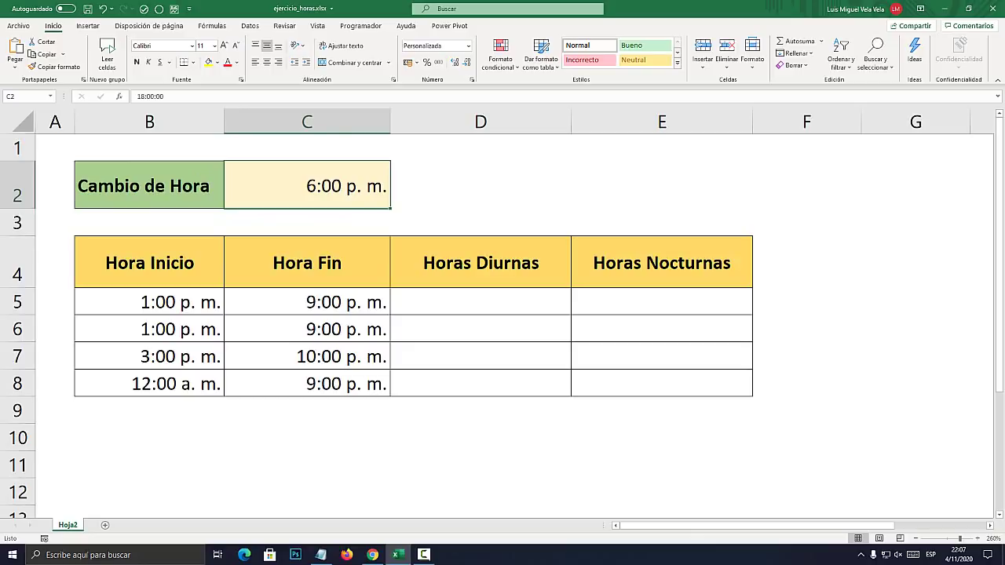
left_click_drag(662, 263, 662, 384)
left_click(307, 186)
left_click_drag(480, 263, 480, 384)
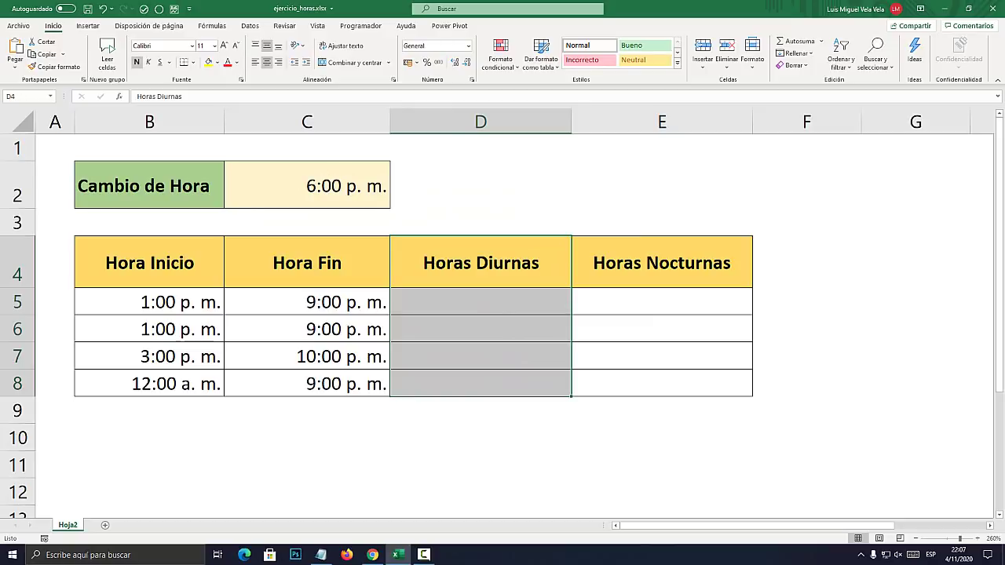
left_click(481, 302)
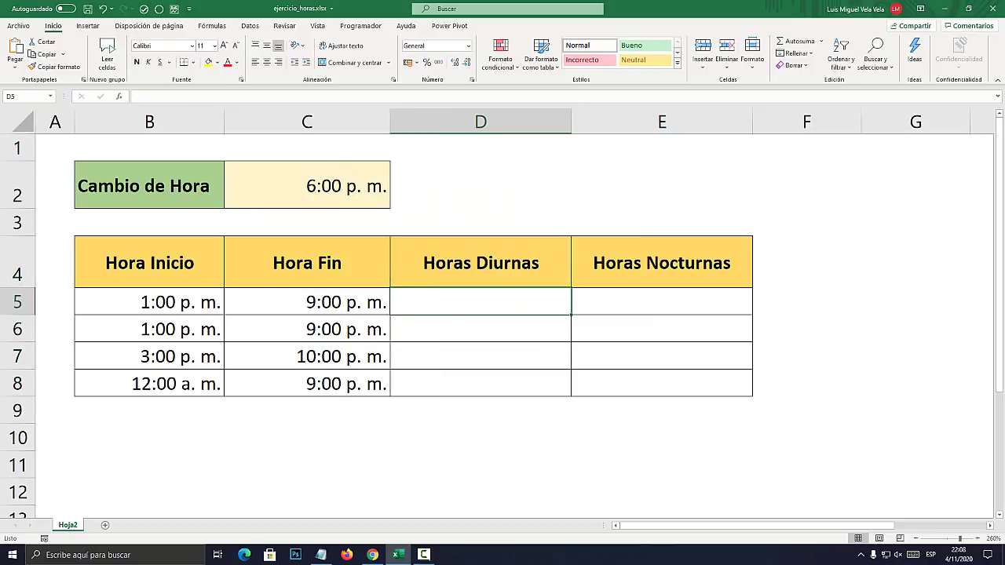
Clear the contents of B6:E8, keeping only the first row of times in the table
left_click_drag(149, 330, 662, 383)
key("Delete")
left_click(149, 303)
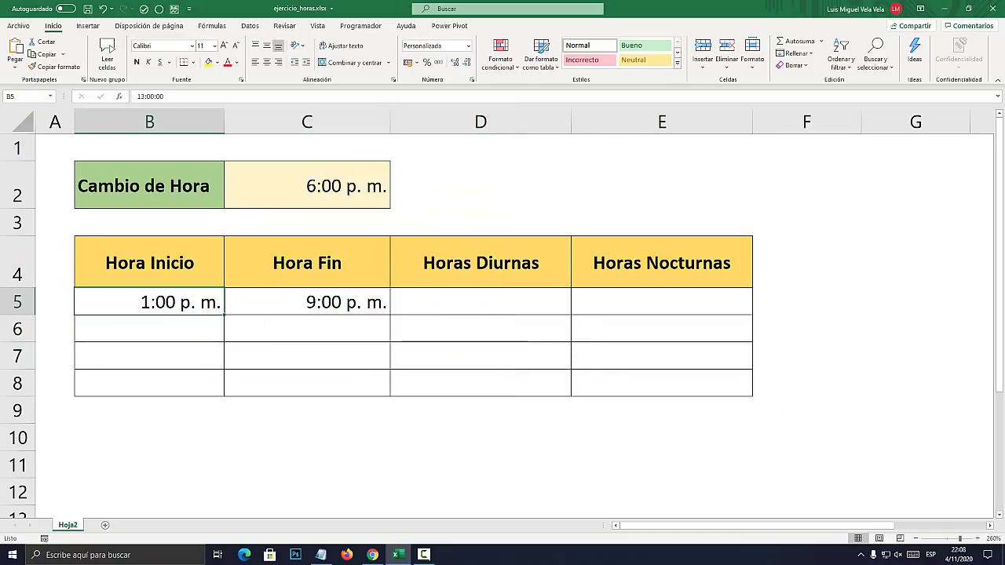
Compare the start time in B5 with the end time in C5
left_click(307, 328)
left_click(149, 303)
left_click(307, 302)
left_click(149, 302)
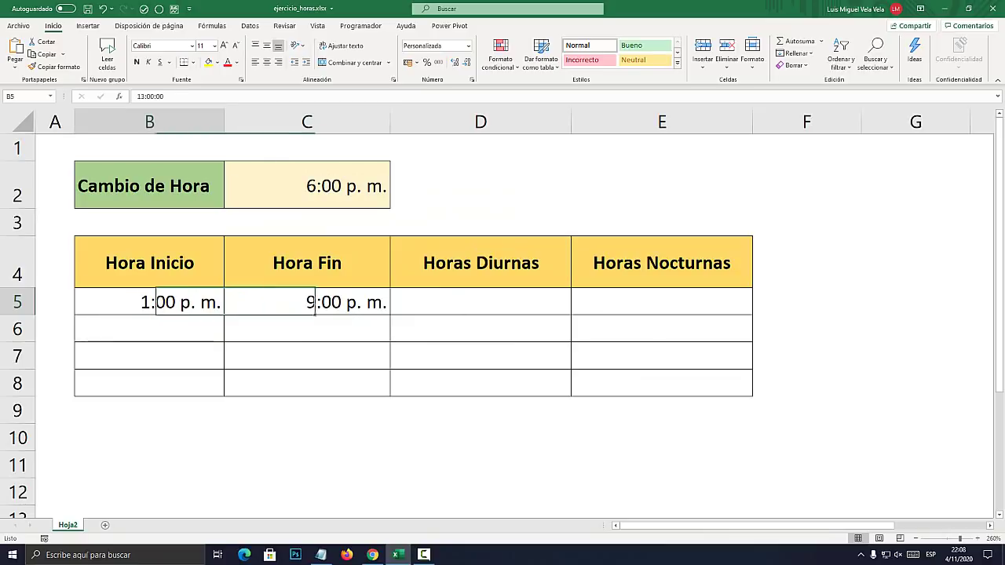
left_click(307, 302)
key("Left")
key("Right")
key("Left")
key("Right")
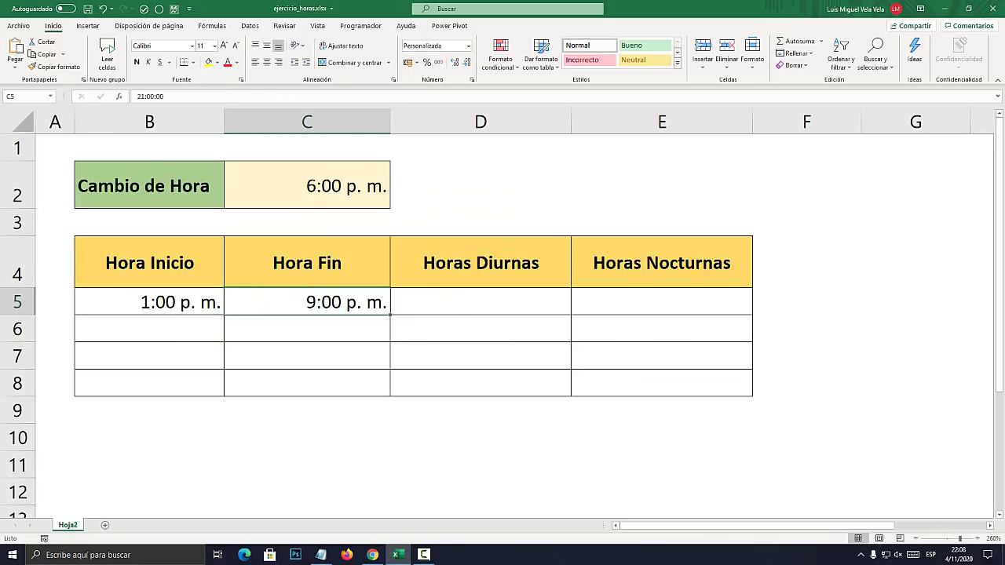
key("Left")
left_click(307, 302)
left_click(149, 302)
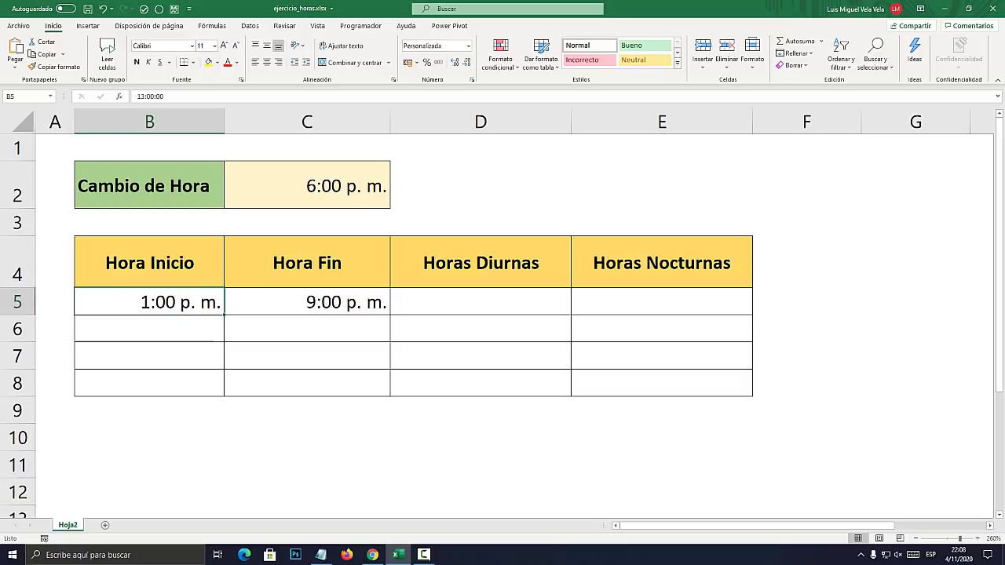
Enter 5 in cell D3 above Horas Diurnas as the expected day hours and center it
left_click(480, 223)
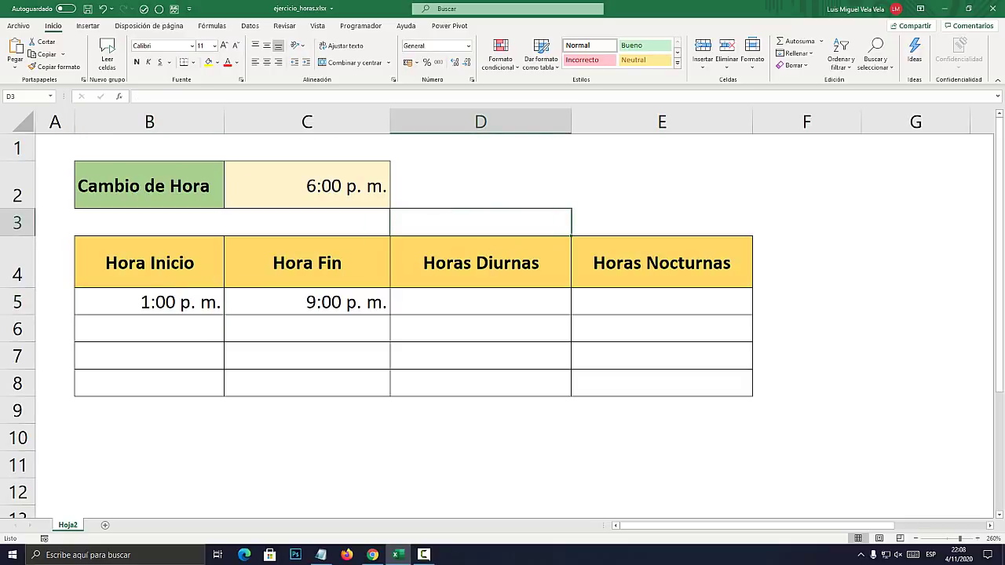
left_click(150, 302)
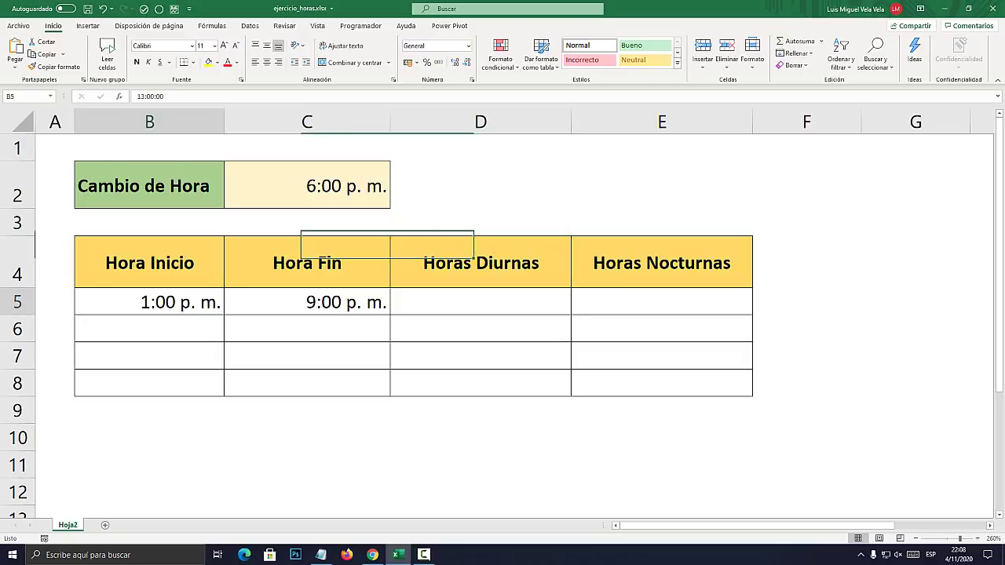
left_click(307, 186)
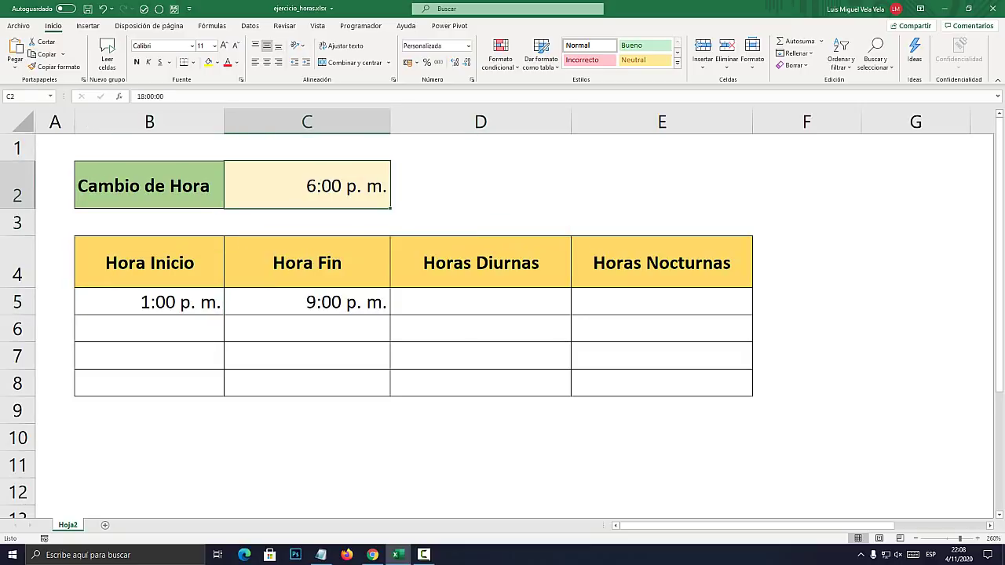
key("Down")
key("Right")
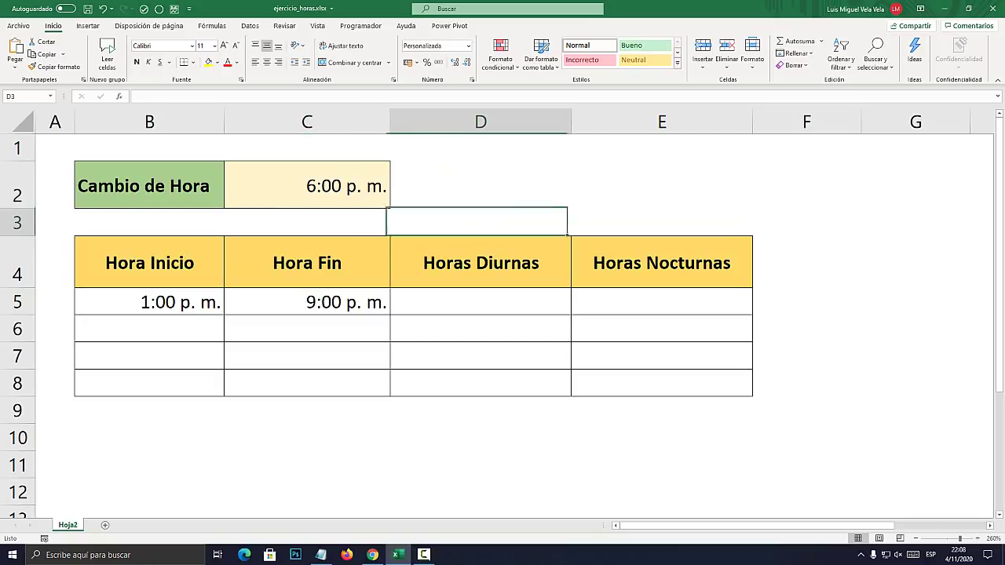
type("5")
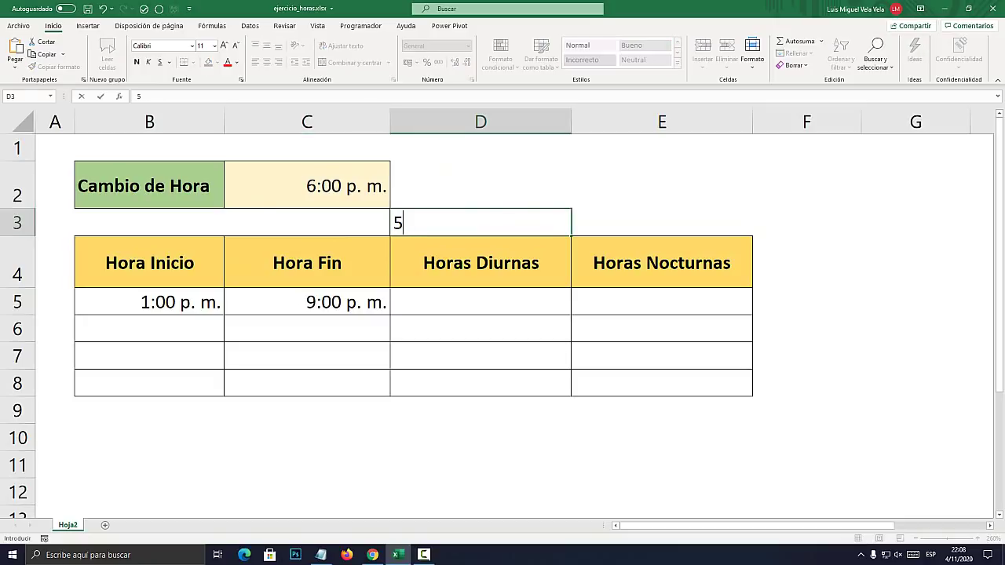
key("Return")
key("Up")
left_click(267, 62)
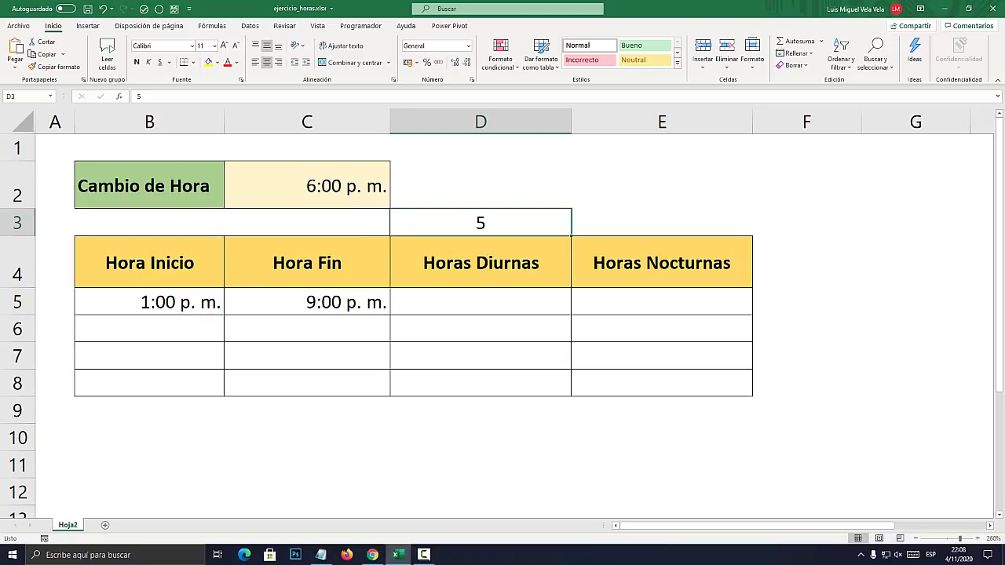
Enter 3 in E3 as the expected night hours and 8 in F3 as the total hours
left_click(307, 186)
left_click(307, 302)
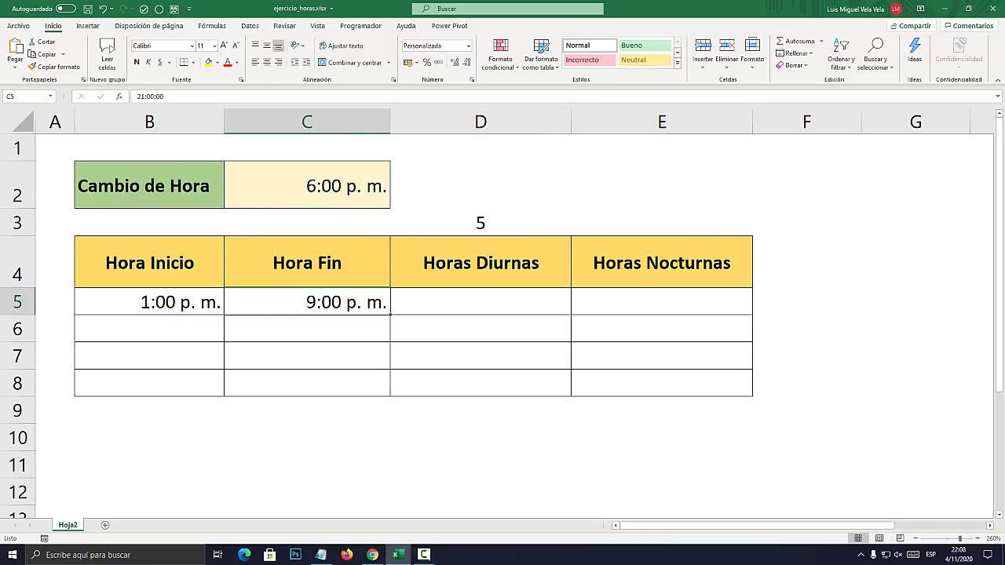
left_click(661, 222)
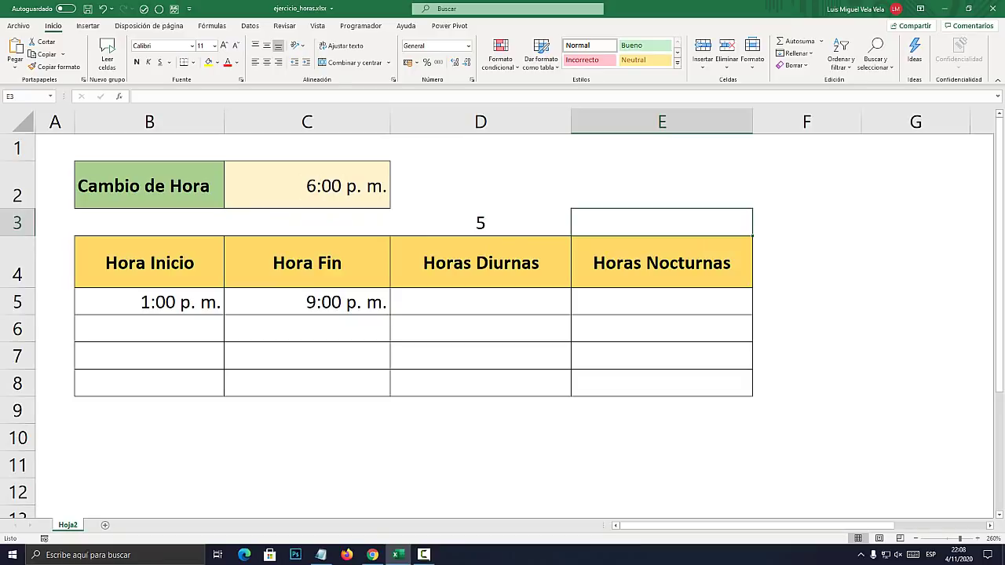
type("3")
key("Tab")
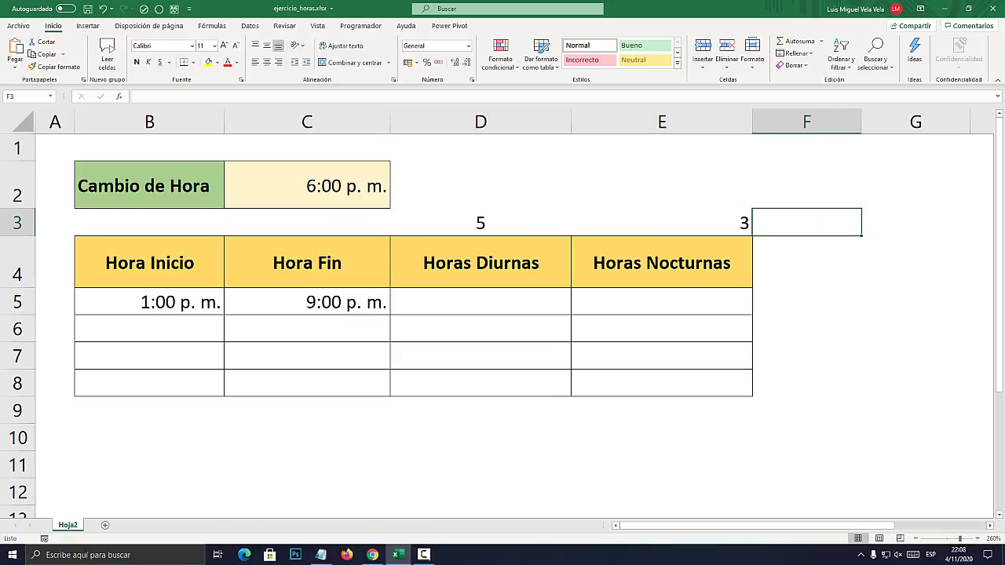
type("8")
key("Return")
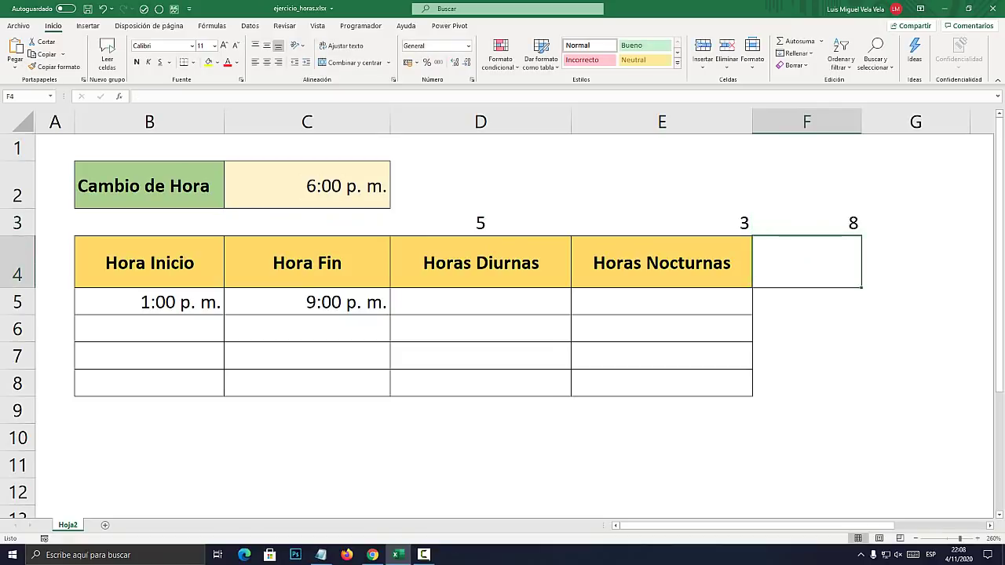
Clear the trial hour values from D3:F3 above the table
key("Up")
left_click_drag(480, 223, 806, 223)
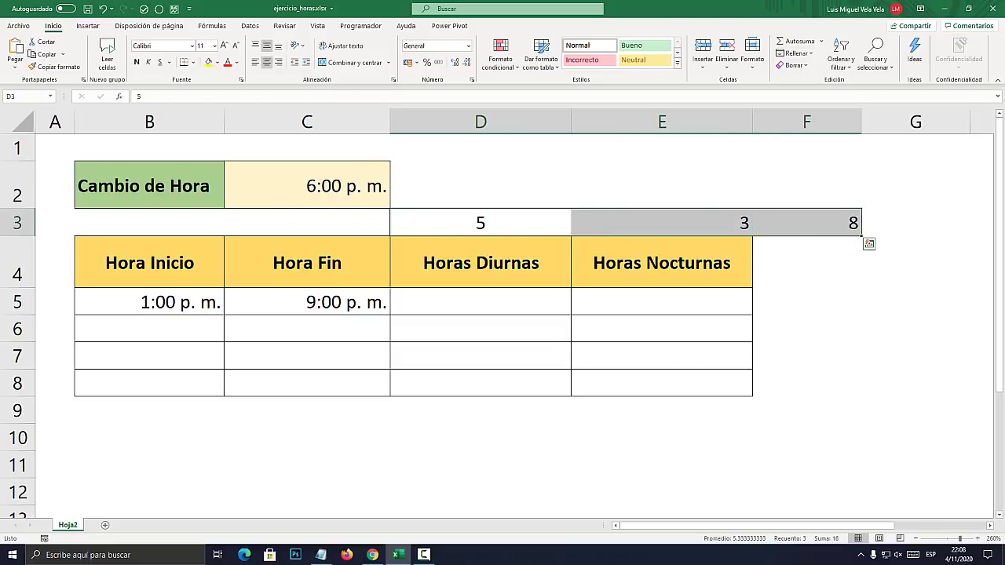
left_click(807, 262)
left_click(807, 223)
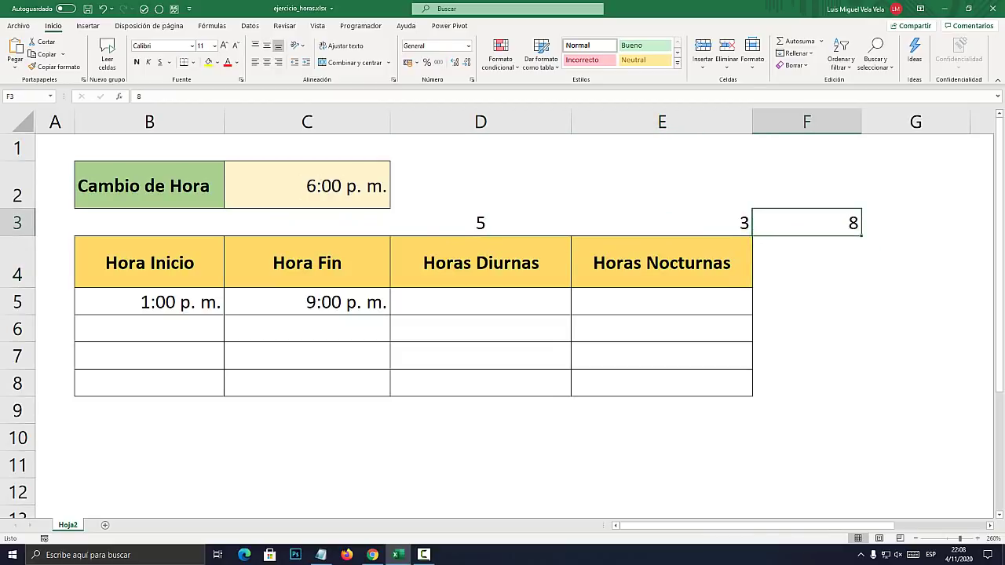
left_click_drag(480, 223, 806, 223)
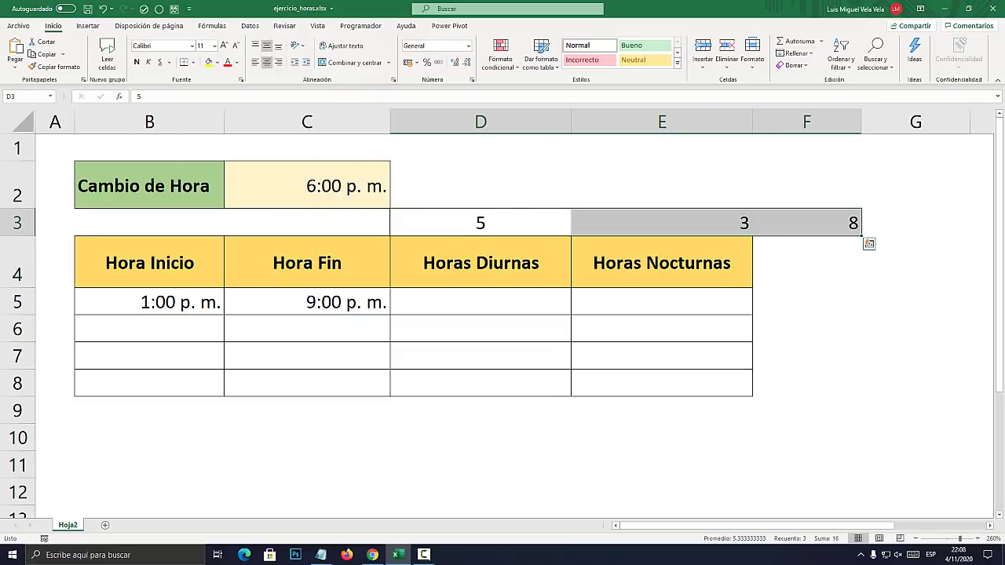
key("Delete")
Enter the formula =C2-B5 in D5 to calculate the day hours of the first row
left_click(481, 302)
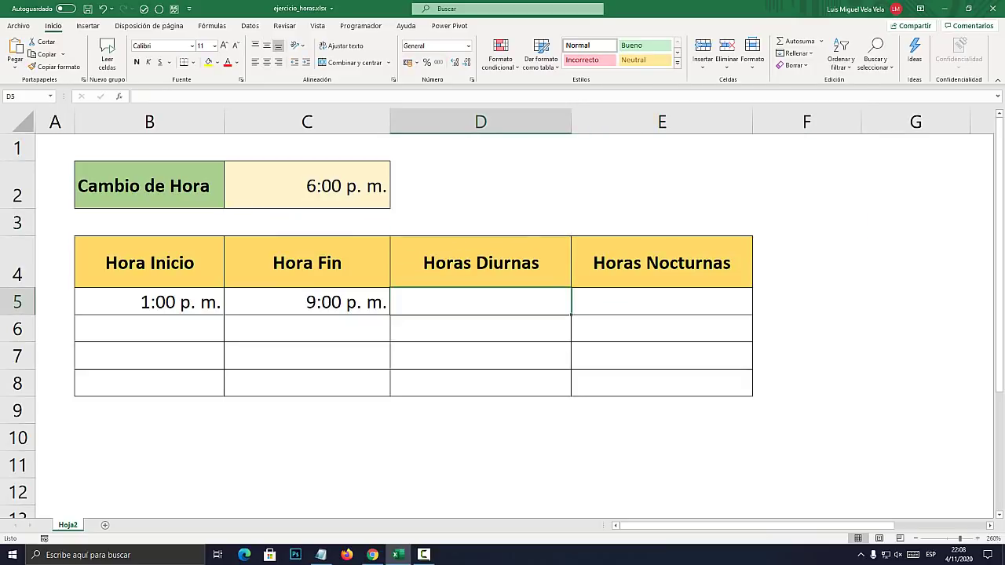
type("=")
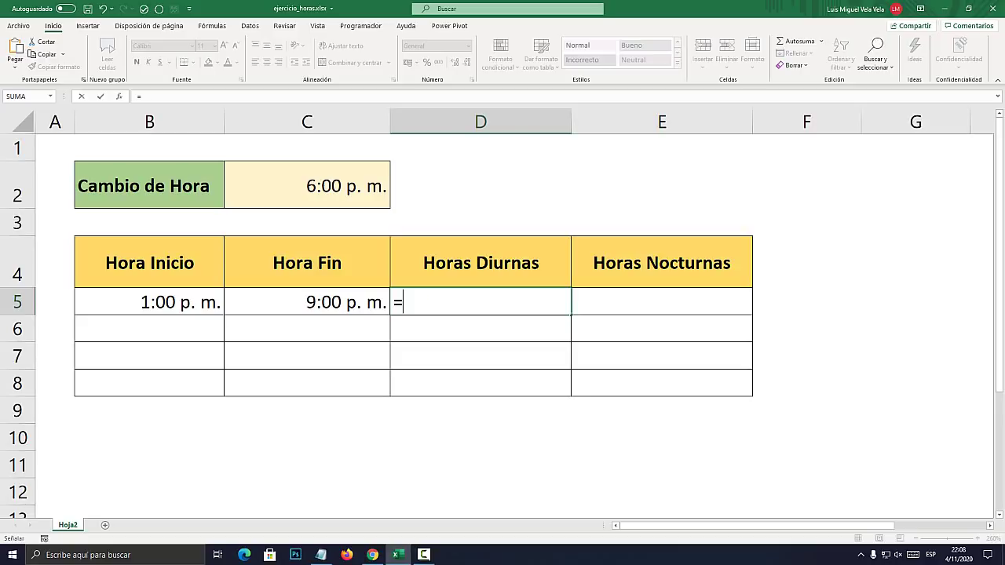
left_click(307, 185)
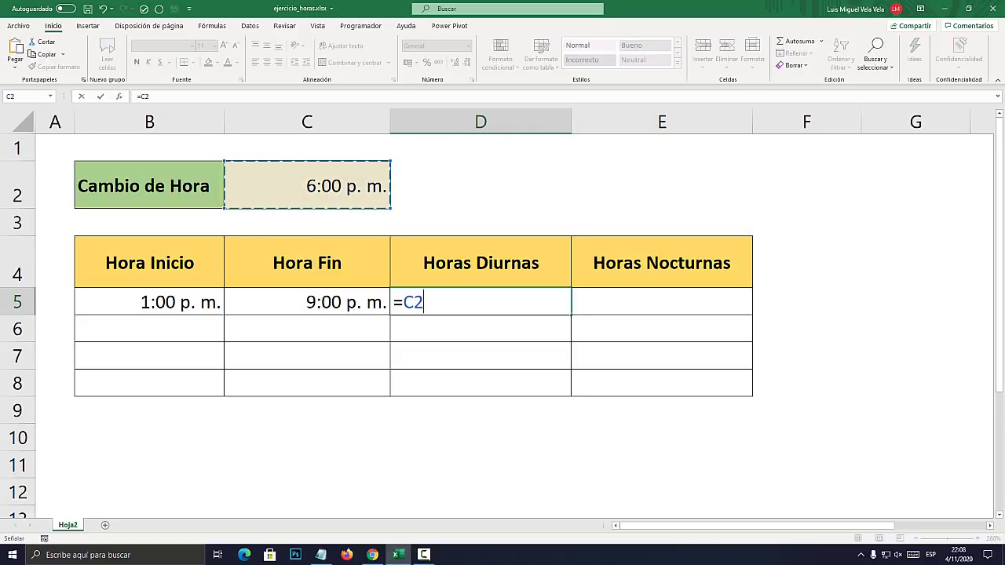
type("-")
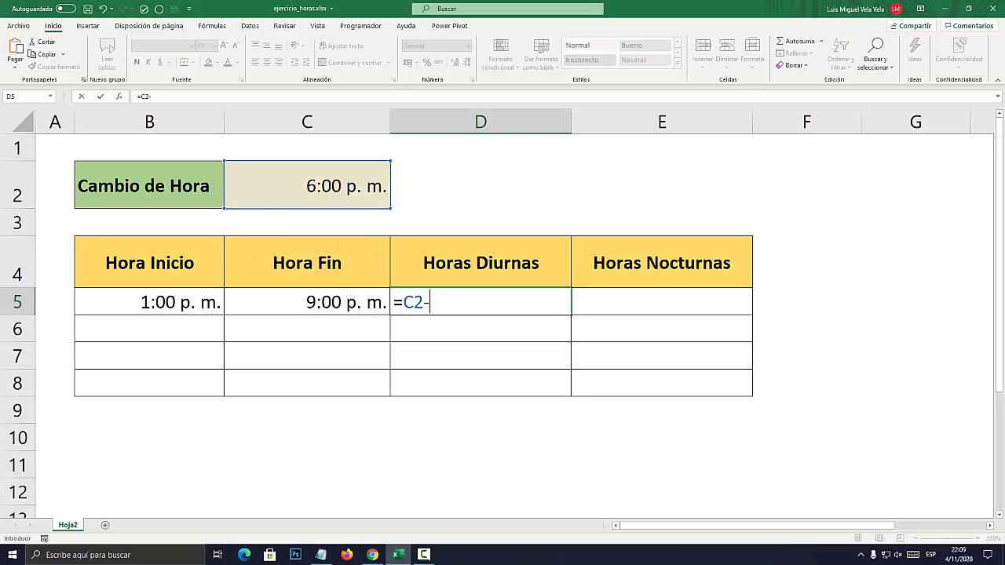
left_click(149, 302)
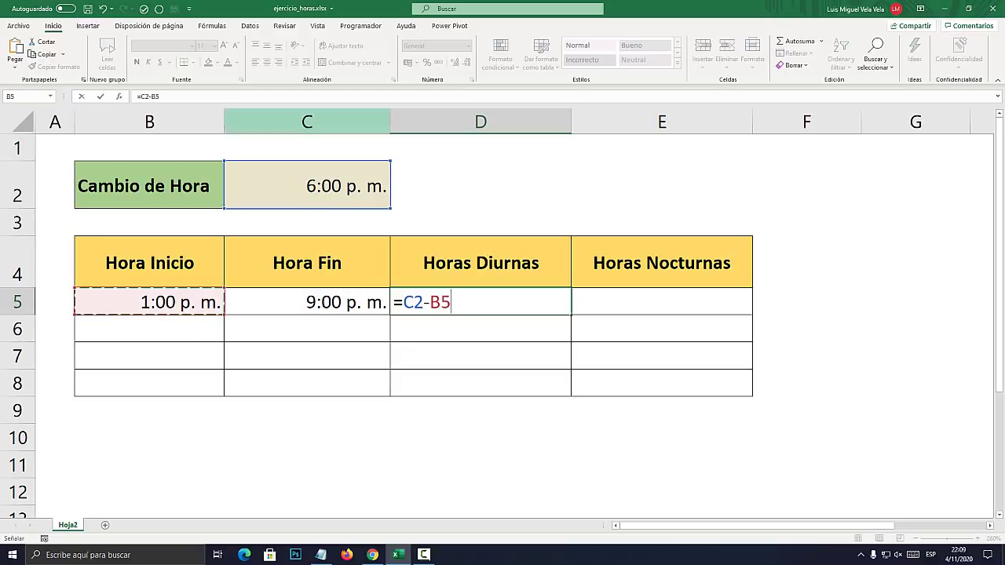
key("Return")
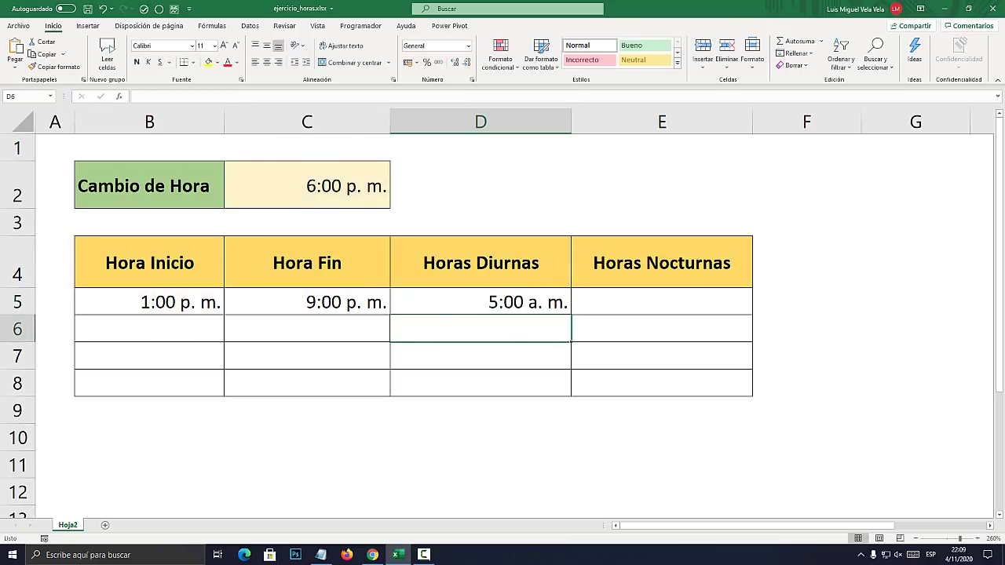
Set the number format of D5 to General
key("Up")
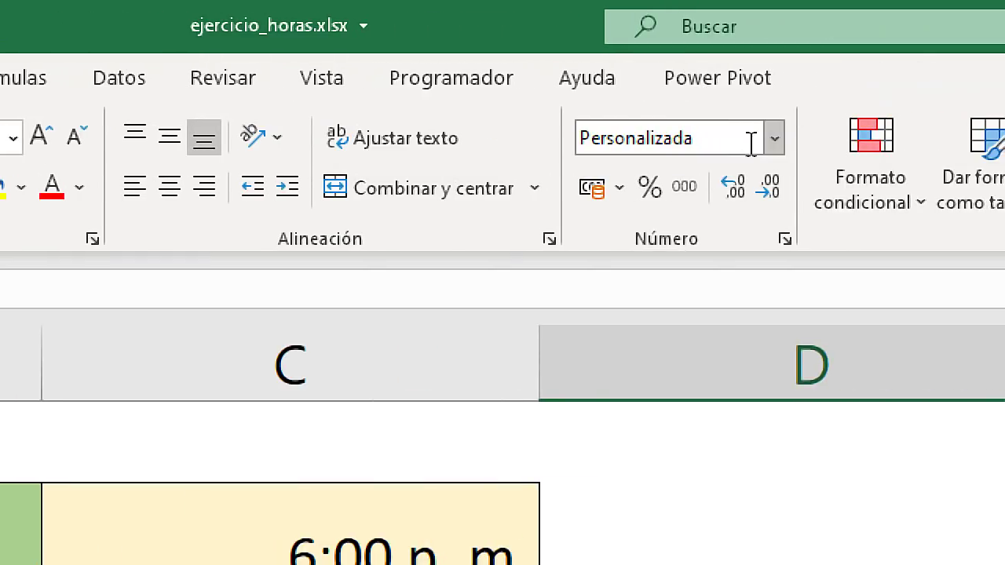
left_click(778, 139)
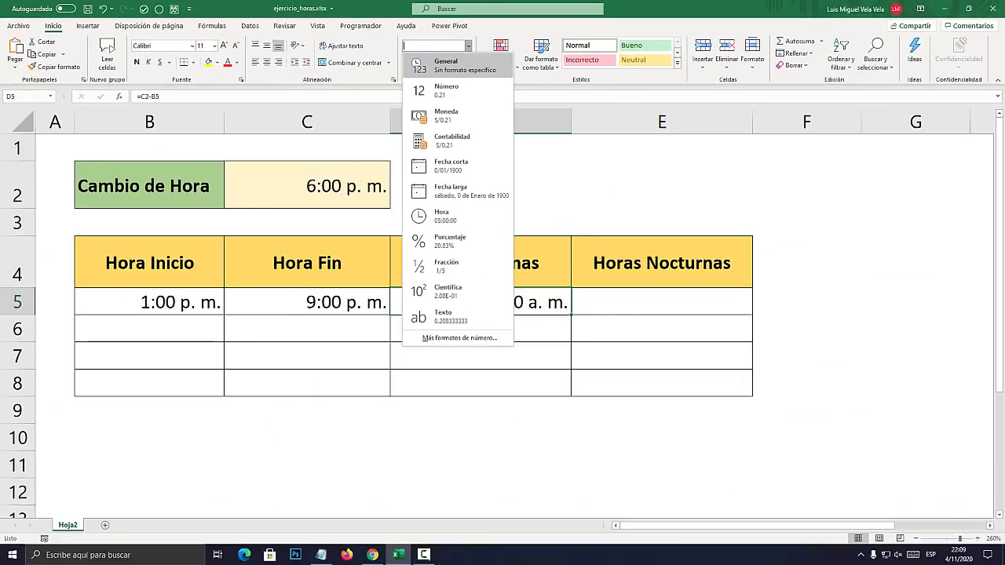
left_click(712, 184)
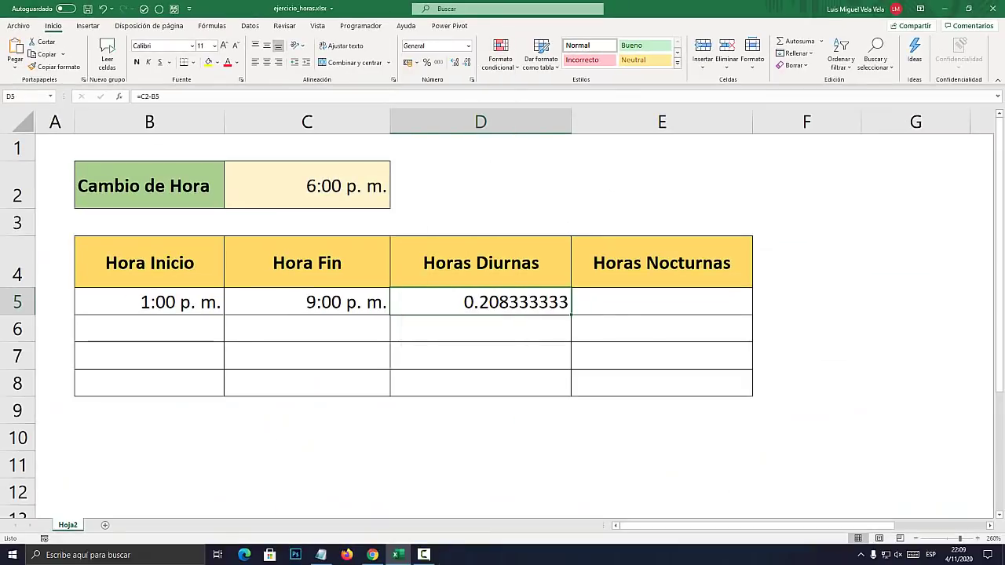
Change the day hours formula in D5 to =(C2-B5)*24 to convert the time difference into hours
key("F2")
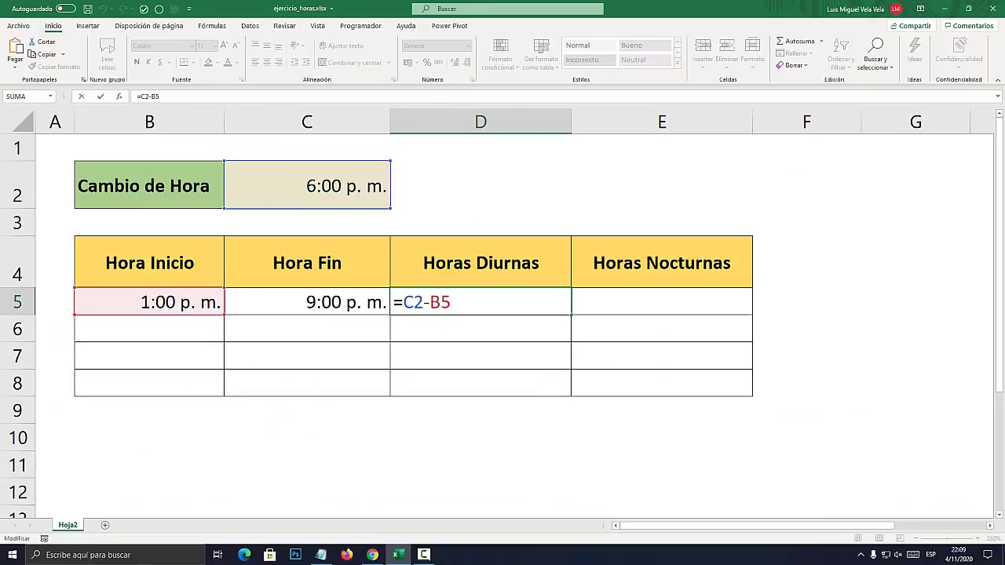
type("(")
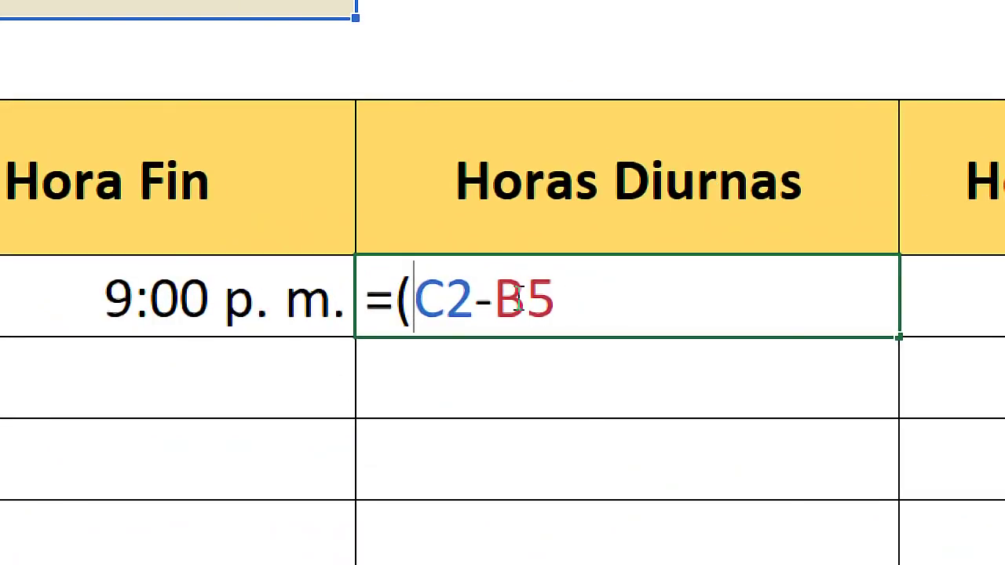
left_click(564, 300)
type(")*24")
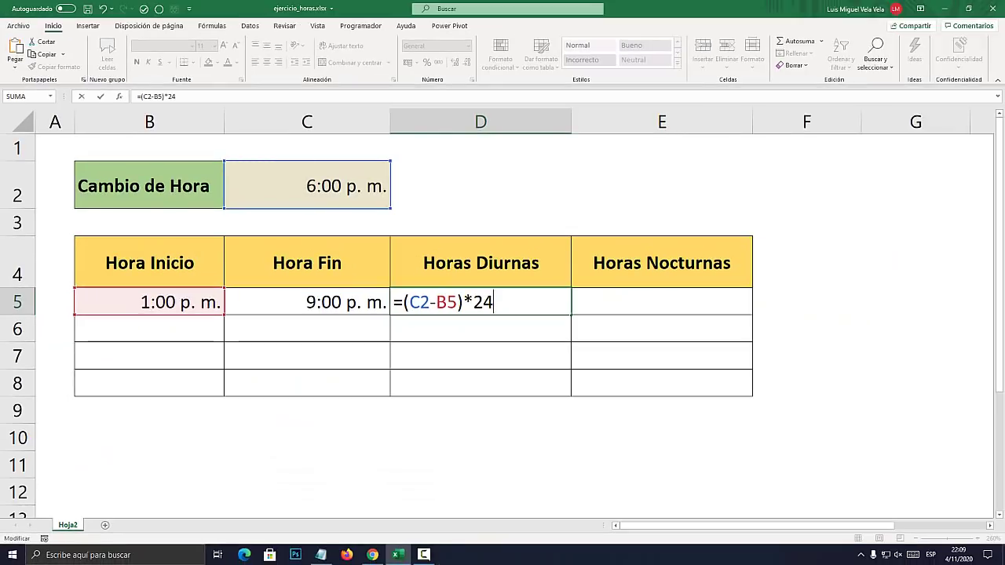
key("Return")
Format the day hours in D5 as General and center them in the cell
key("Up")
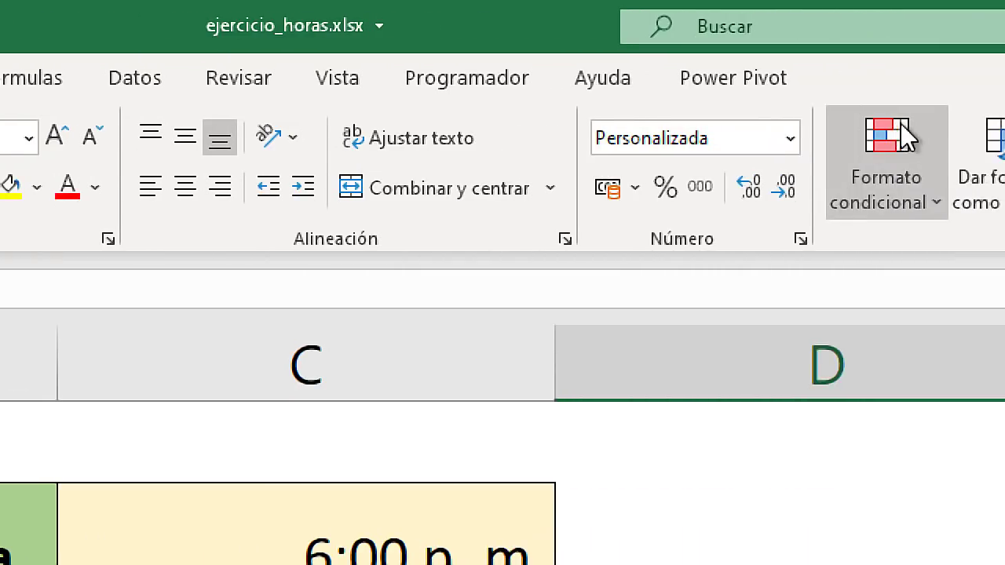
left_click(747, 141)
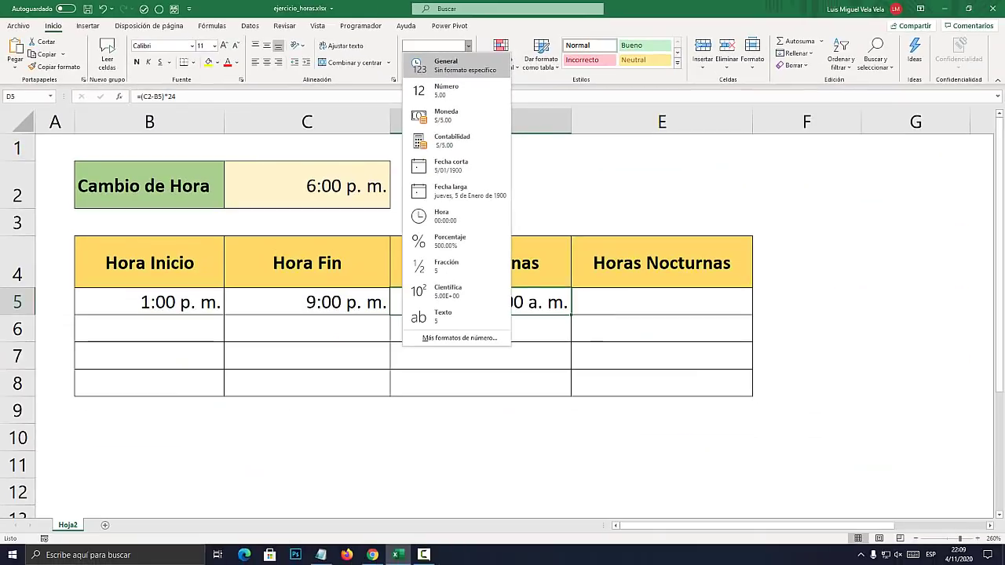
left_click(714, 184)
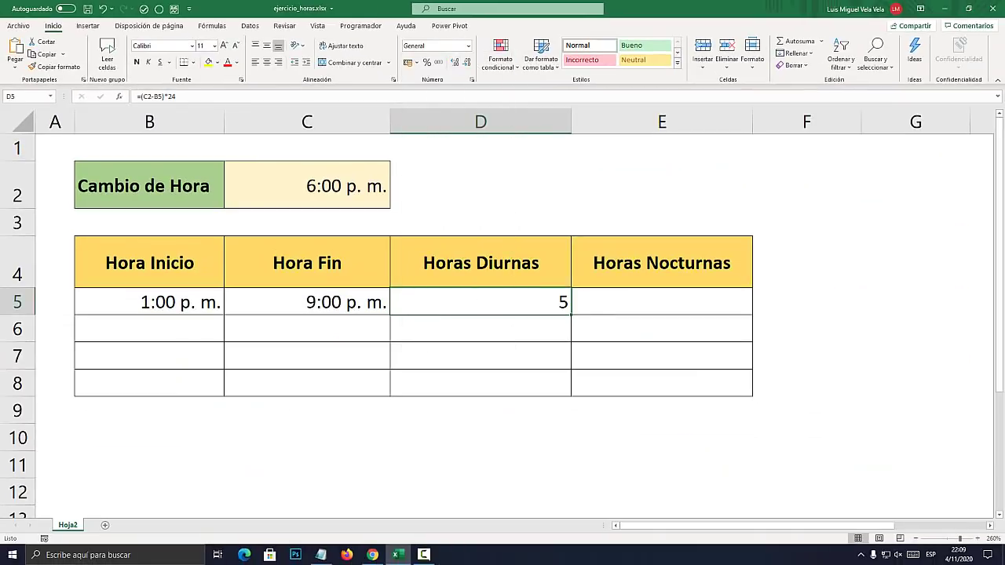
key("Down")
key("Up")
left_click(267, 62)
Enter the formula =(C5-C2)*24 in E5 to calculate the night hours of the first row
left_click(662, 302)
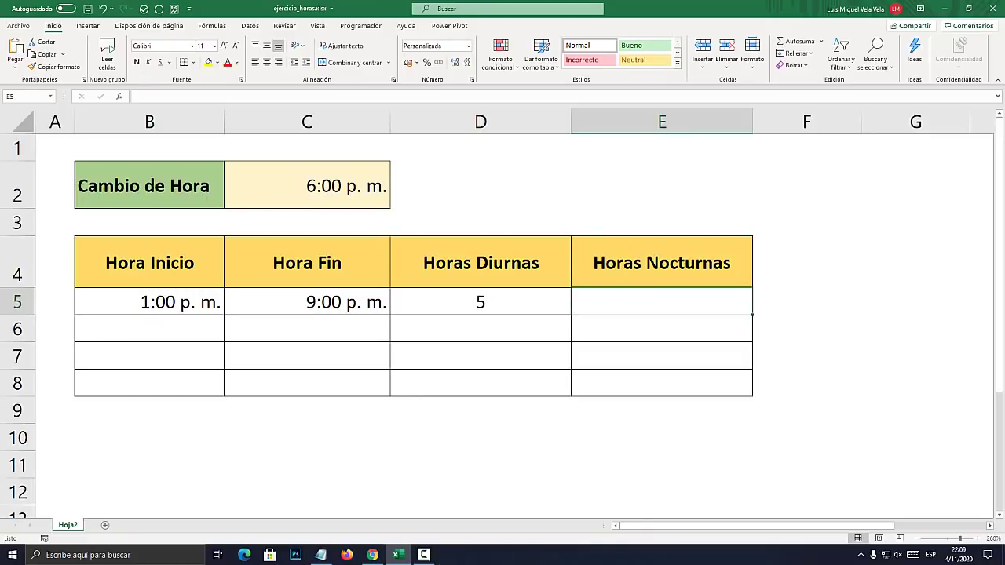
type("=")
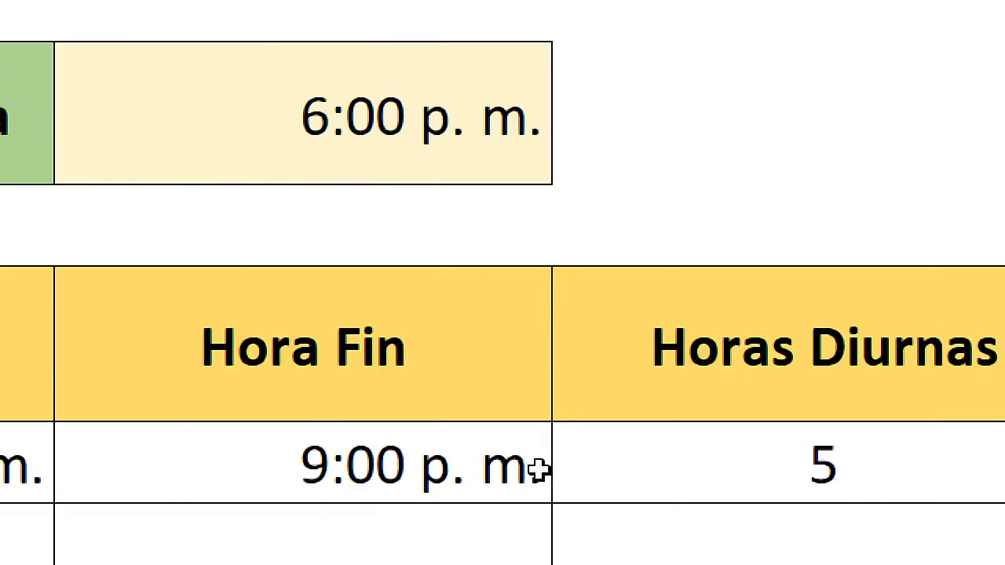
left_click(360, 463)
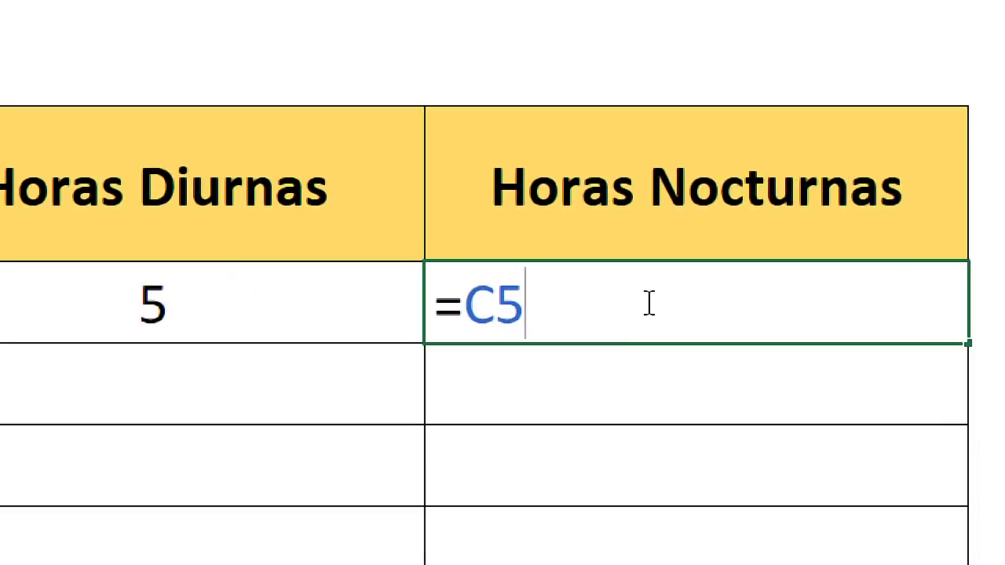
type("-")
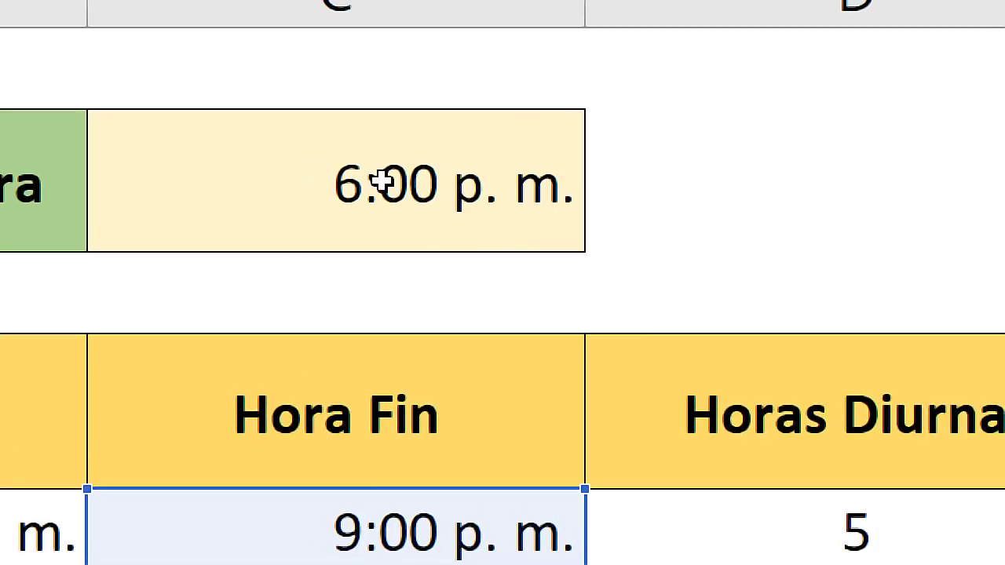
left_click(381, 180)
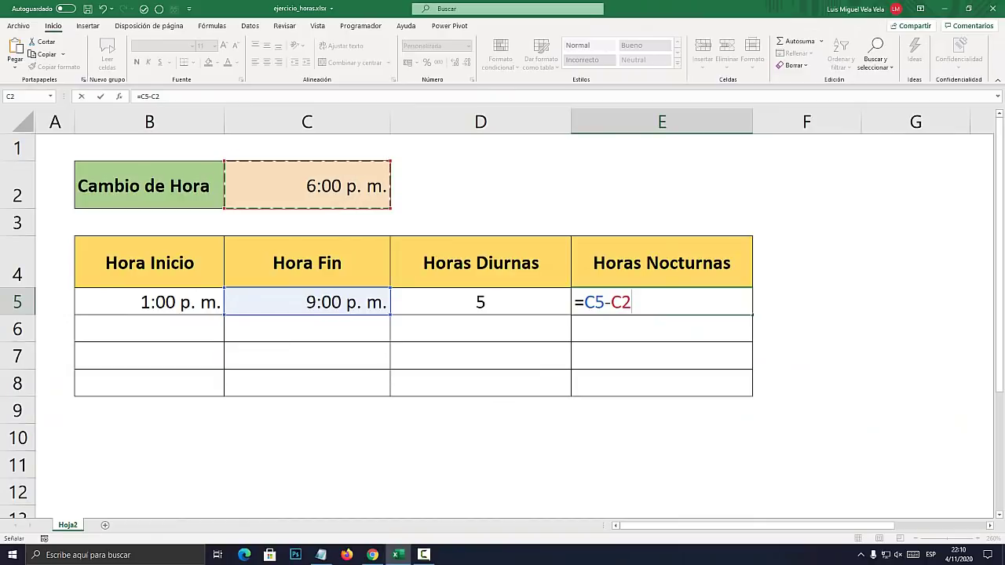
left_click(585, 303)
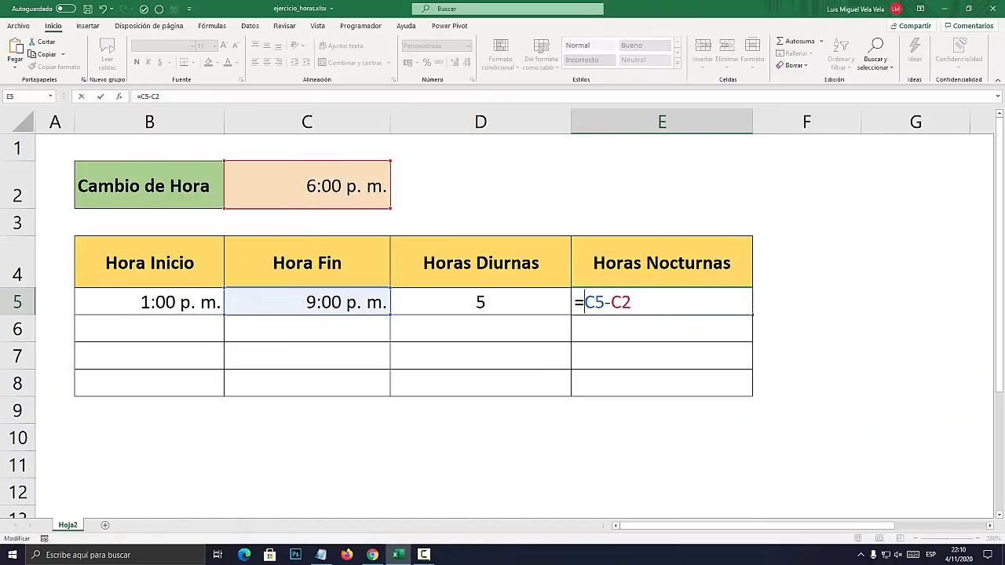
type("(")
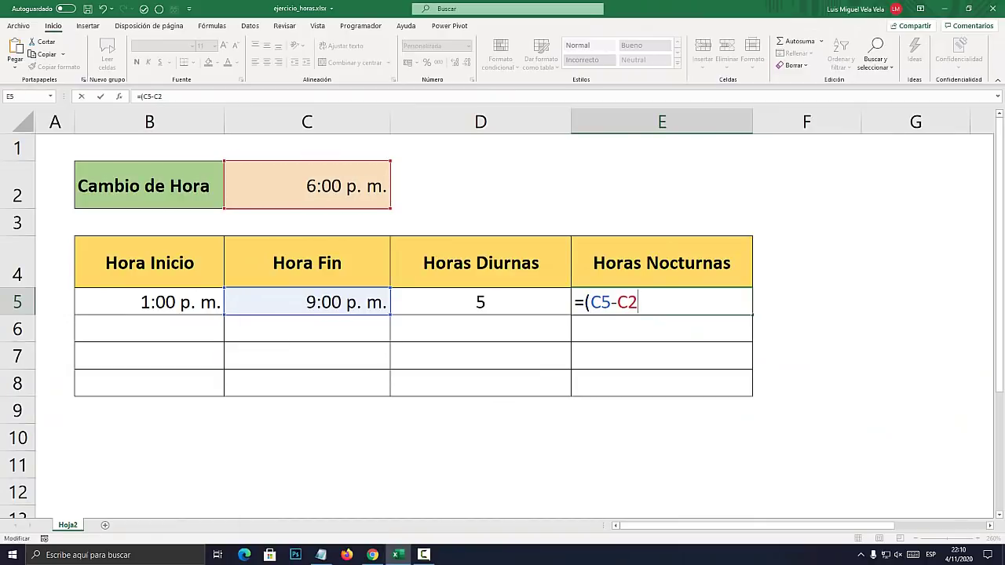
type(")*24")
key("Return")
Set the number format of the night hours in E5 to General
key("Up")
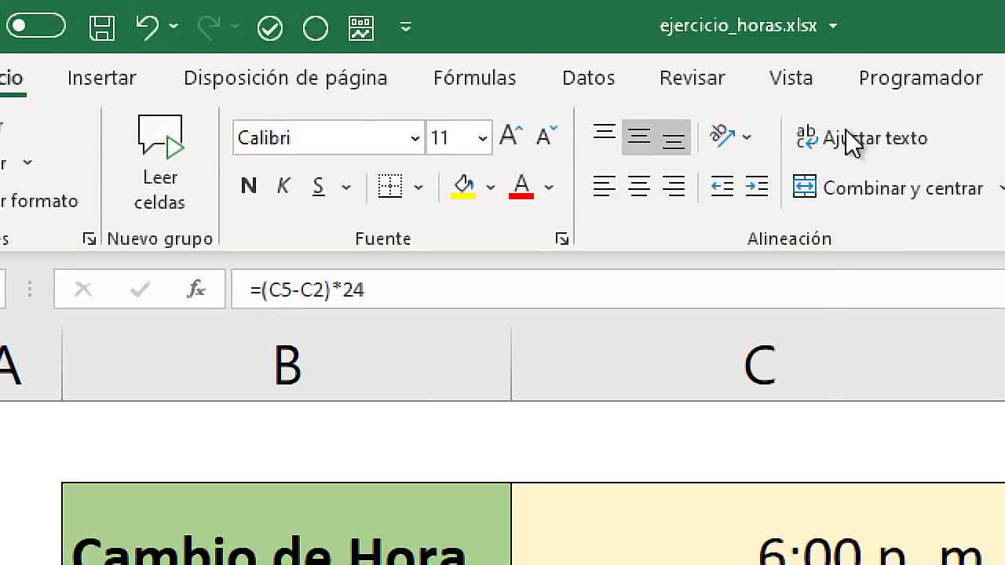
left_click(661, 139)
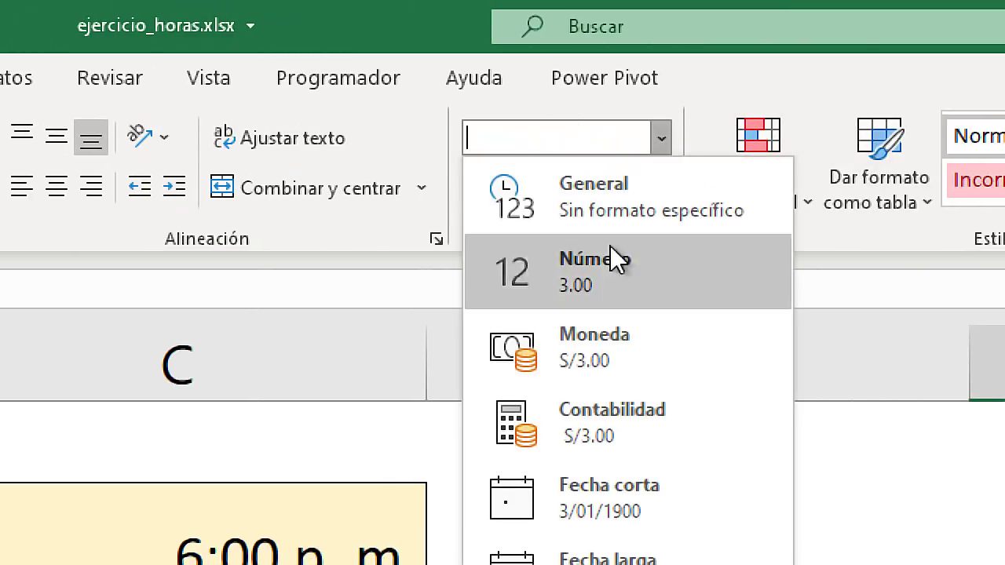
left_click(607, 193)
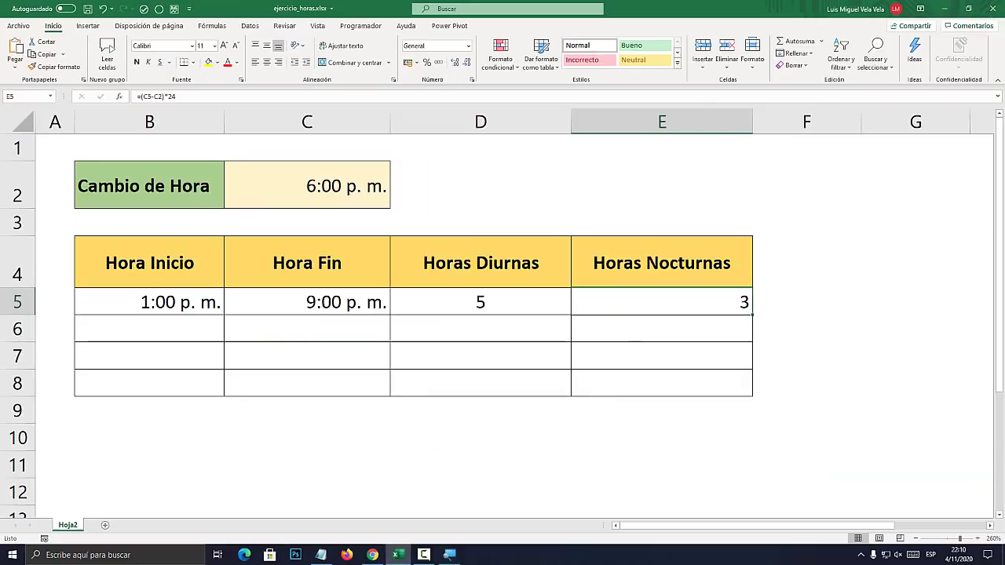
Examine the day and night hours in D5 and E5 against the start, shift-change and end times
left_click(662, 356)
left_click(662, 302)
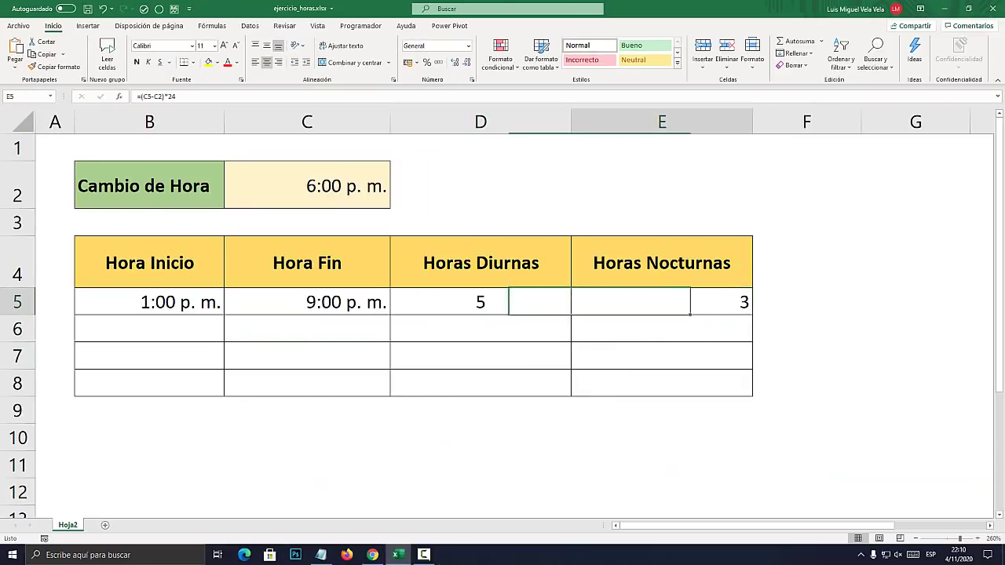
key("Left")
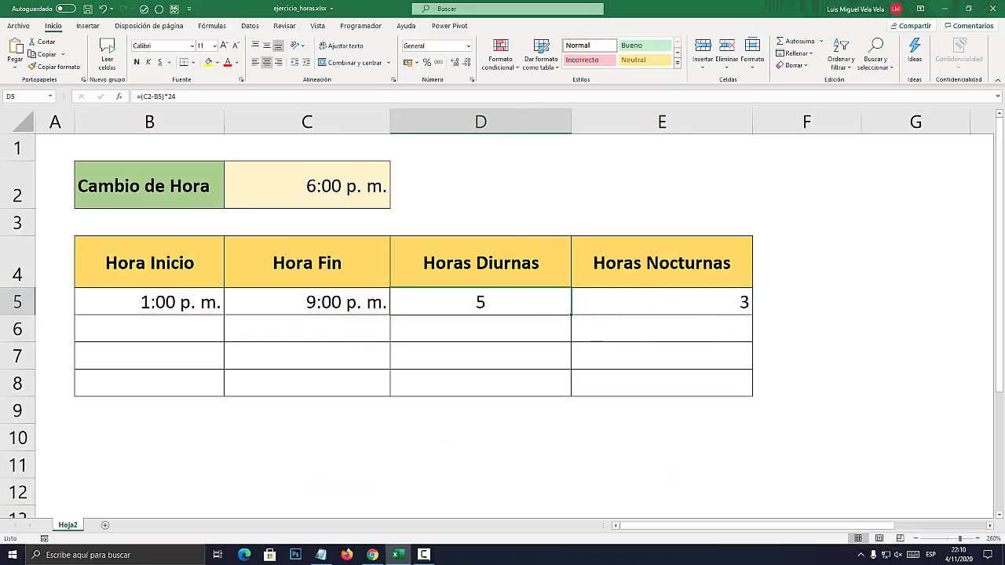
key("Down")
left_click(150, 302)
left_click(307, 186)
left_click(481, 302)
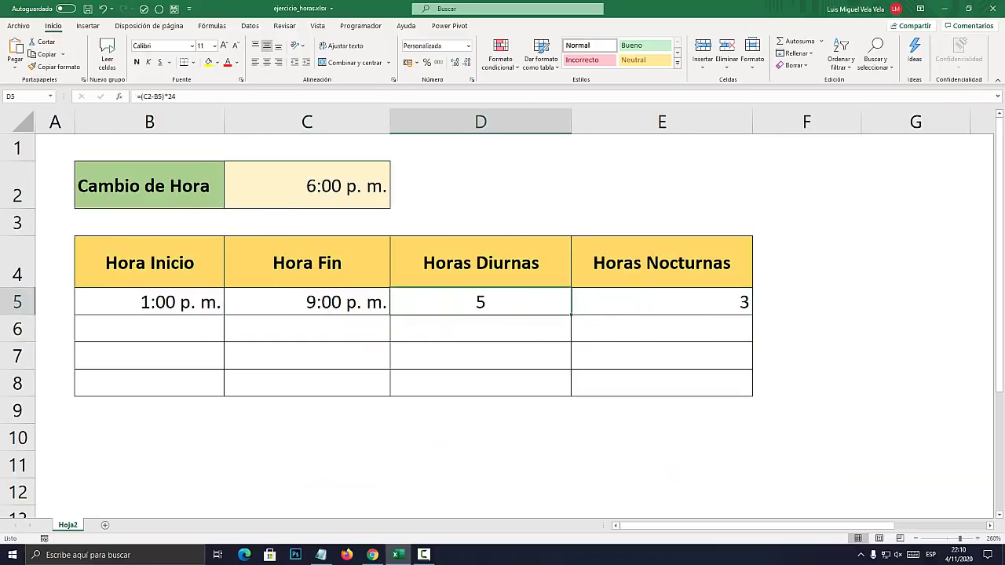
left_click(307, 186)
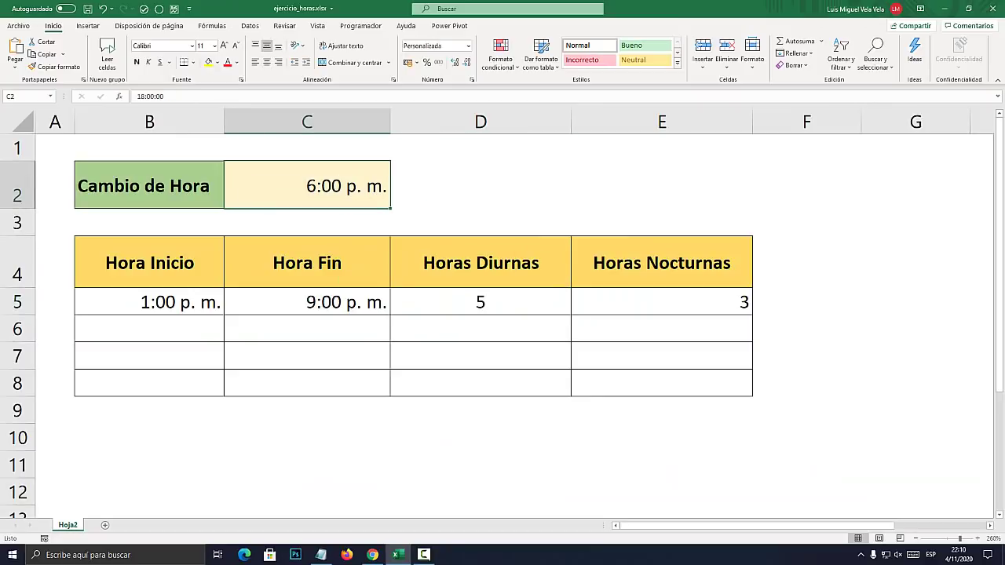
left_click(307, 302)
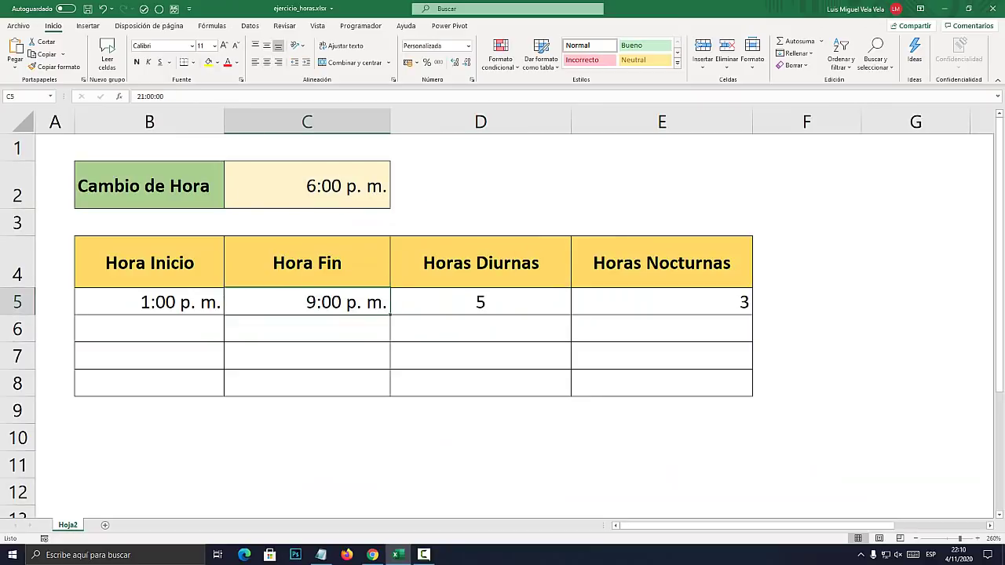
left_click(662, 302)
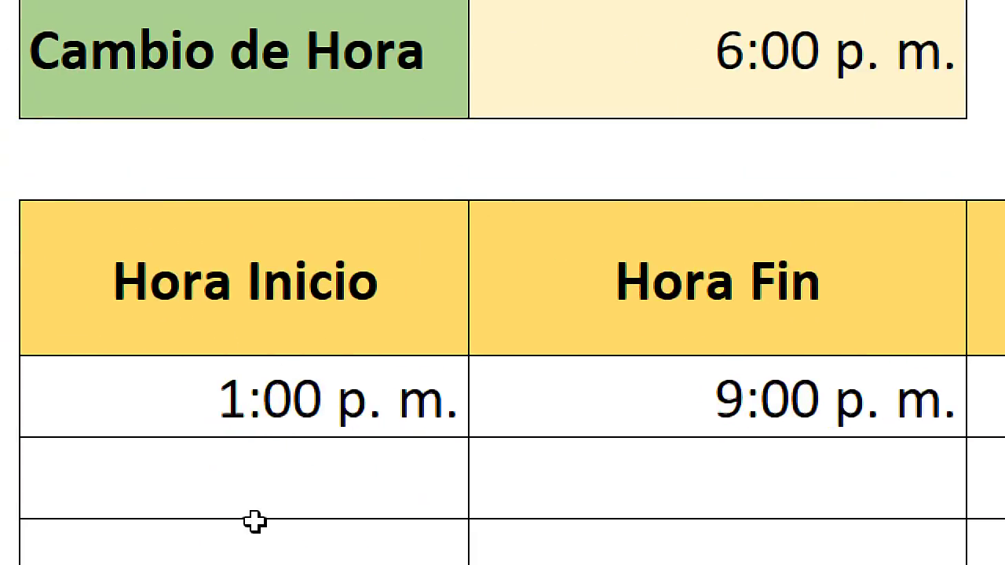
left_click(138, 508)
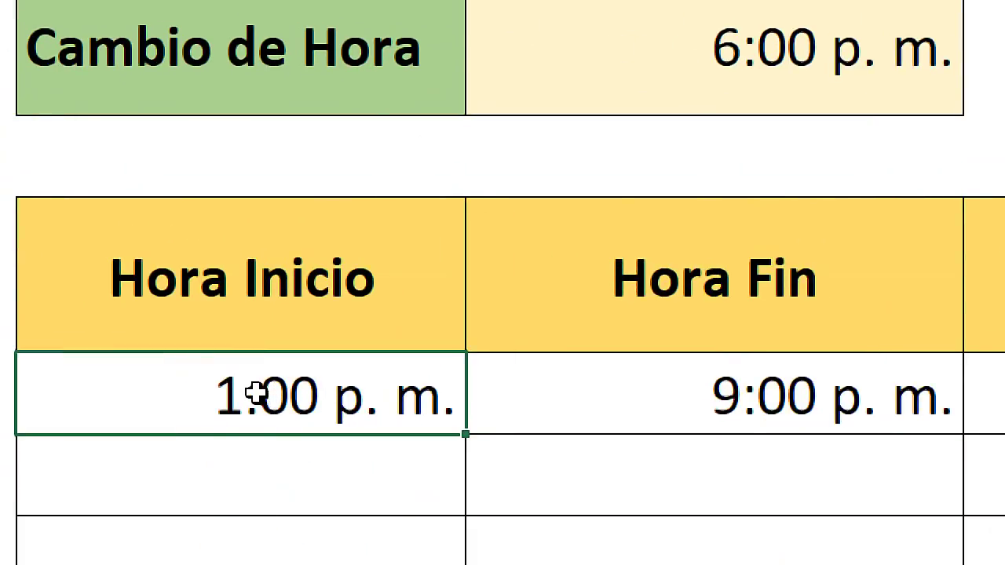
double_click(256, 393)
left_click_drag(304, 404, 249, 402)
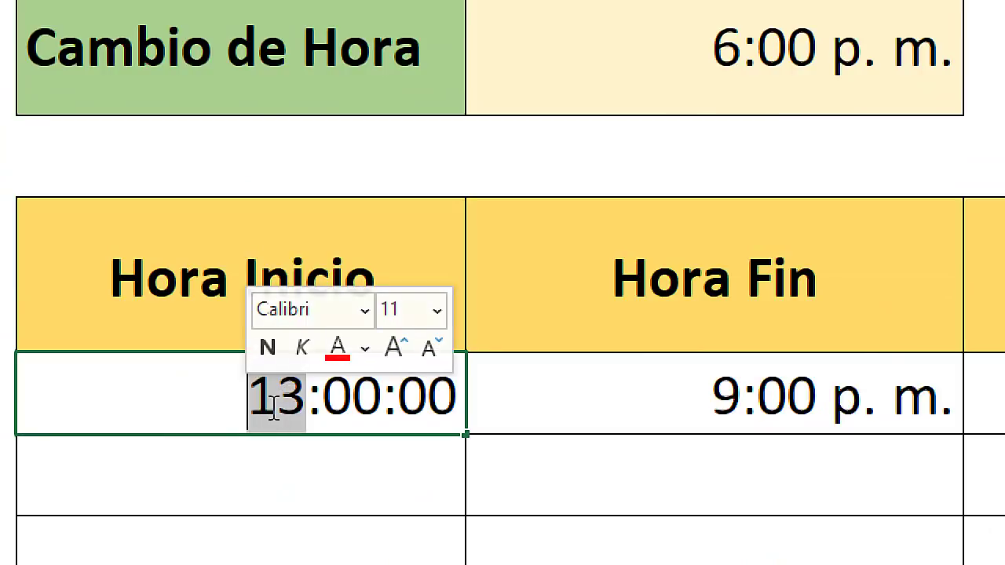
key("Escape")
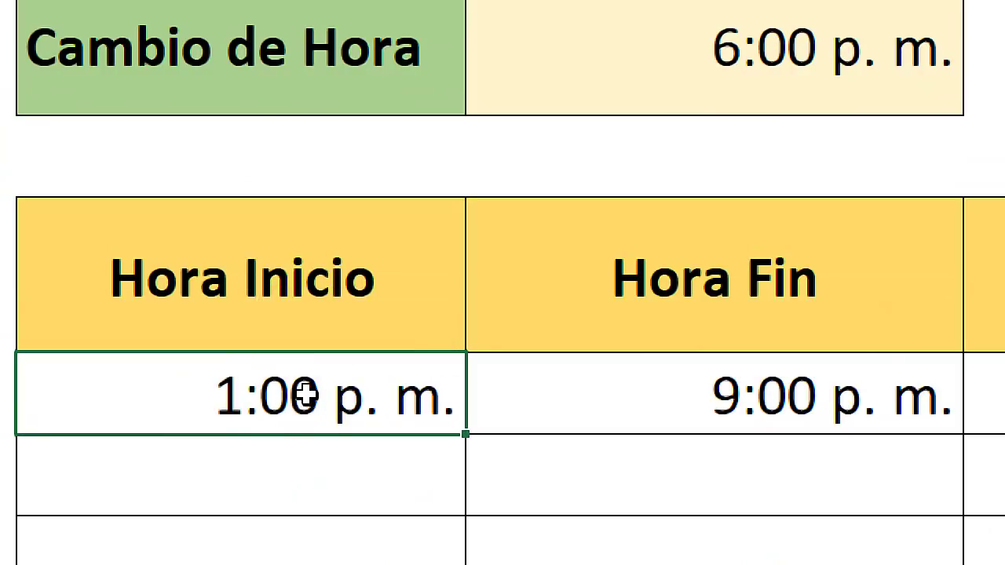
key("F2")
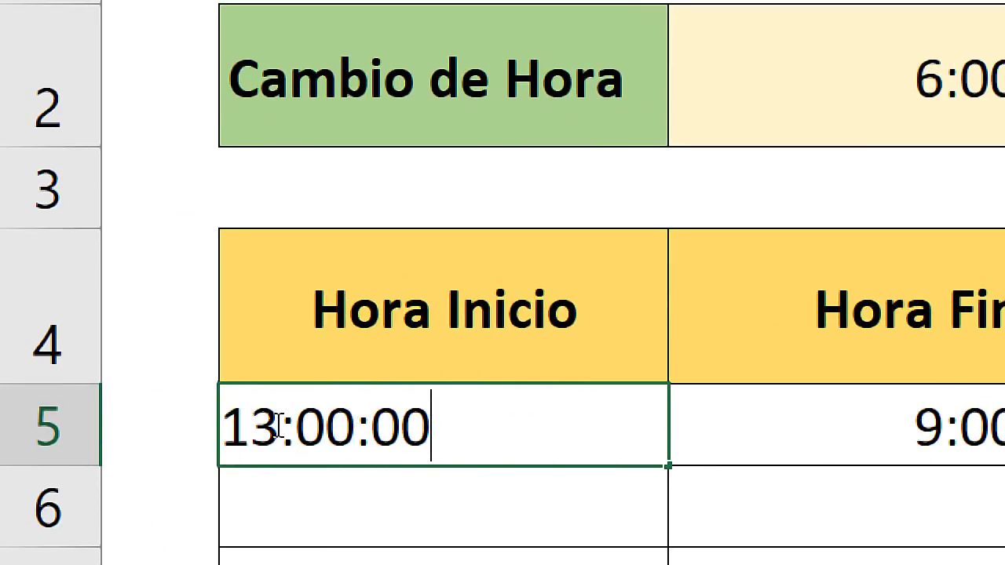
left_click(375, 283)
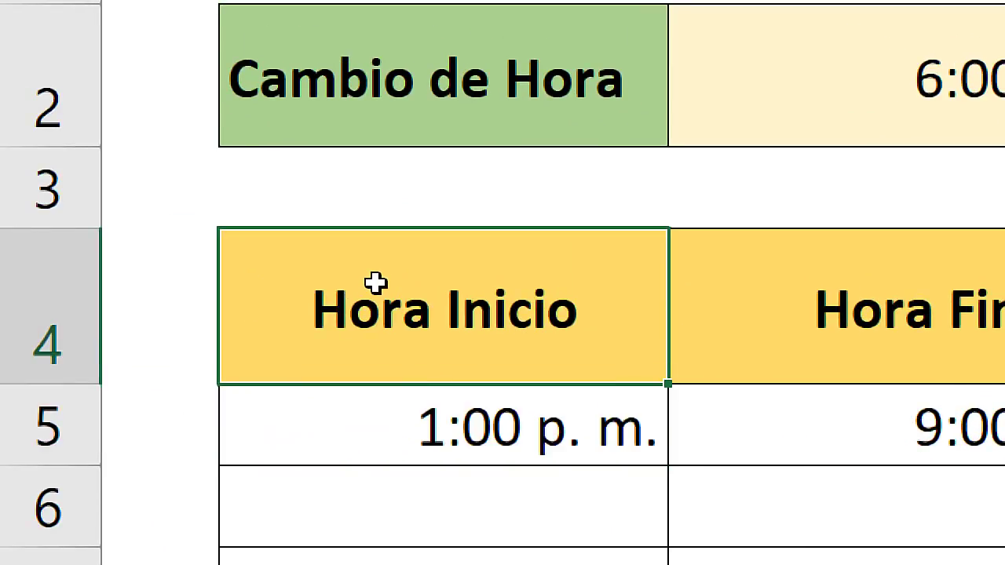
Set the start time in B5 to 19:00:00 and check the day hours in D5 against the end time
double_click(408, 418)
left_click_drag(267, 424, 204, 423)
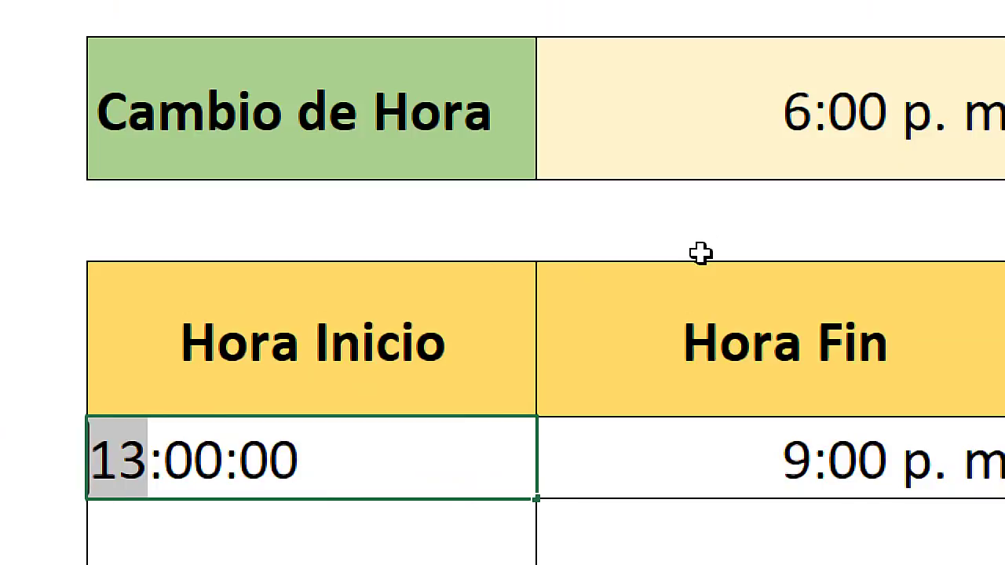
type("19")
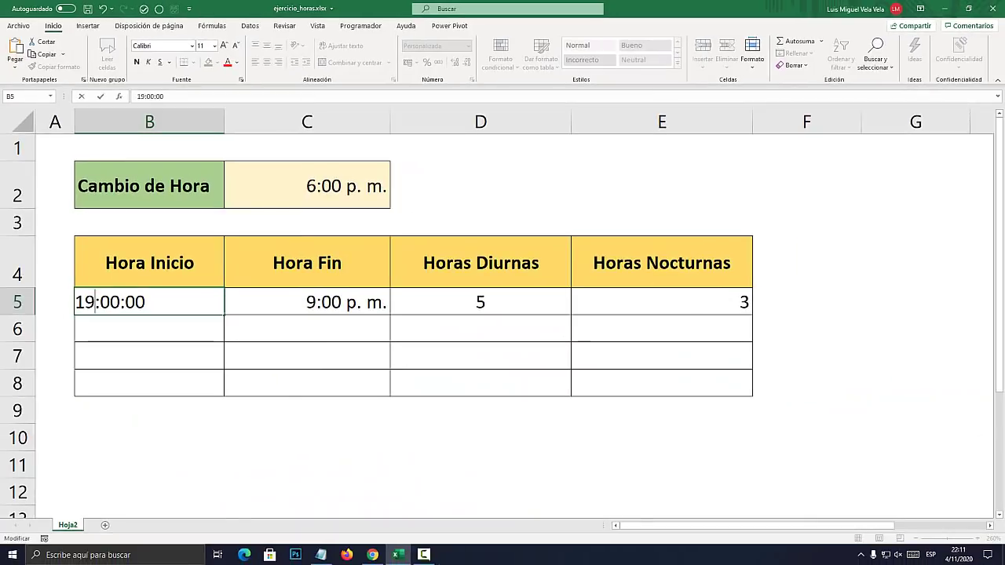
key("Return")
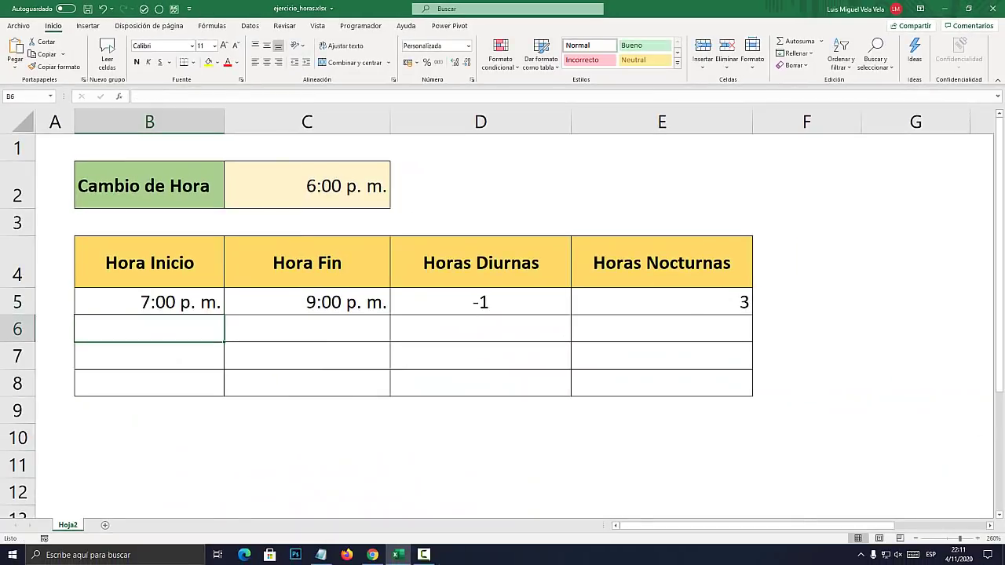
left_click(480, 302)
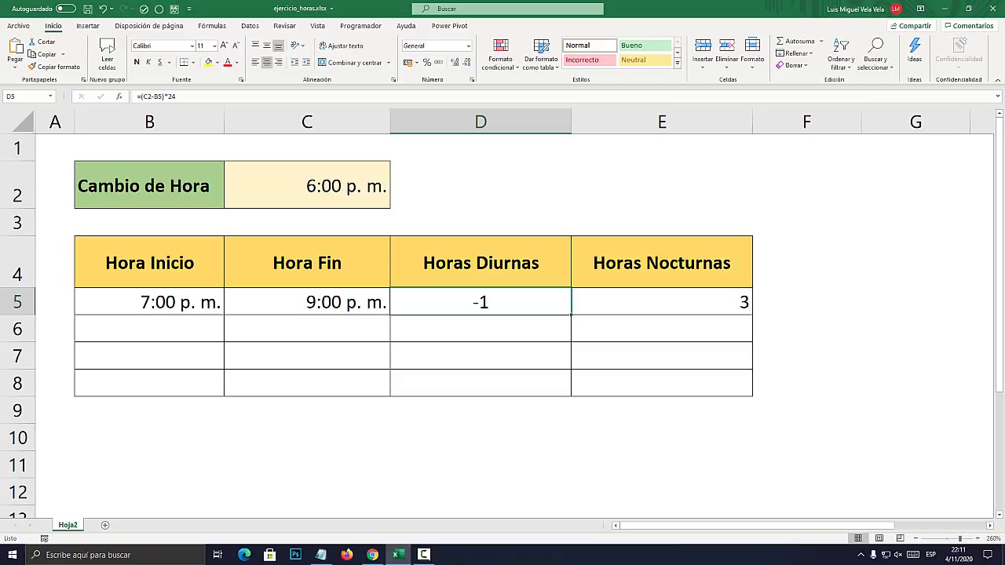
left_click(307, 302)
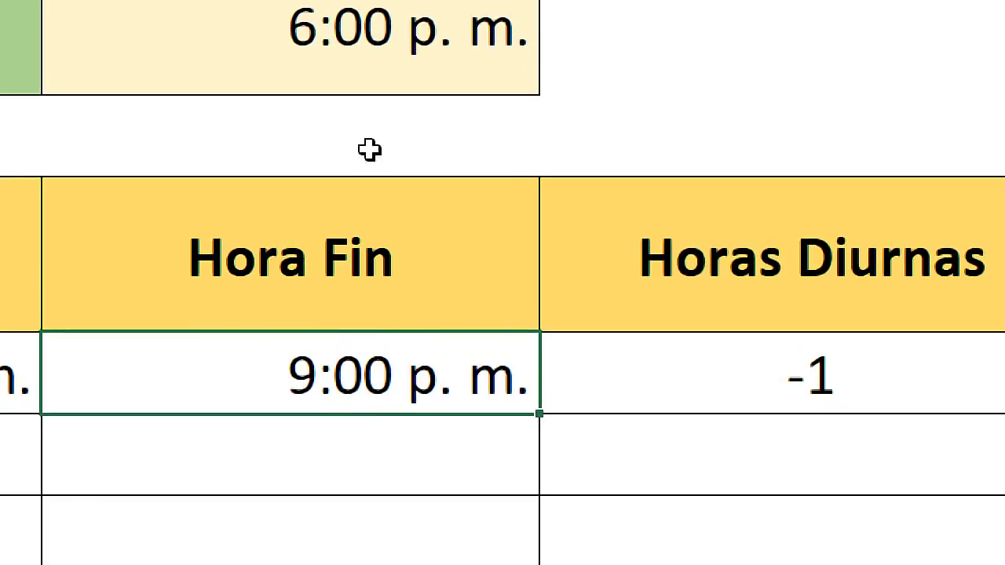
Set the end time in C5 to 17:00:00 and check the night hours formula in E5
double_click(288, 399)
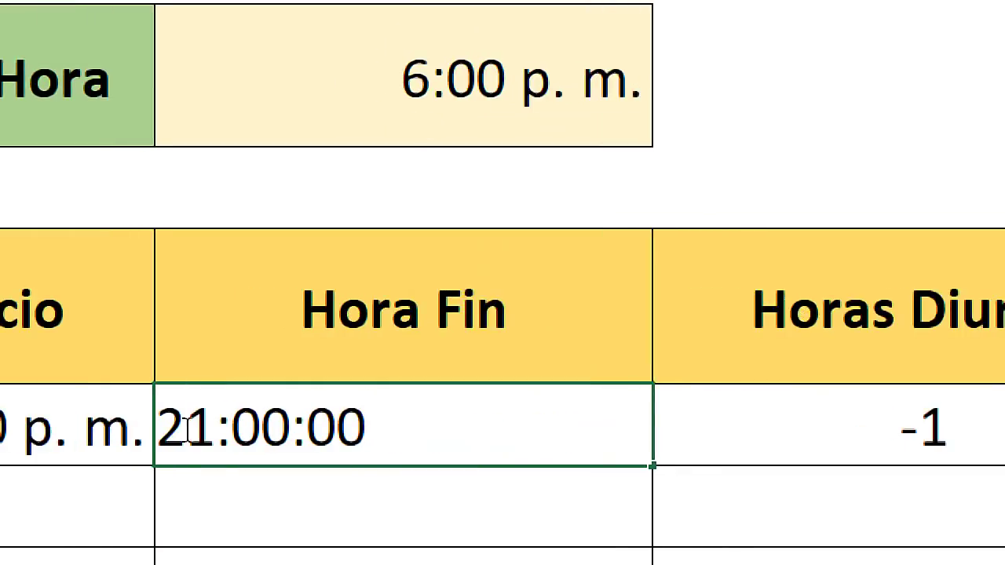
left_click_drag(89, 428, 33, 430)
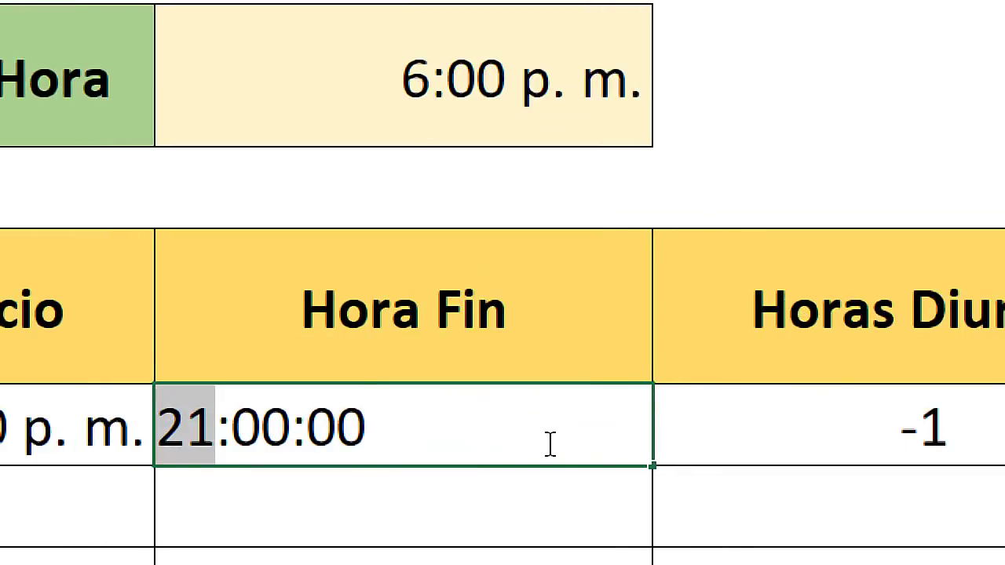
type("17")
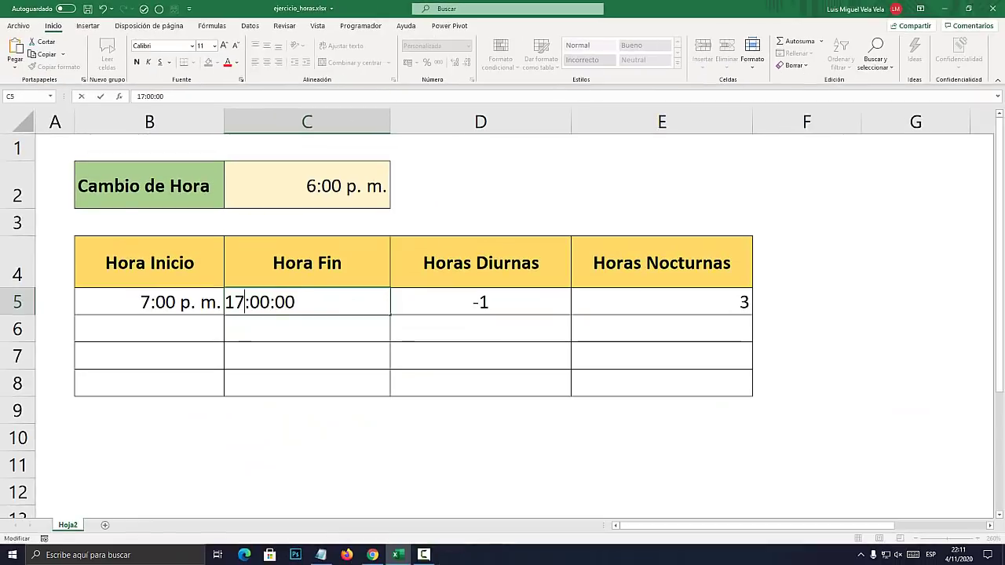
key("Return")
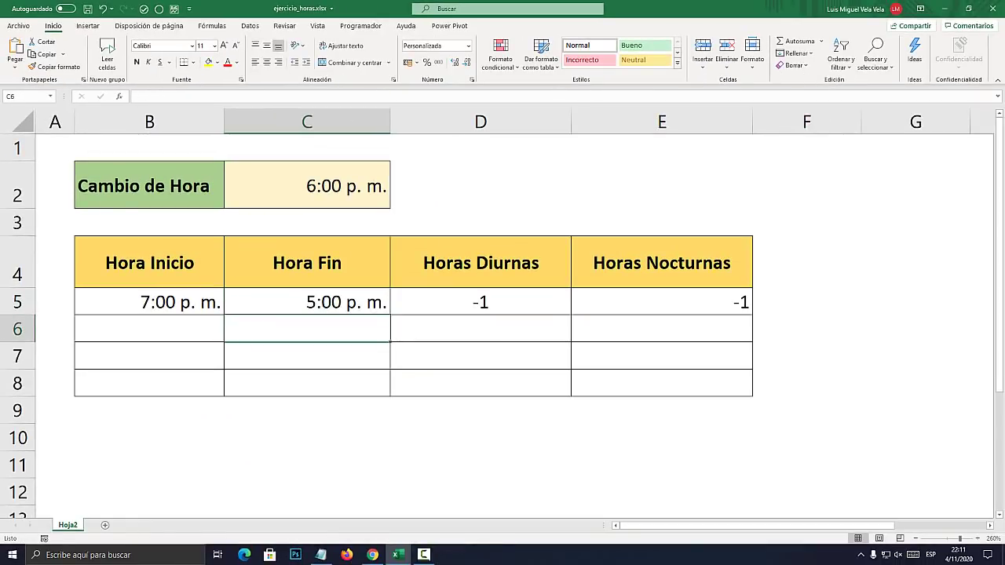
left_click(307, 302)
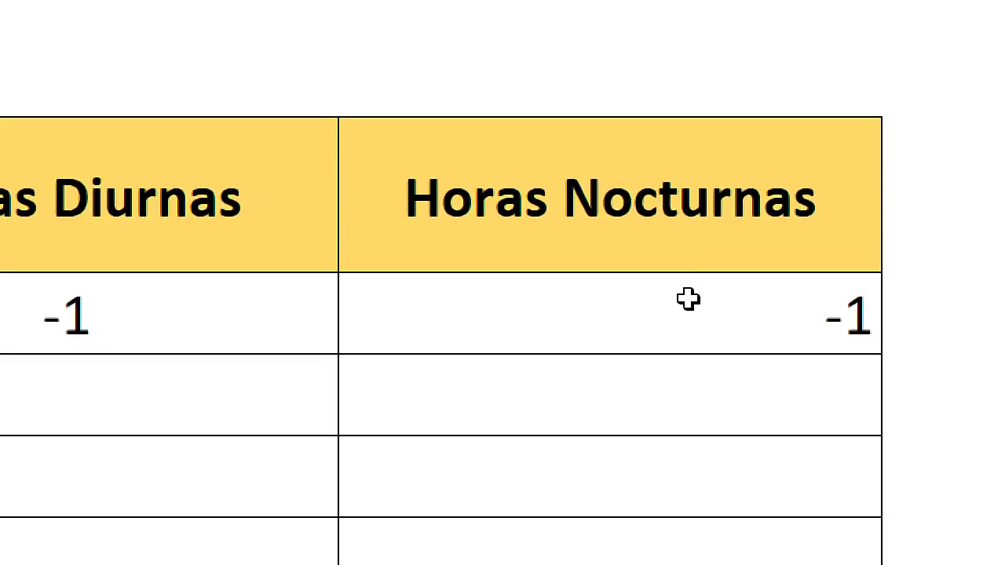
left_click(717, 304)
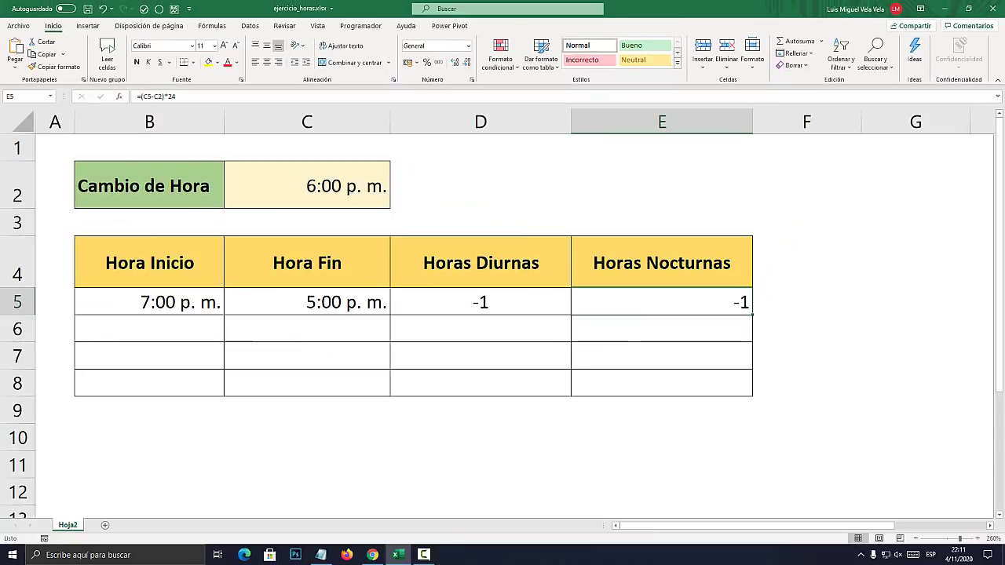
Clear the day and night hours formulas from D5 and E5
left_click_drag(480, 302, 706, 303)
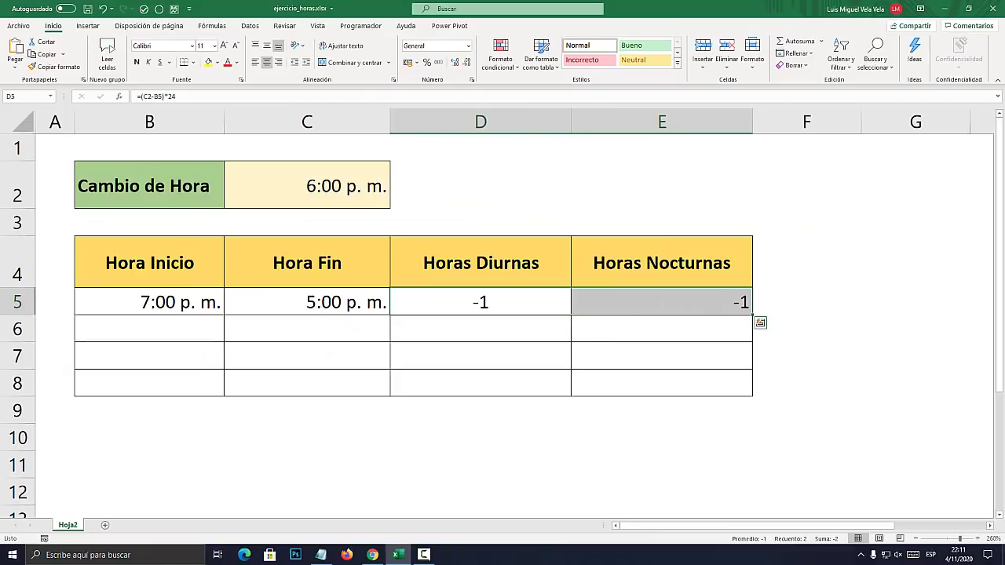
key("Delete")
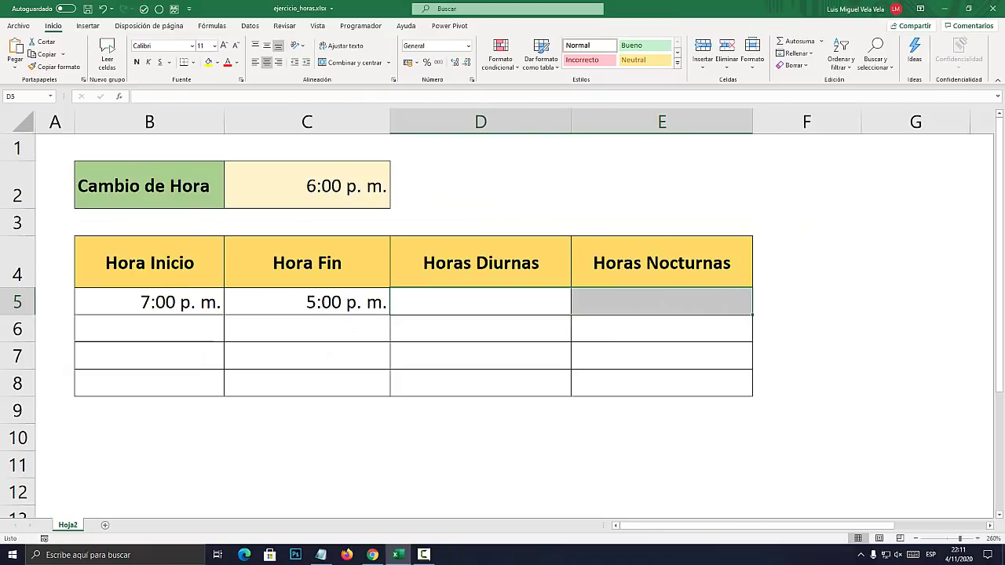
key("alt+Tab")
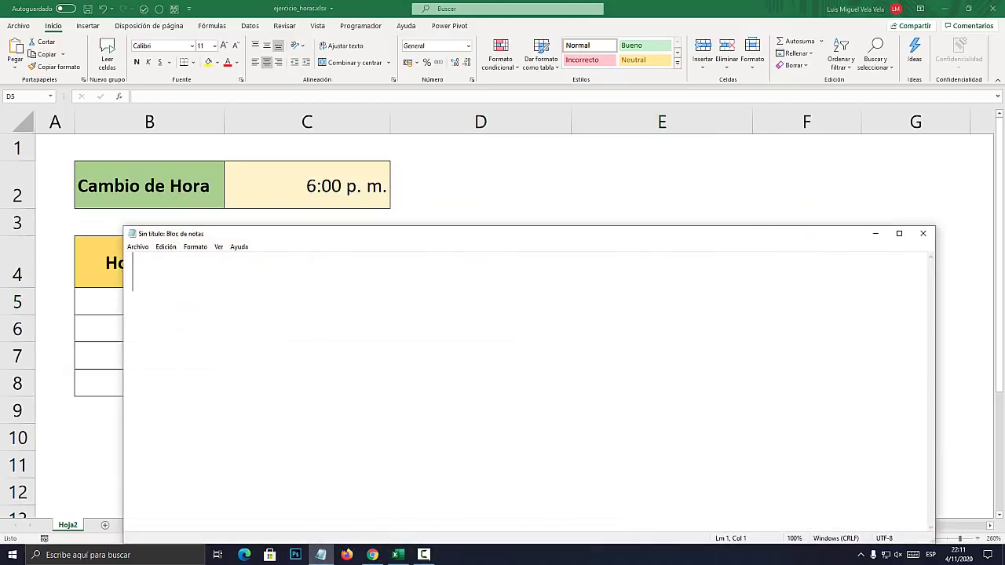
key("alt+Tab")
left_click_drag(480, 383, 481, 302)
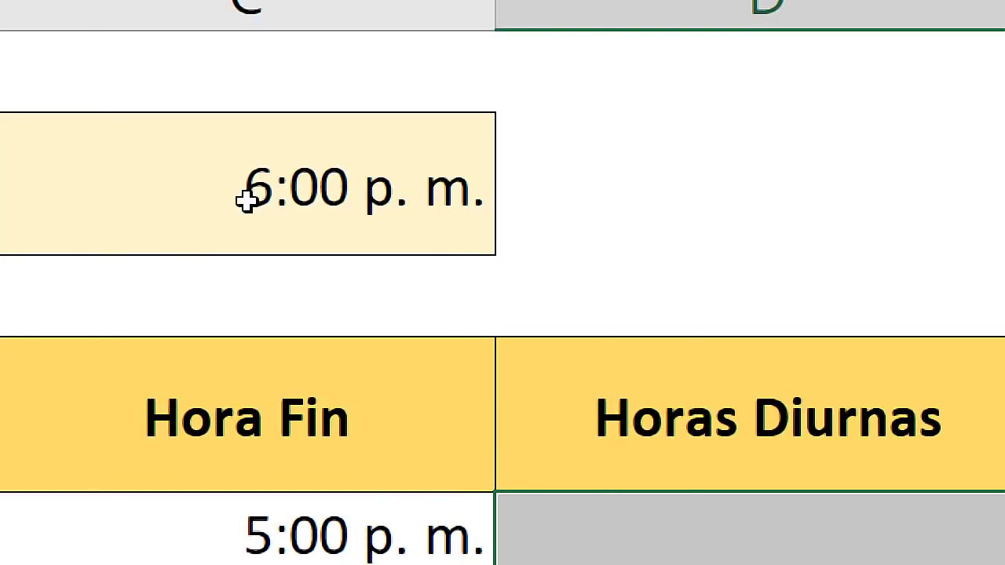
left_click(318, 188)
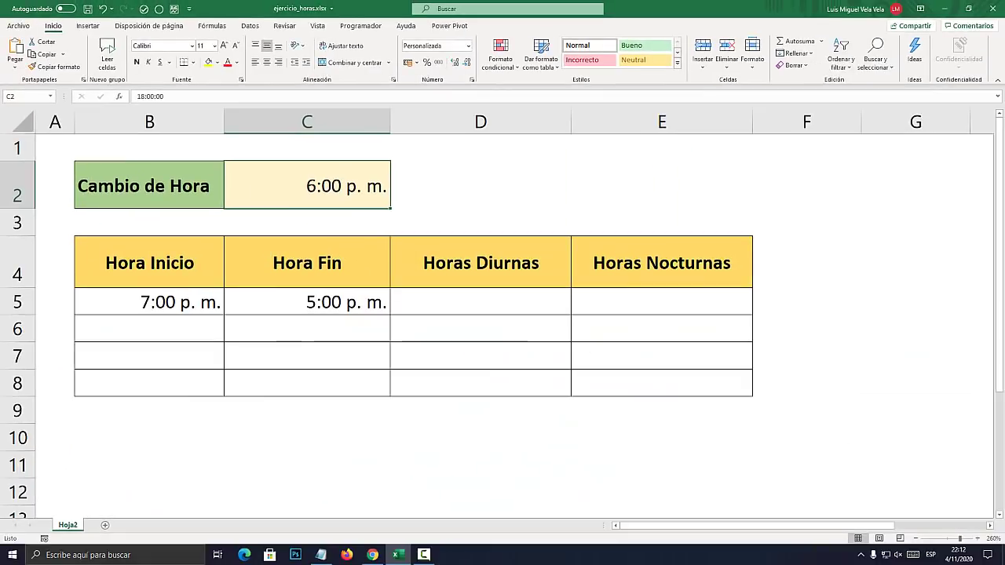
left_click_drag(662, 302, 663, 384)
left_click(481, 302)
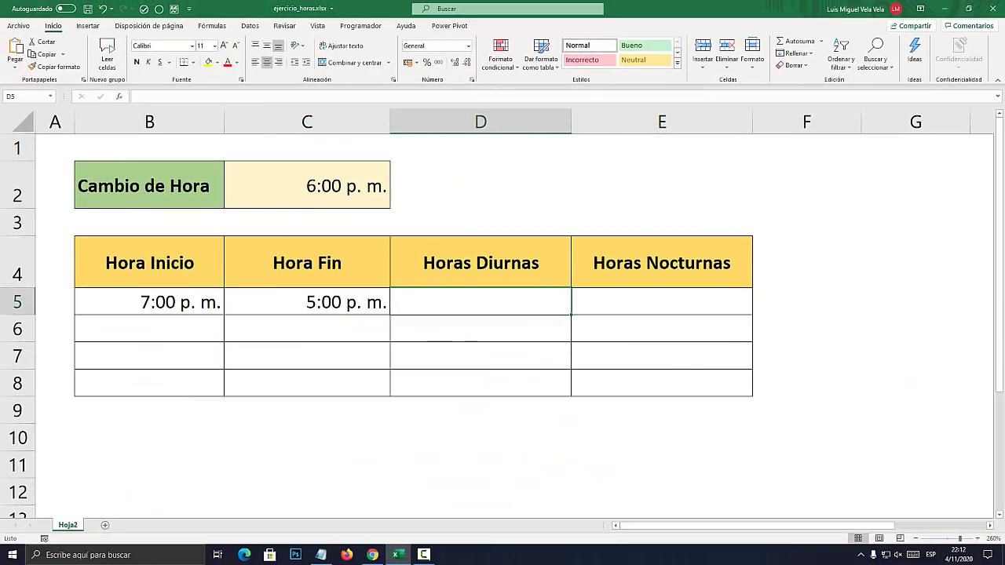
Switch to Notepad and write the condition "Hora inicio > cambio de hora" on the first line
left_click(321, 555)
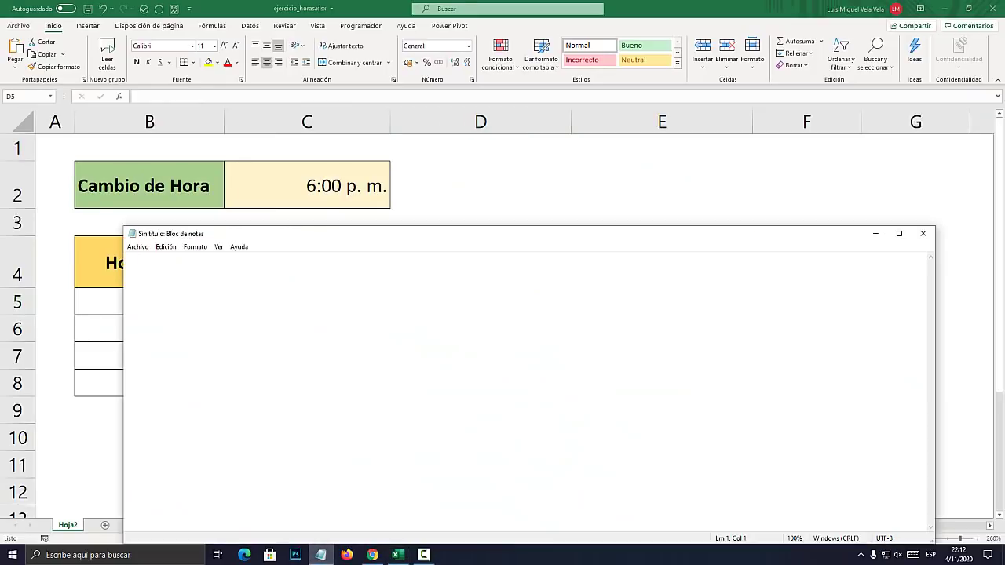
left_click_drag(295, 233, 457, 181)
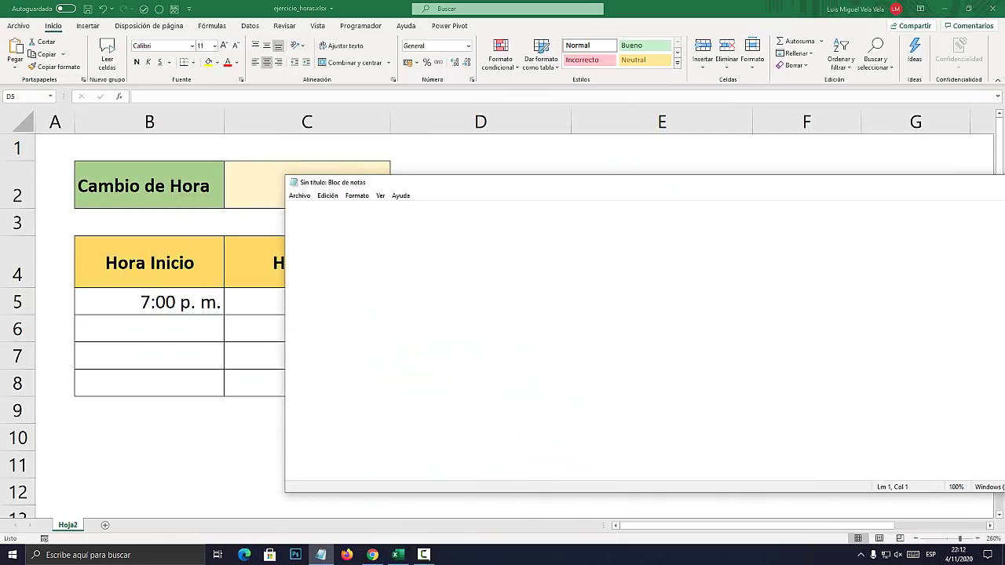
type("Hora inicio")
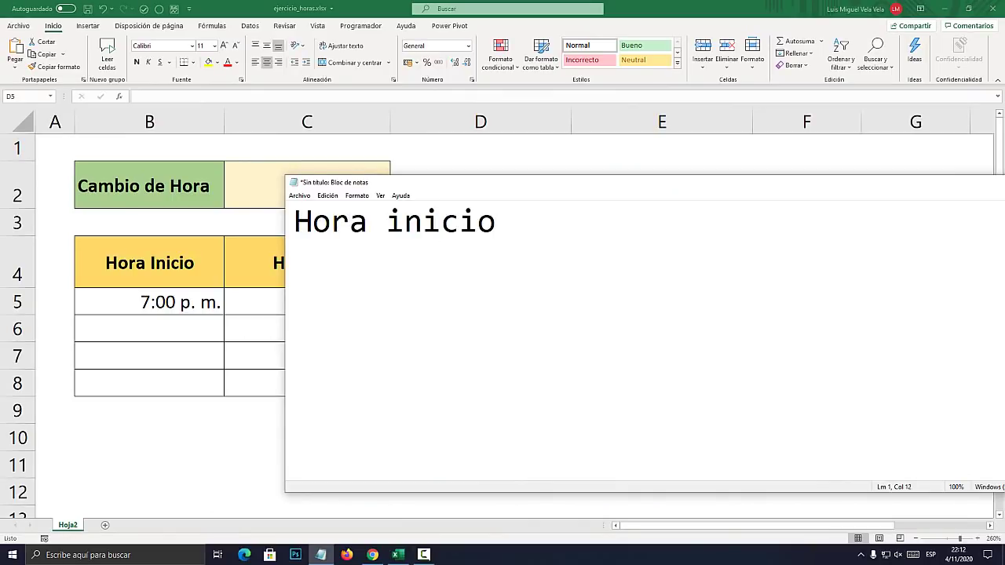
left_click(149, 302)
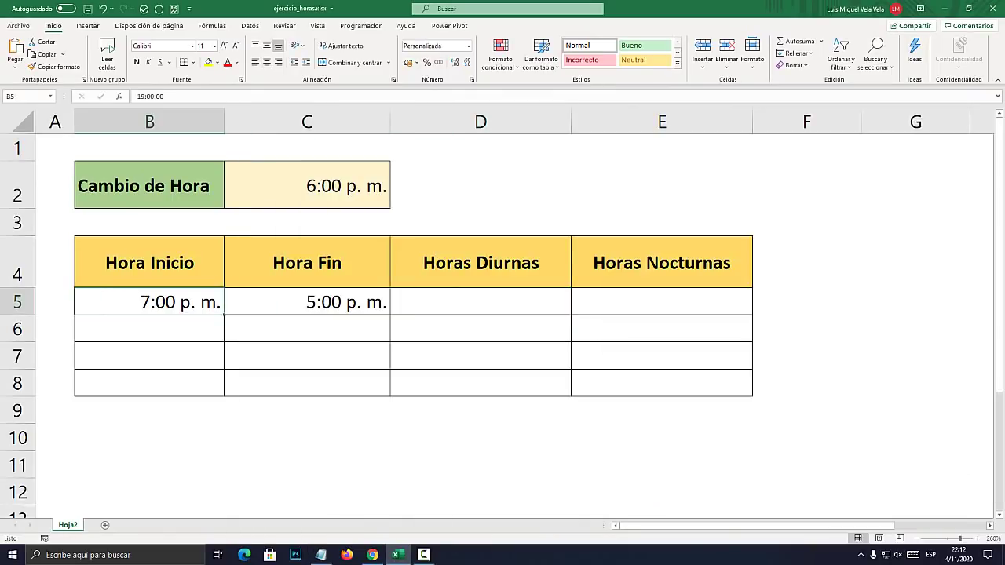
key("alt+Tab")
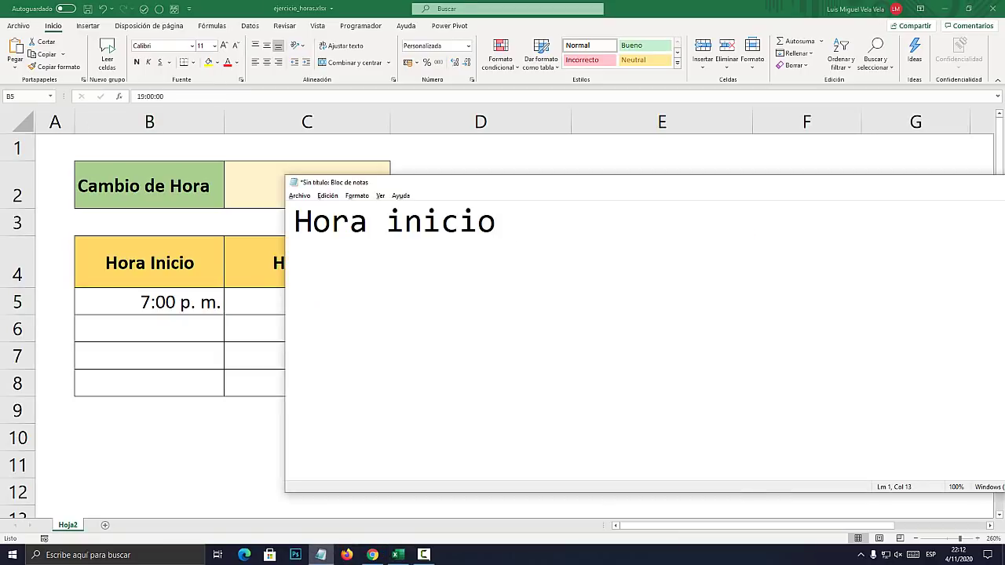
type("> cambio ")
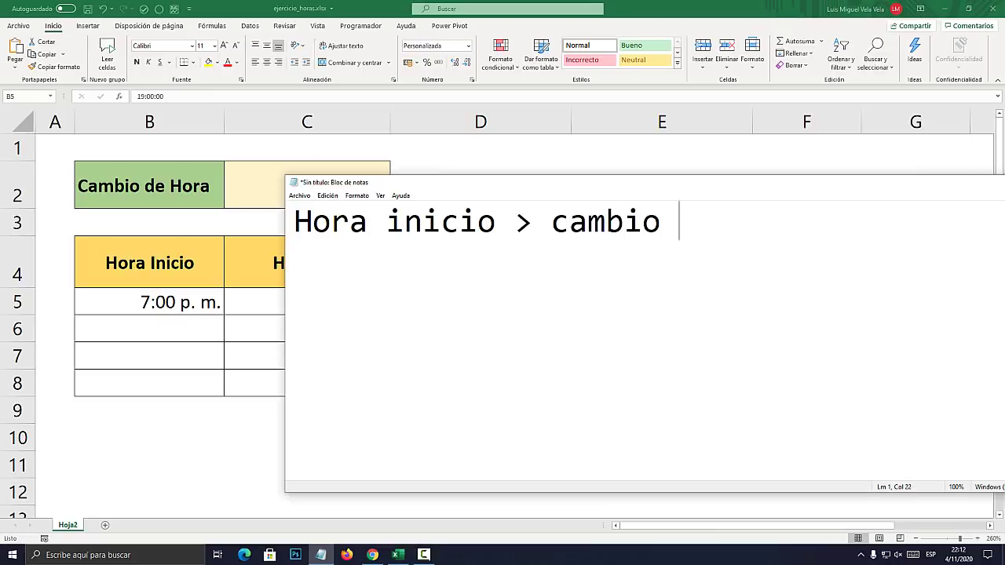
type("de hora")
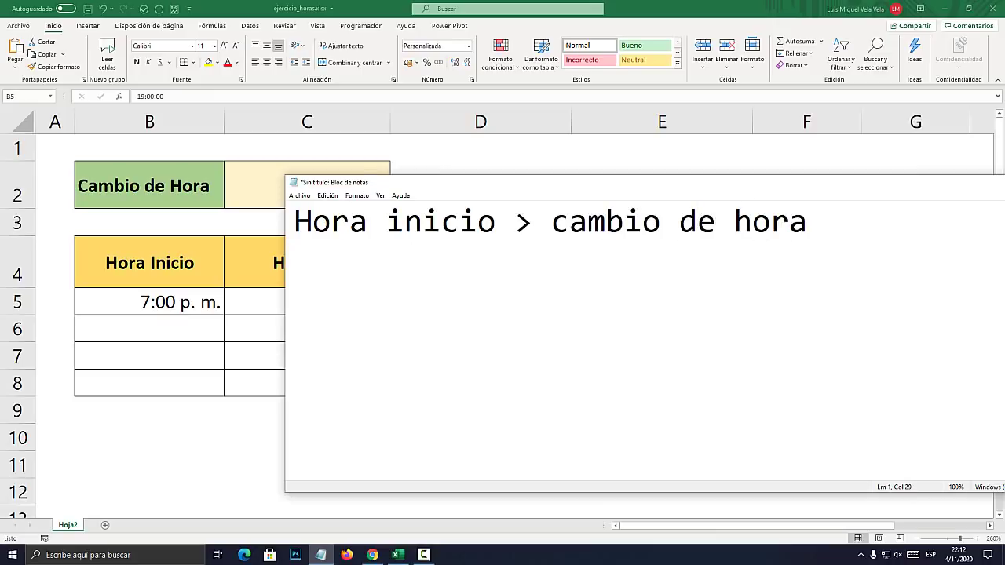
Switch back to Excel and compare the start time in B5 with the shift-change time in C2
key("alt+Tab")
left_click(307, 186)
left_click(149, 329)
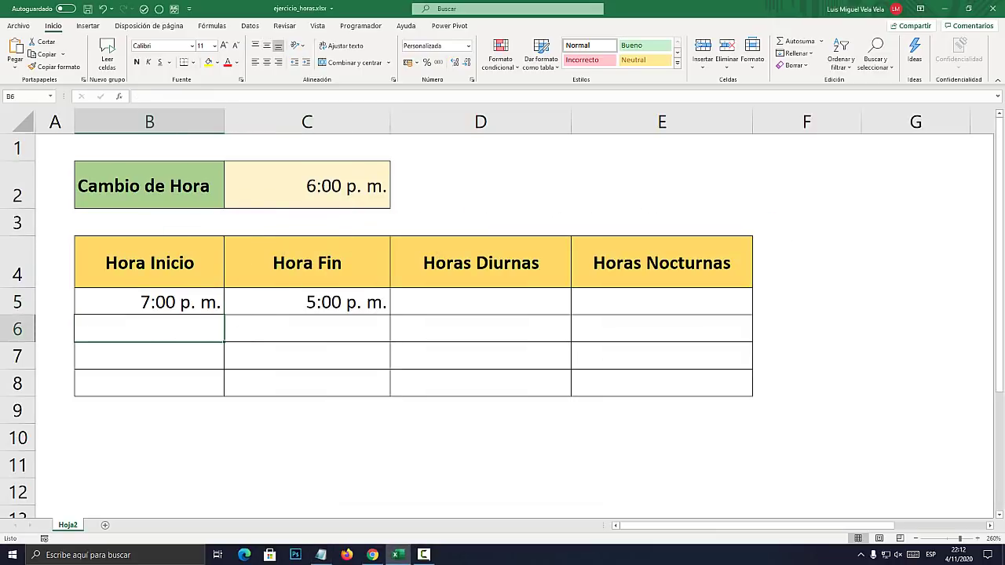
left_click(307, 222)
left_click(307, 186)
left_click(149, 303)
left_click(307, 186)
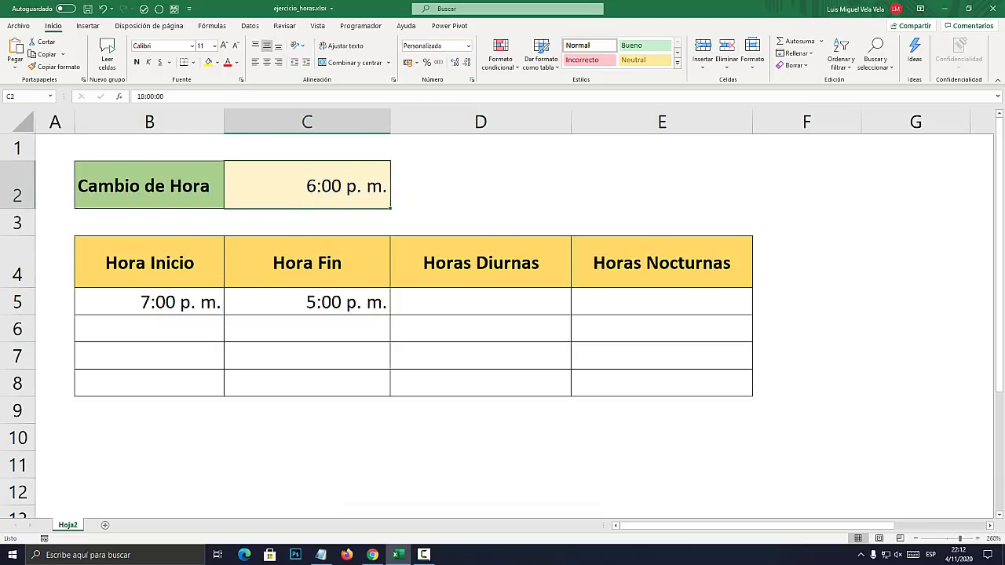
left_click(149, 302)
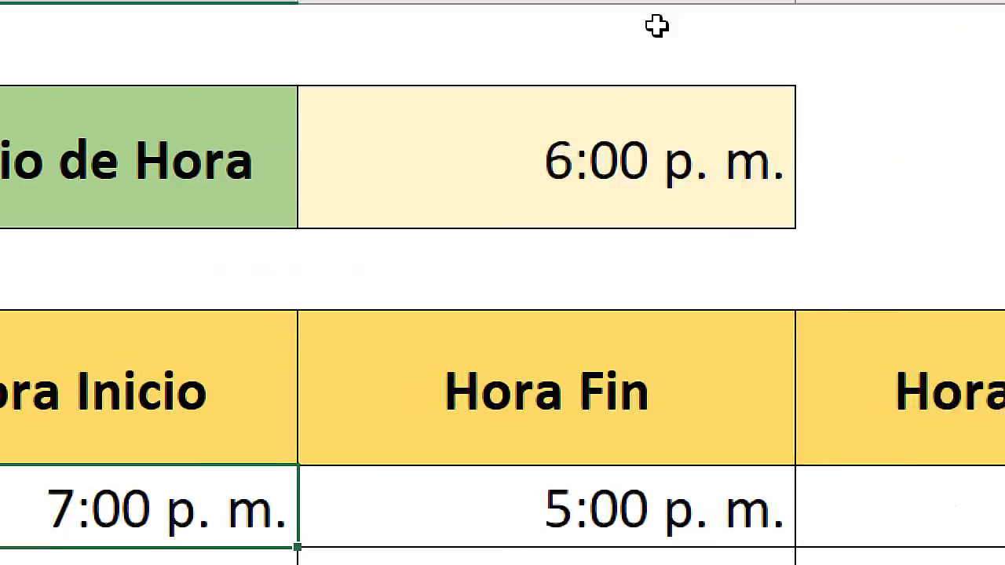
left_click(813, 15)
left_click(322, 366)
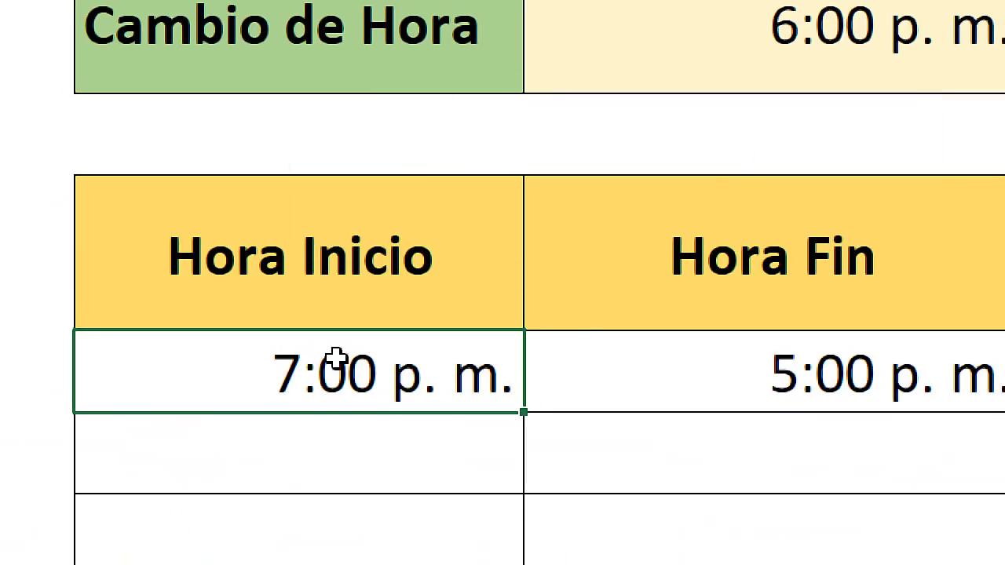
left_click(785, 44)
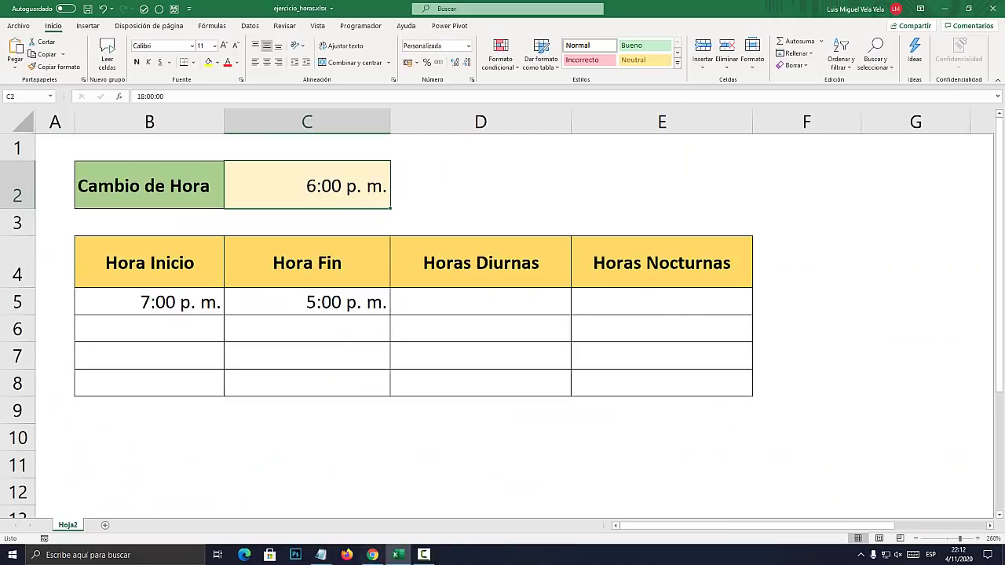
Complete the start-time condition in Notepad with = "Cero", then return to Excel to check it against B5
left_click(321, 554)
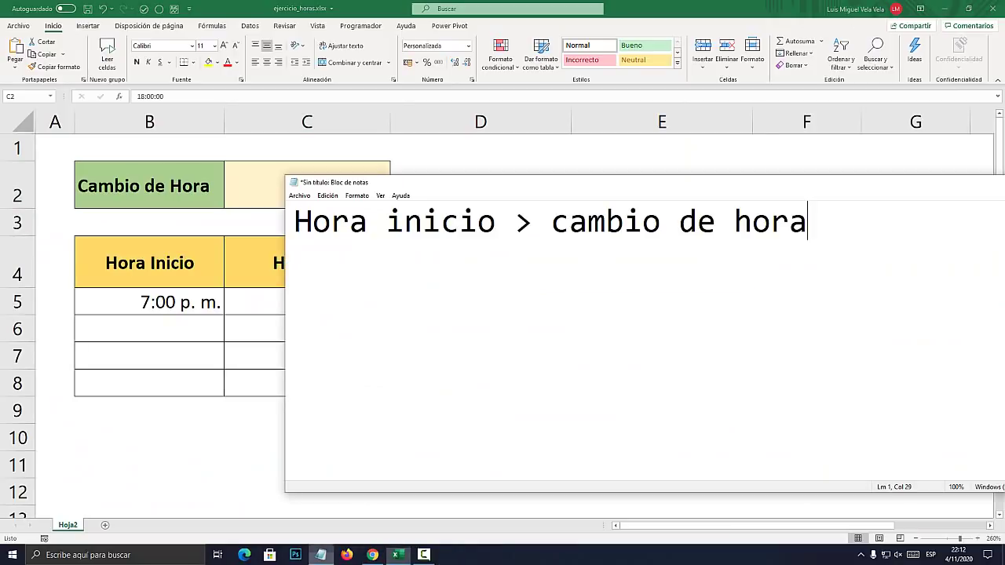
left_click_drag(530, 182, 364, 176)
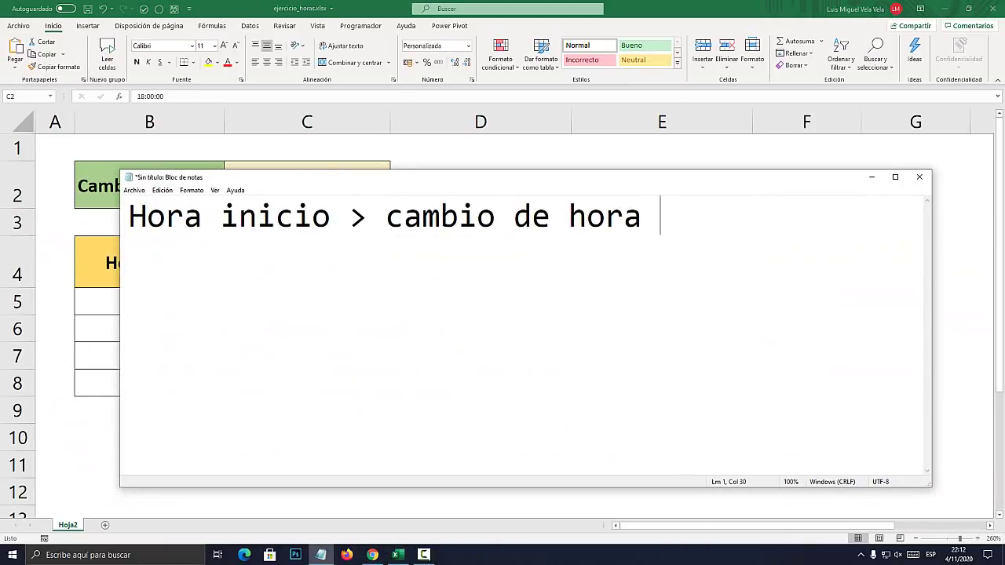
type("= \"Cero")
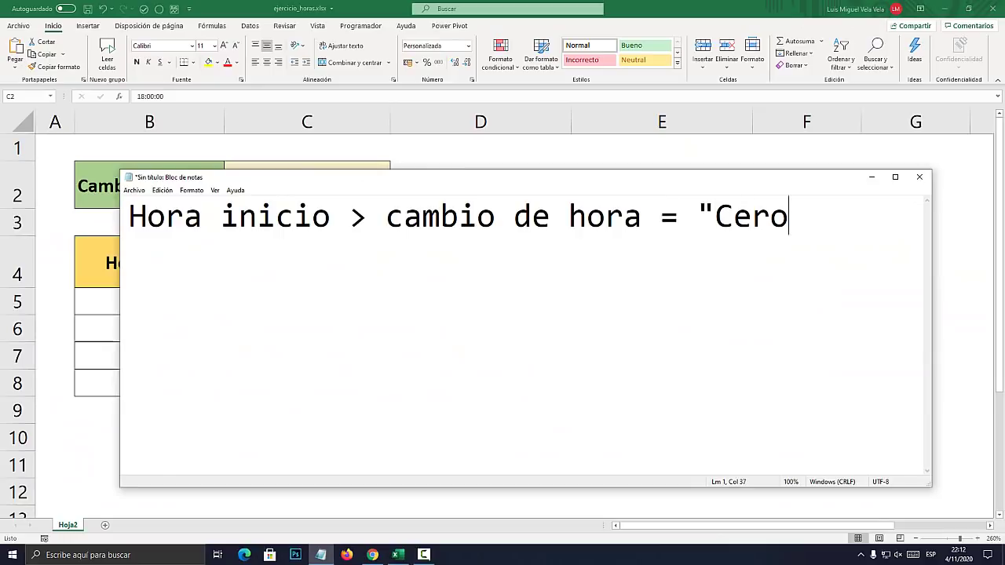
type("\"")
key("Return")
key("Return")
key("Return")
left_click_drag(806, 217, 128, 217)
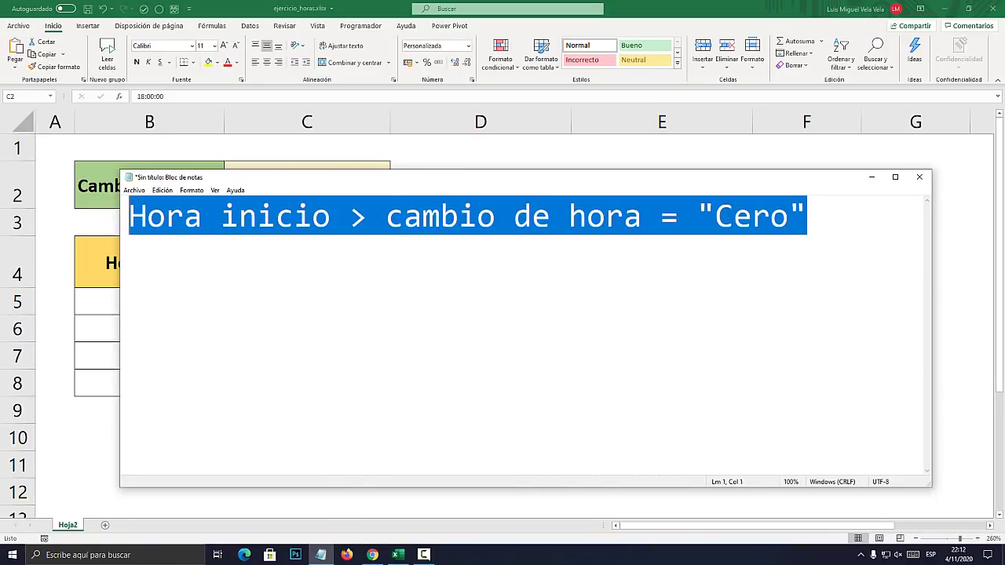
key("alt+Tab")
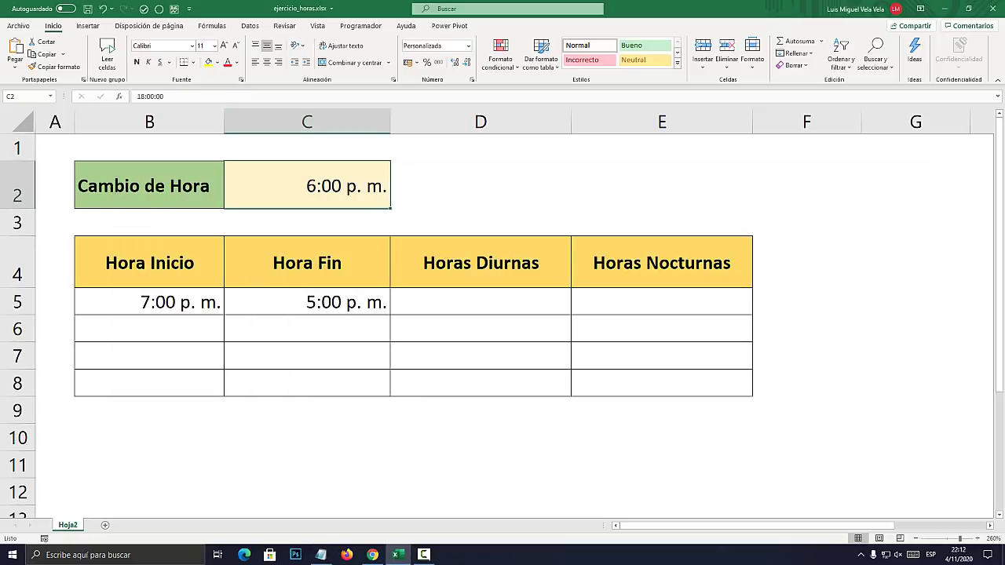
left_click(149, 301)
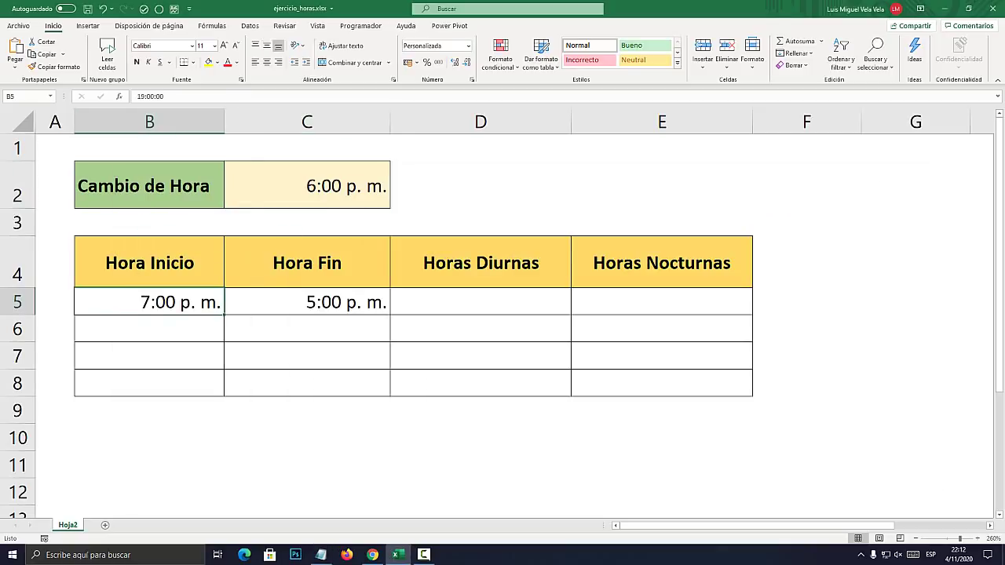
Switch to Notepad and add a second condition, "Hora fin < cambio de hora", leaving a blank line below the first
left_click(321, 555)
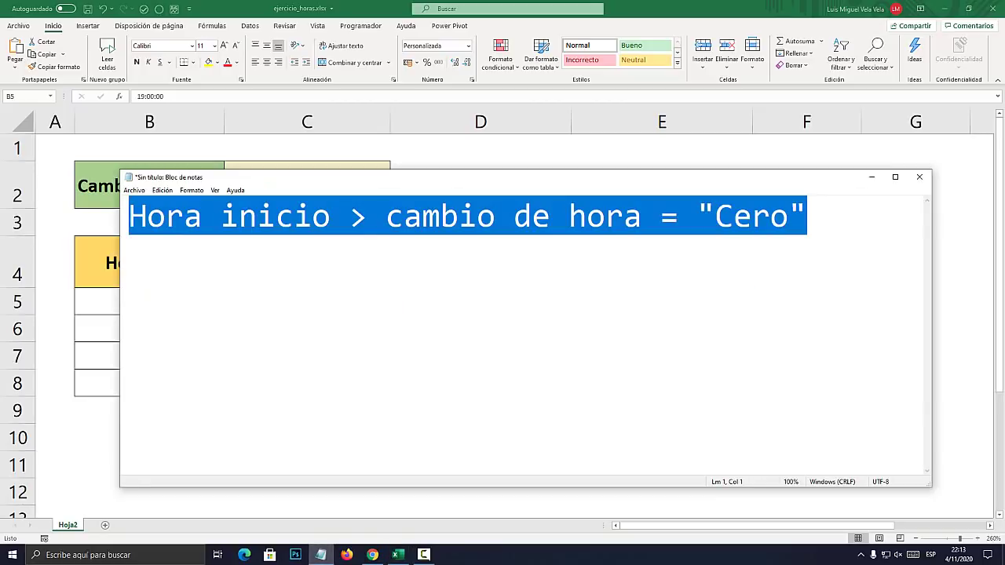
left_click(807, 217)
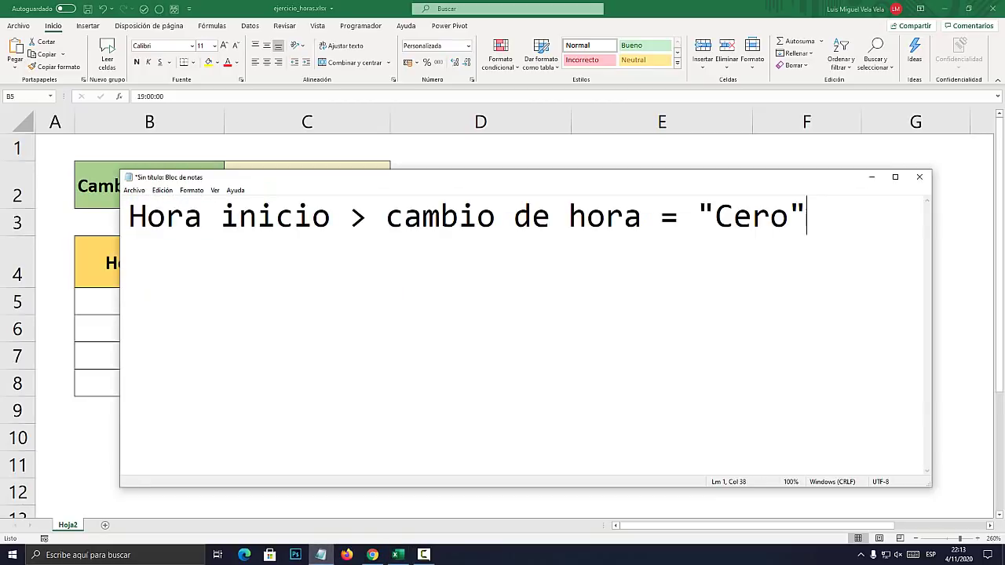
key("Return")
key("Return")
type("Hora fin ")
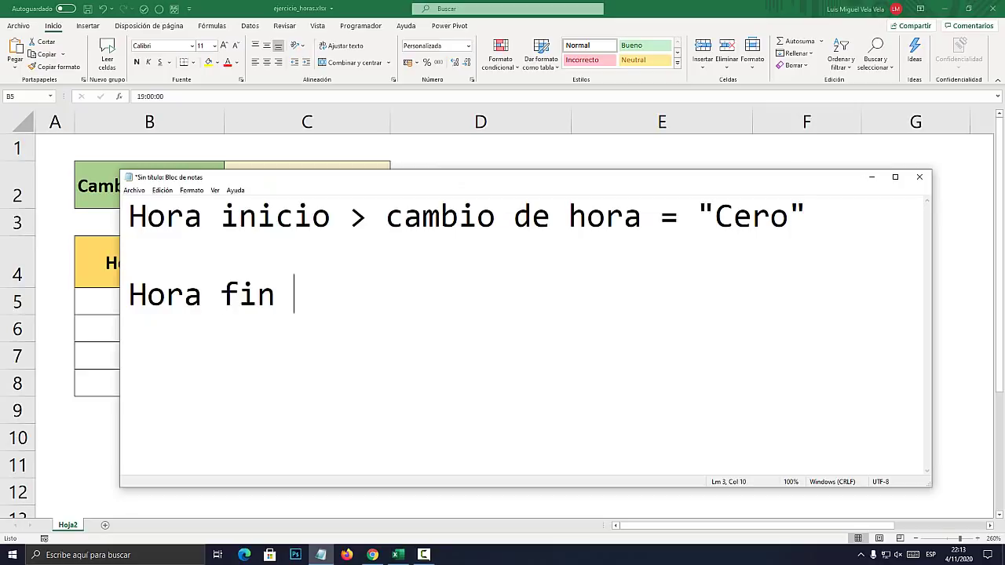
type("< hora")
key("BackSpace")
key("BackSpace")
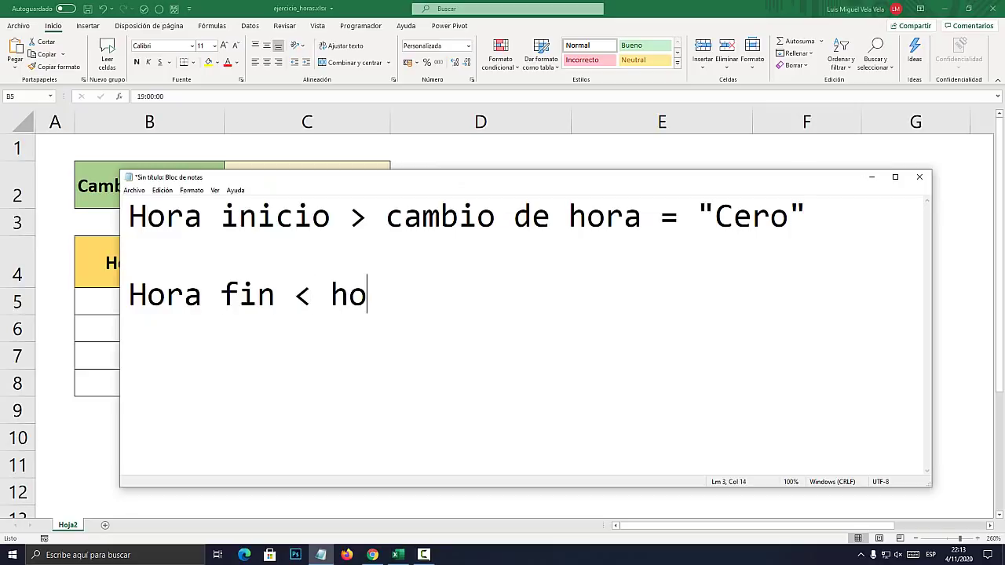
key("BackSpace")
key("BackSpace")
type("cambio de hora")
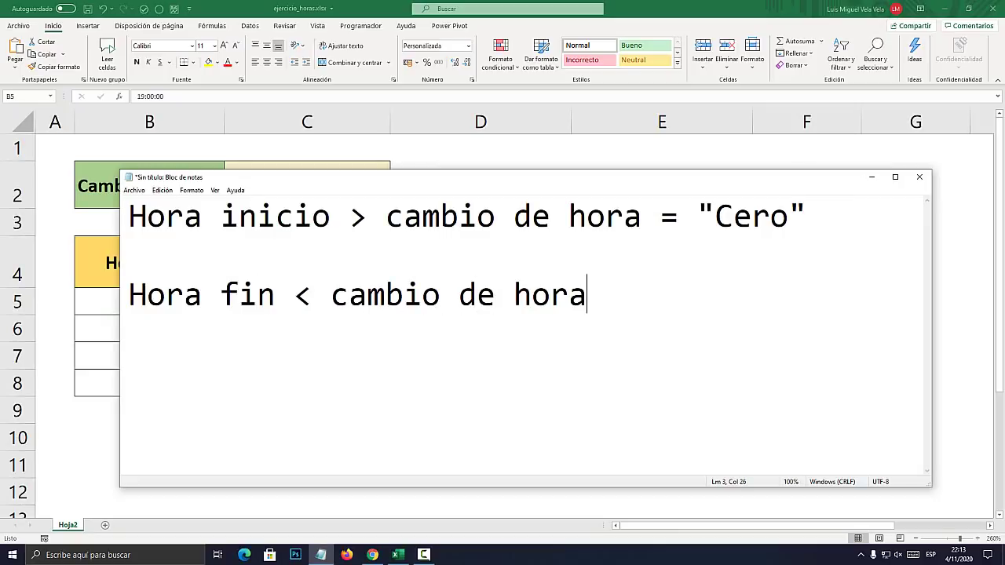
Highlight "Hora fin" in the second condition, then switch to Excel and check the end time in C5
left_click_drag(276, 295, 130, 296)
left_click(202, 295)
left_click_drag(275, 295, 130, 295)
key("alt+Tab")
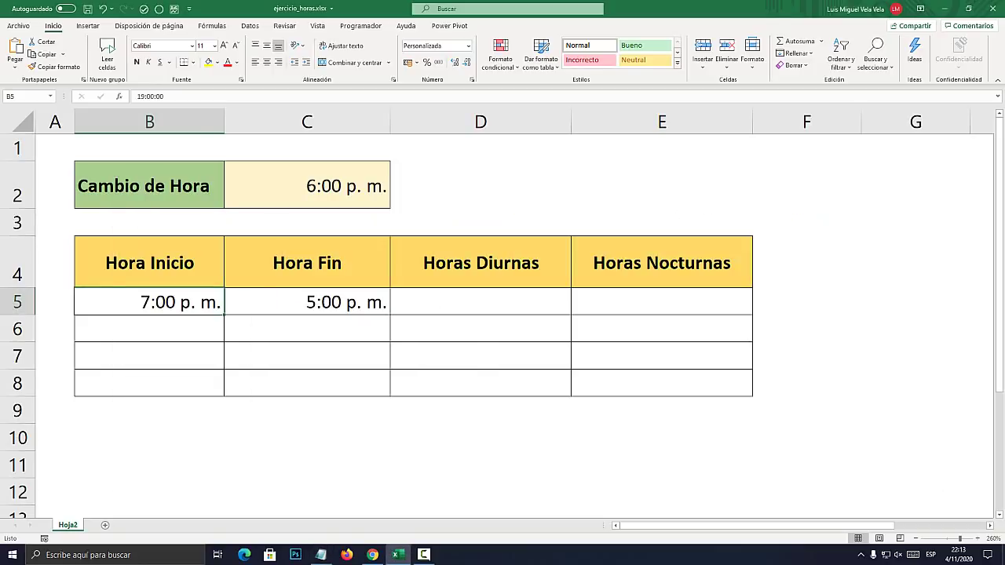
left_click(307, 302)
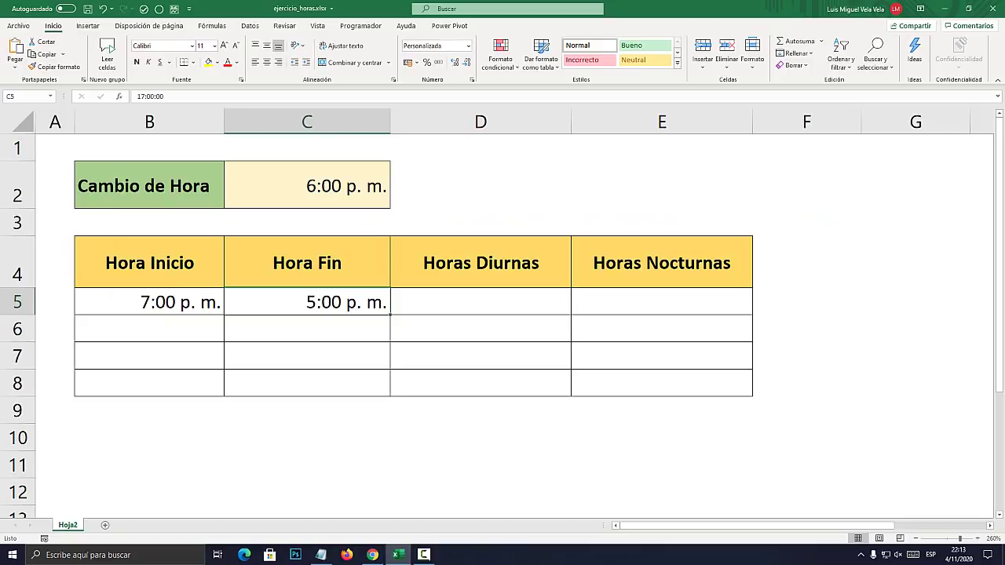
Switch to Notepad, end the second condition with "Entonces" in quotation marks, and write Hora fin - Hora inicio on the line below
key("alt+Tab")
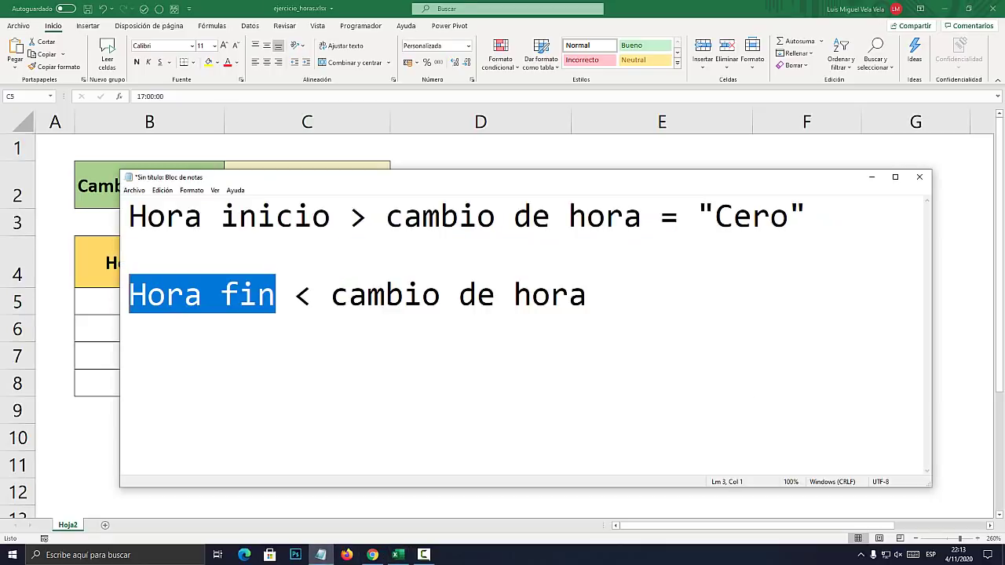
left_click(587, 295)
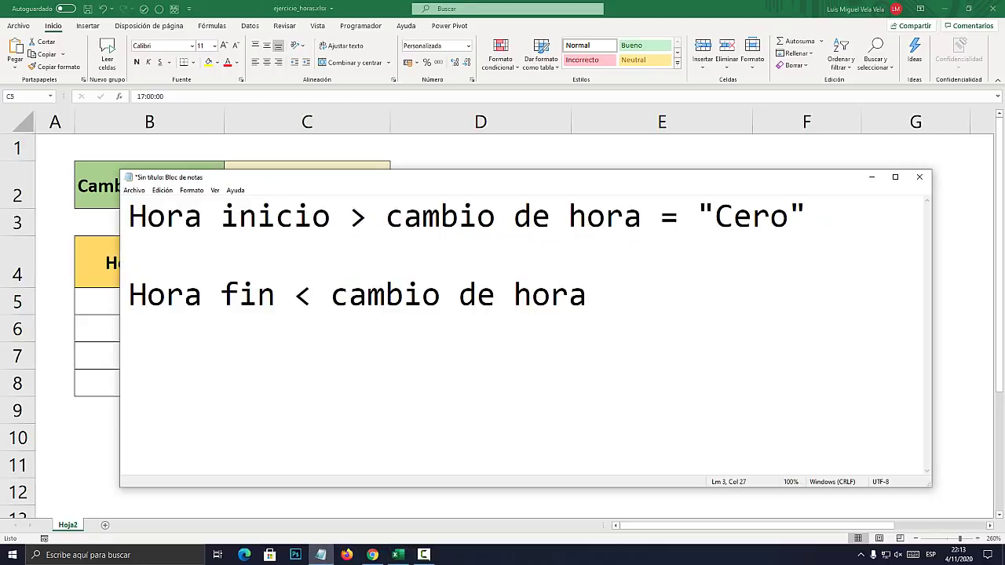
type("\"Entonces")
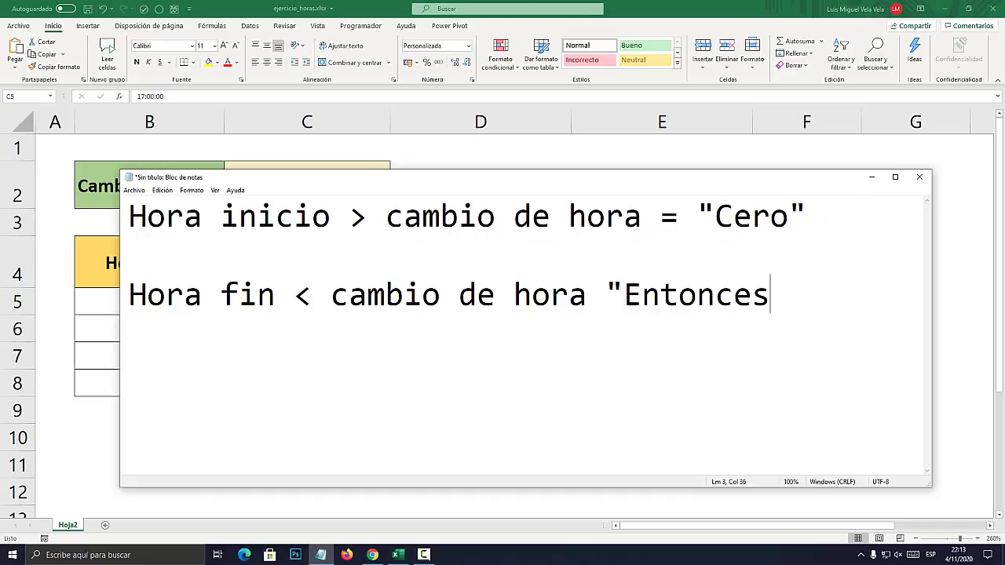
type("\"")
key("Return")
type("Hora fin - ")
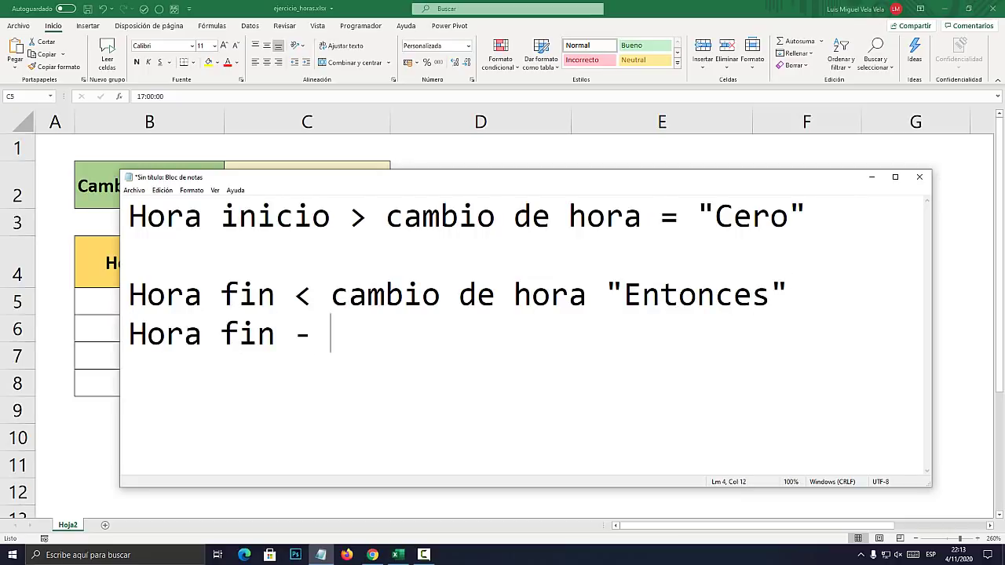
type("Hora inicio")
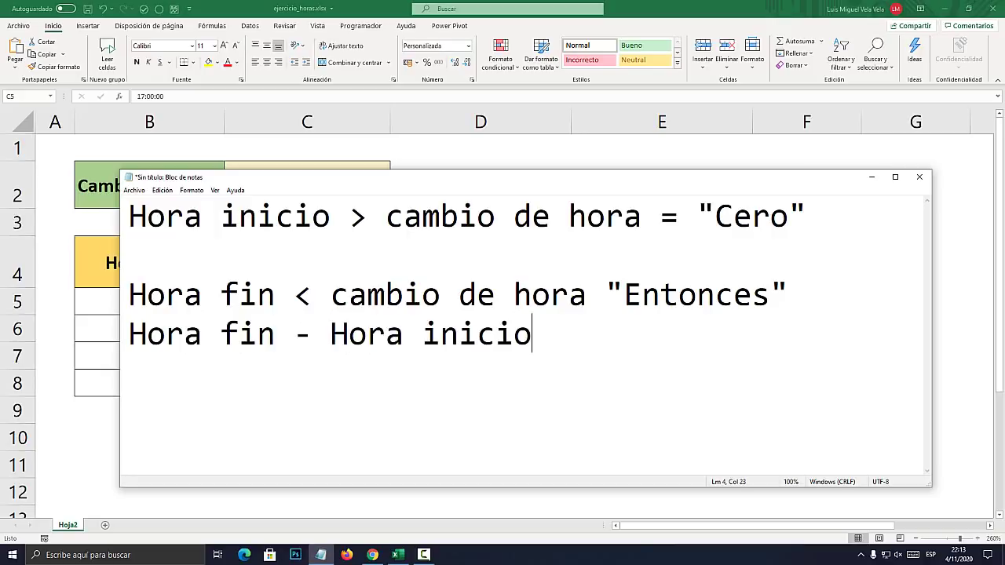
Switch to Excel and highlight the Horas Diurnas cells D5:D8 where the conditions apply
key("alt+Tab")
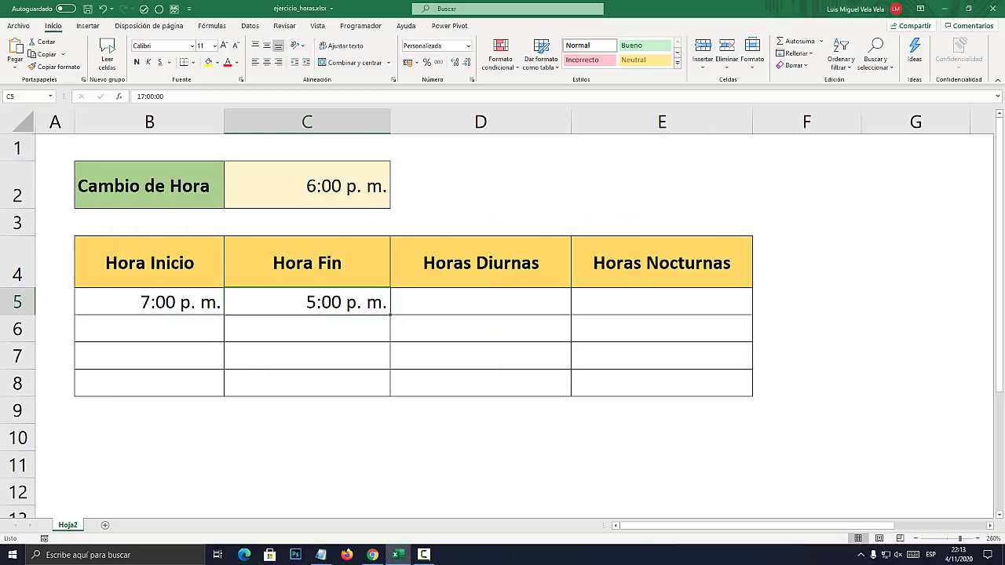
key("Right")
key("shift+Down")
key("shift+Down")
key("shift+Down")
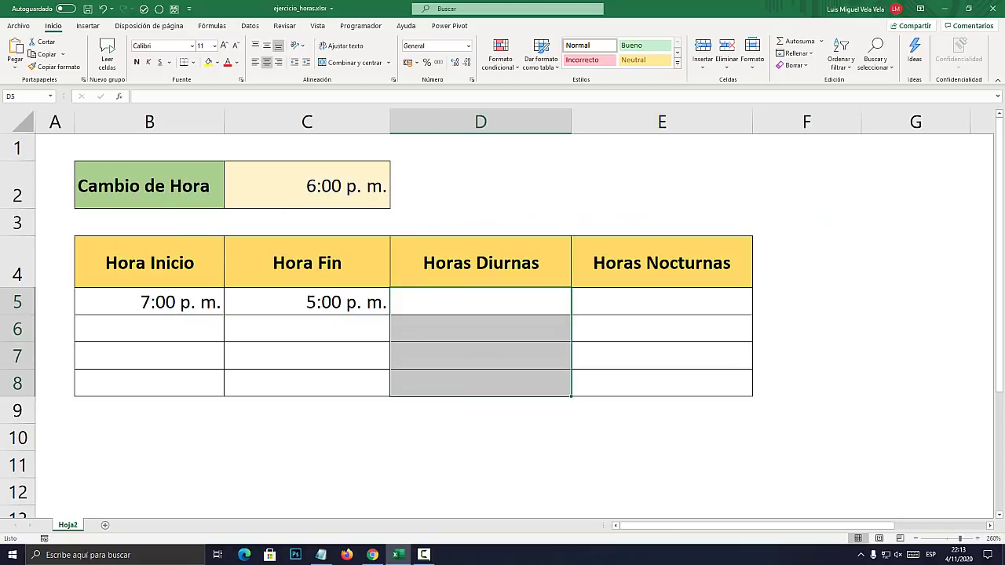
key("shift+Up")
key("shift+Up")
key("shift+Down")
key("shift+Down")
Switch to Notepad, review the first condition, and write Cambio de hora - hora inicio under the others after a blank line
key("alt+Tab")
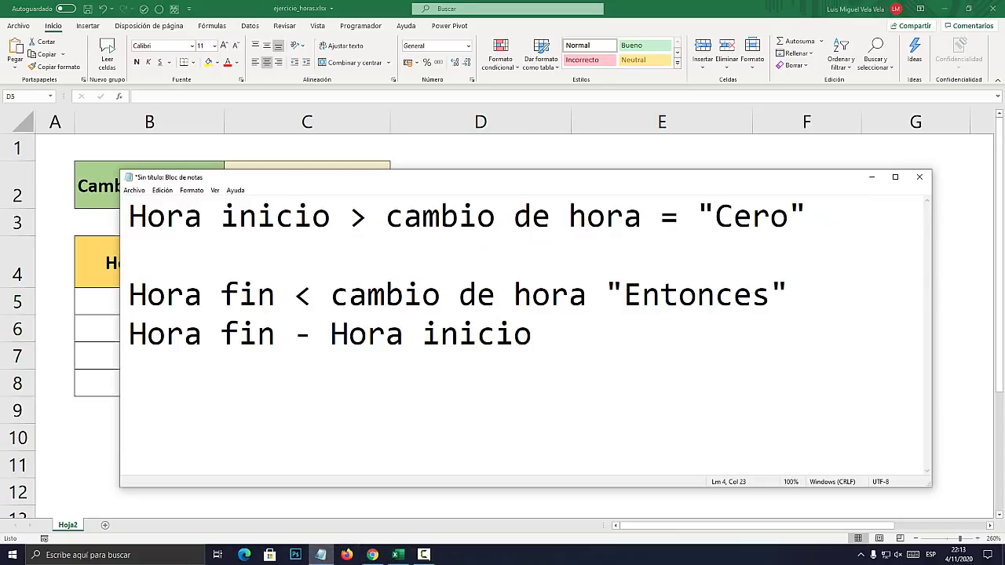
left_click_drag(788, 216, 129, 216)
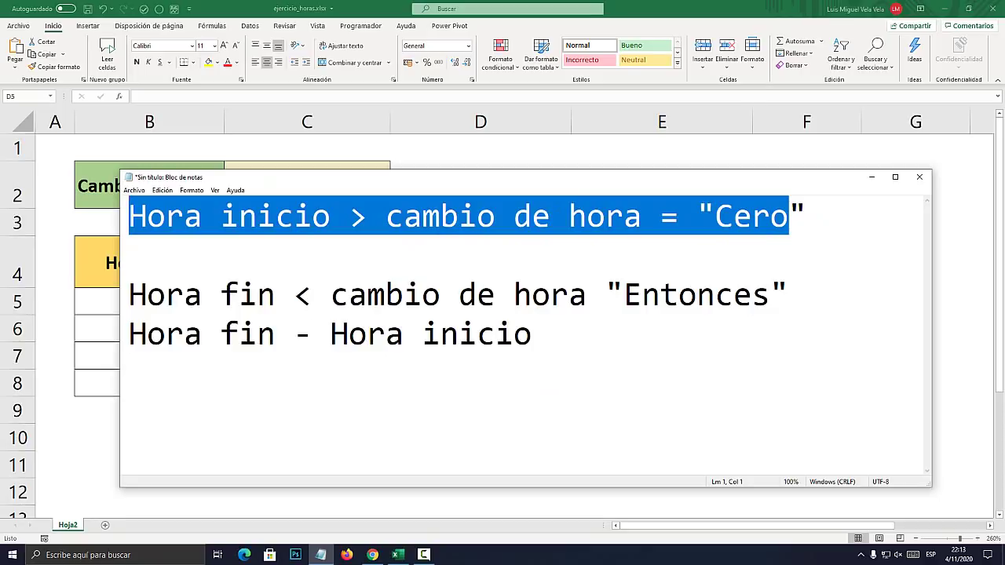
left_click(130, 372)
key("Return")
key("Return")
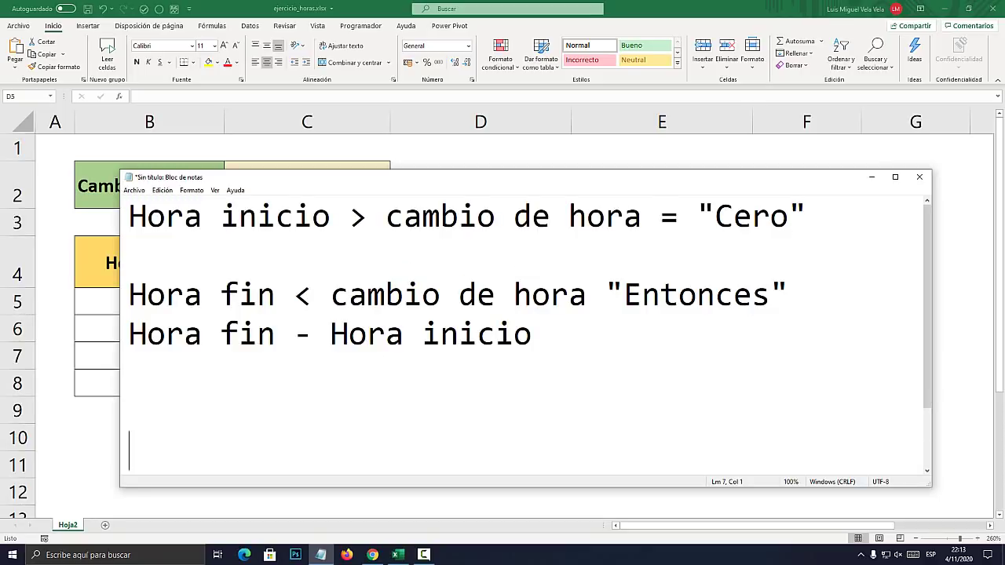
type("Ca")
key("BackSpace")
key("BackSpace")
key("BackSpace")
type("Cambio de")
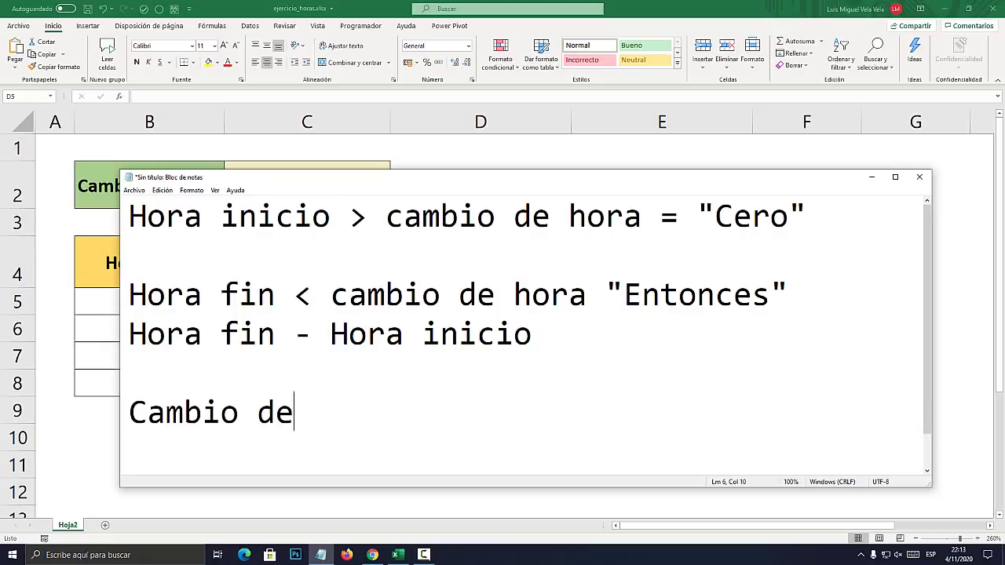
type(" hora - ")
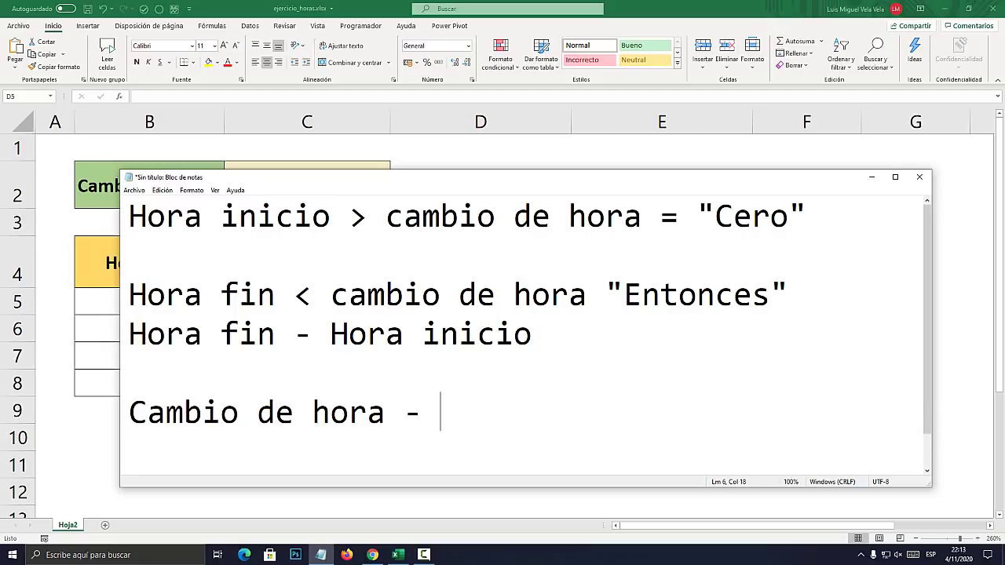
type("hora inicio")
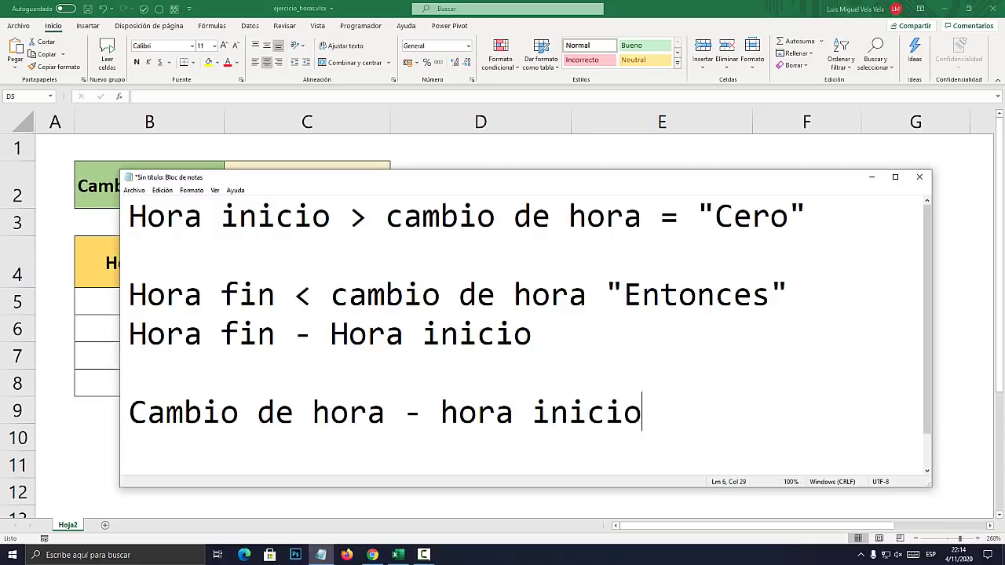
Highlight the "Hora fin < cambio de hora" condition together with its Hora fin - Hora inicio subtraction to review them
key("alt+space")
key("Escape")
key("Up")
key("Up")
key("ctrl+shift+Left")
key("ctrl+shift+Left")
key("ctrl+shift+Left")
key("ctrl+shift+Left")
key("ctrl+shift+Left")
key("ctrl+shift+Left")
key("ctrl+shift+Left")
key("ctrl+shift+Left")
key("ctrl+shift+Left")
key("ctrl+shift+Left")
key("ctrl+shift+Left")
key("ctrl+shift+Left")
key("ctrl+shift+Left")
key("ctrl+shift+Left")
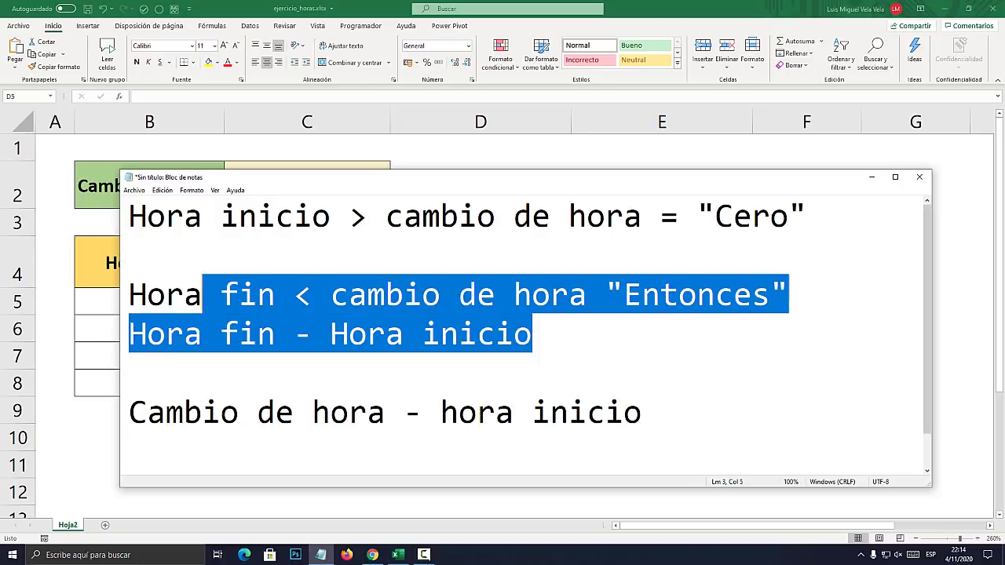
Switch to Excel and compare the shift-change time in C2 with the start time in B5
key("alt+Tab")
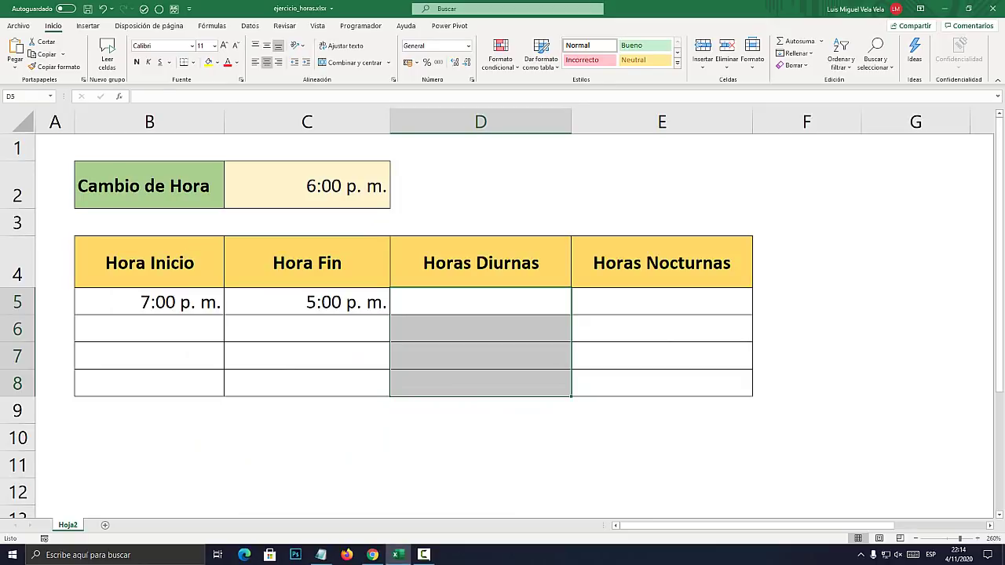
left_click(307, 186)
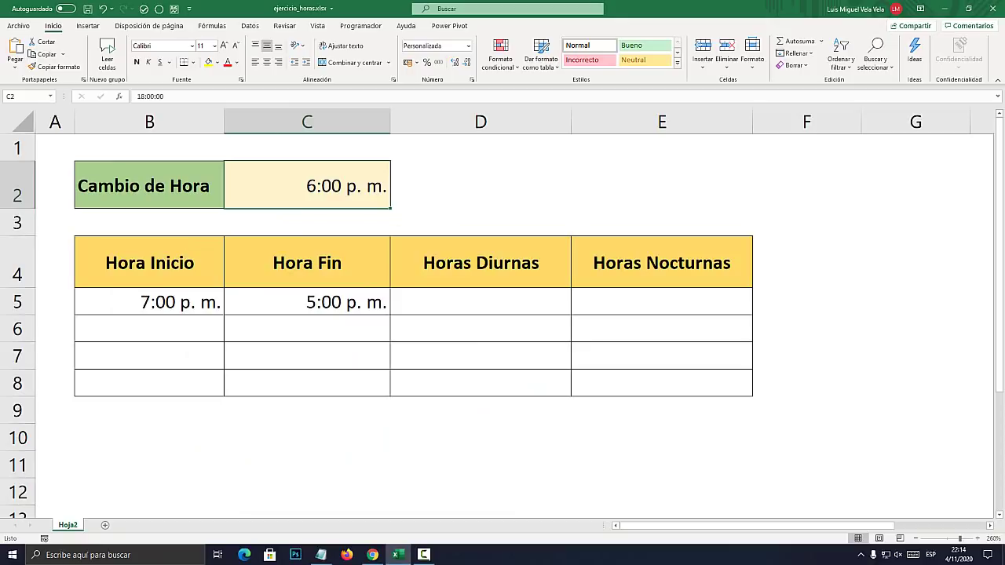
left_click(149, 303)
left_click(307, 186)
left_click(149, 303)
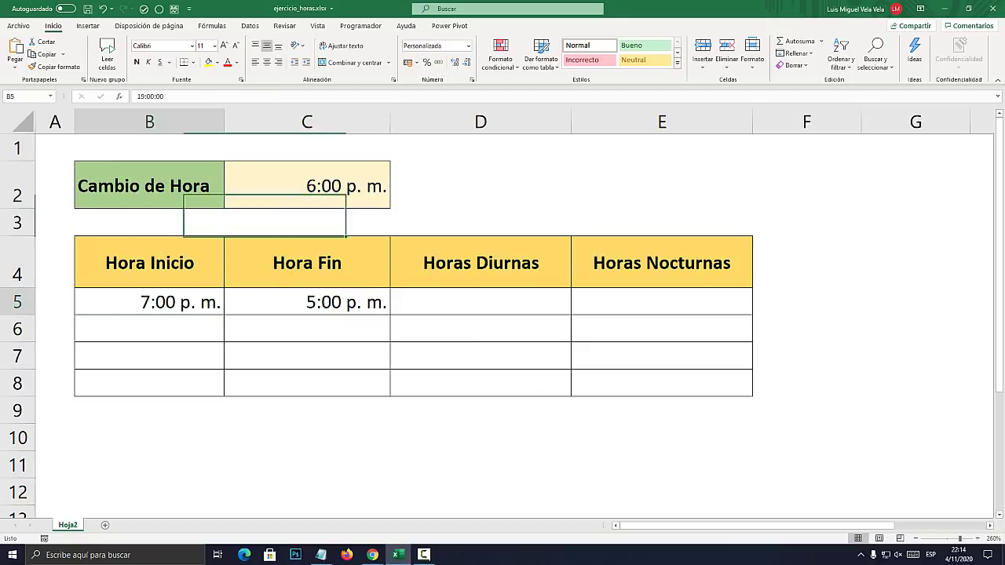
left_click(307, 186)
Switch to Notepad, move its window higher on the screen, and add blank lines after the last line of text
key("alt+Tab")
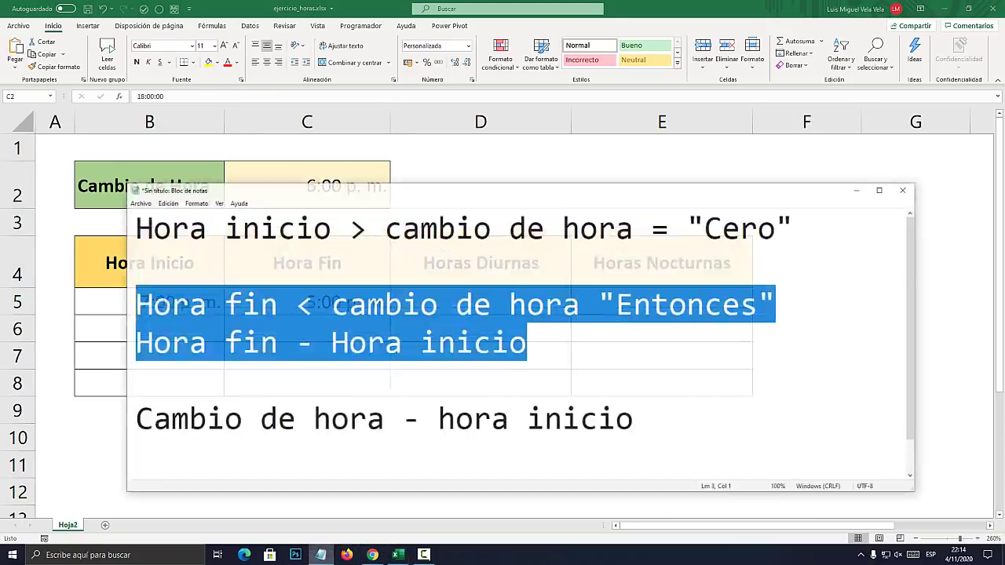
left_click_drag(526, 170, 526, 82)
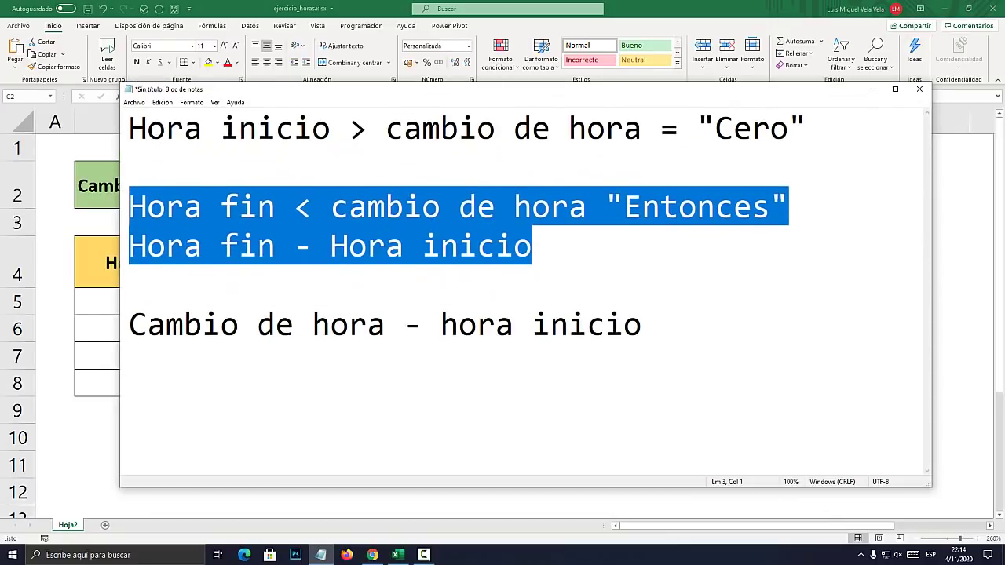
left_click(642, 324)
key("Return")
key("Return")
key("Return")
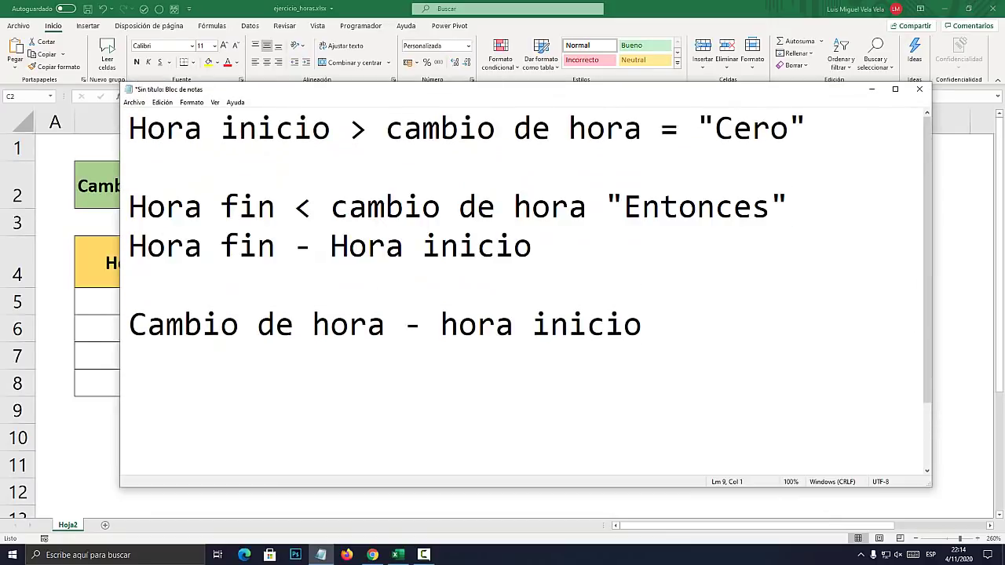
key("BackSpace")
Add an extra blank line below the first condition and begin the formula =SI( directly under that condition
left_click(131, 166)
key("Return")
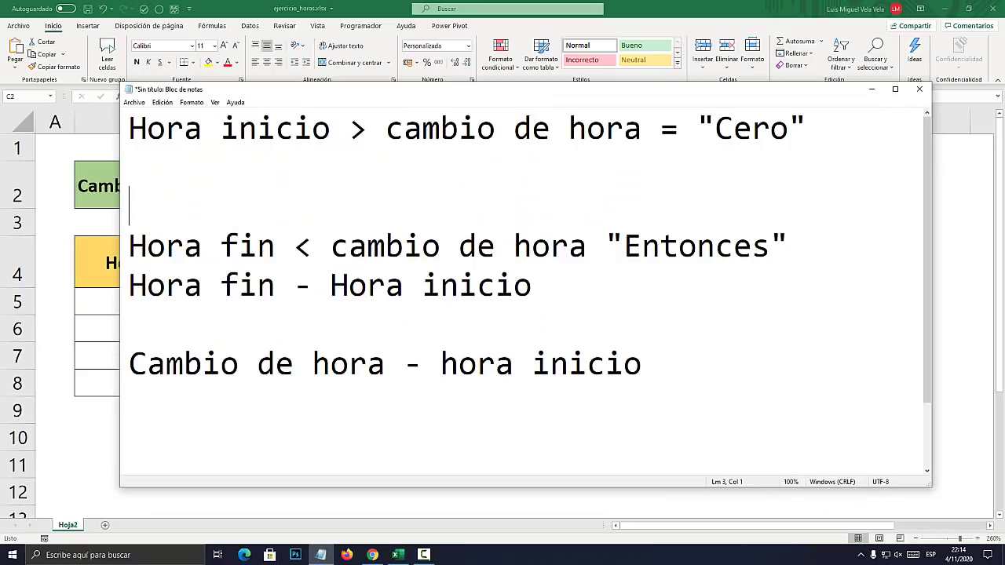
key("Up")
type("=SI(")
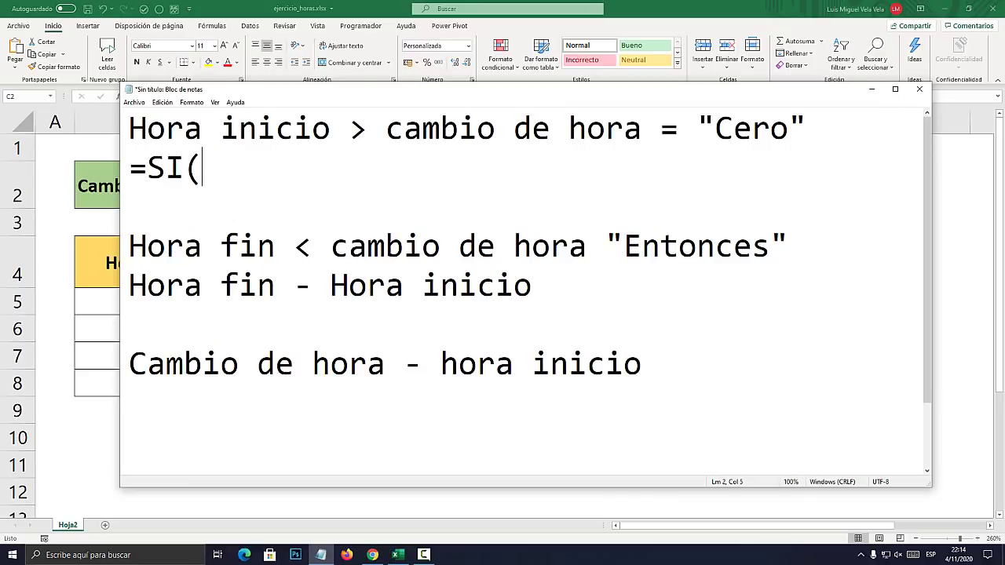
Check the start time's cell reference in Excel, then return to Notepad and add B5> to the SI formula
left_click_drag(332, 127, 129, 128)
key("alt+Tab")
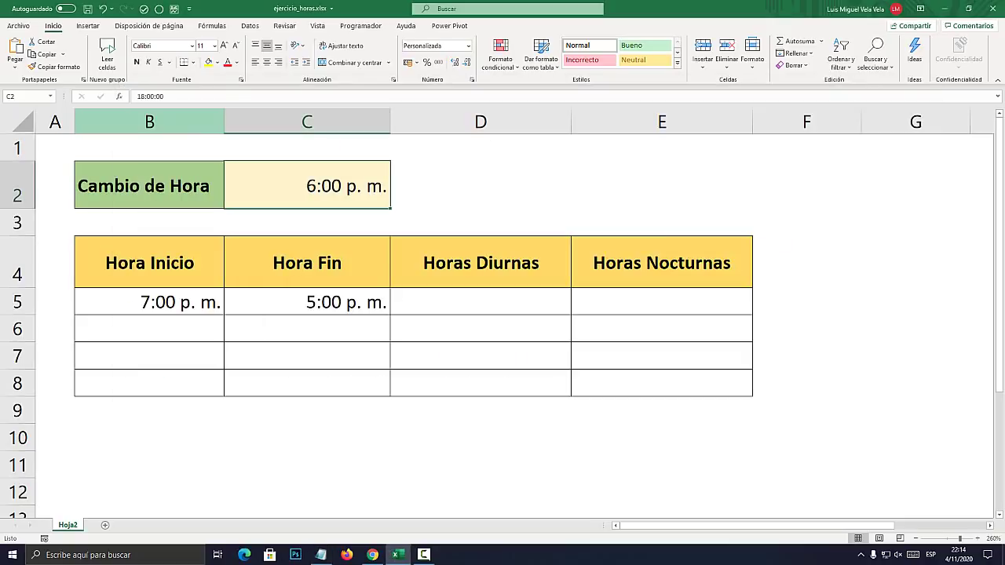
left_click(222, 308)
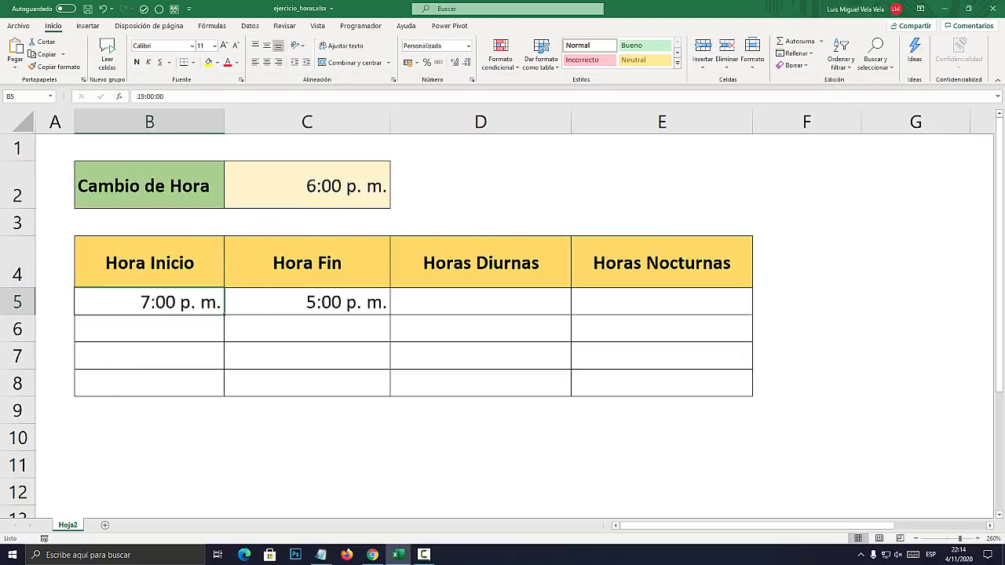
left_click(322, 555)
left_click(203, 168)
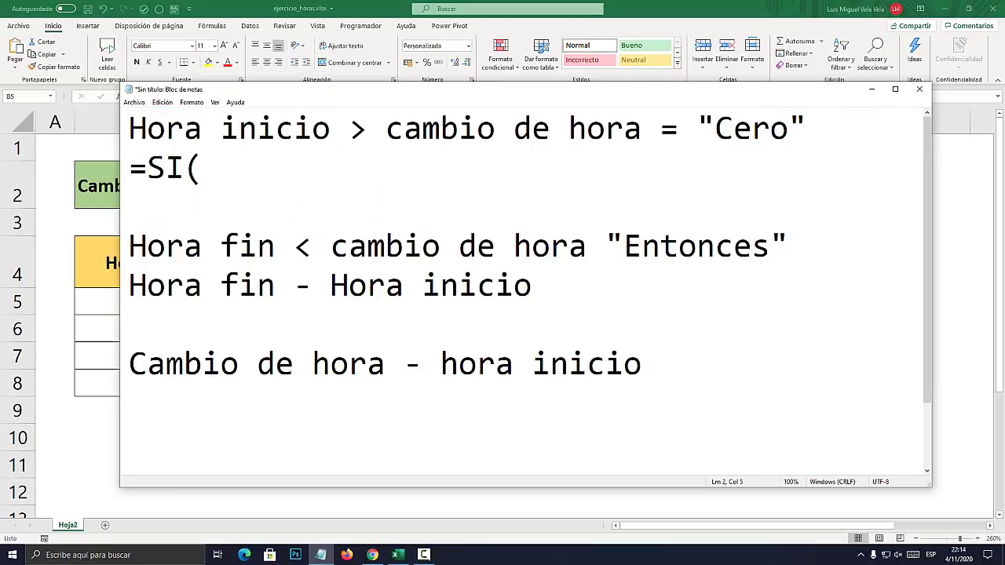
type("B5>")
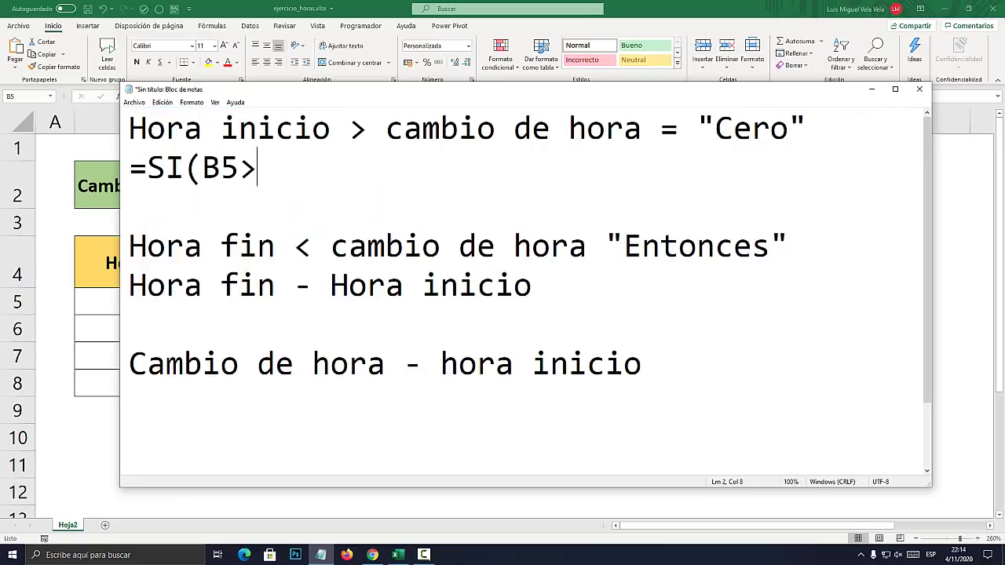
Check the shift-change time's cell reference in Excel, then return to Notepad and add C2 to the SI formula
left_click_drag(385, 128, 643, 128)
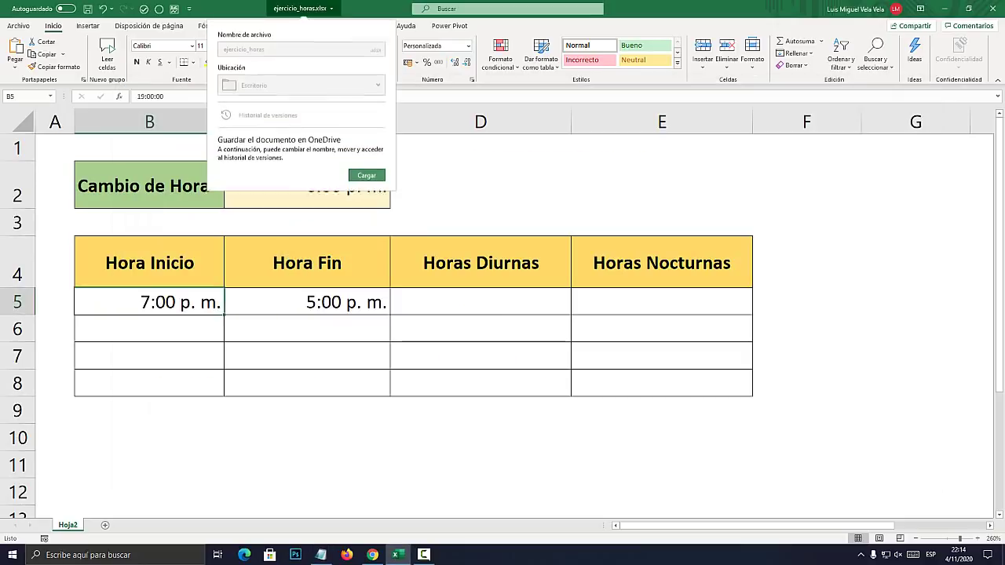
left_click(301, 8)
left_click(300, 8)
left_click(307, 122)
left_click(307, 185)
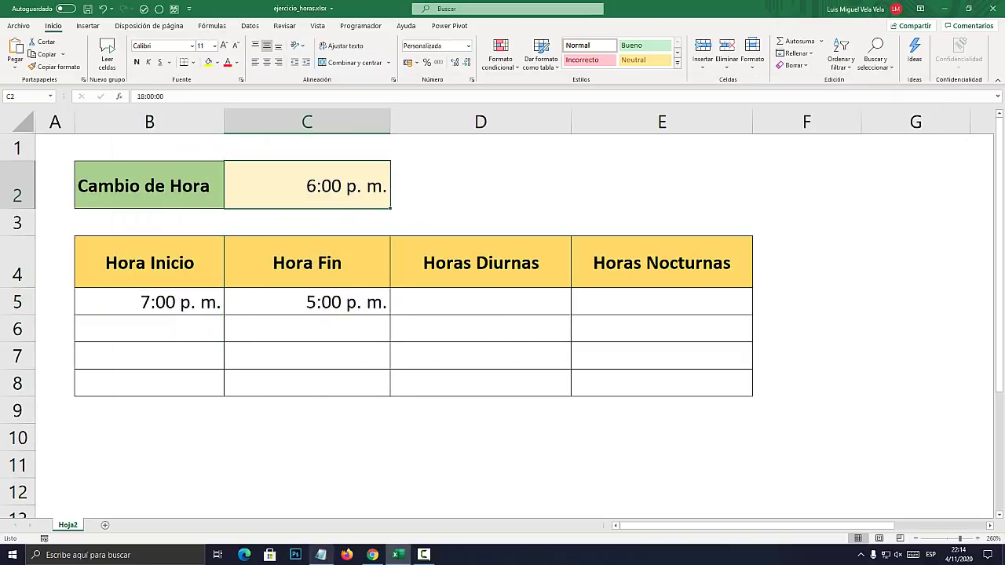
key("alt+Tab")
left_click(256, 167)
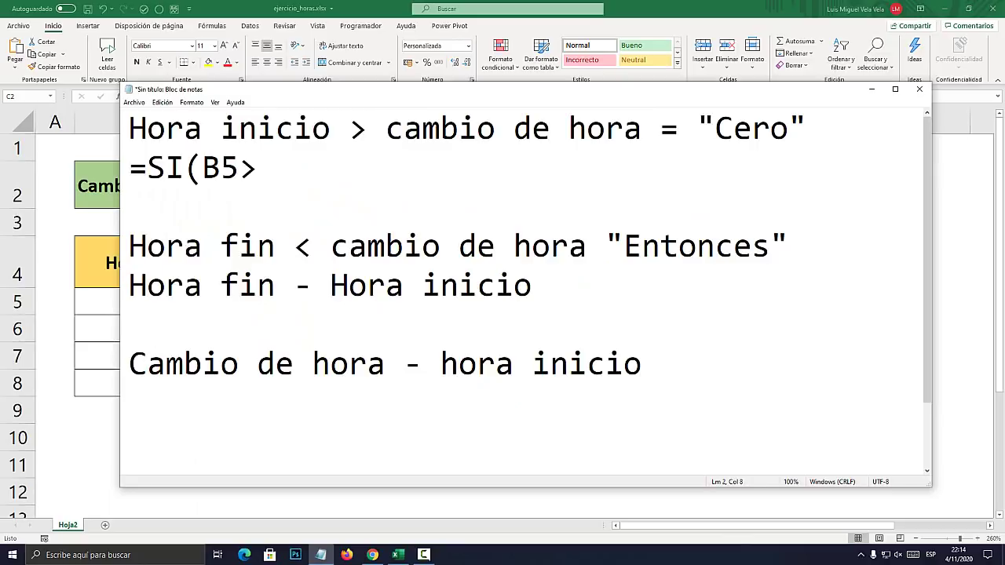
type("C2")
Highlight the logical test B5>C2 to review it, and add a semicolon after it in the SI formula
key("shift+Left")
key("shift+Left")
key("shift+Left")
key("shift+Left")
key("shift+Left")
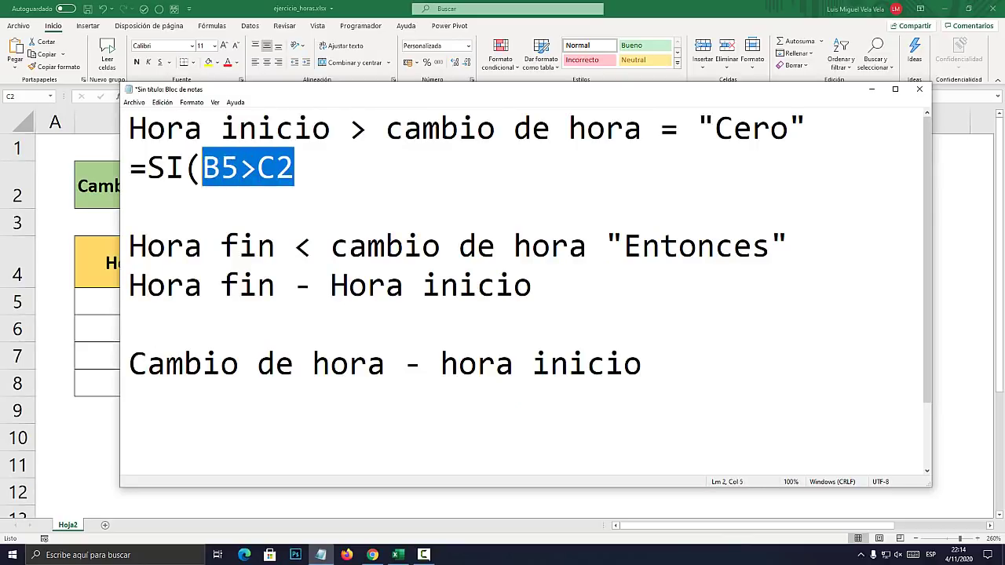
key("Right")
type(";")
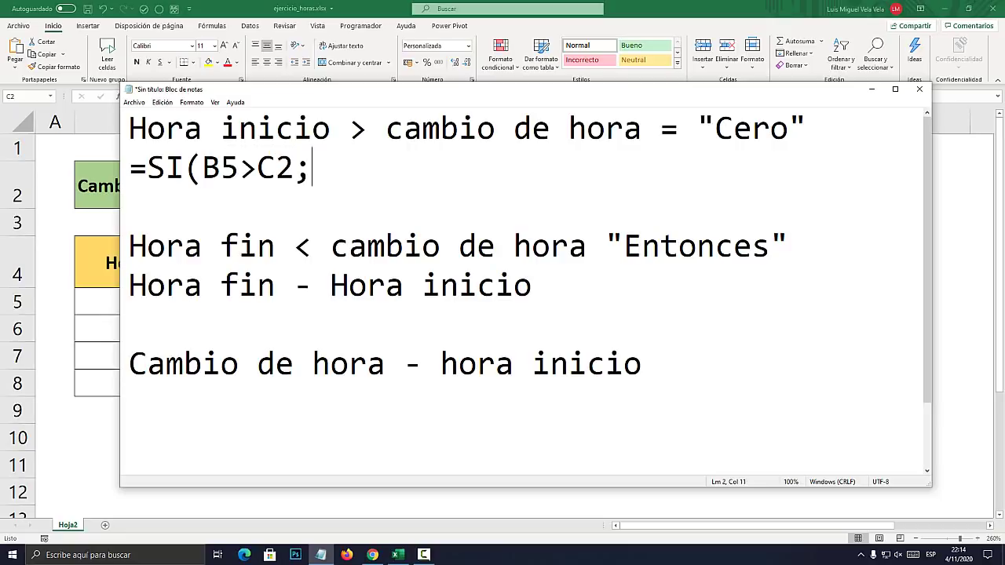
Add a blank line below the SI formula and another between it and the first condition, placing the cursor at the formula's end
key("Return")
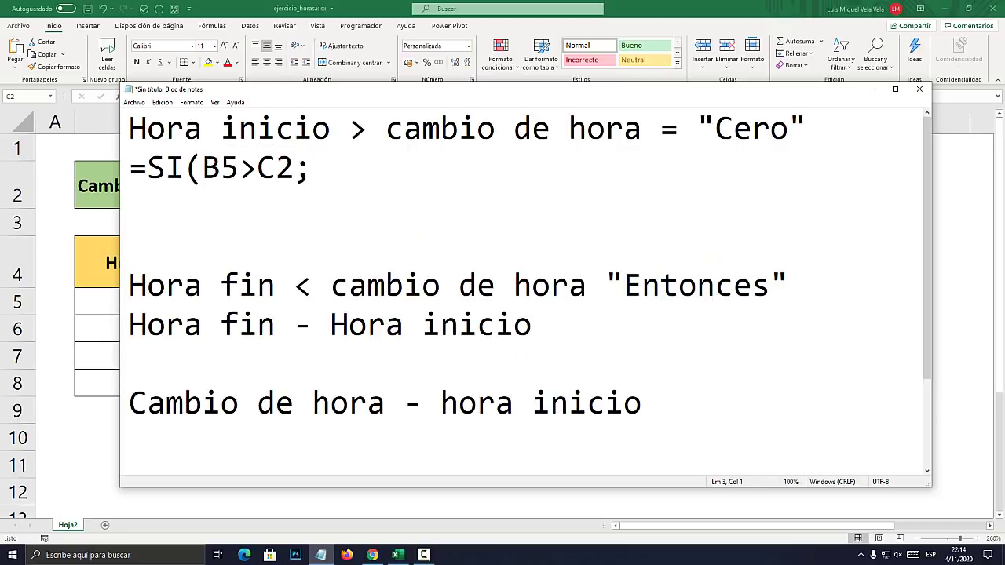
key("Left")
key("Down")
key("Left")
key("Home")
key("Return")
key("End")
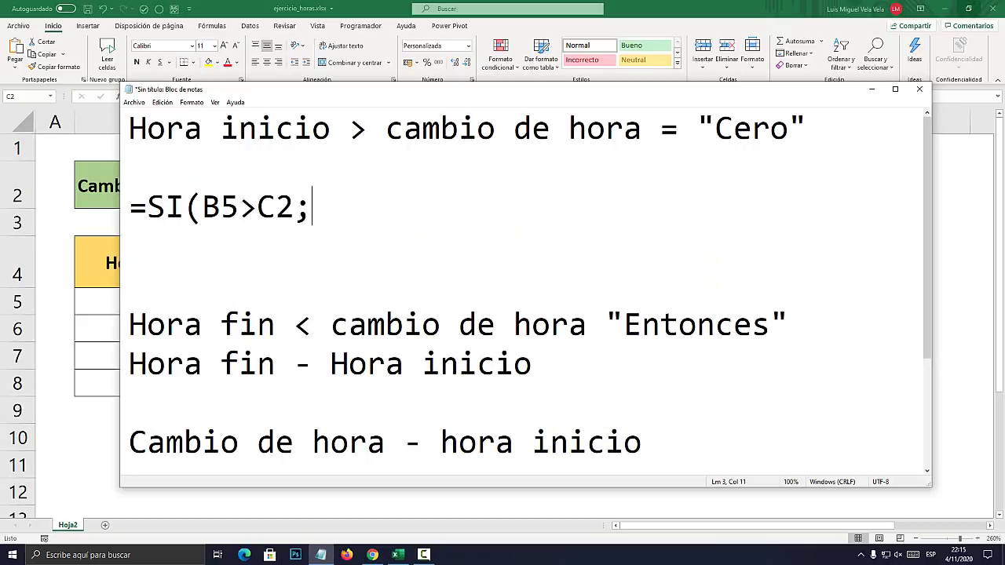
Add 0 as the SI formula's true result, followed by a semicolon and a row of dots as a placeholder
double_click(752, 129)
left_click(312, 207)
type("0;..............")
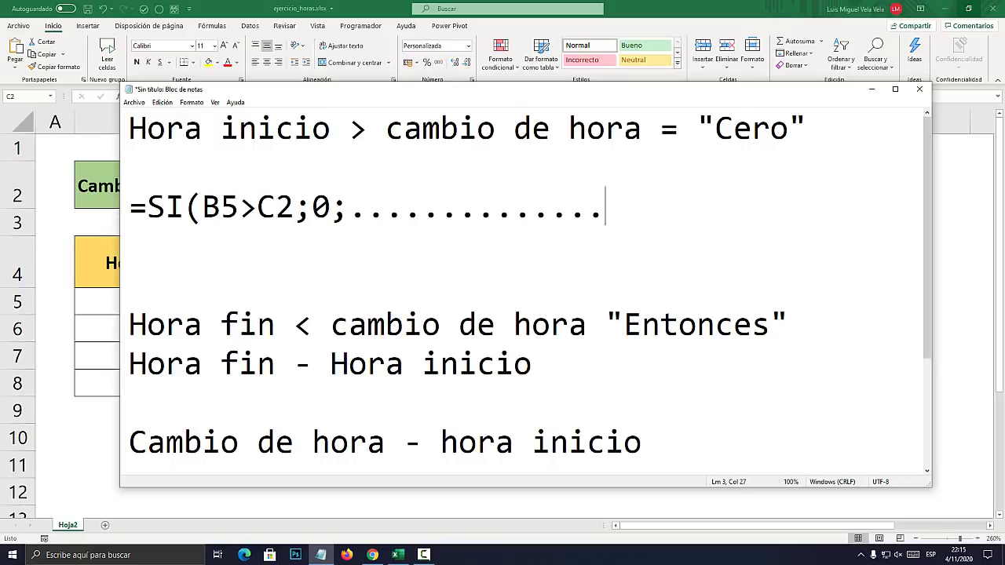
Delete the placeholder dots at the end of the SI formula
key("shift+Left")
key("shift+Left")
key("shift+Left")
key("shift+Left")
key("shift+Left")
key("shift+Left")
key("shift+Left")
key("shift+Left")
key("shift+Left")
key("shift+Left")
key("shift+Left")
key("shift+Left")
key("shift+Left")
key("shift+Left")
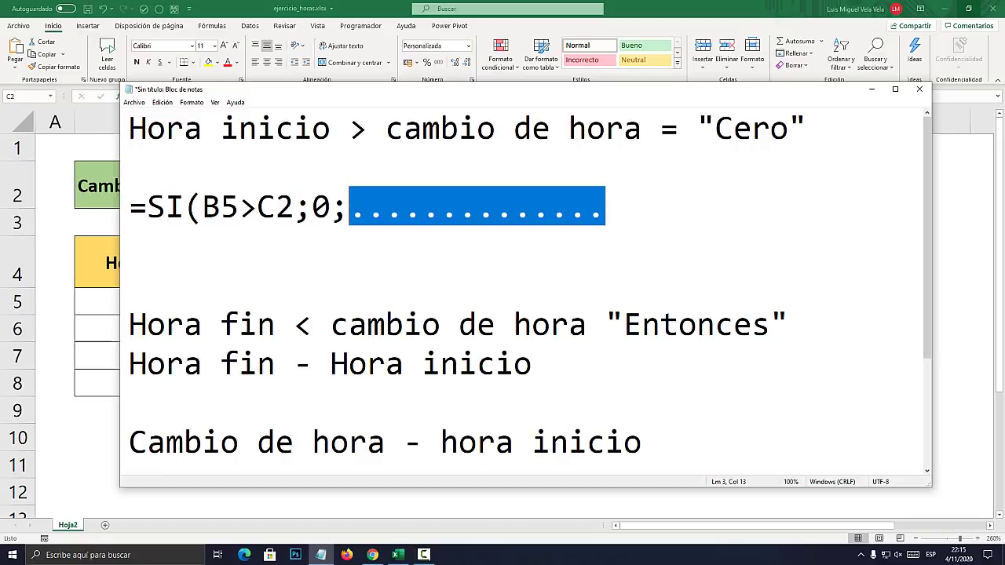
key("Delete")
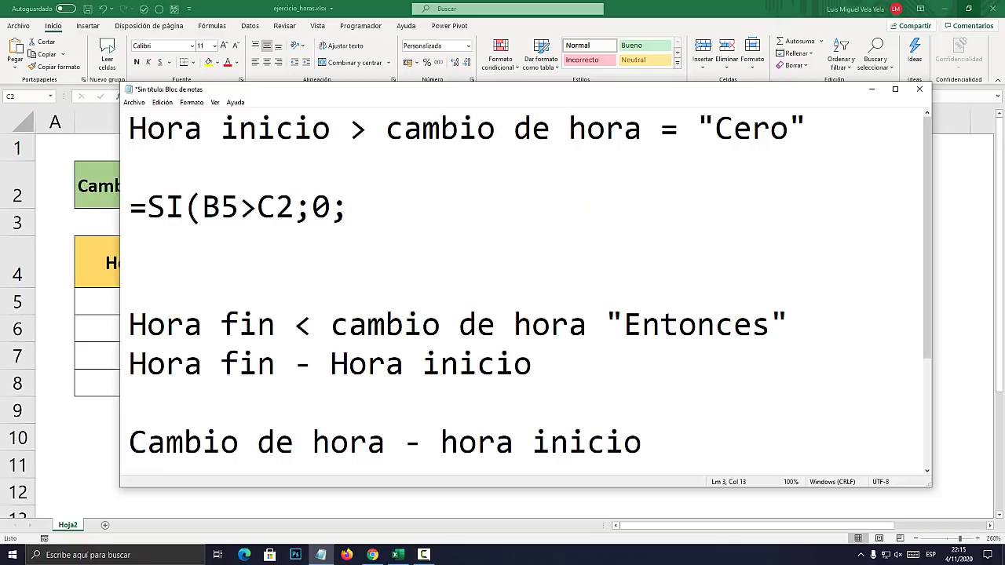
type("s")
key("BackSpace")
type("SI")
key("BackSpace")
key("BackSpace")
Remove one blank line above the "Hora fin < cambio de hora" condition and add two blank lines below "Hora fin - Hora inicio"
key("Down")
key("Delete")
key("Down")
key("Down")
key("Return")
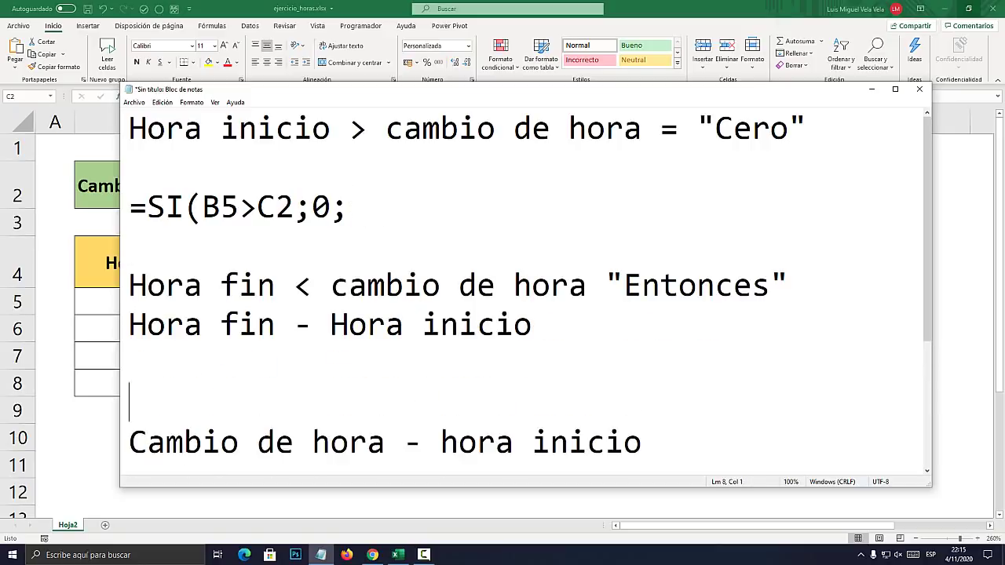
key("Return")
key("Up")
key("Up")
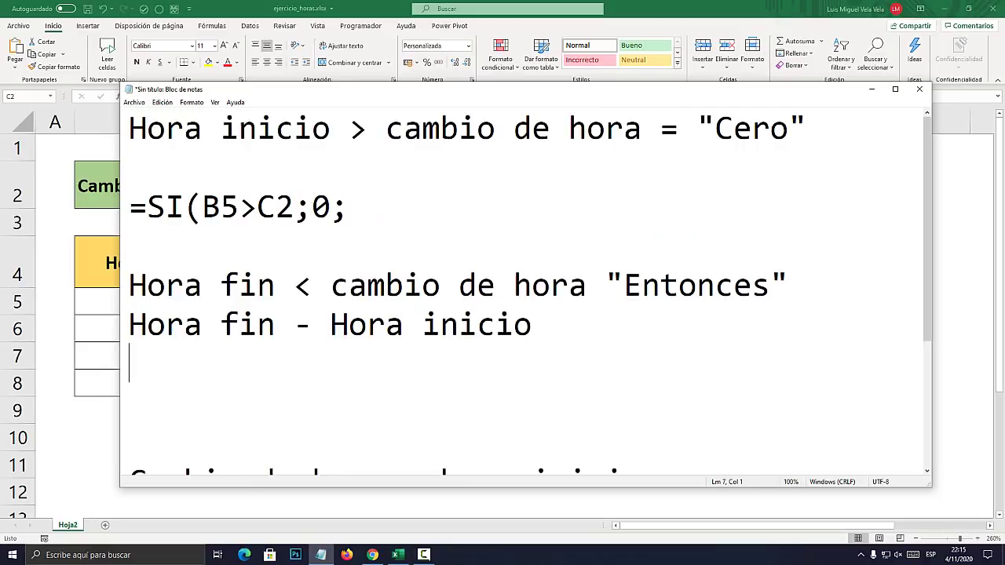
Start a nested SI( function on its own line, one blank line below "Hora fin - Hora inicio"
key("Return")
type("SI")
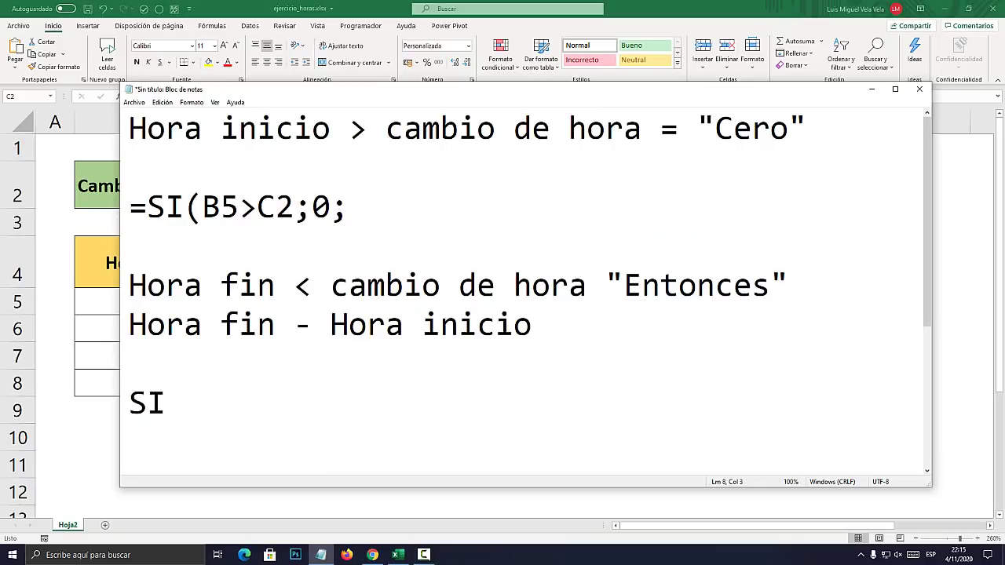
type("(")
Check the end time's cell reference in Excel, then return to Notepad and add C5< to the nested SI
left_click_drag(295, 285, 128, 285)
key("alt+Tab")
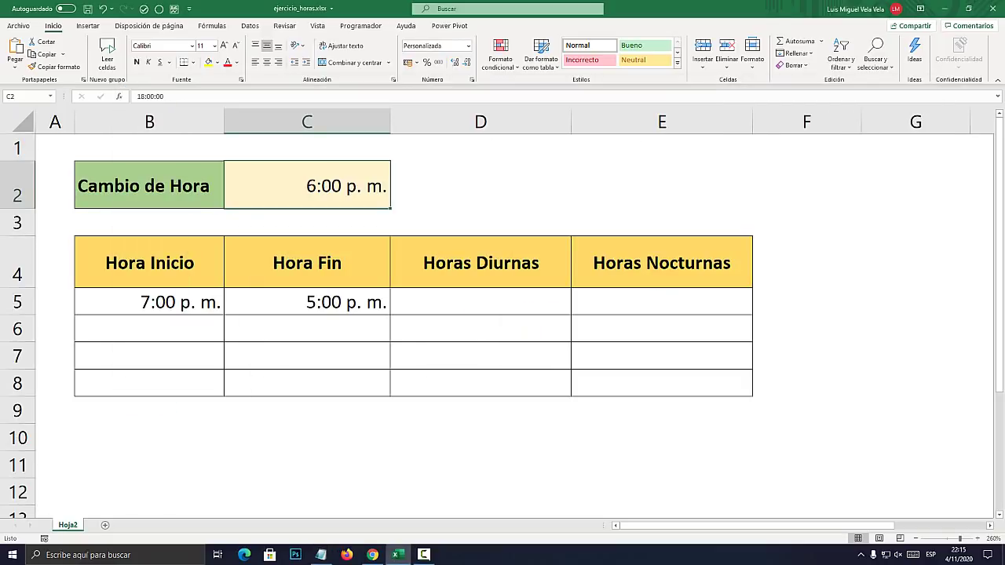
left_click(307, 303)
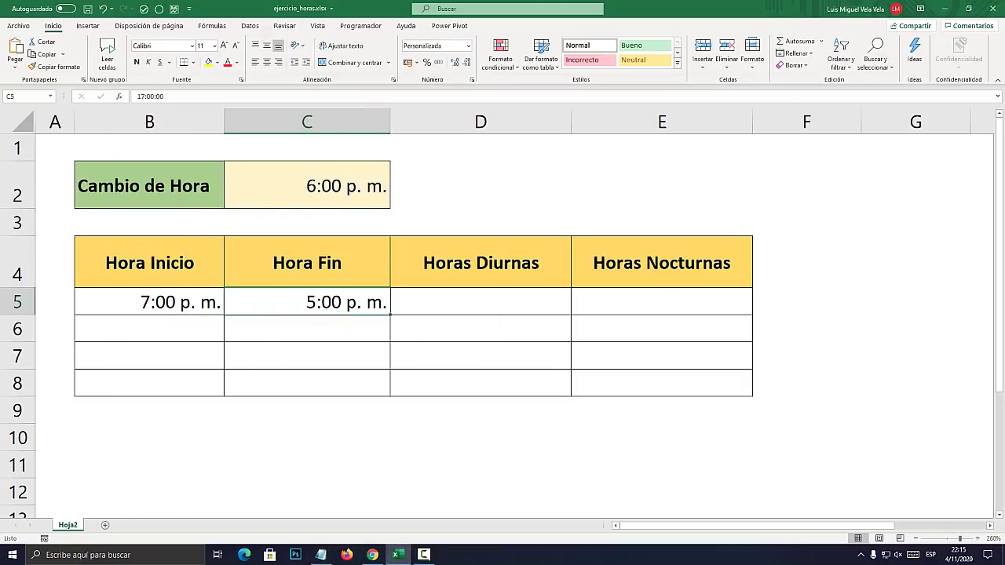
left_click(321, 555)
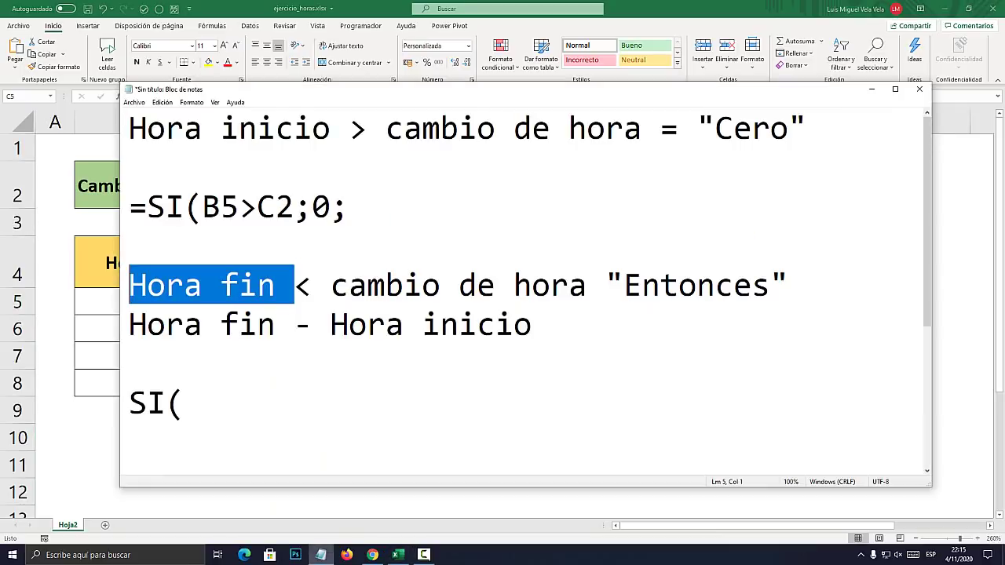
left_click(185, 403)
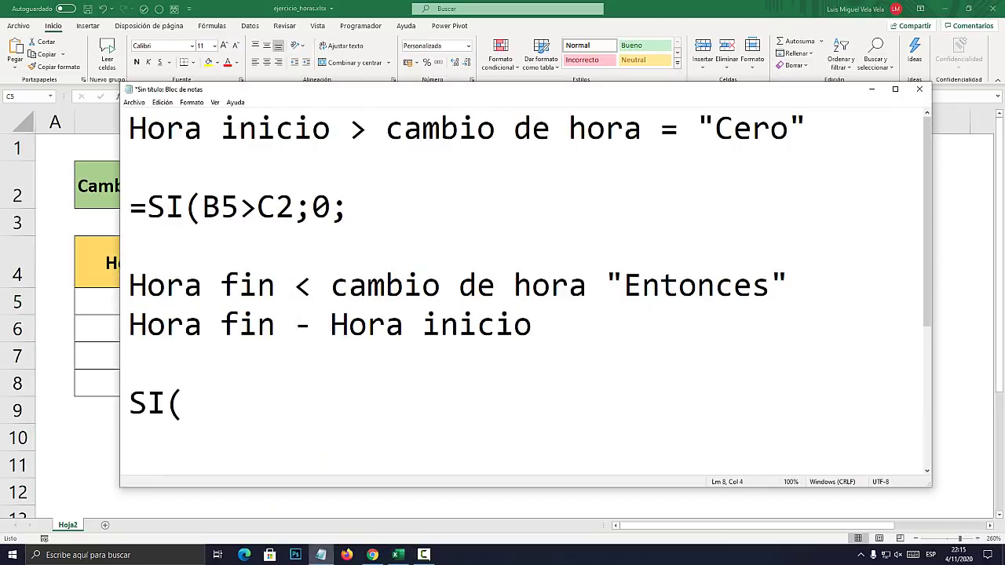
type("C5<")
Highlight "Hora fin" and "cambio de hora" in the condition, and complete the nested SI's logical test with C2
left_click_drag(220, 403, 184, 404)
left_click_drag(275, 286, 130, 286)
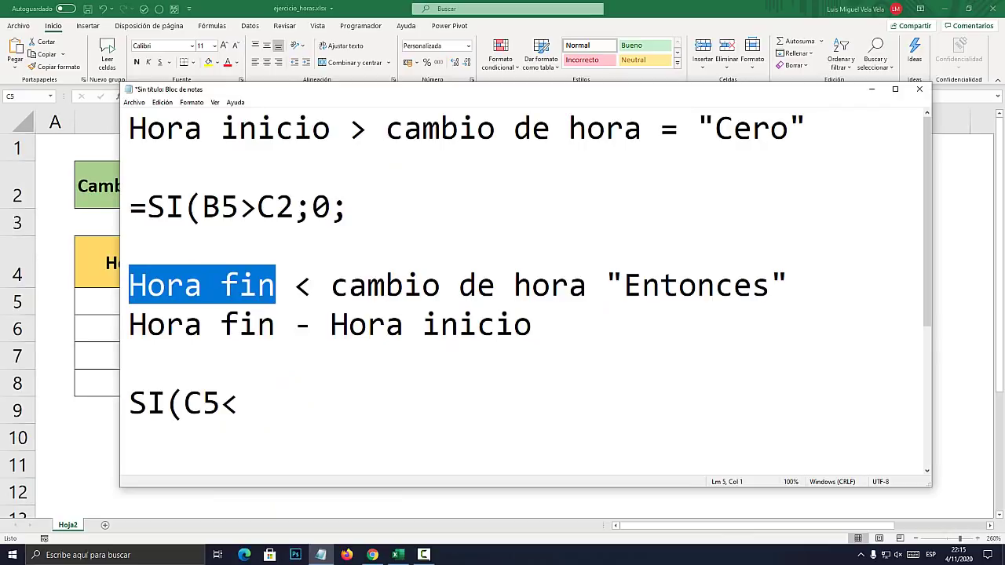
left_click_drag(587, 286, 331, 285)
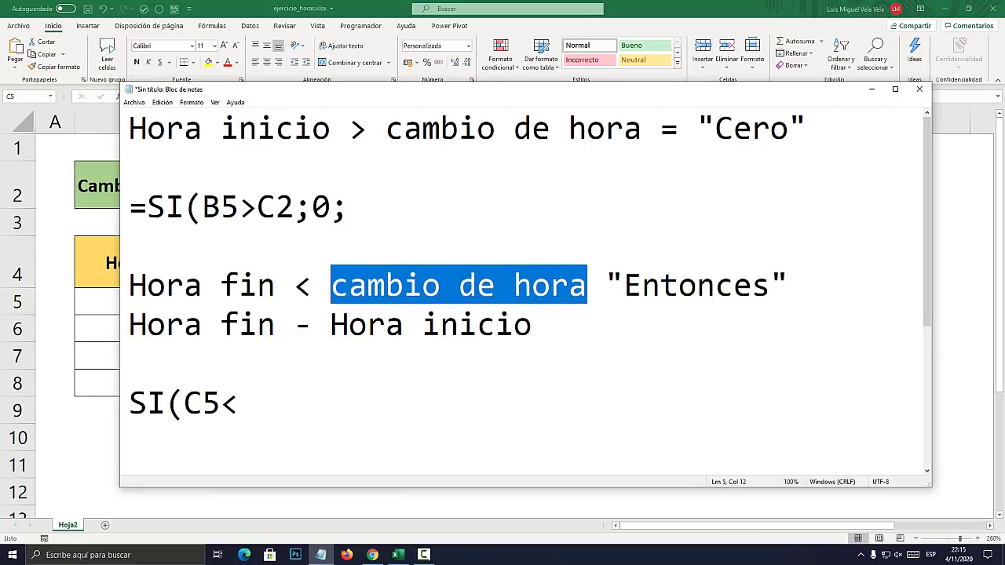
left_click(241, 404)
type("C2")
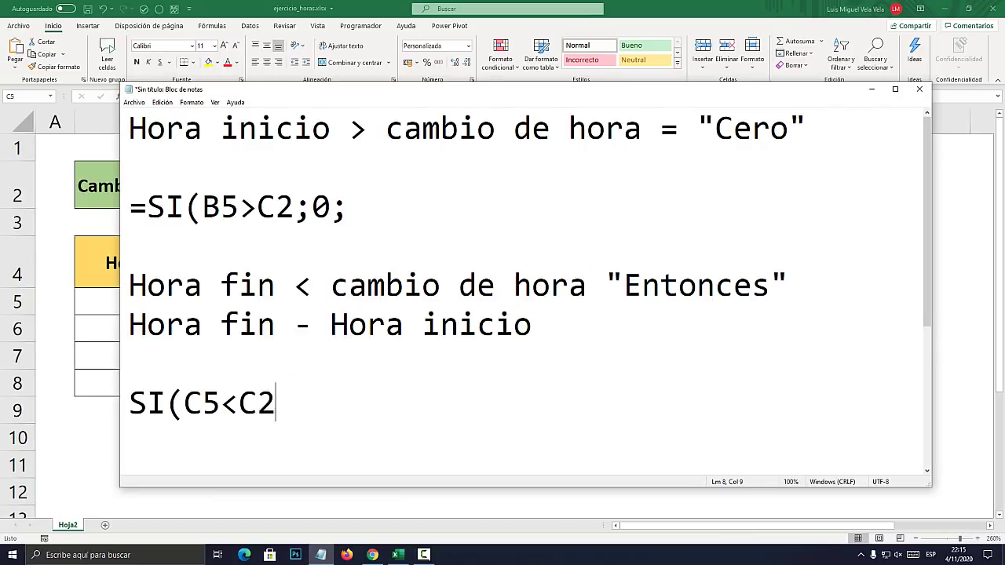
Verify the shift-change time's cell reference in Excel, then return to Notepad and add a semicolon after C2 in the nested SI
left_click(398, 555)
left_click(307, 123)
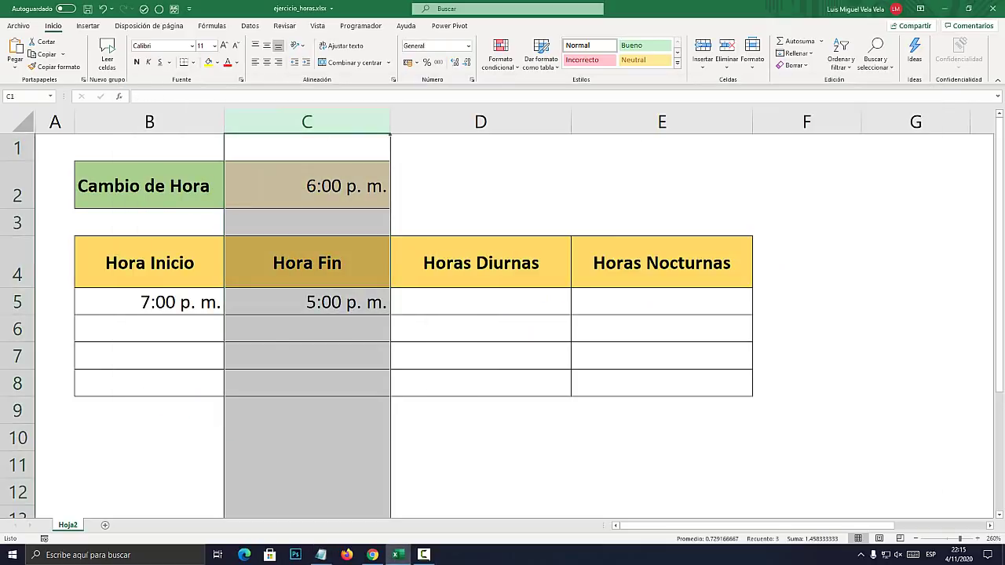
left_click(307, 186)
left_click(321, 555)
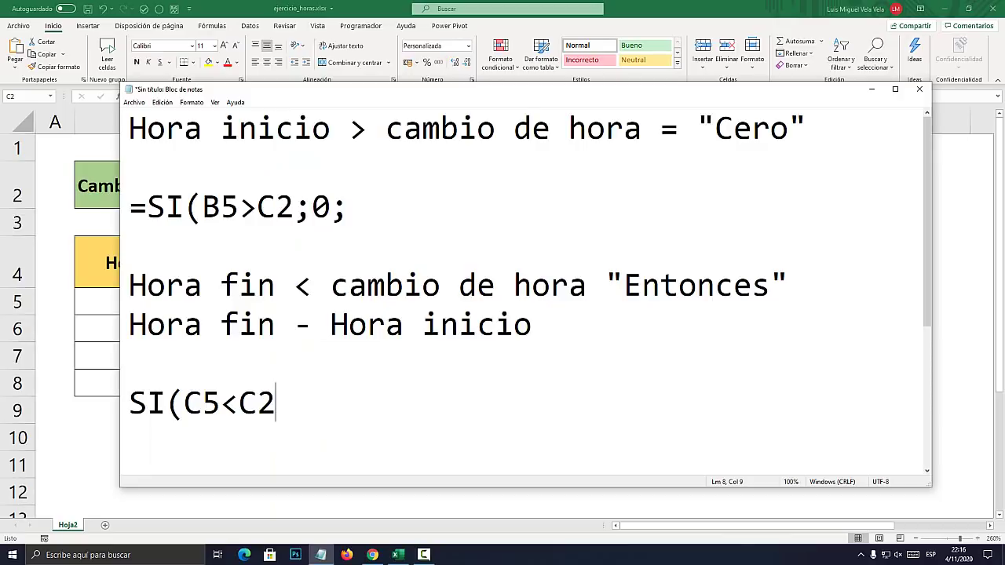
type(";")
Highlight the second condition and the parts of its "Hora fin - Hora inicio" result, and add C5- to the nested SI
left_click_drag(588, 286, 514, 285)
left_click_drag(128, 286, 788, 286)
left_click(367, 325)
left_click_drag(276, 325, 129, 325)
left_click_drag(533, 325, 330, 325)
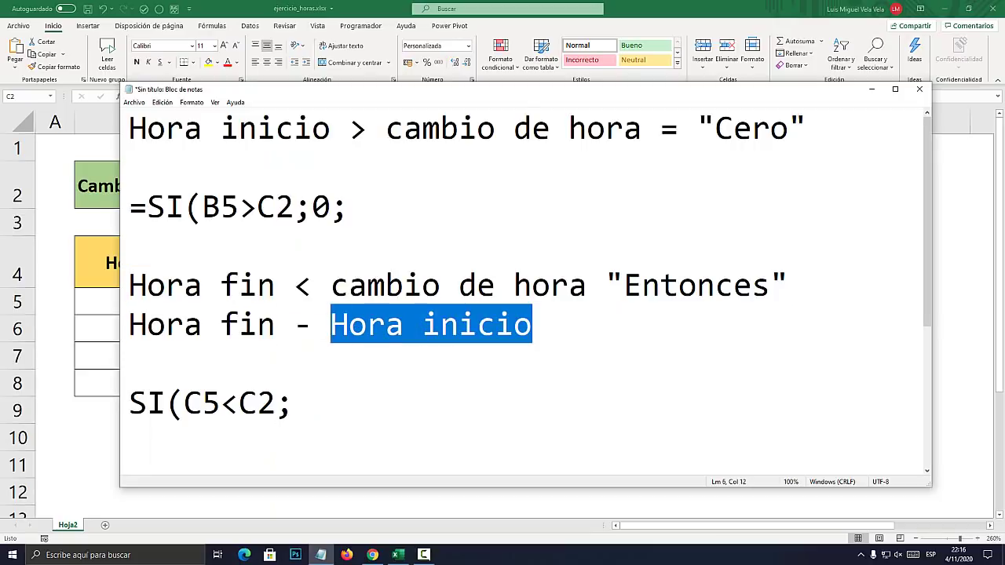
left_click(295, 404)
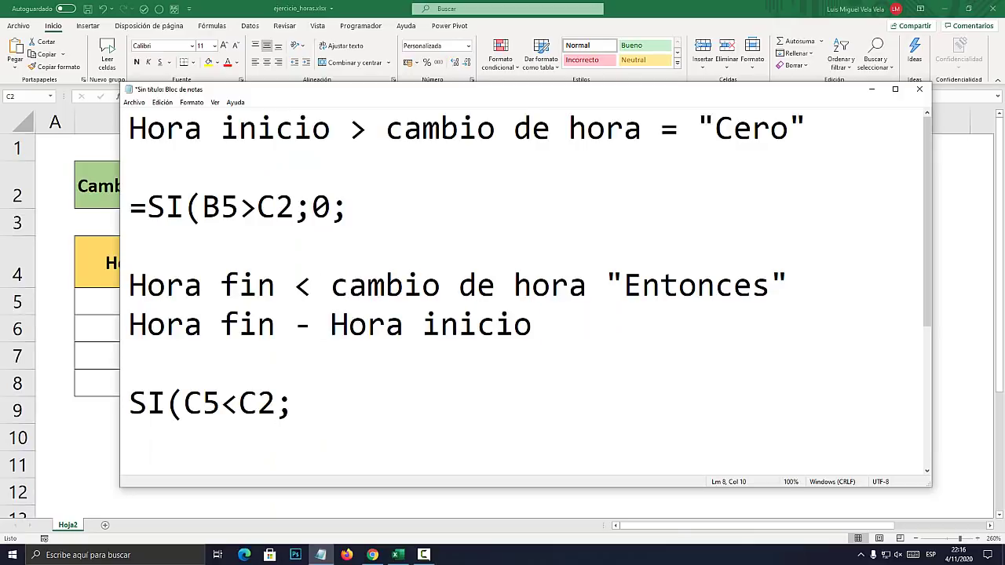
type("C5-")
Look up the start time's cell reference in Excel, then return to Notepad and add B5; to the nested SI
left_click_drag(533, 324, 385, 324)
left_click(326, 9)
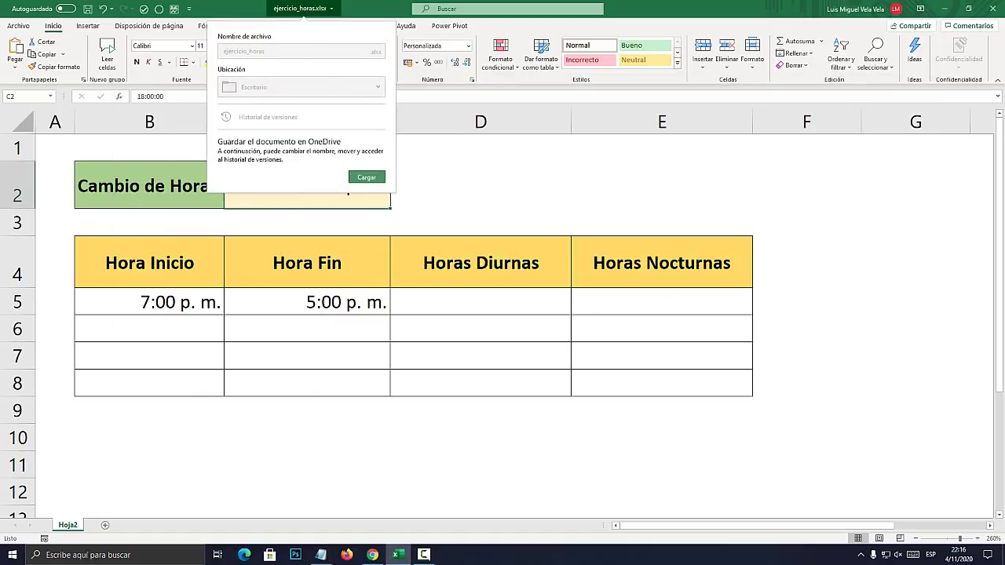
left_click(326, 10)
left_click(149, 302)
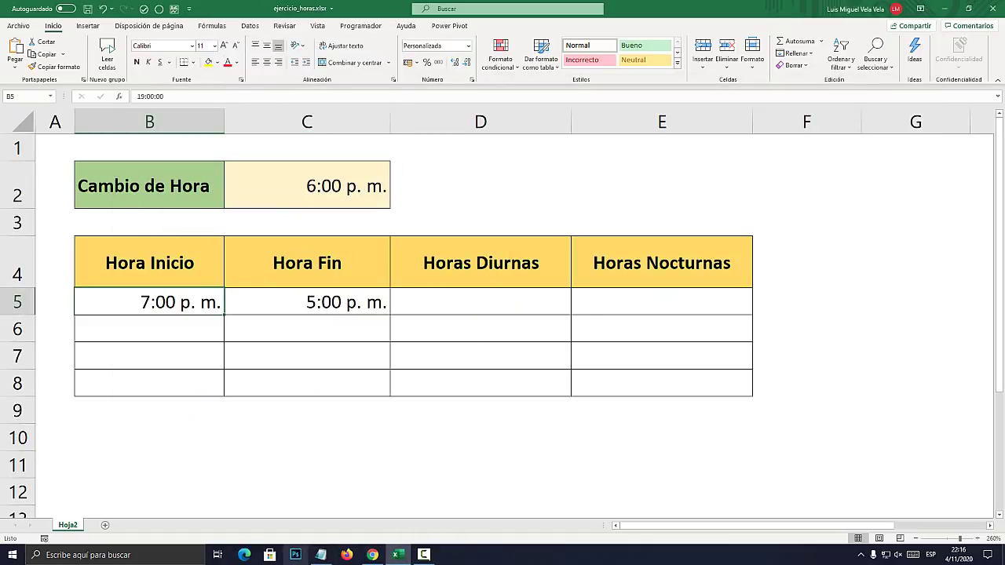
left_click(320, 555)
left_click(349, 403)
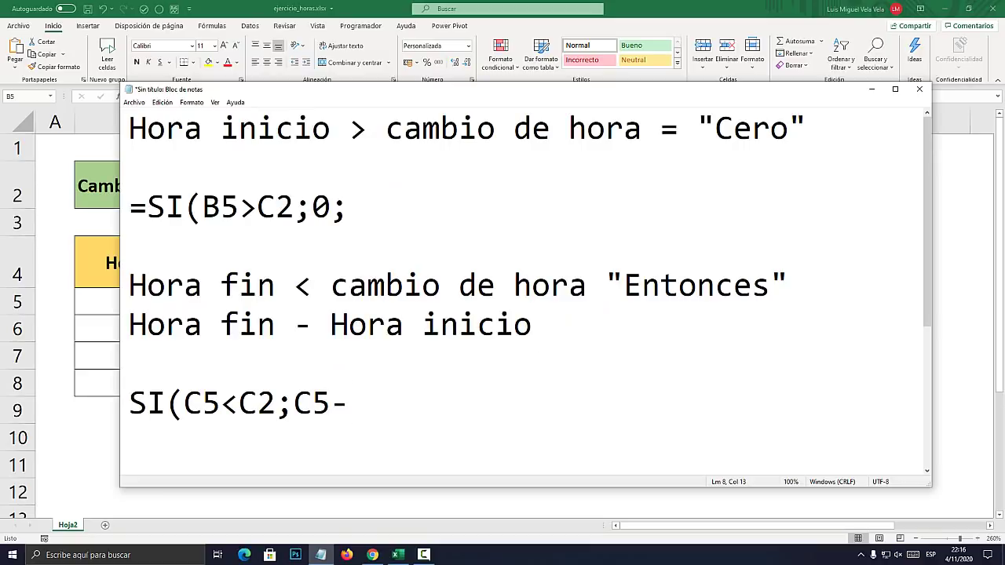
type("B5;")
Write C2-B5 on the line below "Cambio de hora - hora inicio" as the remaining result
scroll(525, 290, "down", 2)
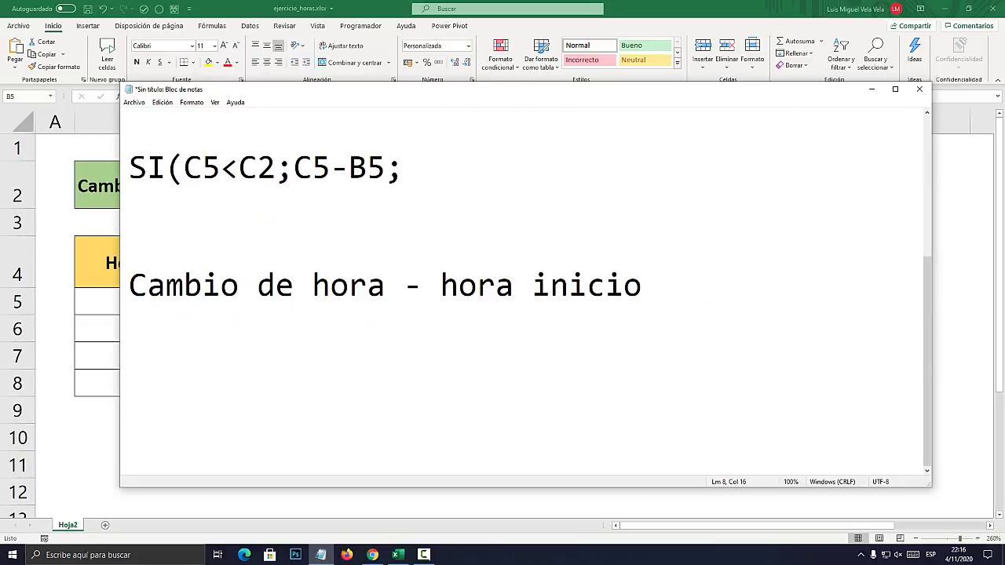
scroll(524, 290, "up", 2)
key("ctrl+shift+Left")
key("ctrl+shift+Left")
key("End")
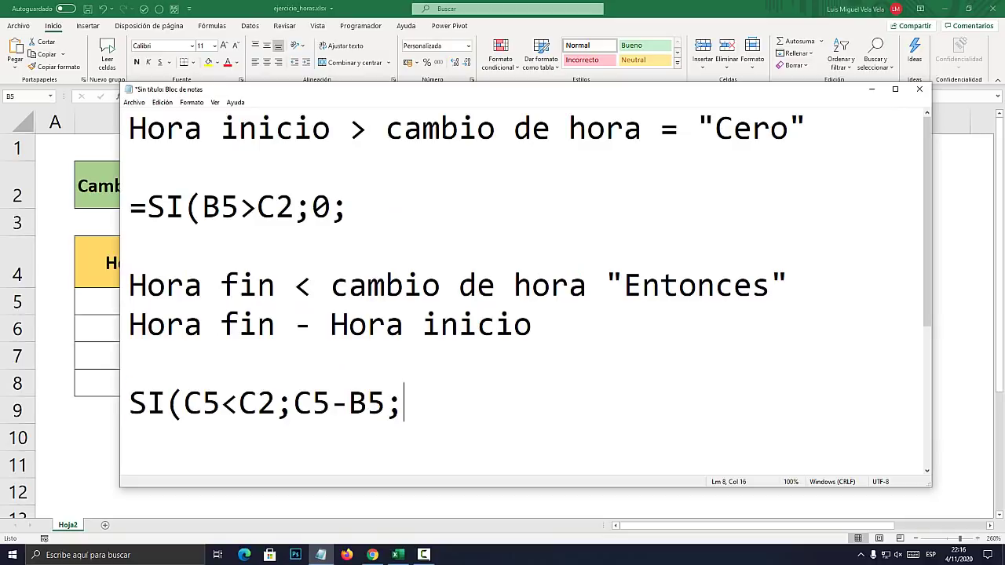
scroll(524, 291, "down", 2)
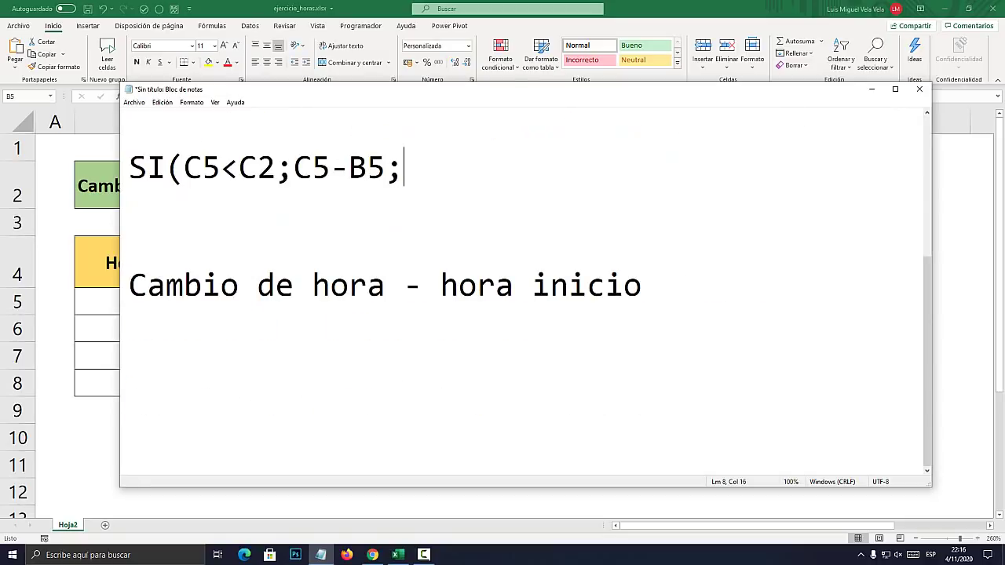
left_click(130, 325)
type("C2-")
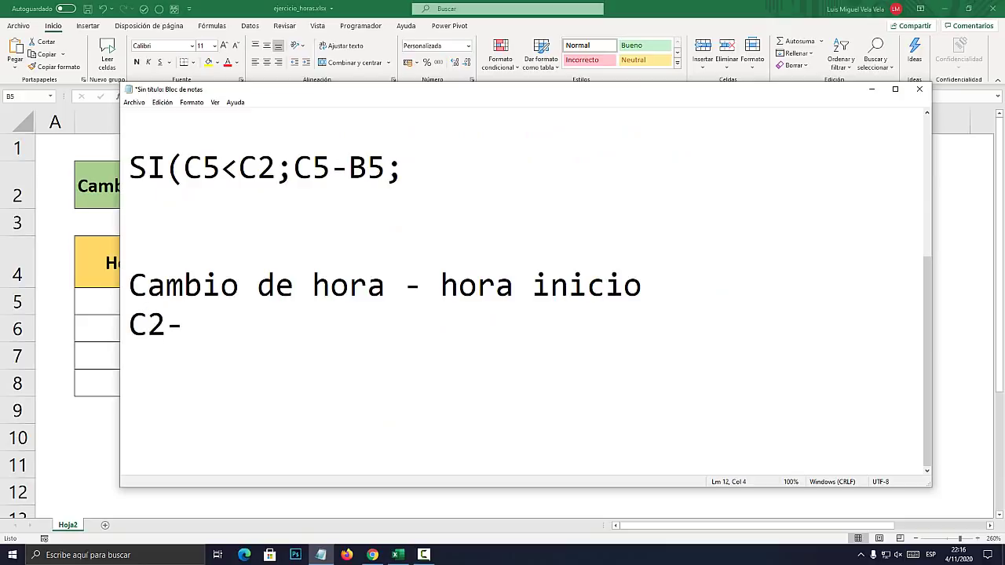
type("B5")
Compare "Cambio de hora" and "hora inicio" in Notepad with the C2-B5 expression, checking the shift-change cell in Excel
left_click_drag(386, 286, 129, 286)
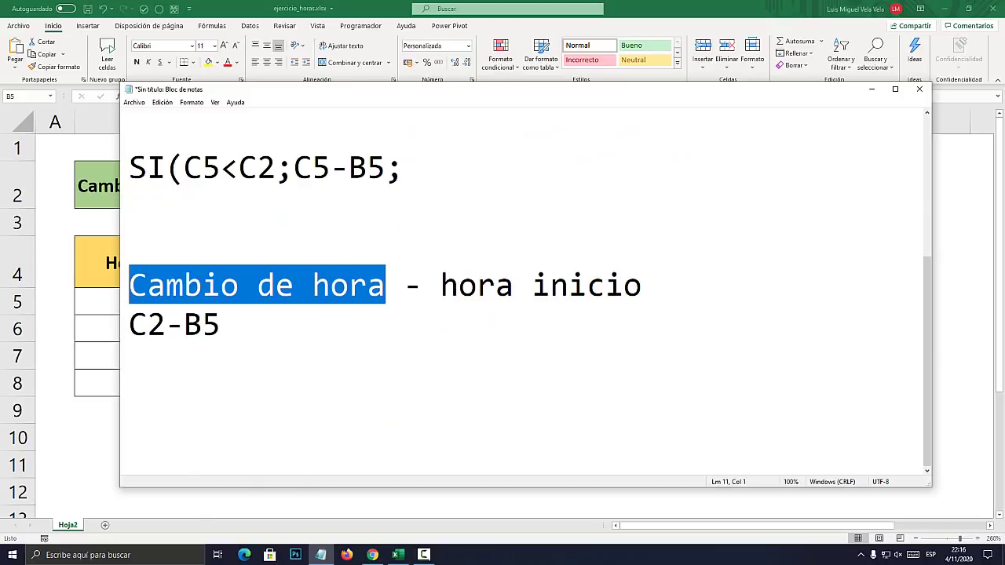
left_click(303, 9)
key("Escape")
left_click(307, 187)
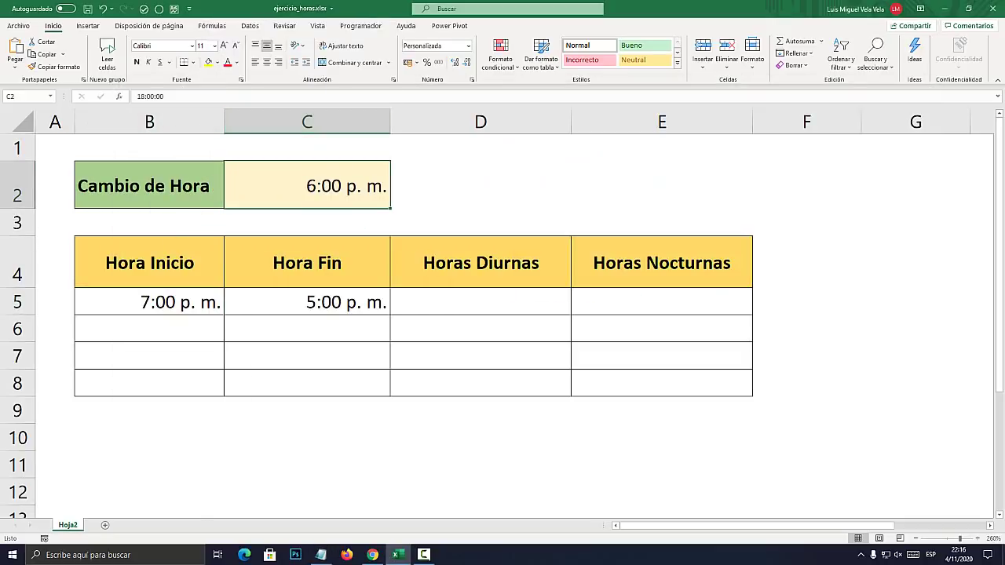
left_click(321, 555)
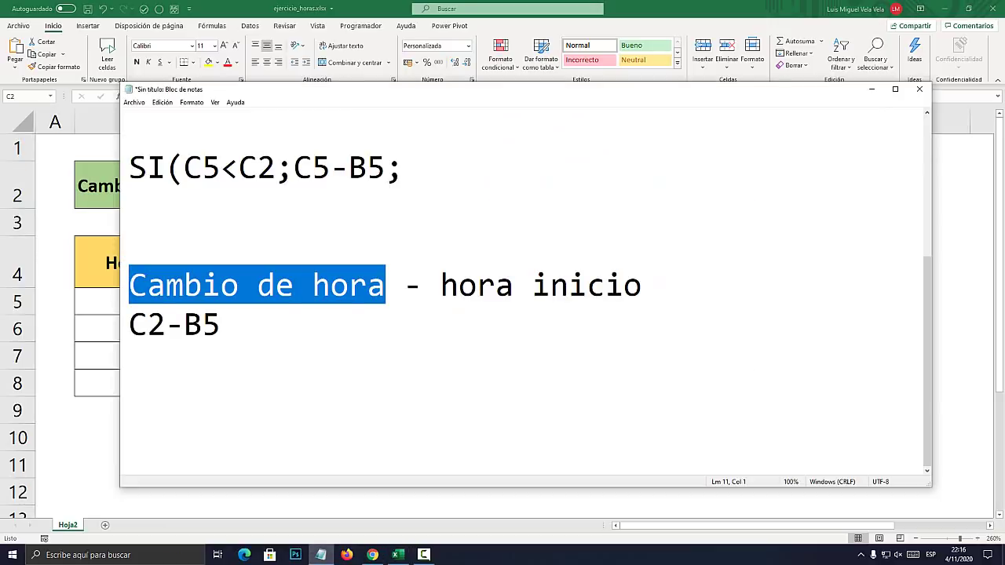
key("End")
key("ctrl+shift+Left")
key("ctrl+shift+Left")
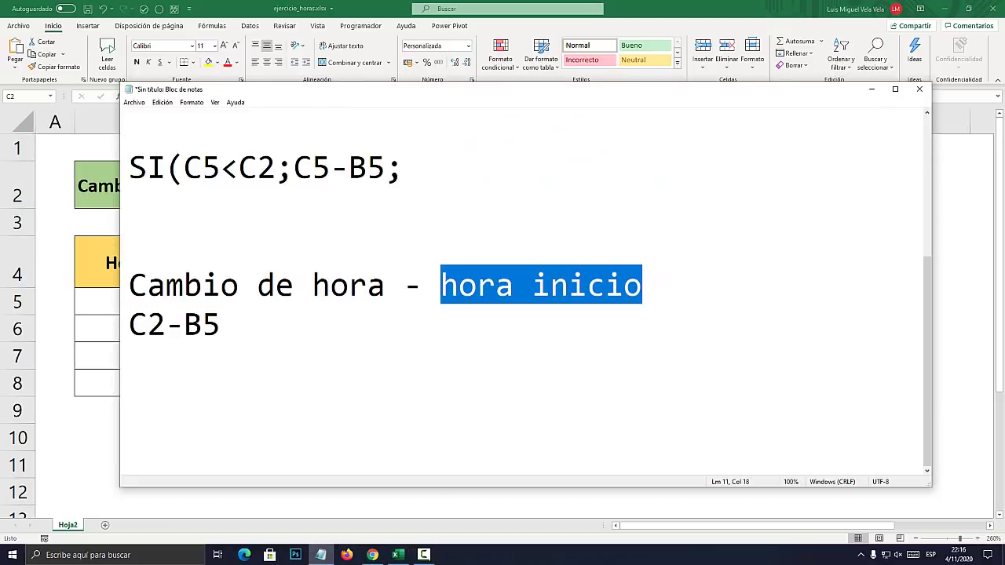
Switch to Excel and start the formula =SI(B5>C2;0; in the first Horas Diurnas cell, D5
key("alt+Tab")
left_click(480, 301)
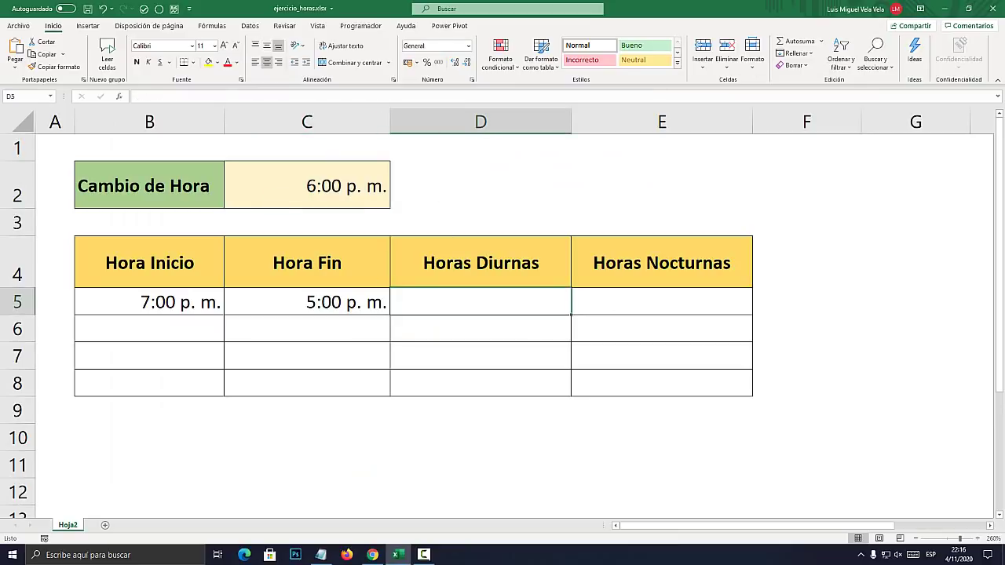
type("=")
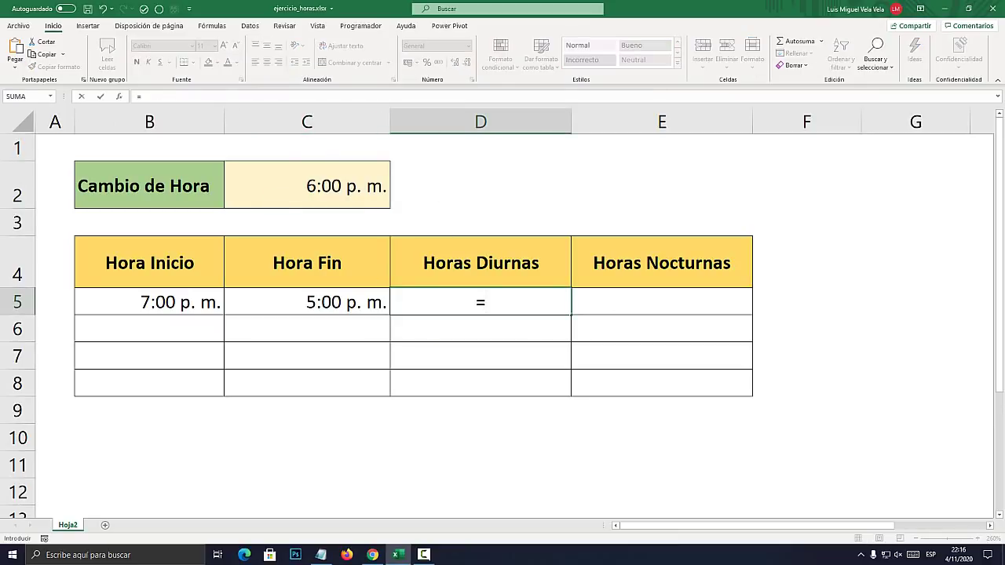
type("SI")
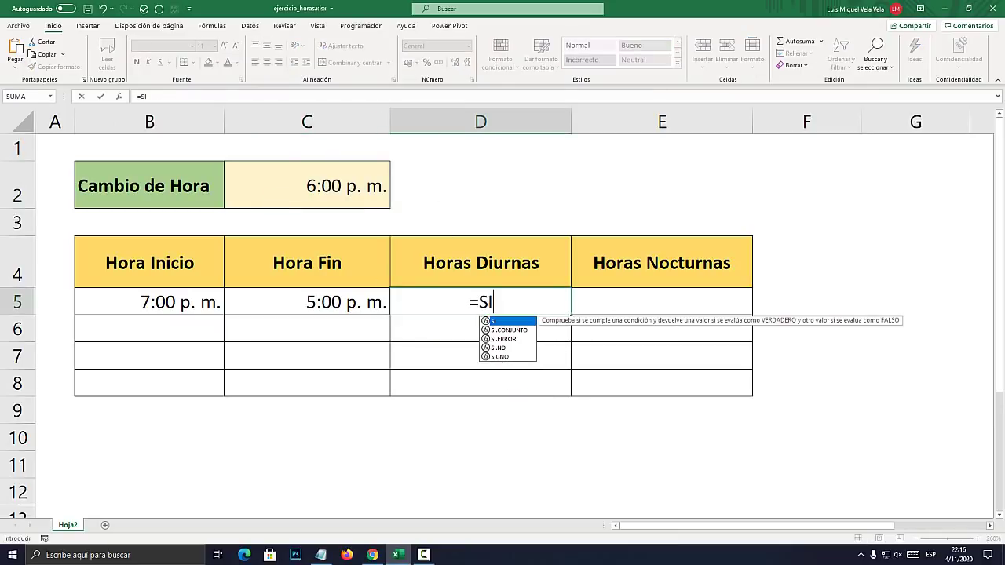
type("(")
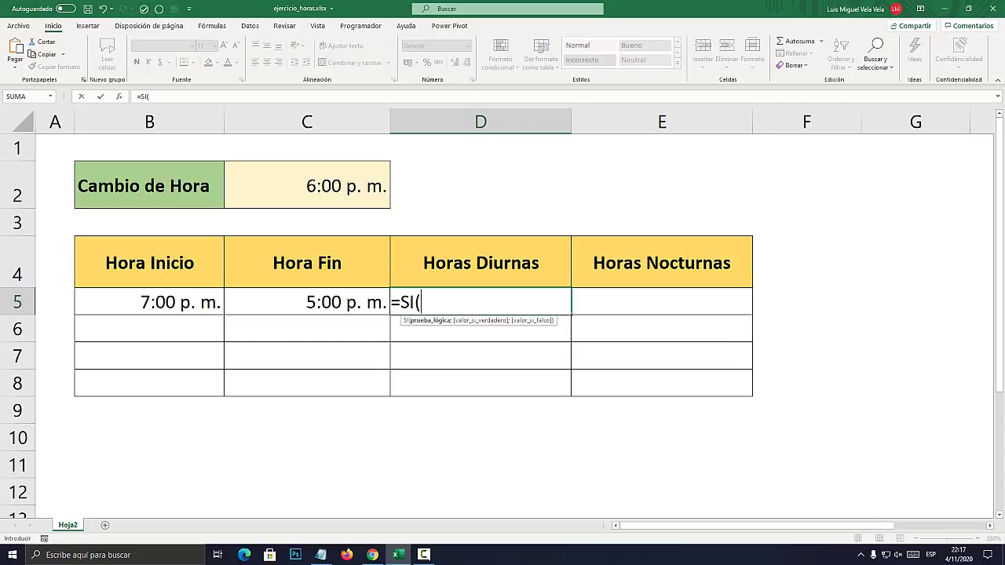
left_click(149, 303)
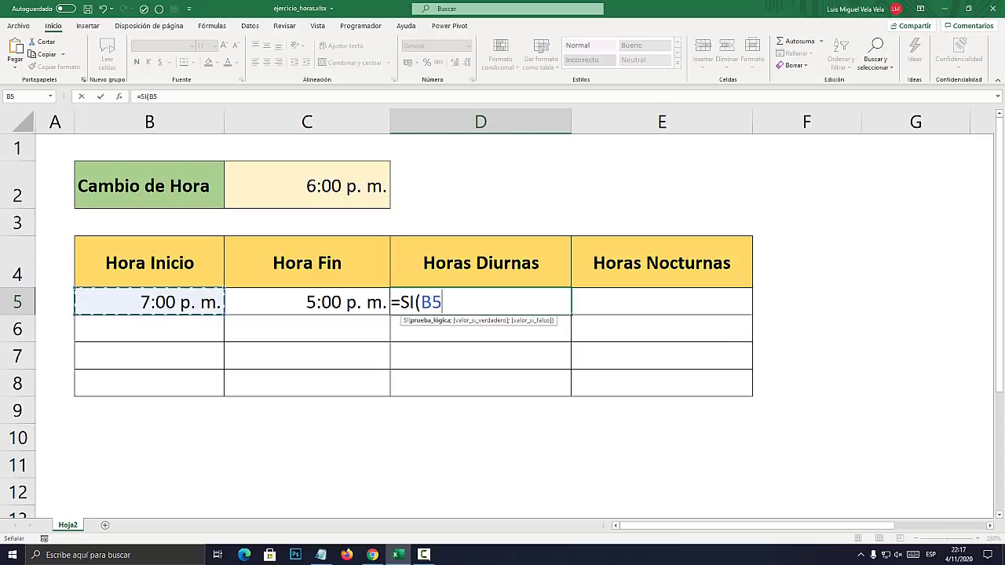
type(">")
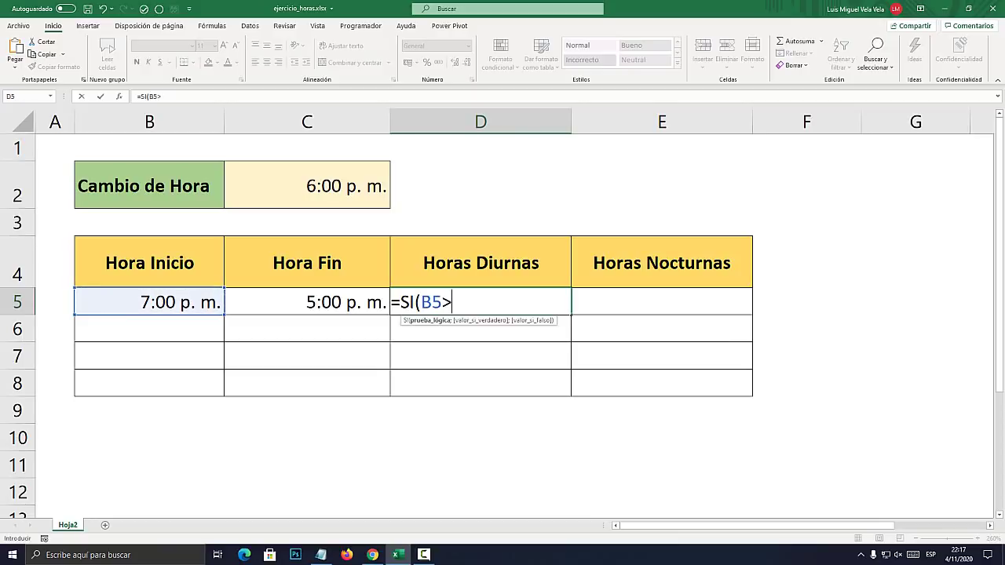
left_click(307, 186)
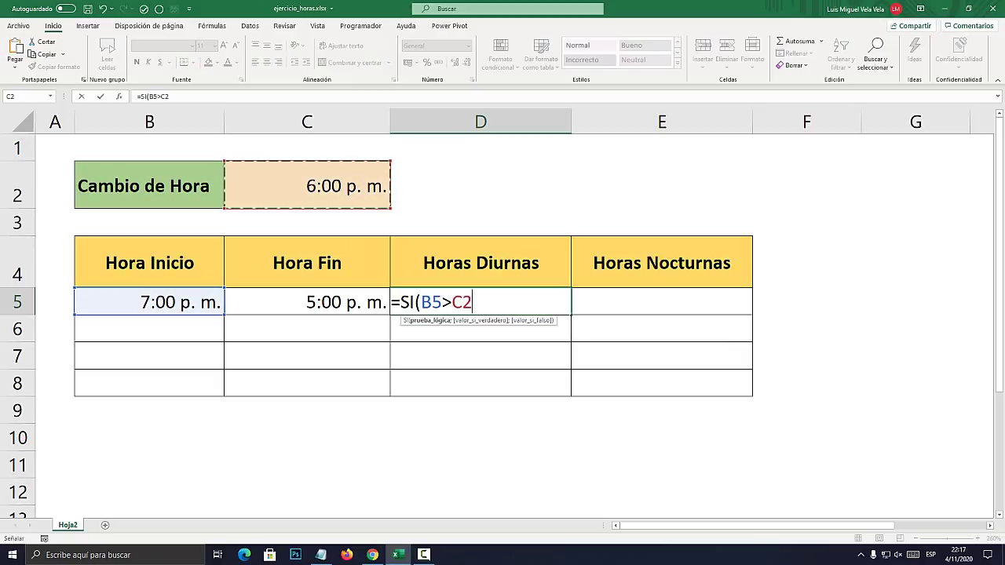
type(";")
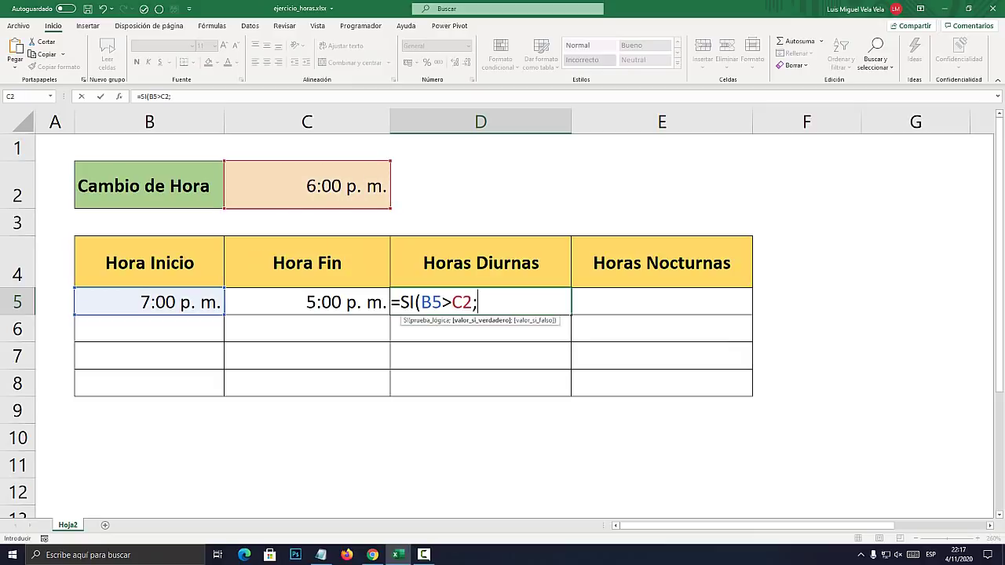
type("0")
type(";")
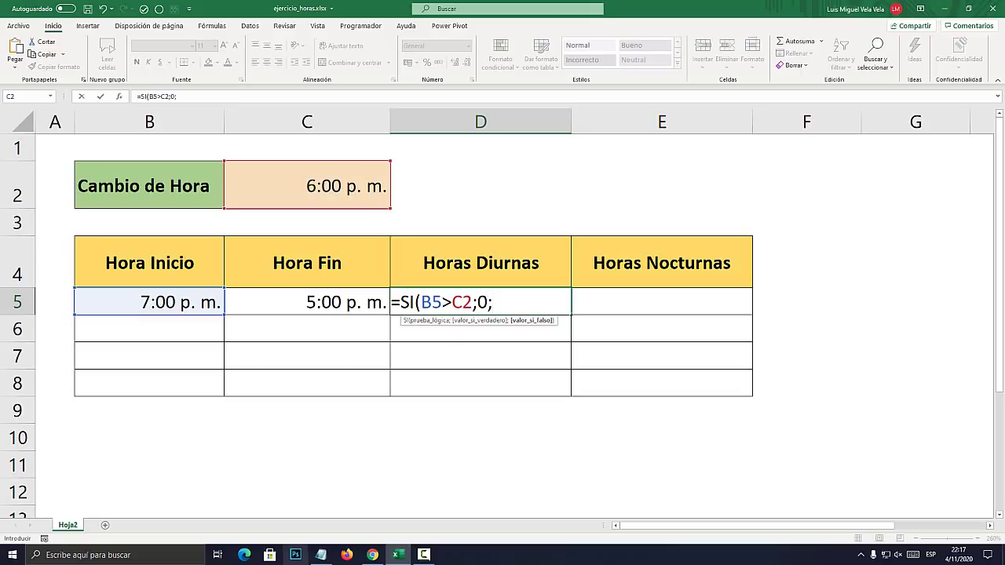
Copy SI(C5<C2;C5-B5; from the Notepad draft and append it to the D5 formula in Excel
left_click(321, 555)
scroll(522, 291, "up", 2)
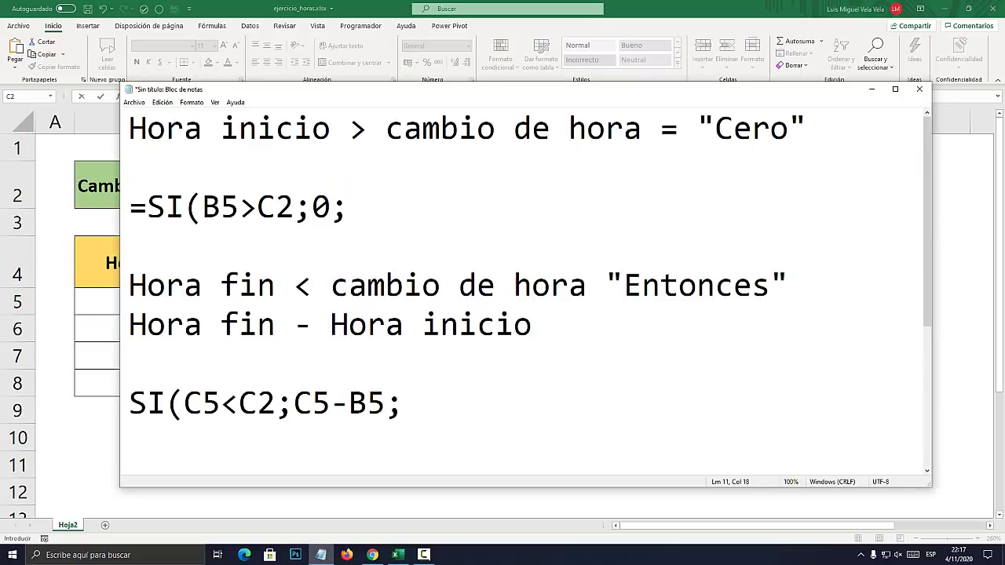
left_click_drag(405, 402, 129, 402)
key("ctrl+c")
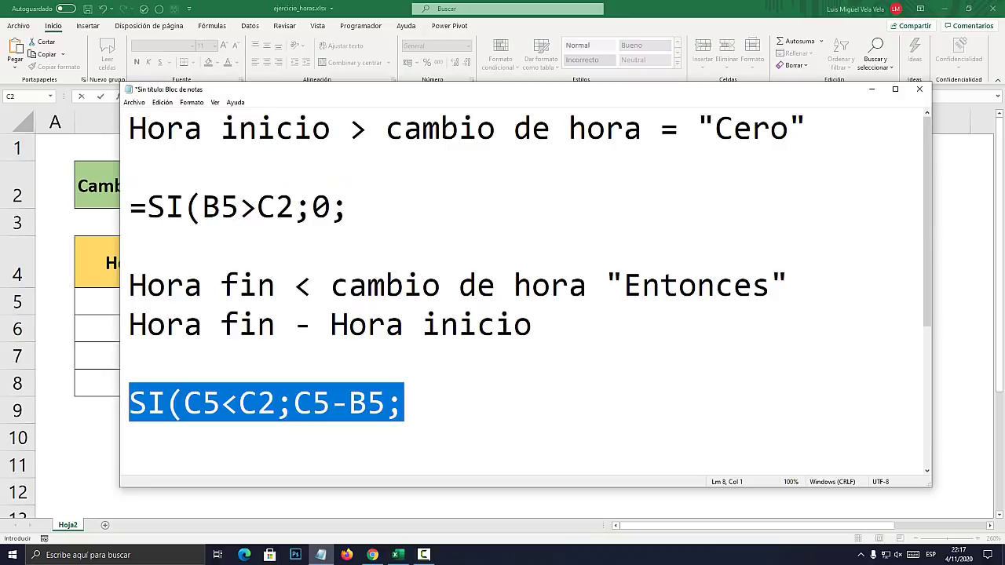
key("alt+Tab")
key("ctrl+v")
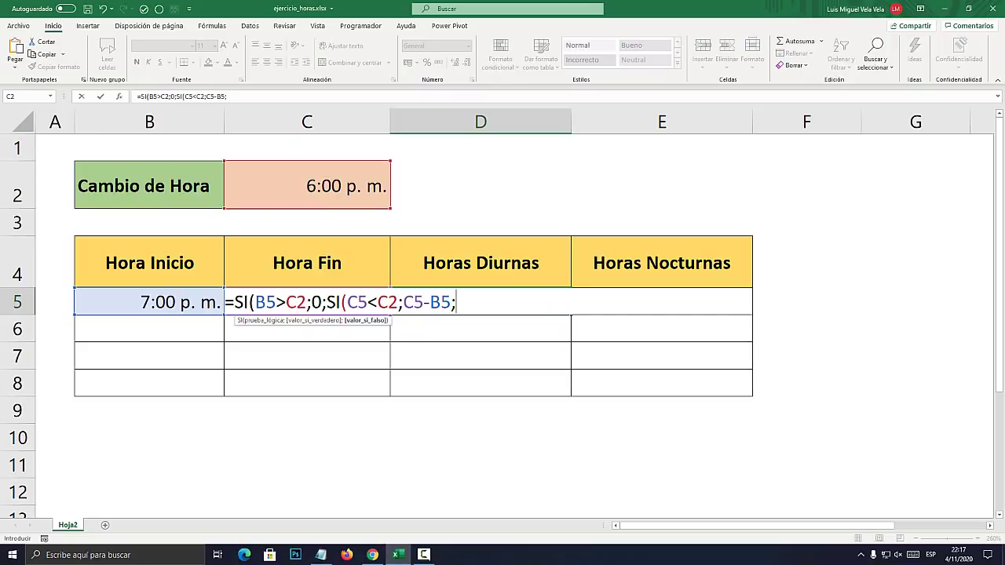
Review the nested SI in the D5 formula, examining its condition, its result and the pending false value
key("F2")
key("Left")
key("Left")
key("Left")
key("Left")
key("Left")
key("Left")
key("Left")
key("Left")
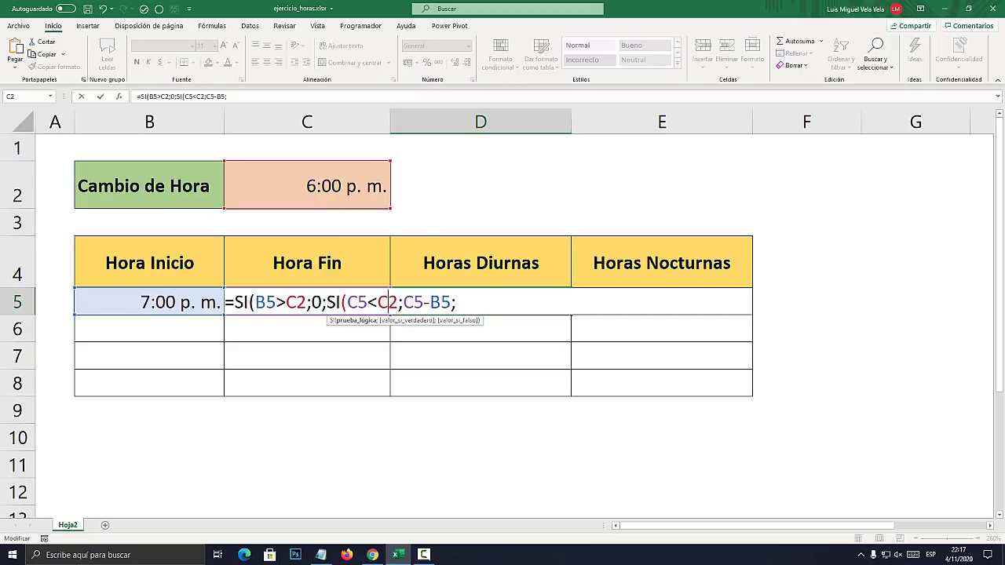
key("Right")
key("Right")
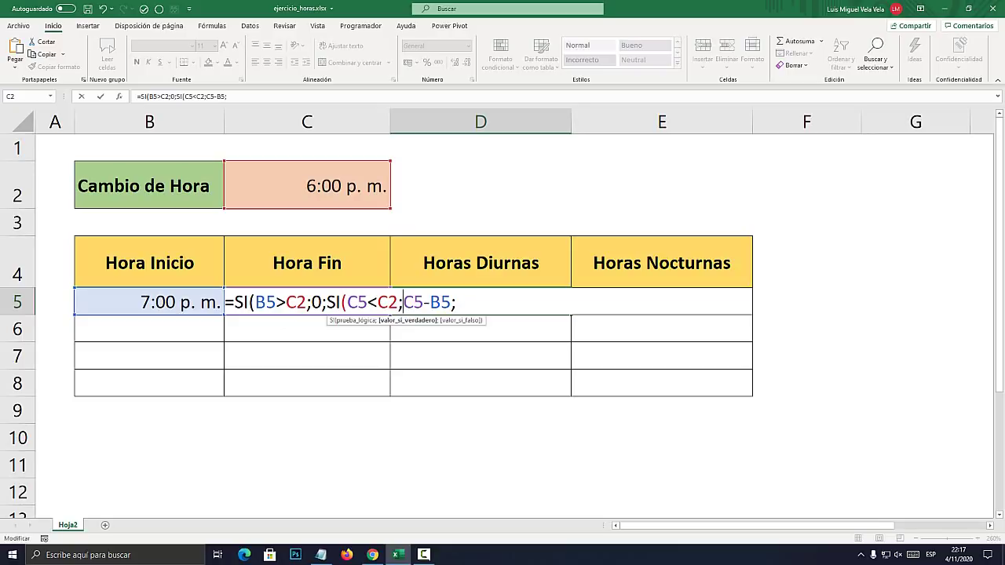
key("Right")
key("Right")
key("Right")
key("Right")
key("Right")
key("Right")
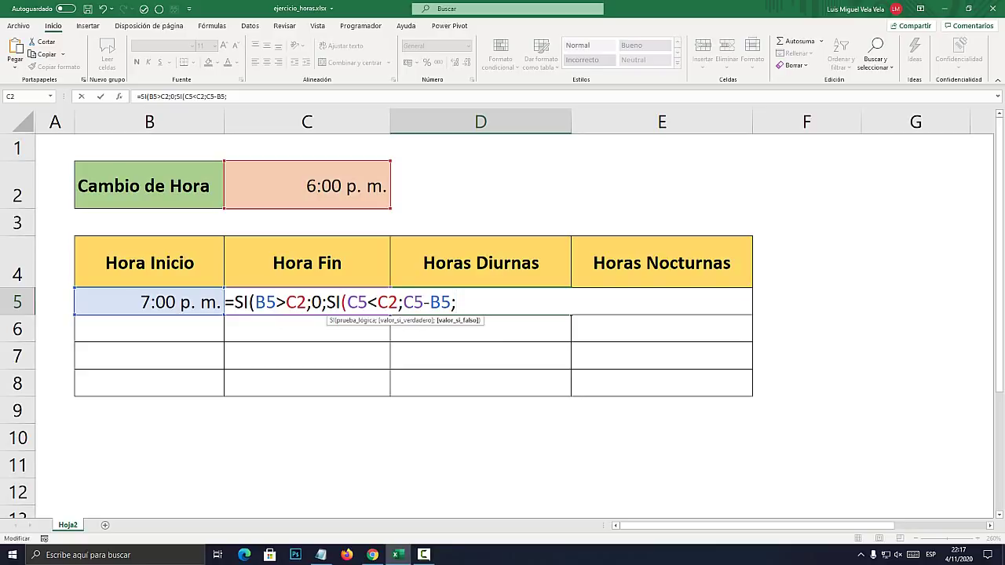
left_click_drag(441, 303, 266, 302)
Complete the D5 formula with C2-B5, close both SI functions, multiply by 24 and enter it
left_click(456, 302)
type("C2-")
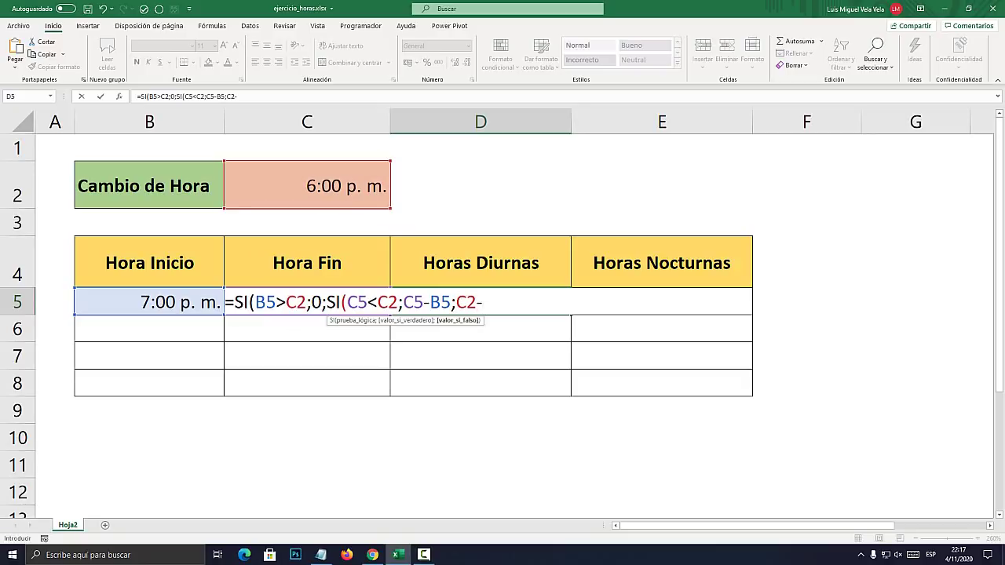
left_click(150, 301)
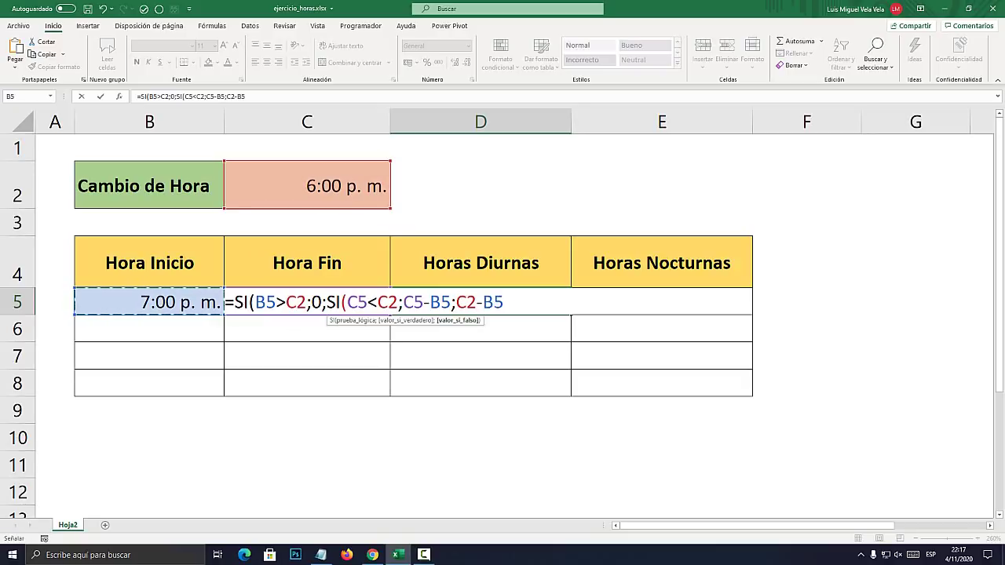
type(")")
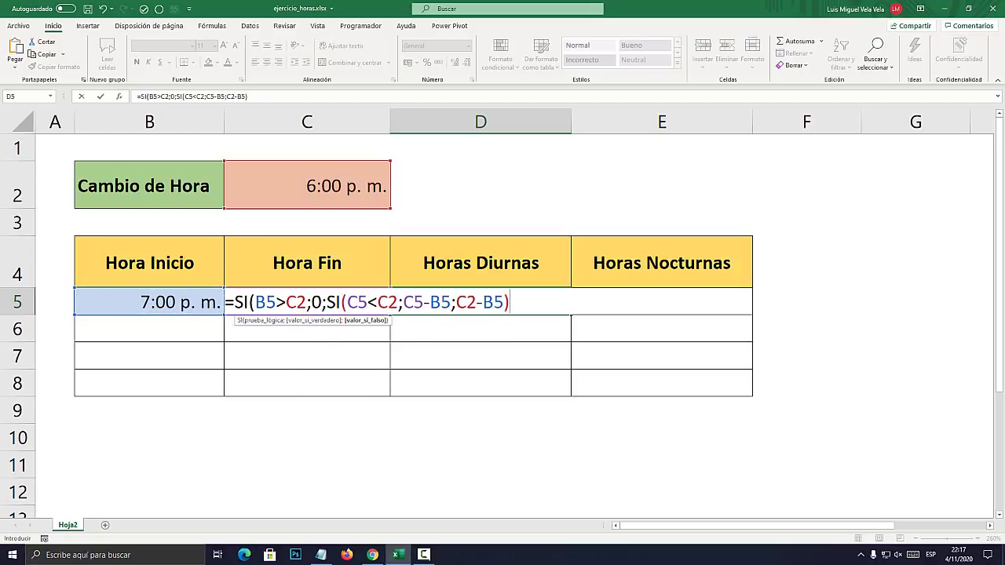
type(")")
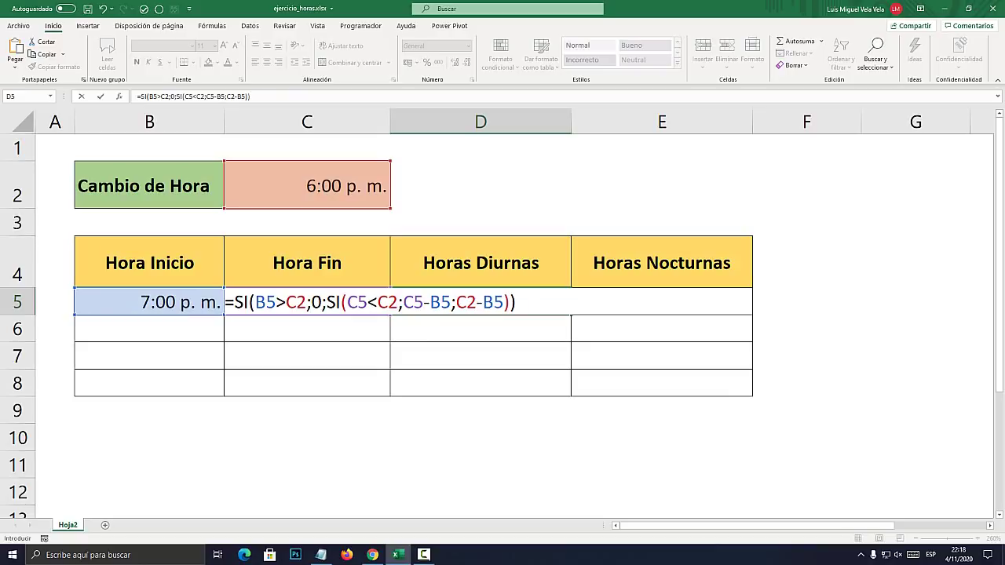
type("*24")
key("Return")
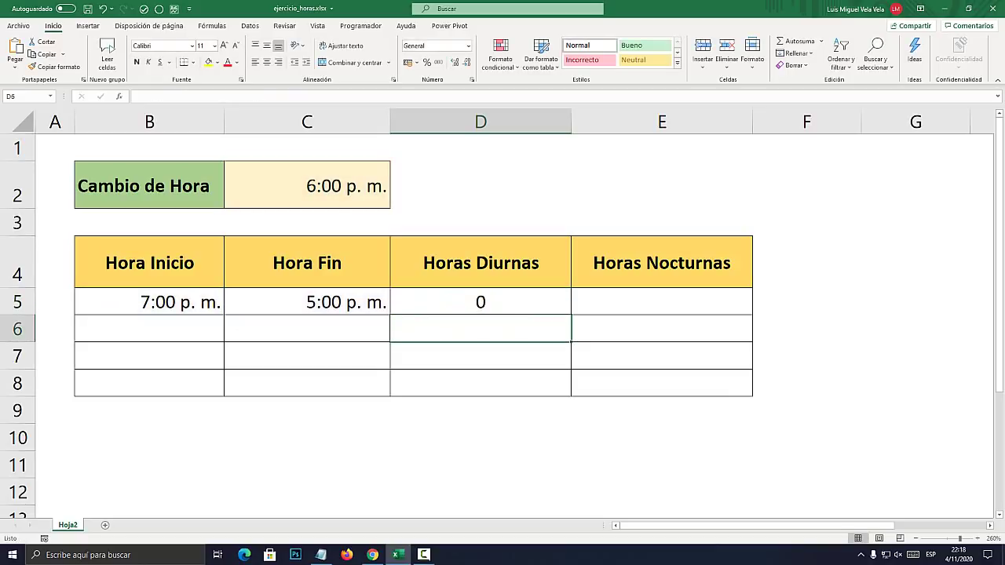
key("Up")
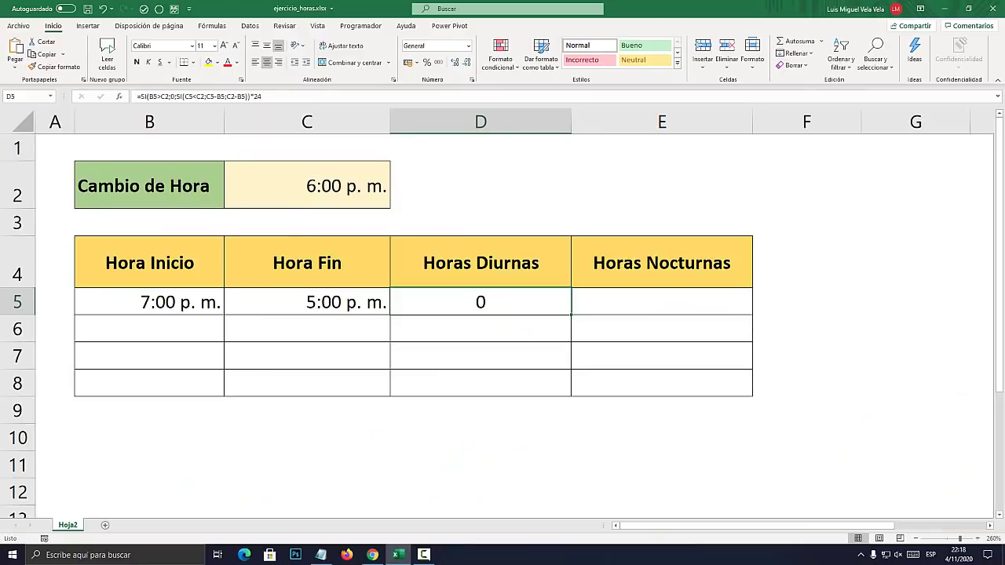
Set the Hora Inicio in B5 to 13:00:00 and check the start time against the Horas Diurnas result
double_click(371, 450)
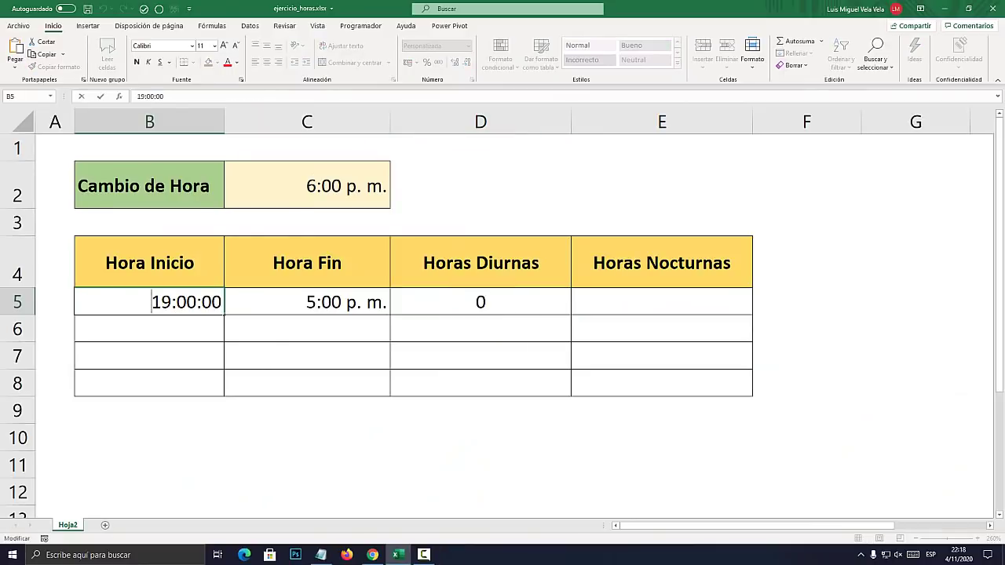
double_click(392, 450)
type("13")
key("Return")
left_click(481, 302)
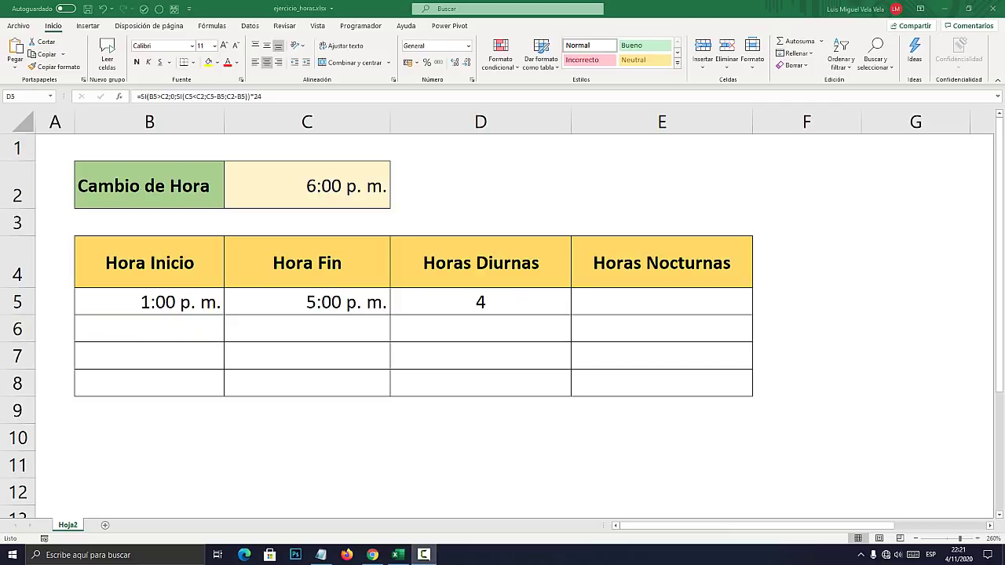
key("Left")
key("Left")
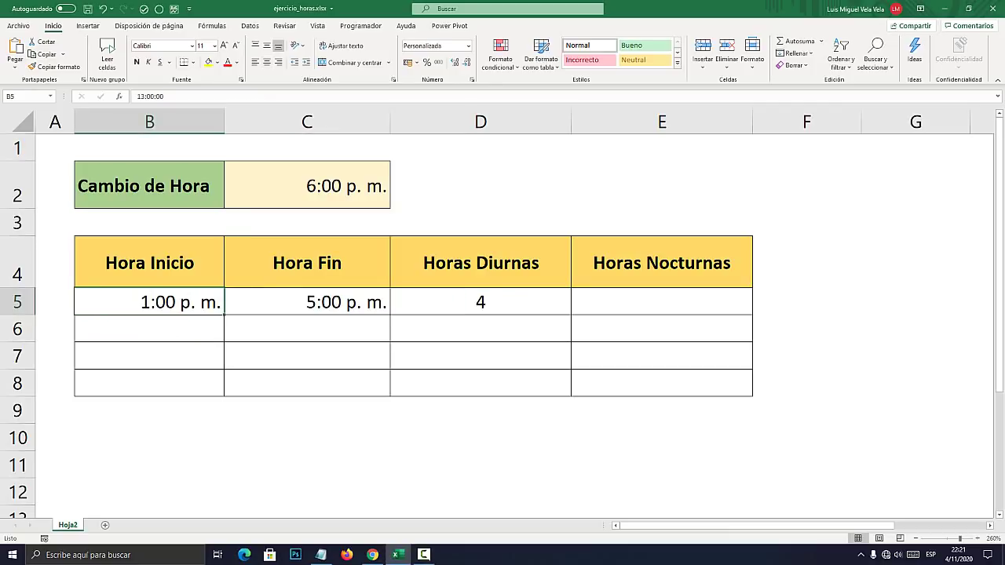
key("Right")
key("Right")
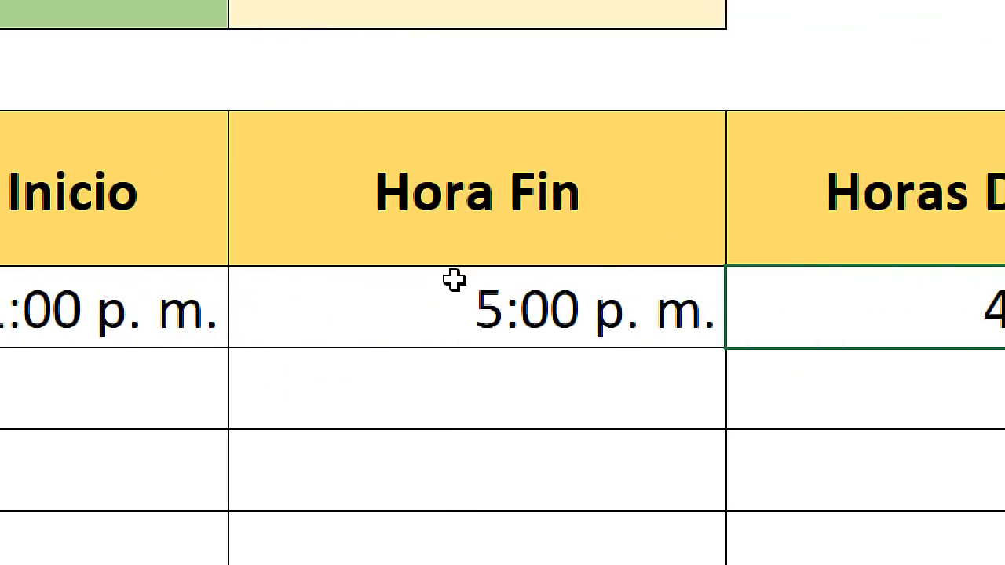
Set the Hora Fin in C5 to 19:00:00
left_click(752, 312)
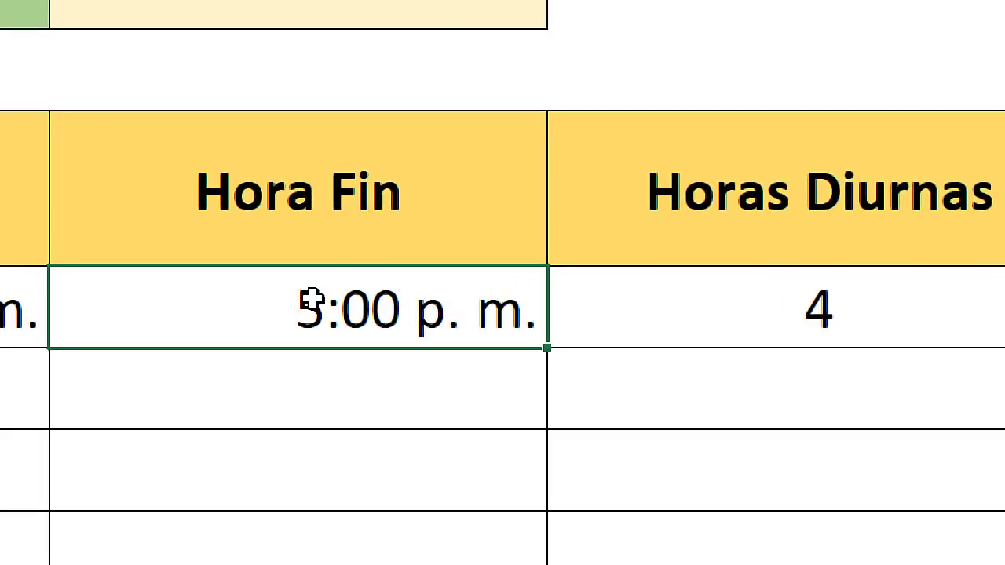
double_click(310, 303)
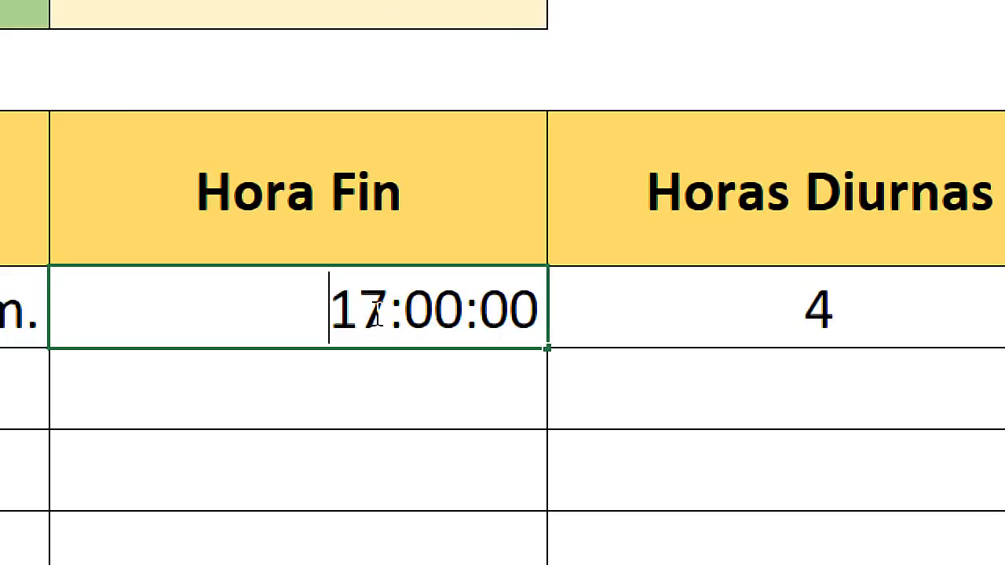
left_click_drag(386, 313, 334, 312)
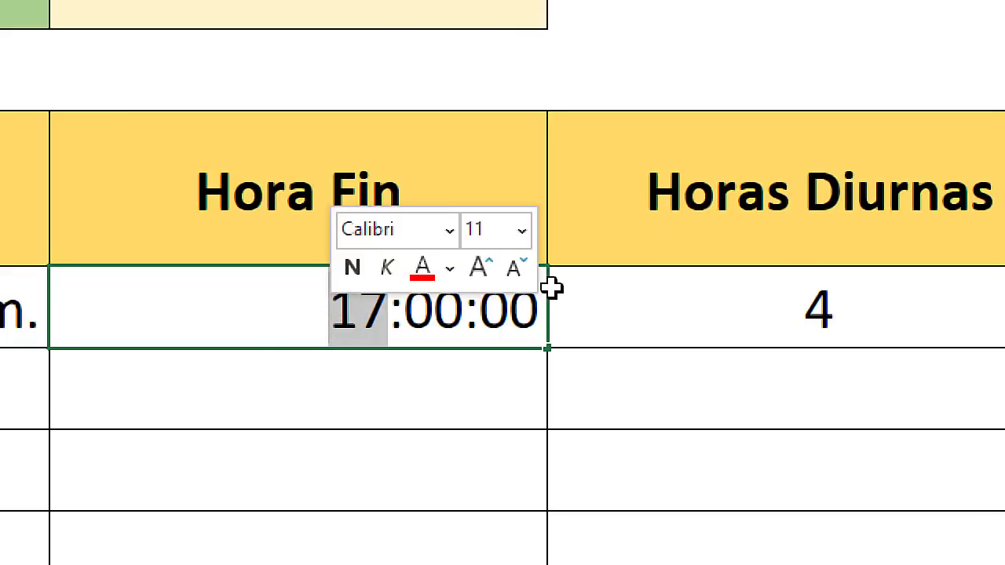
type("19")
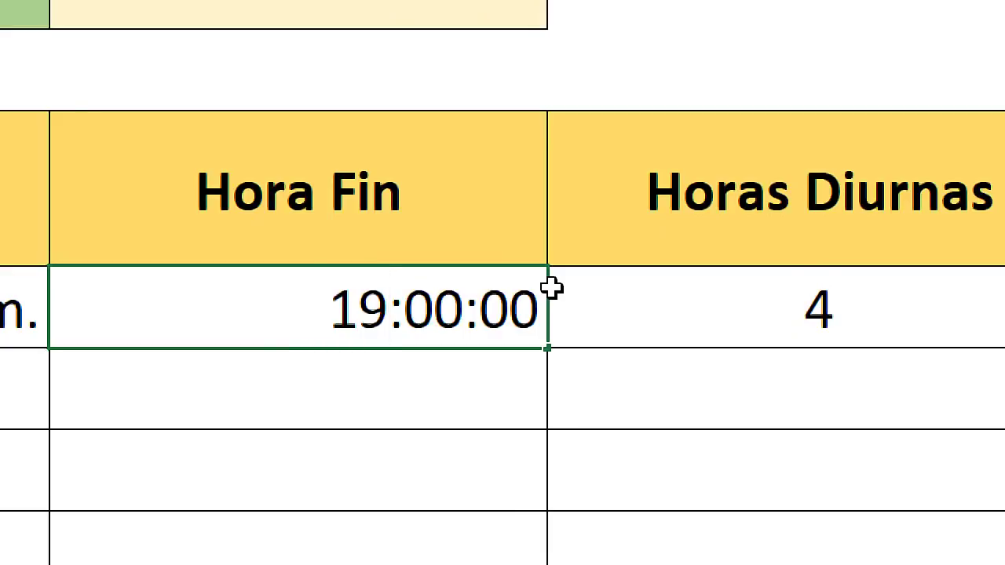
key("Return")
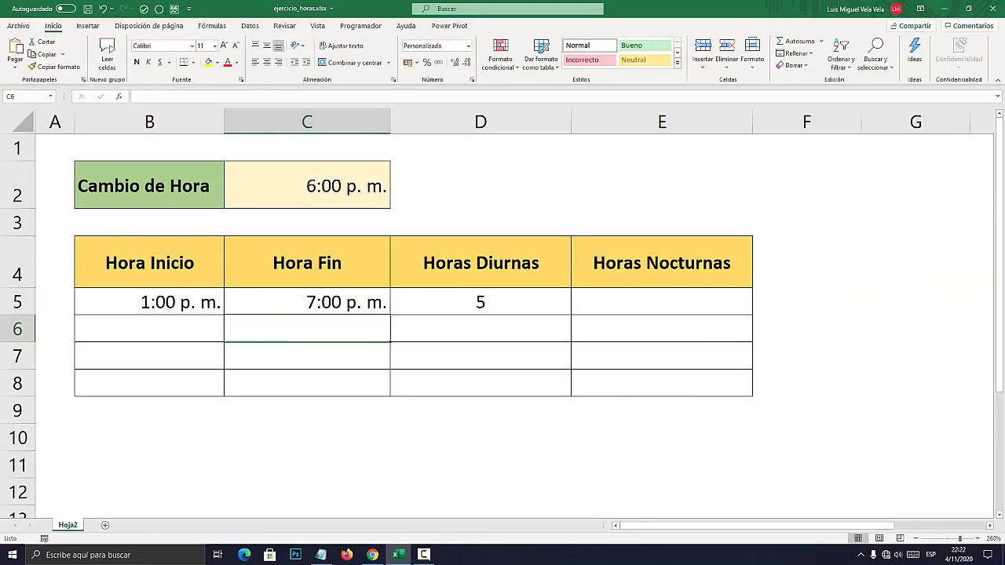
Check the Horas Diurnas result in D5 against the start time, the Cambio de Hora and the end time
left_click(481, 302)
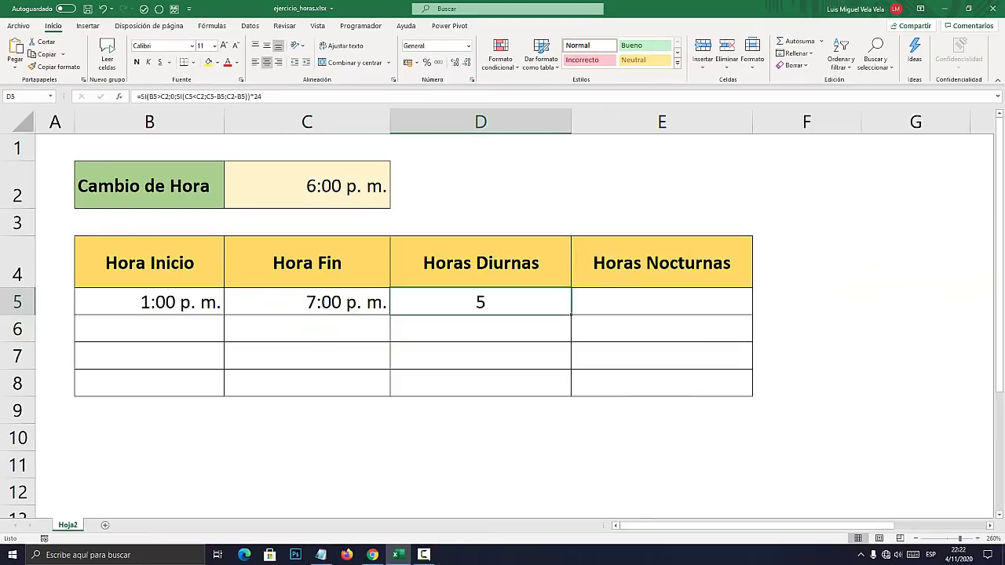
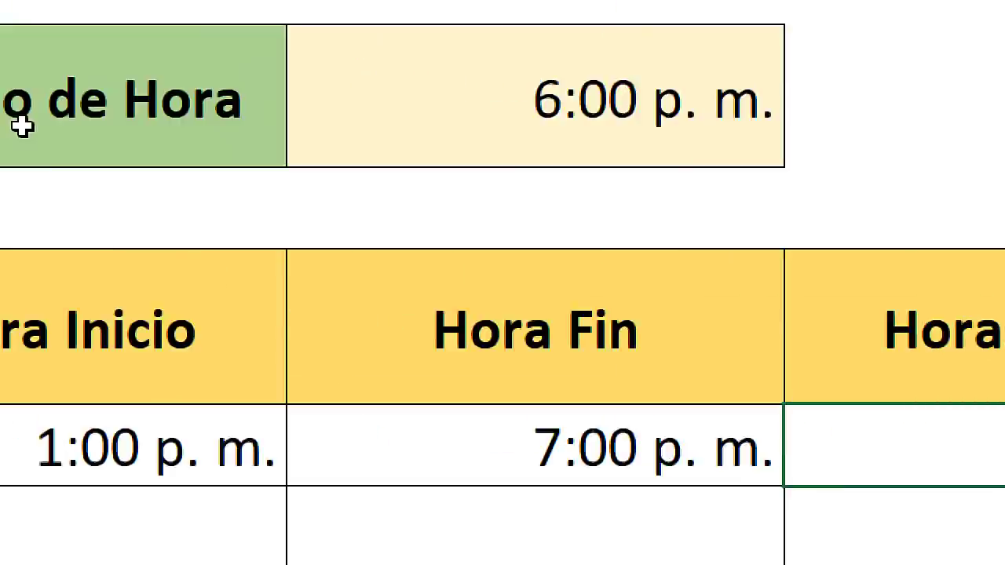
left_click(46, 446)
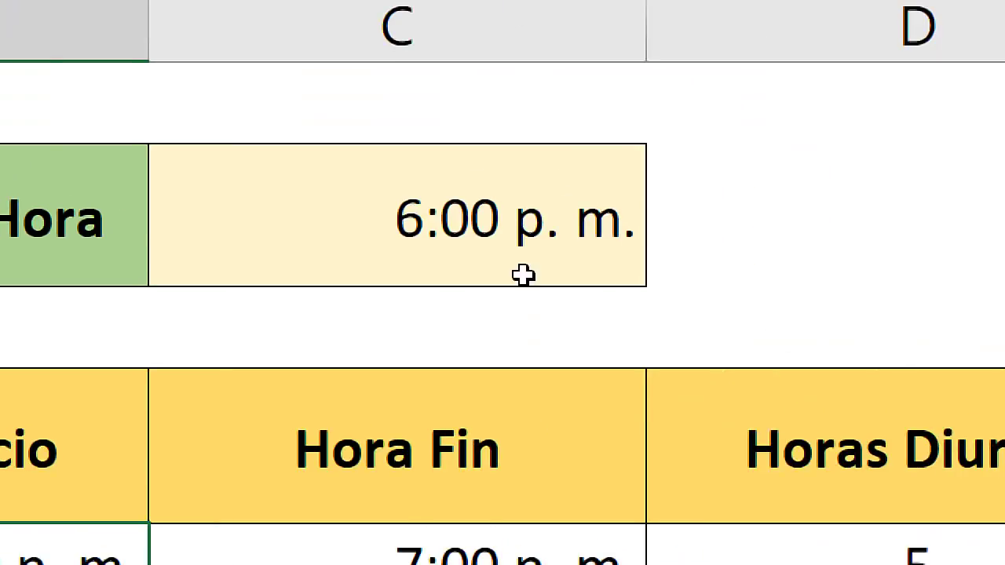
left_click(659, 165)
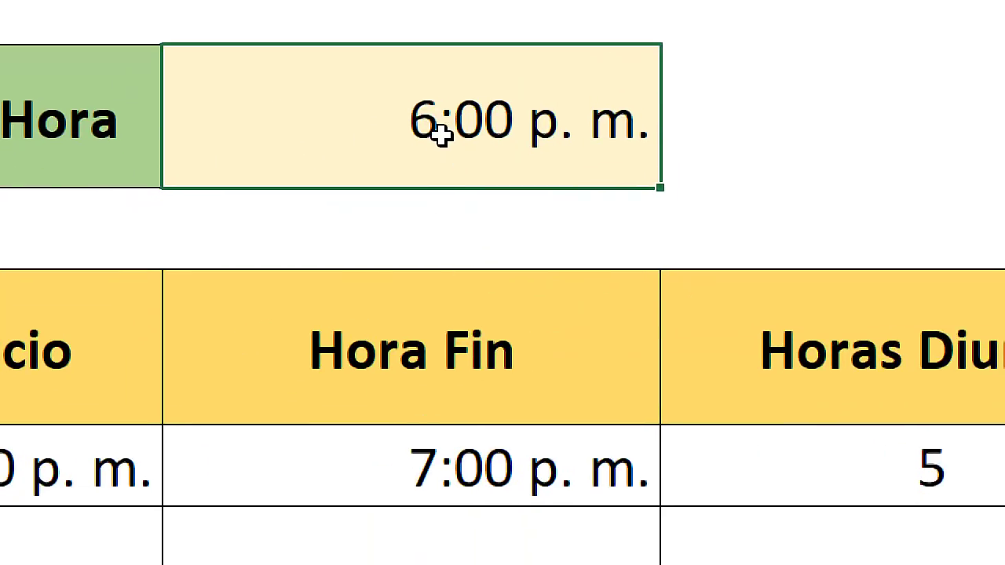
left_click(448, 467)
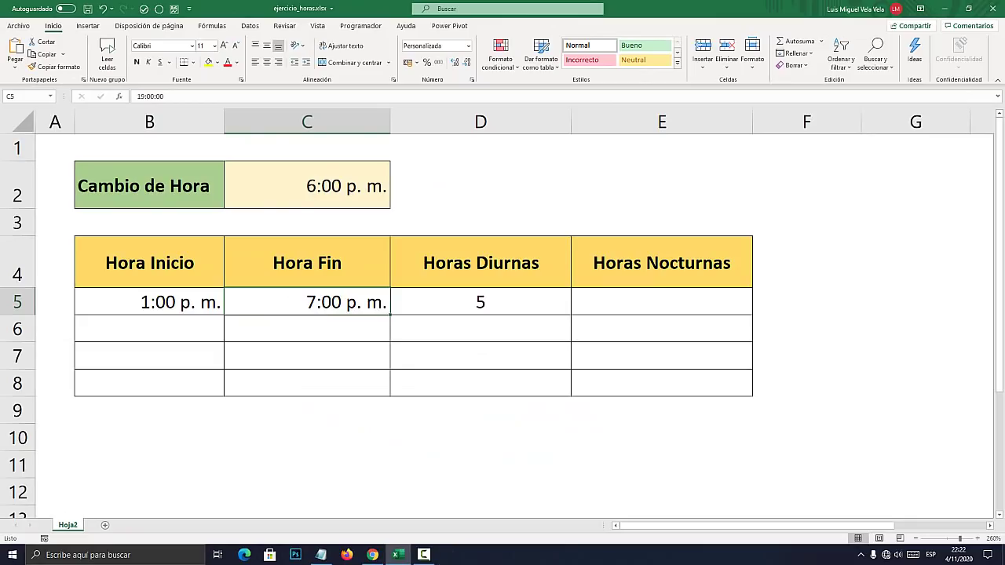
Compare the Cambio de Hora in C2 with the Hora Fin in C5, ending on the Horas Nocturnas cell E5
left_click(662, 302)
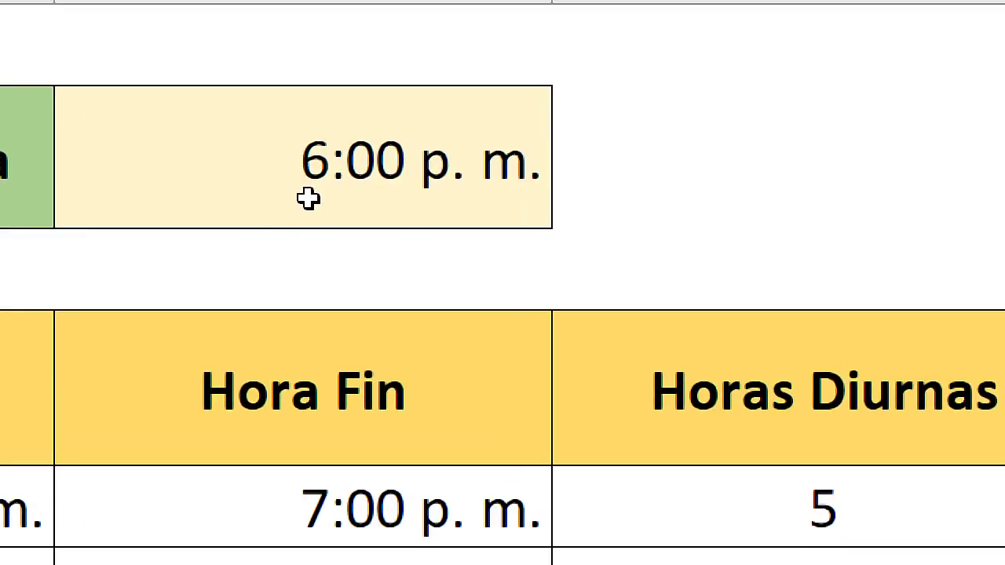
left_click(313, 186)
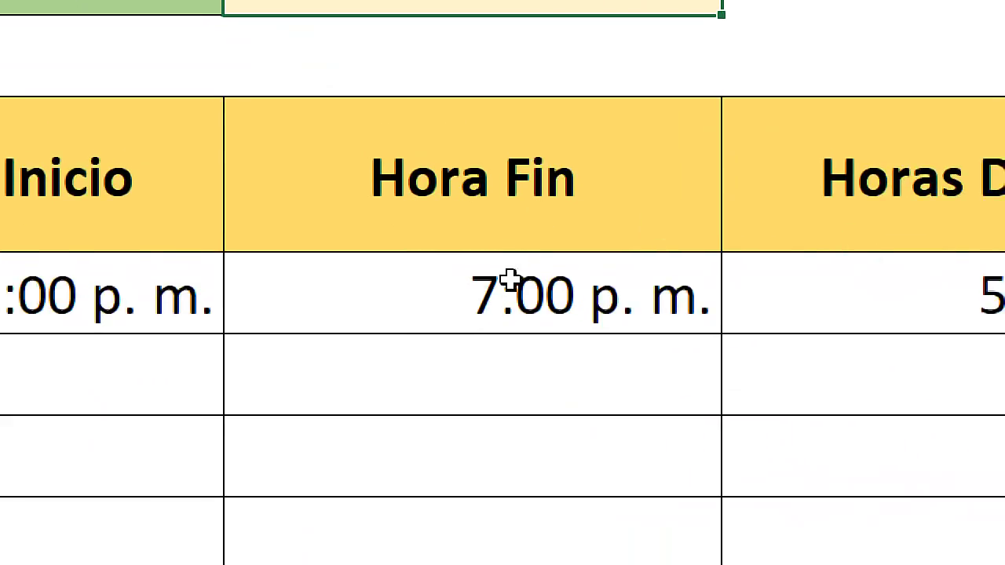
left_click(585, 292)
left_click(664, 301)
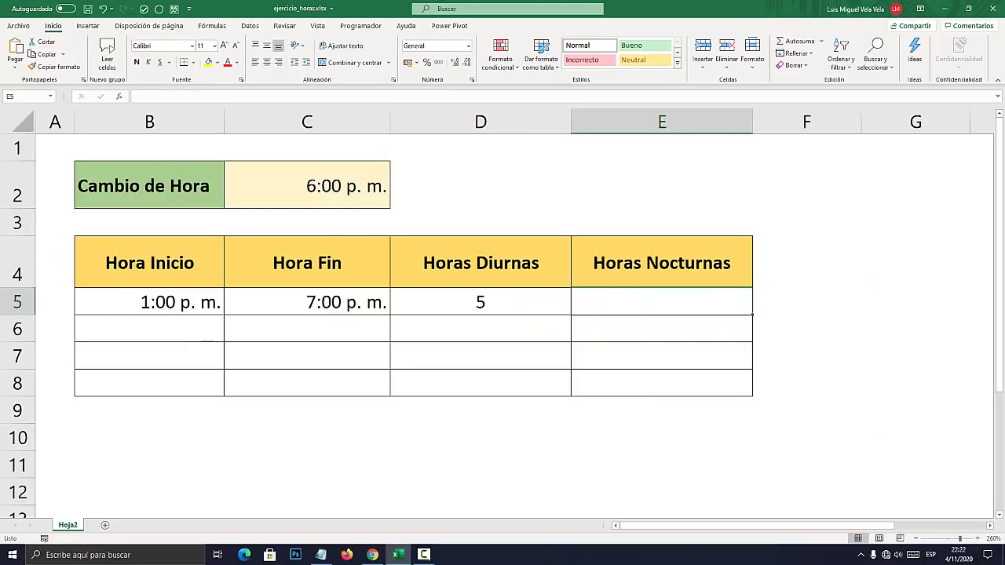
Switch to Notepad and delete all the notes on the Horas Diurnas conditions and formulas
left_click(321, 554)
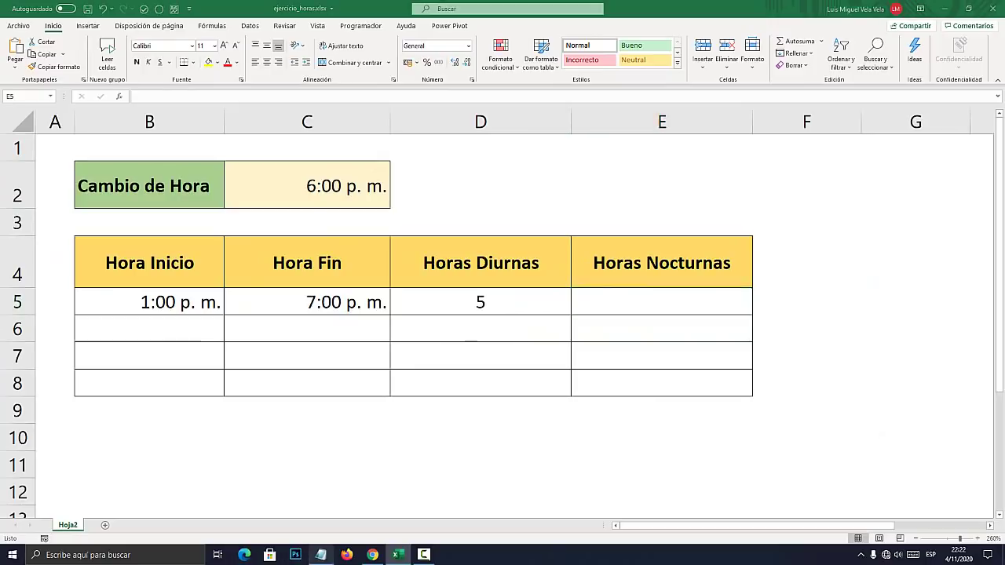
key("End")
key("ctrl+shift+Home")
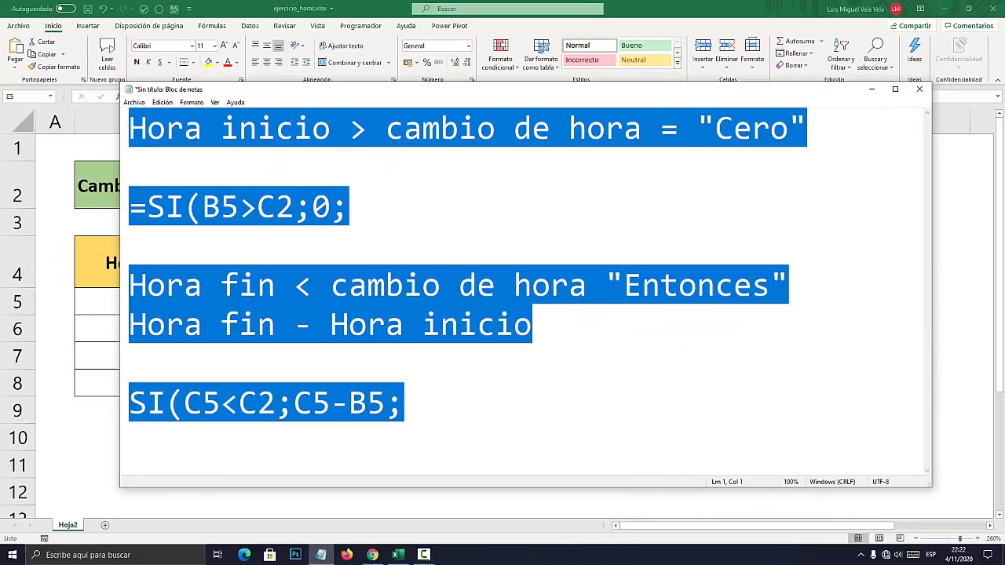
key("Delete")
key("ctrl+shift+End")
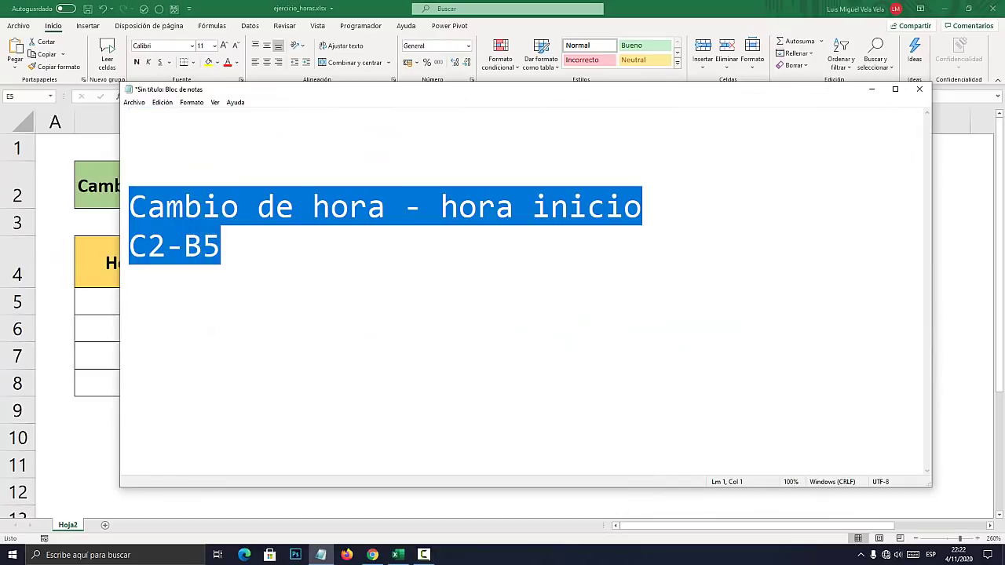
key("Delete")
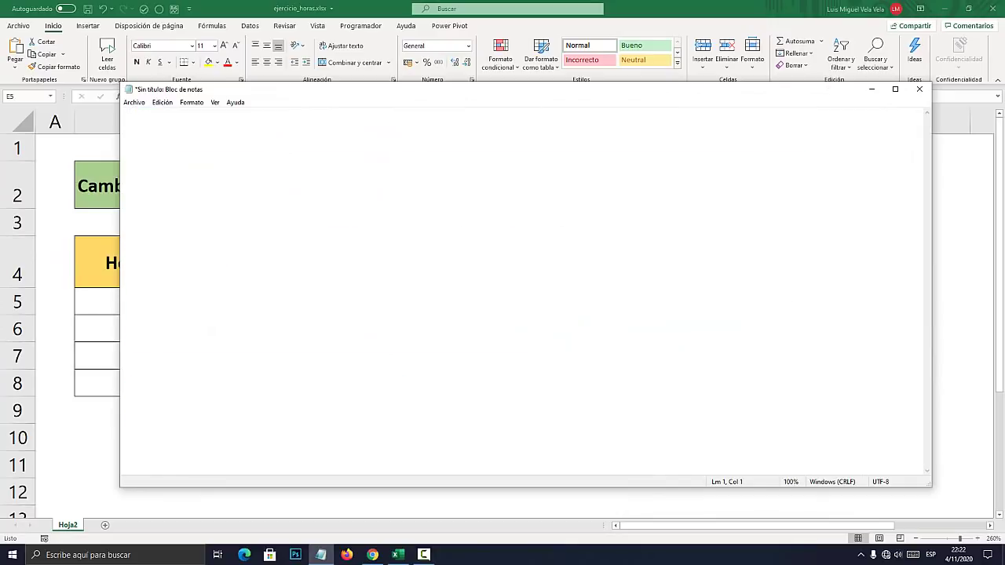
Return to Excel, review the Horas Diurnas formula in D5 without changing it, and select E5
key("alt+Tab")
key("F2")
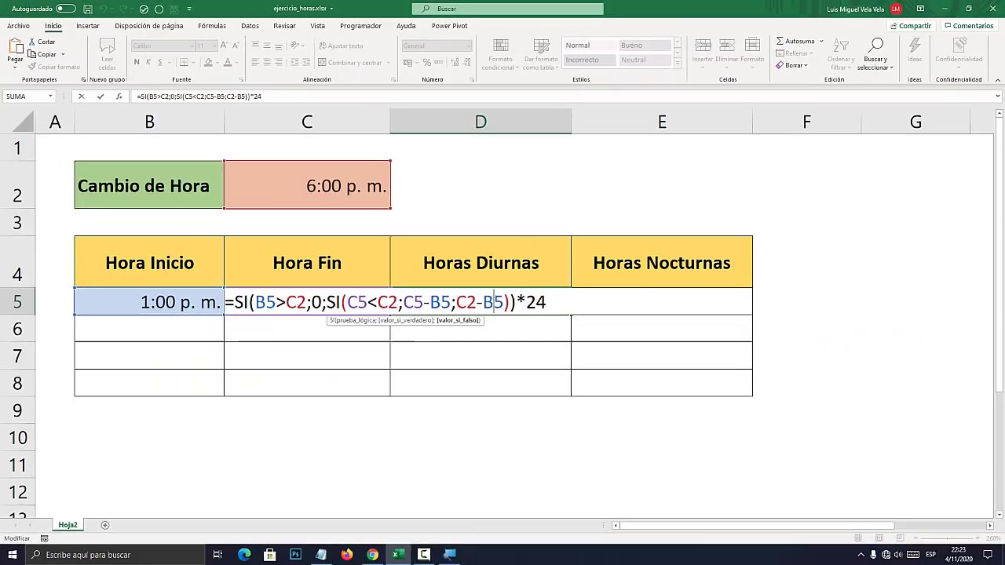
key("Escape")
key("alt+Tab")
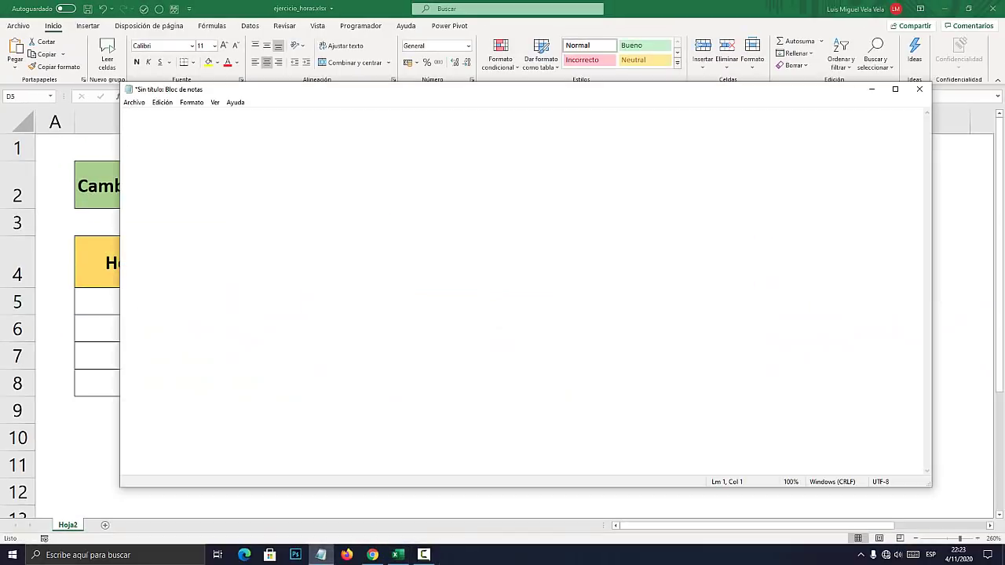
key("alt+Tab")
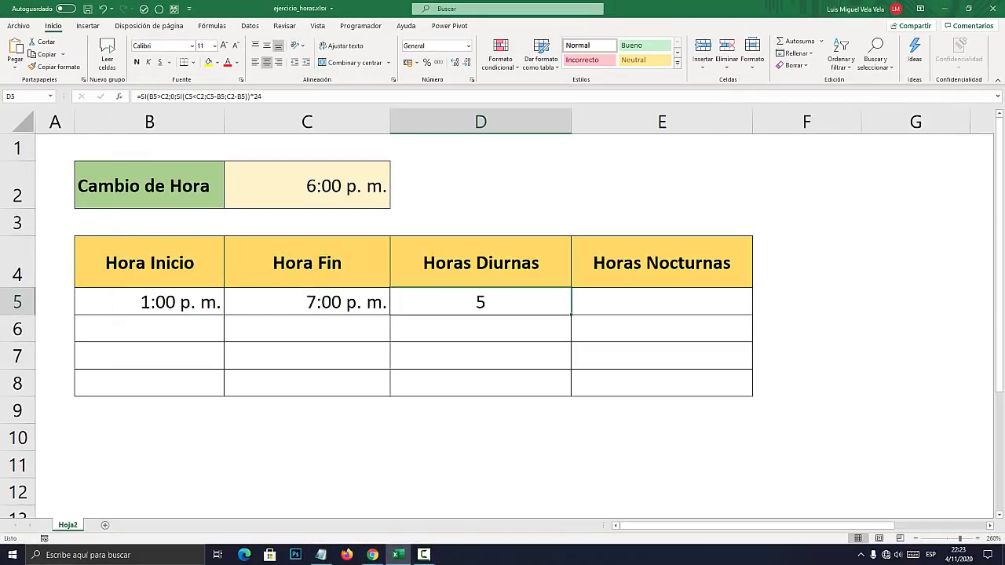
left_click(661, 303)
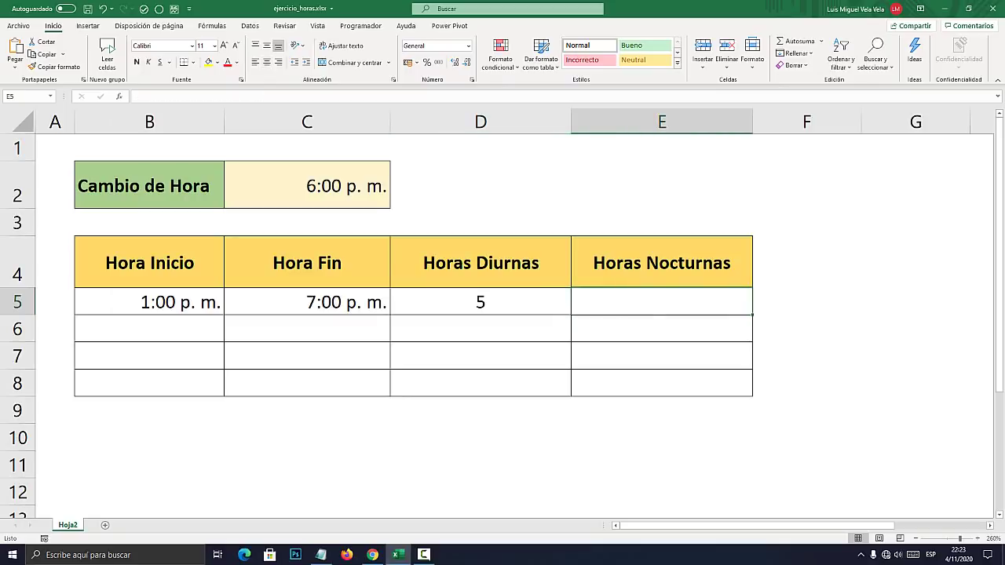
Switch to Notepad and move its window below the table's header row
left_click(321, 555)
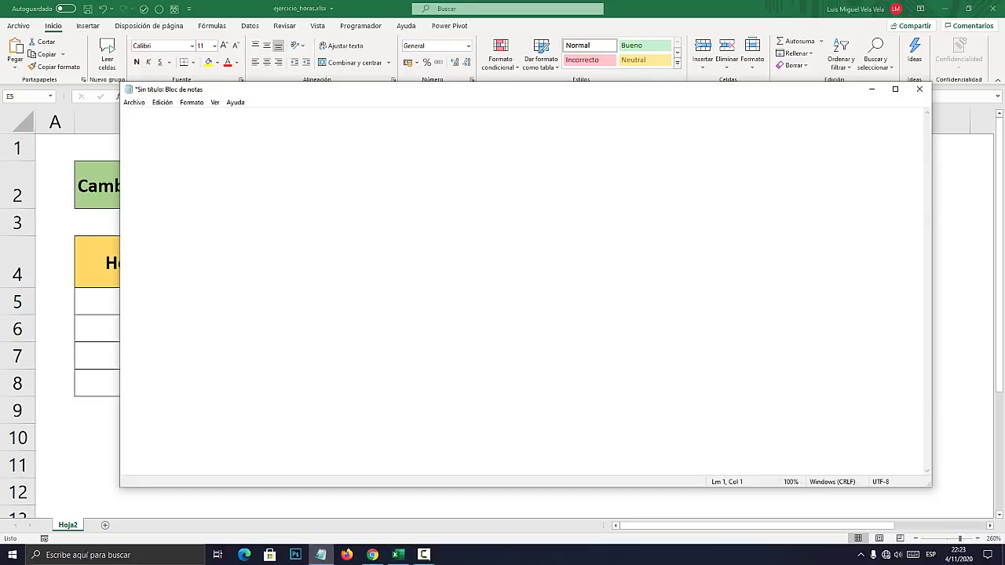
left_click_drag(373, 84, 469, 302)
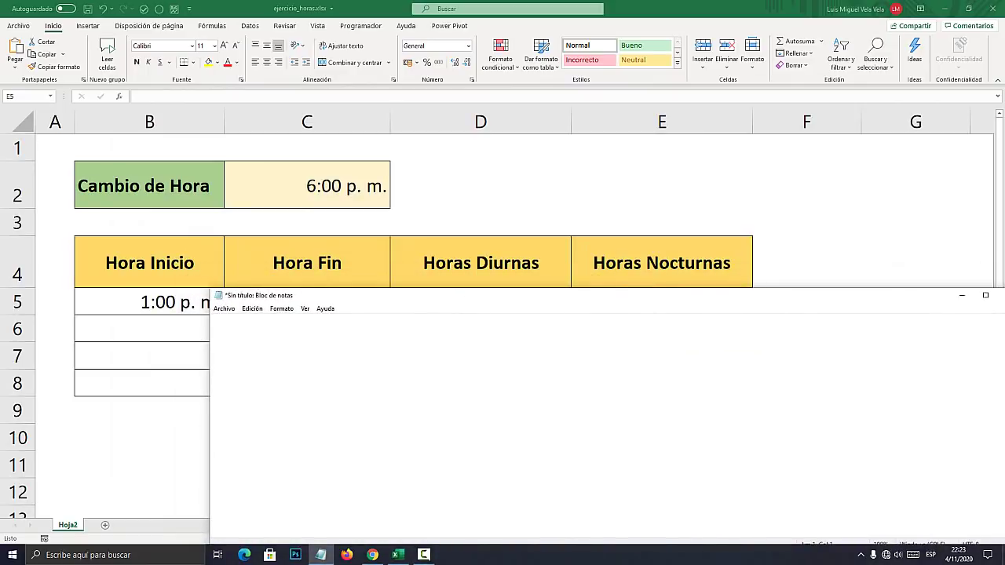
type("hORA FIN")
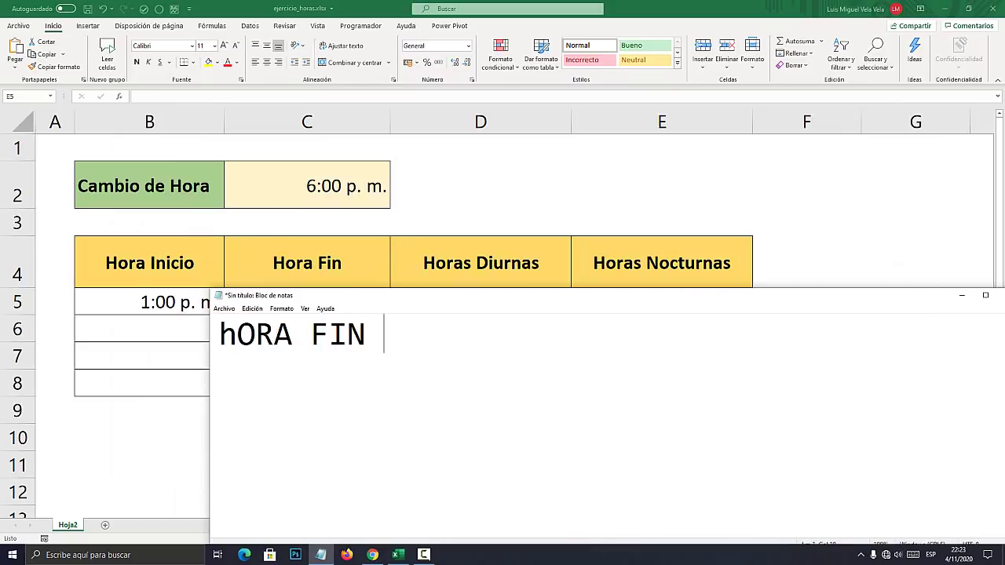
key("BackSpace")
key("BackSpace")
key("BackSpace")
key("BackSpace")
key("BackSpace")
key("BackSpace")
key("BackSpace")
key("BackSpace")
Write the condition Hora final < cambio de hora "Cero" in Notepad, checking cells C5 and C2 in Excel for it
type("H")
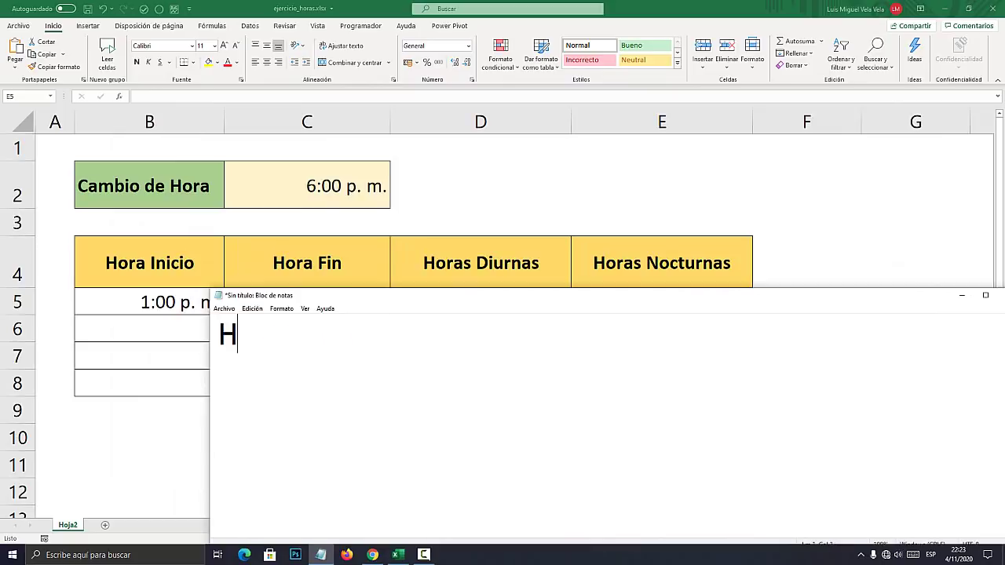
type("ora final")
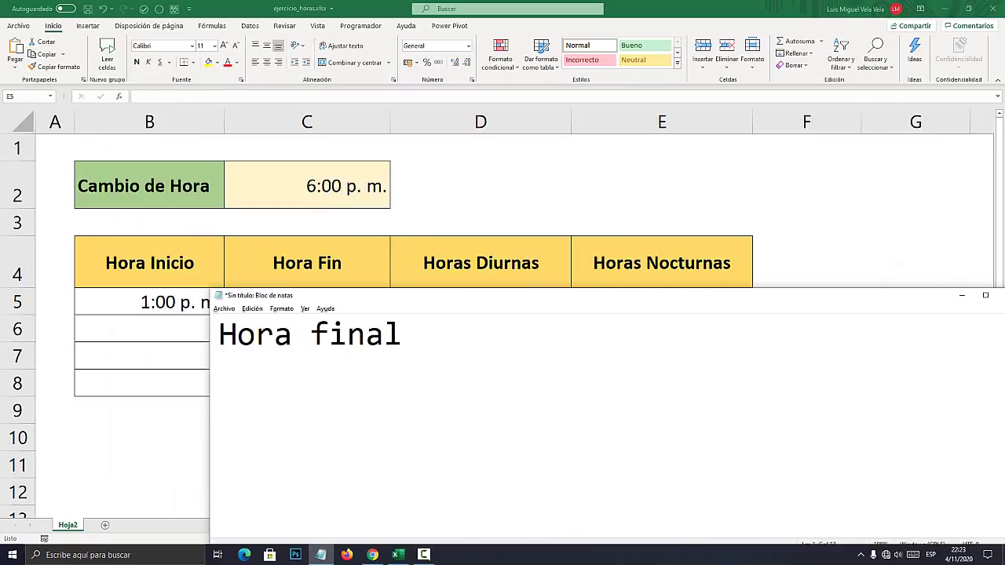
type(" < cambio de h")
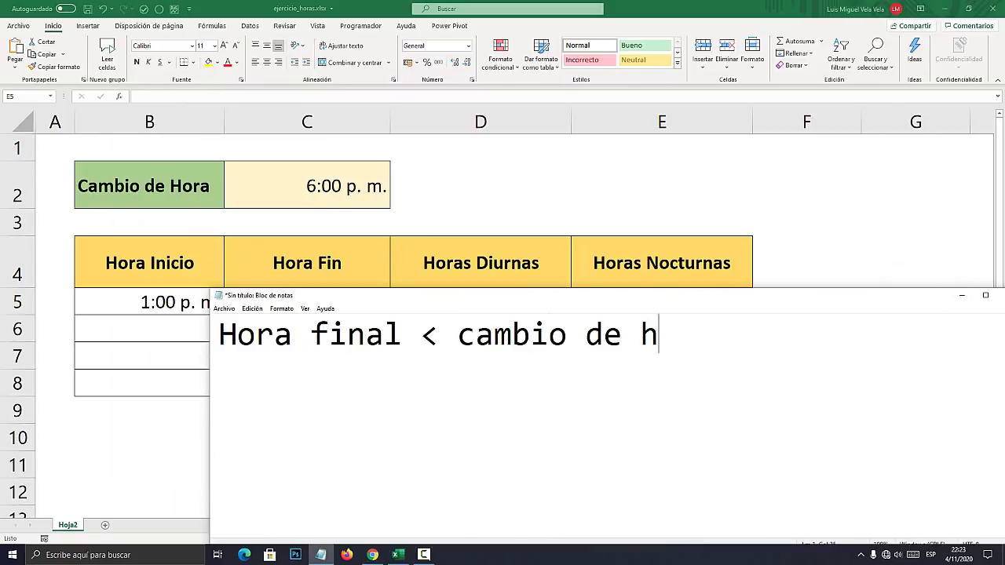
type("ora")
key("alt+Tab")
left_click(307, 302)
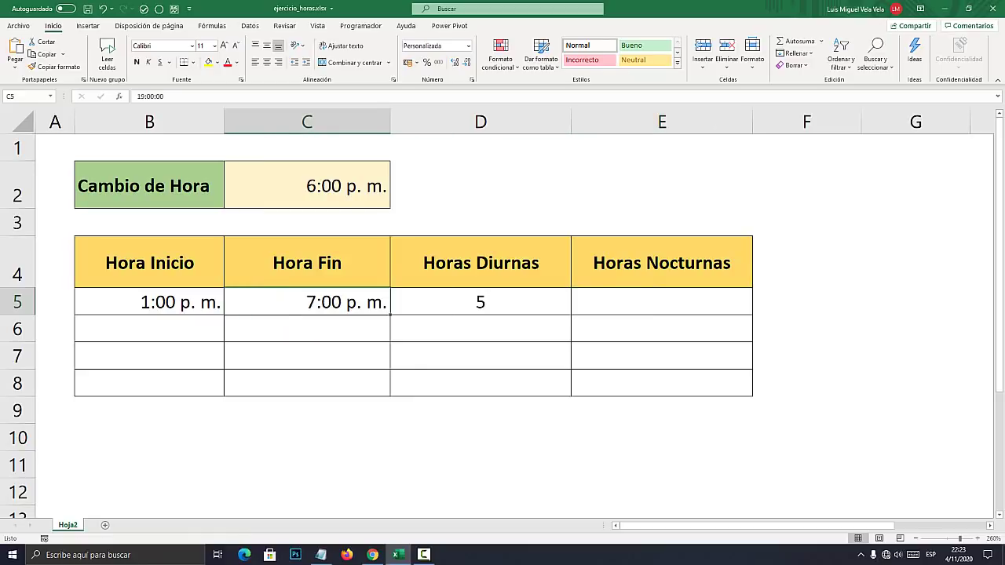
left_click(307, 186)
left_click(321, 555)
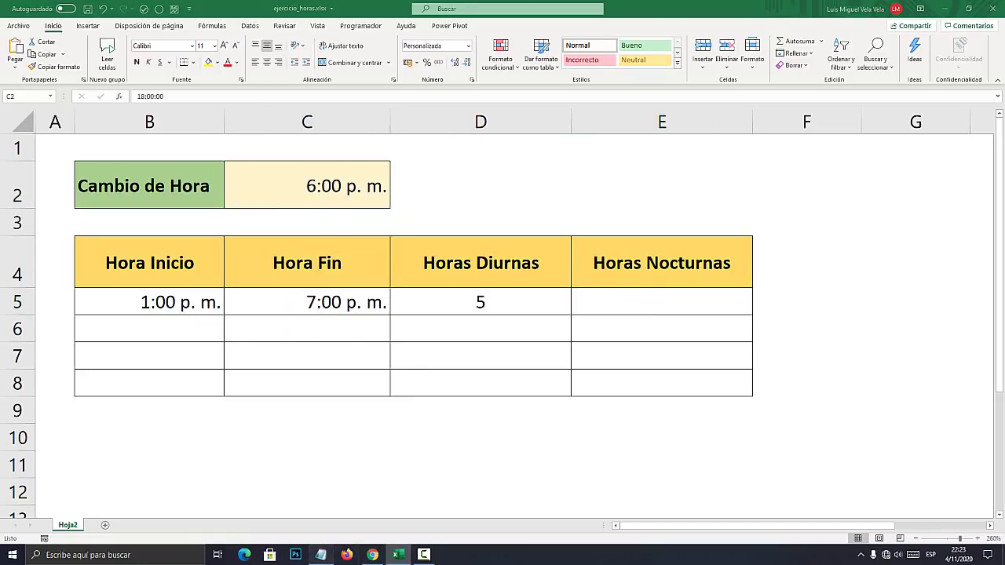
type("\"Cero\"")
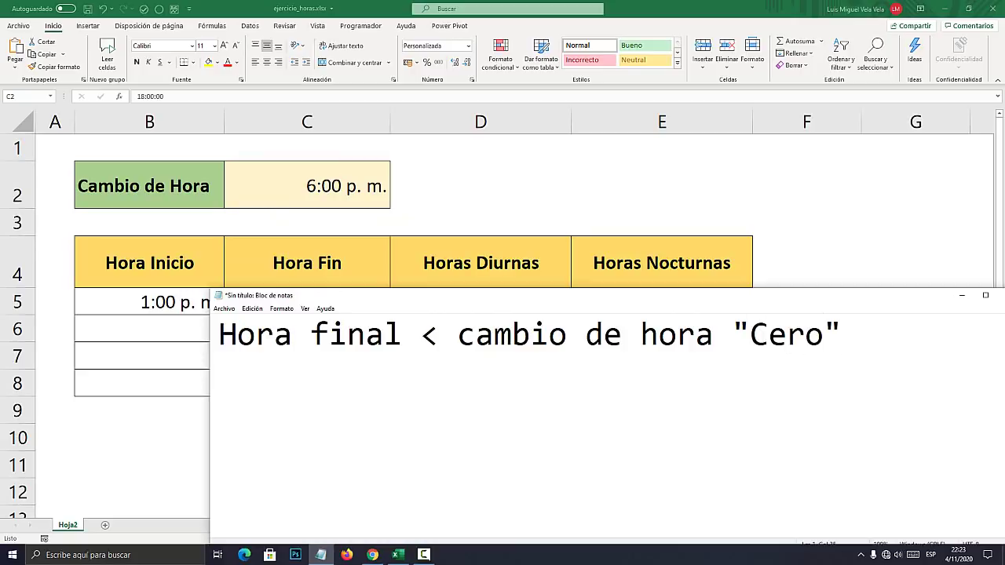
Switch to Excel and set the Hora Fin in C5 to 17:00:00
key("alt+Tab")
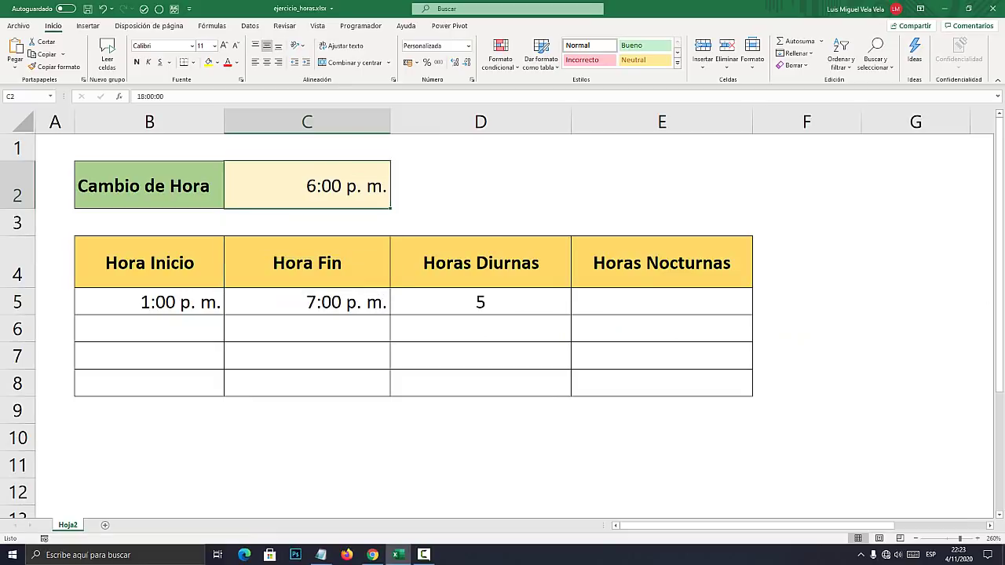
left_click(661, 328)
left_click(661, 302)
left_click(306, 302)
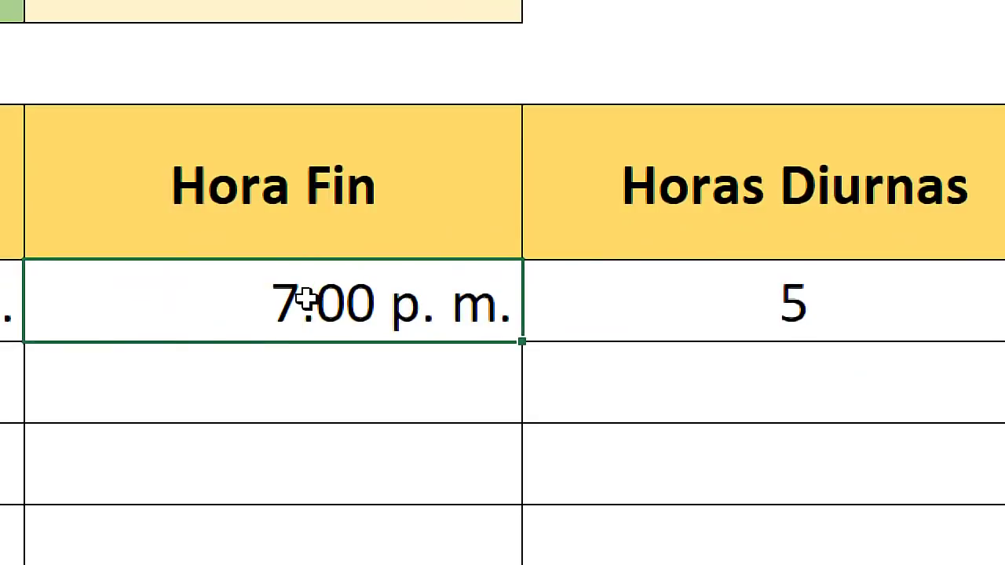
double_click(319, 300)
double_click(345, 300)
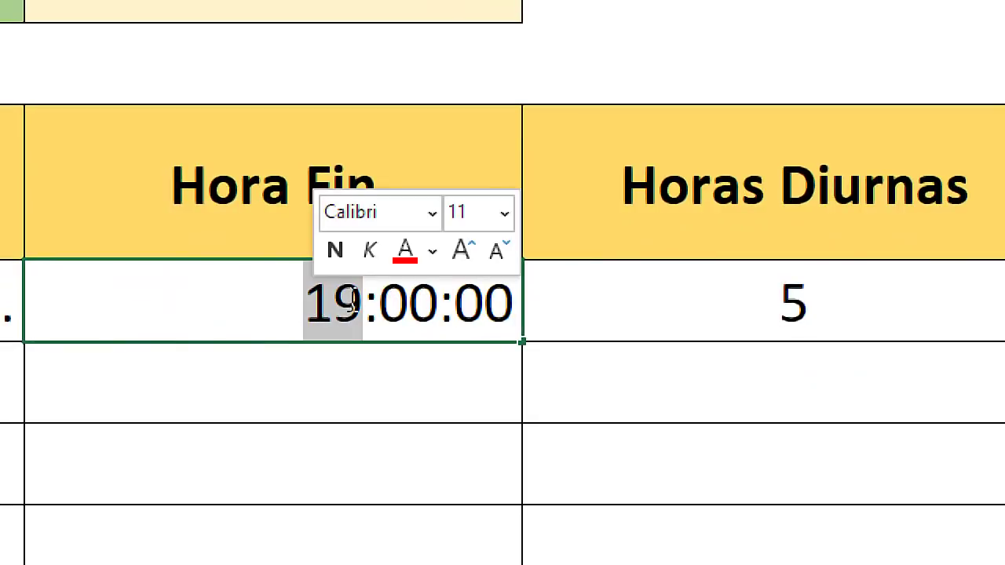
type("17")
key("Return")
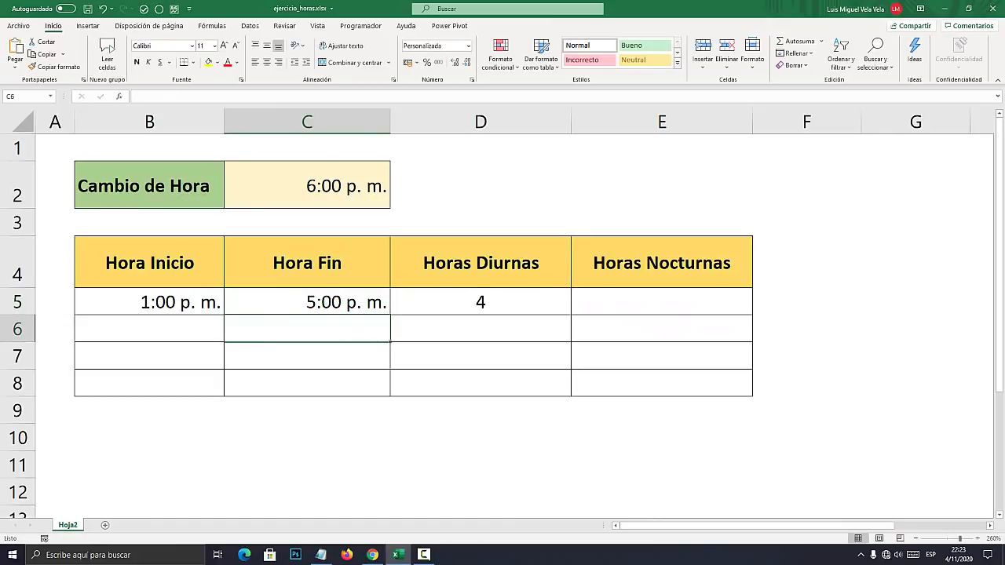
Check the start and end times in B5 and C5, then reread the Hora final condition and its "Cero" outcome in Notepad
left_click(149, 301)
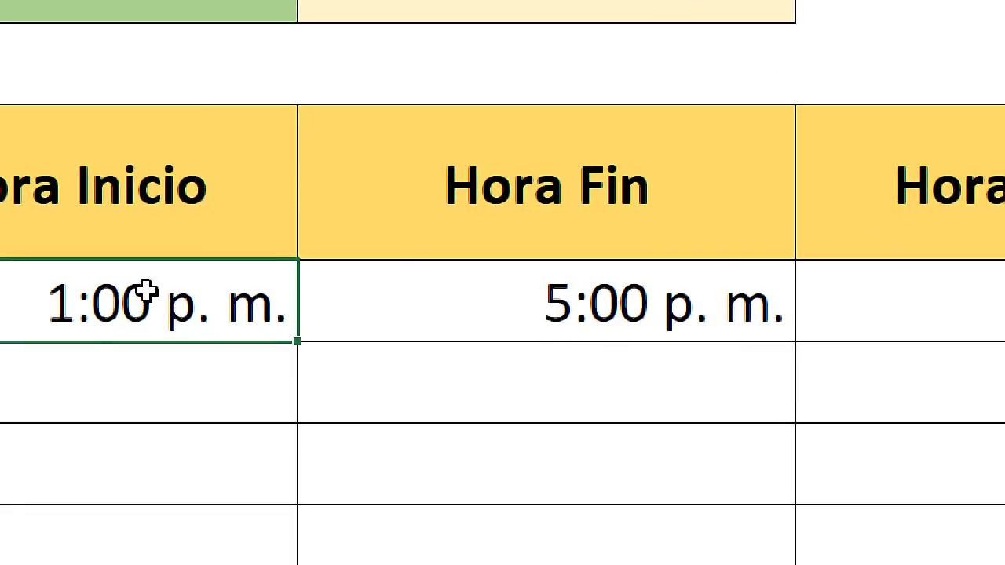
left_click(317, 298)
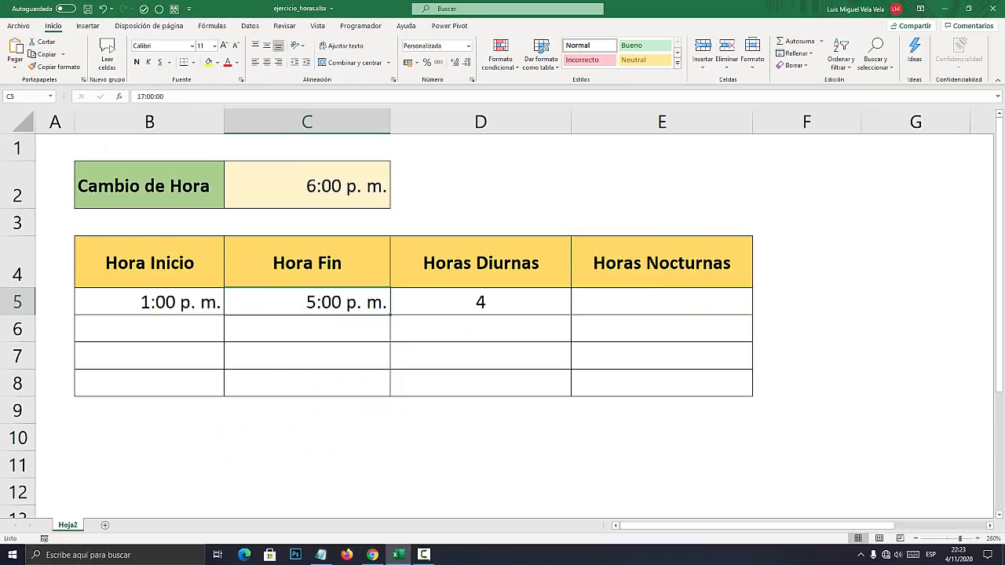
key("alt+Tab")
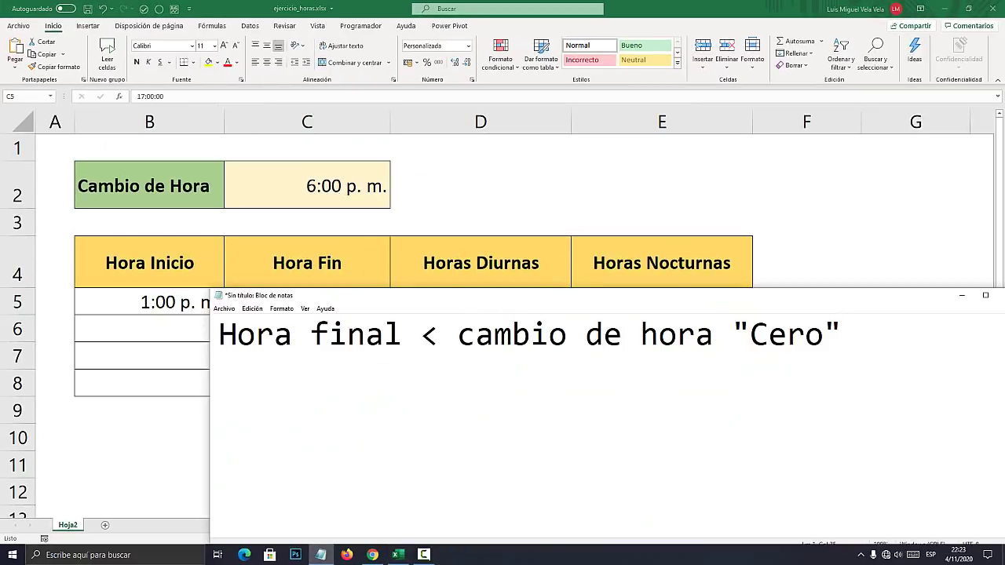
key("shift+Left")
key("shift+Left")
key("shift+Left")
key("shift+Left")
key("shift+Left")
key("shift+Left")
key("shift+Left")
key("shift+Left")
key("shift+Left")
key("shift+Left")
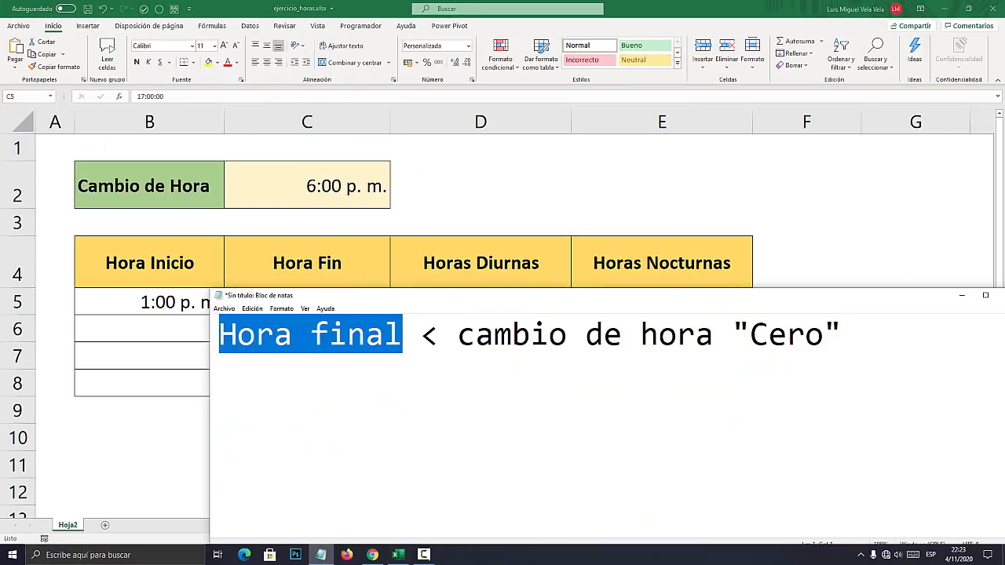
key("End")
key("Left")
key("Left")
key("Left")
key("Left")
key("Left")
key("Left")
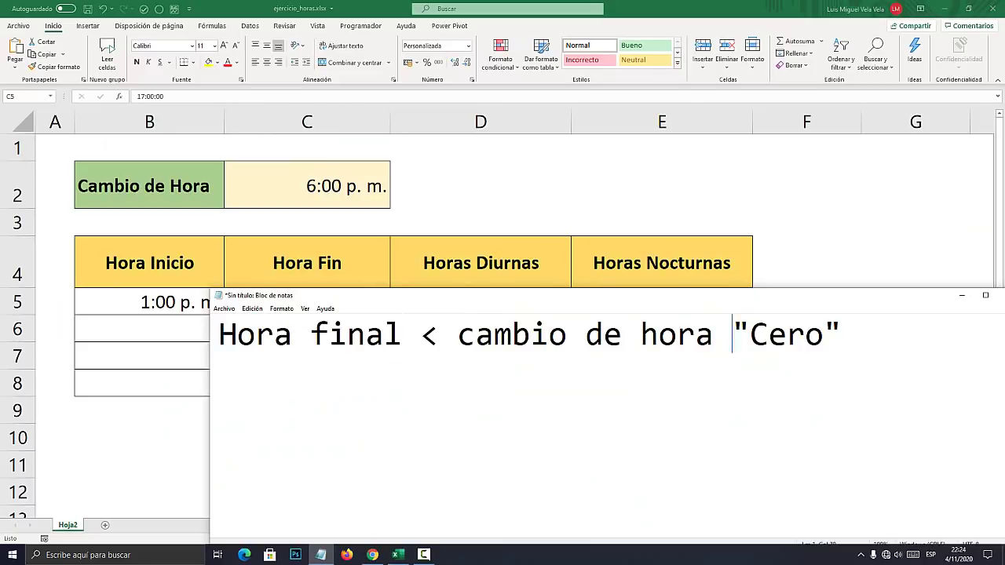
key("shift+End")
Write =SI(C5<C2;0; on the line below the Hora final condition, moving the note window down to uncover row 5
key("End")
key("Return")
type("=SI(")
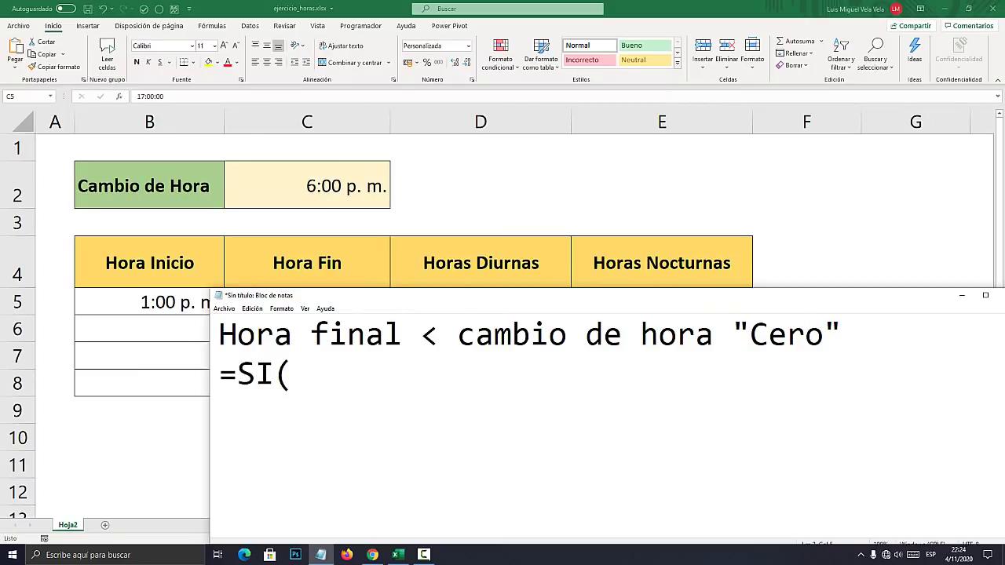
left_click_drag(422, 293, 419, 339)
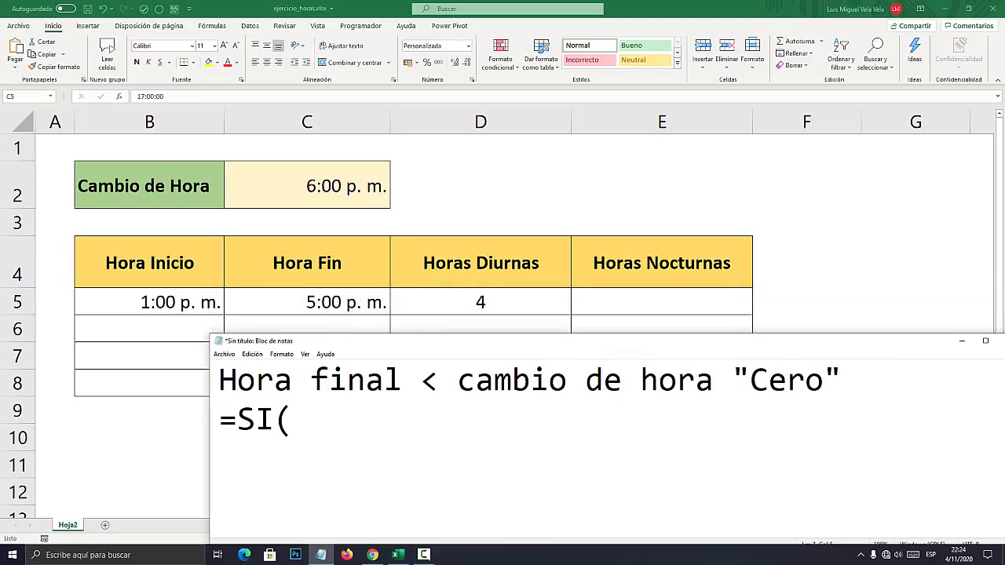
type("C5<C2")
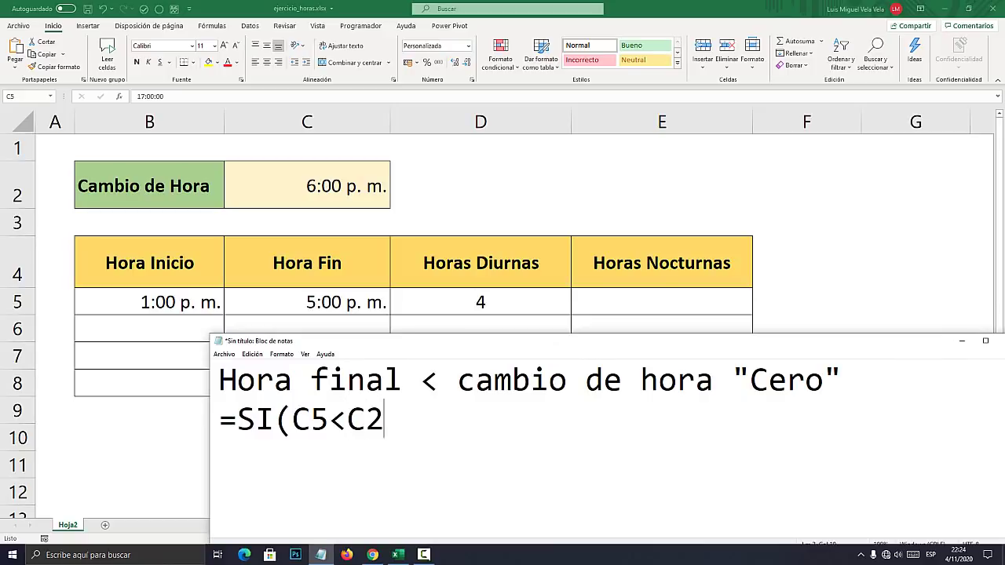
type(";0;")
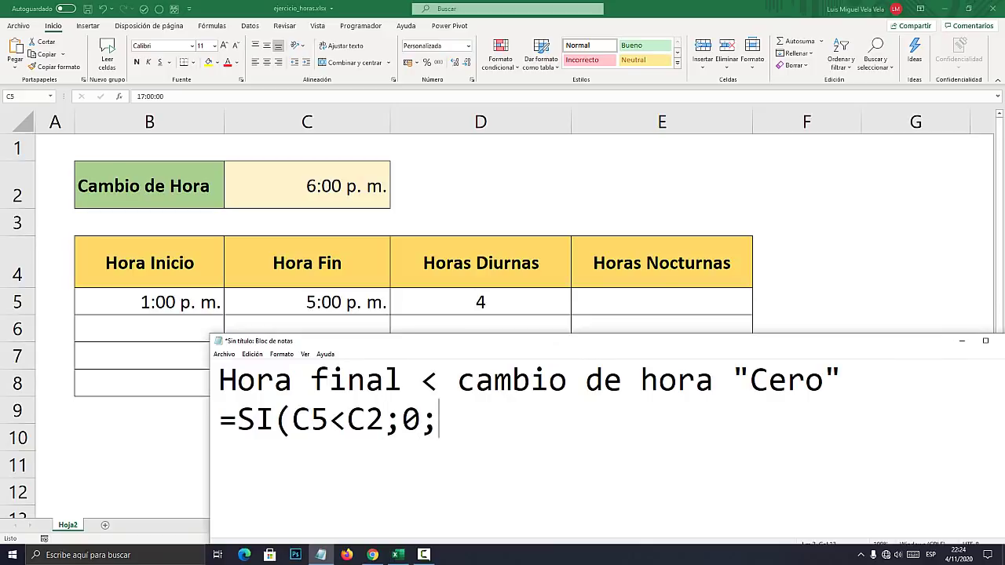
type("SI")
key("BackSpace")
key("BackSpace")
Write the second condition HORA INICIO > HORA DE CAMBIO below the first formula line, leaving a blank line between, and enlarge the note window
key("Return")
key("Return")
left_click_drag(549, 340, 581, 239)
type("HO")
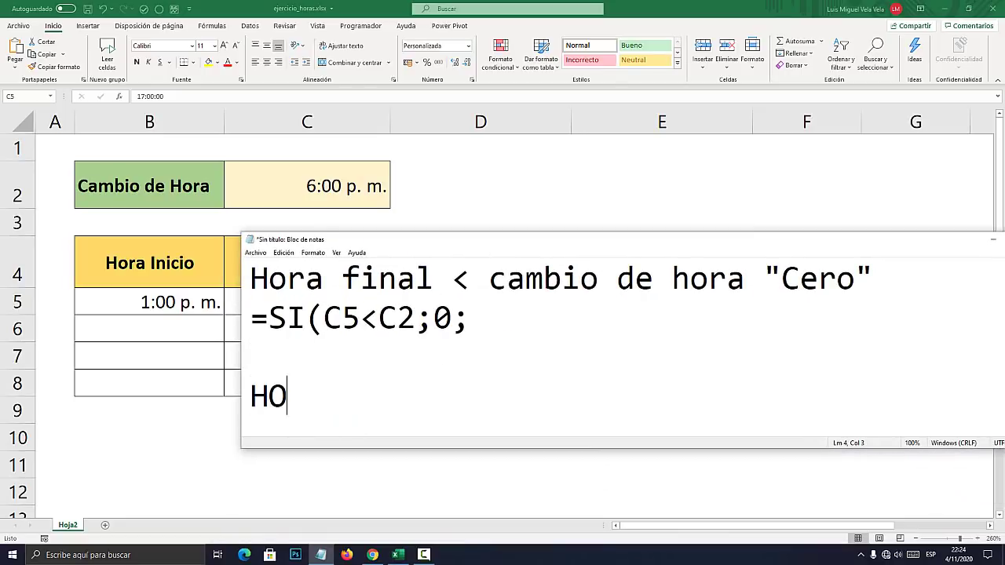
type("RA INICIO > HORA ")
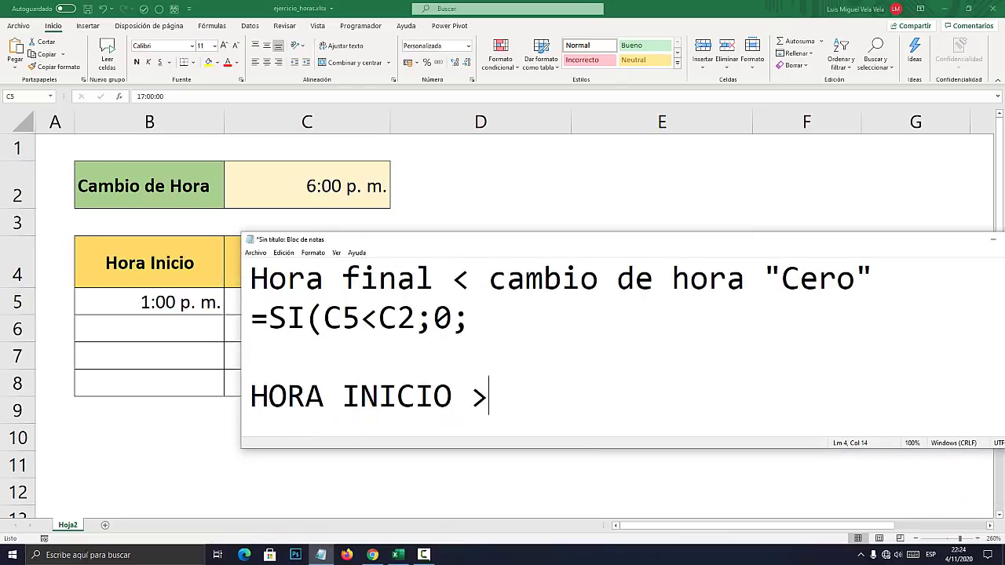
type("DE CAMBIO")
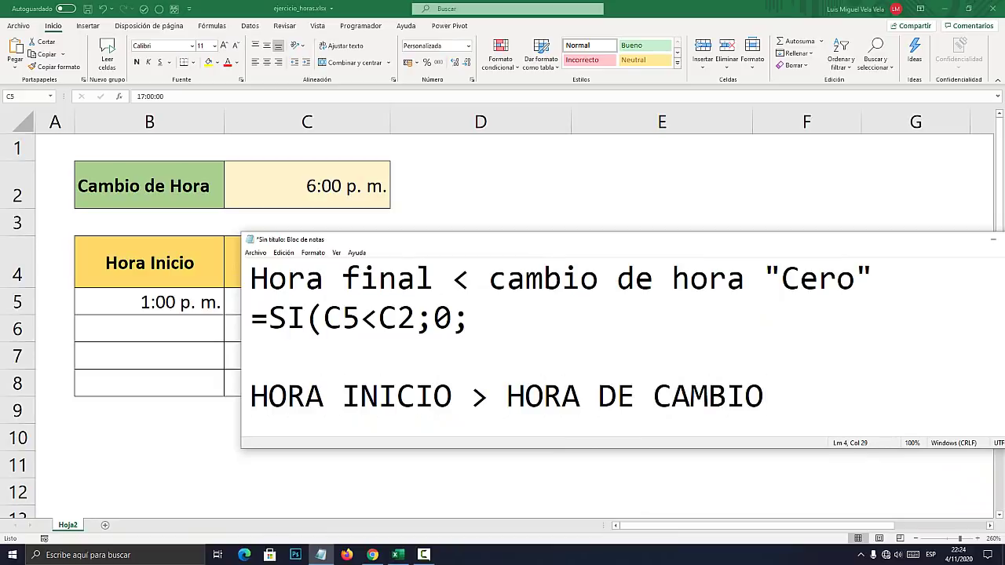
left_click_drag(494, 231, 494, 189)
Switch to Excel and compare the times in B5, C2 and C5 with the HORA INICIO > HORA DE CAMBIO condition in Notepad
left_click(149, 302)
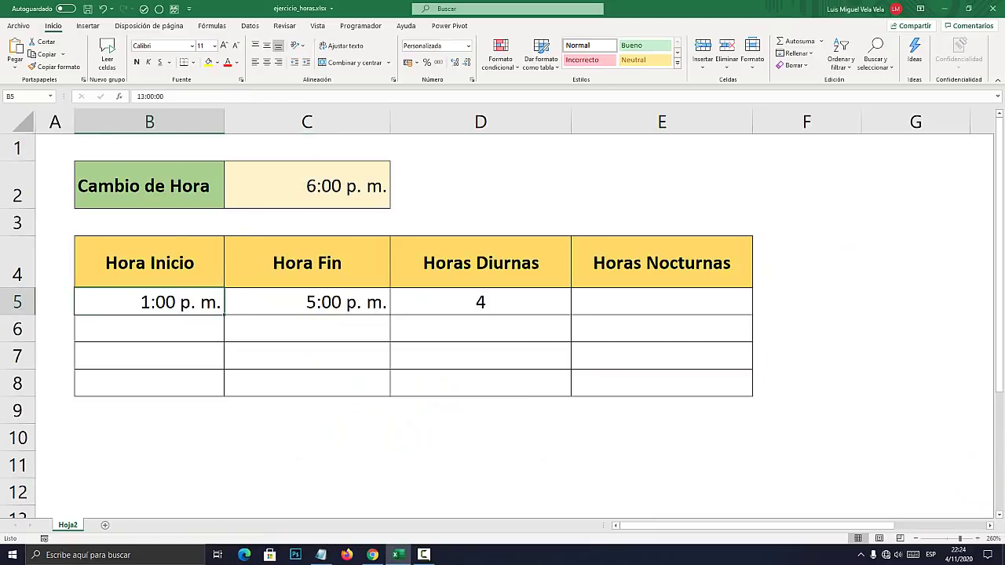
left_click(307, 186)
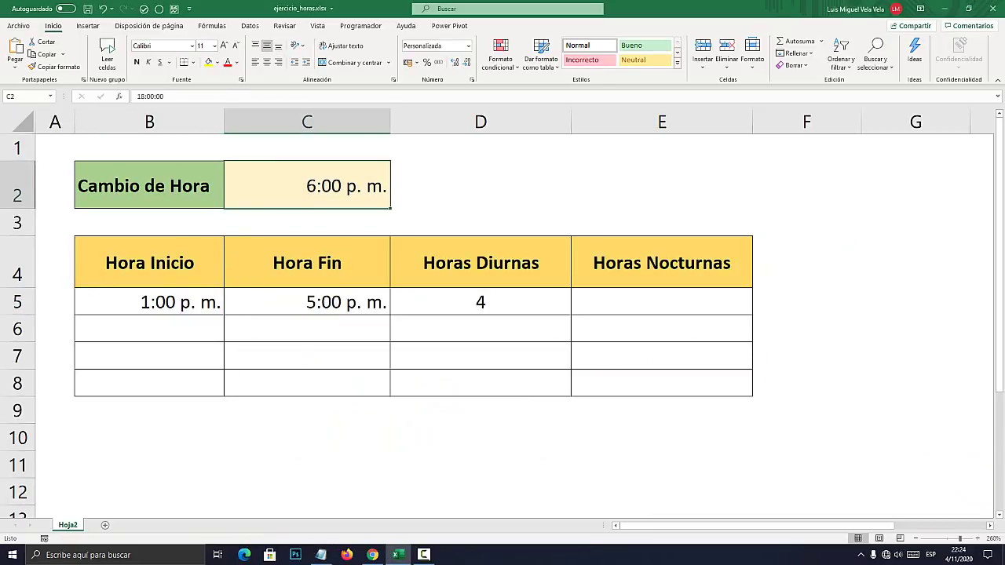
left_click(307, 302)
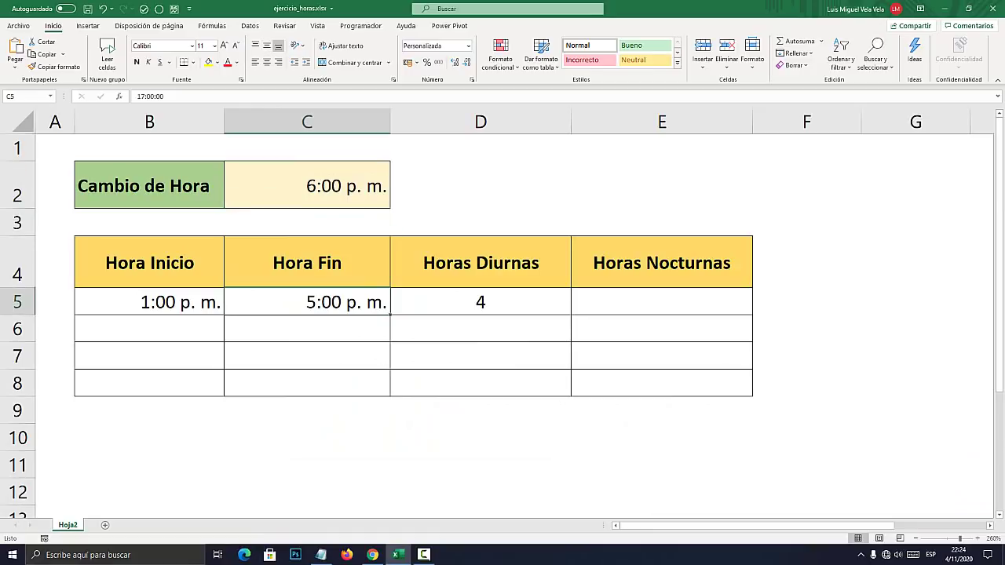
left_click(149, 302)
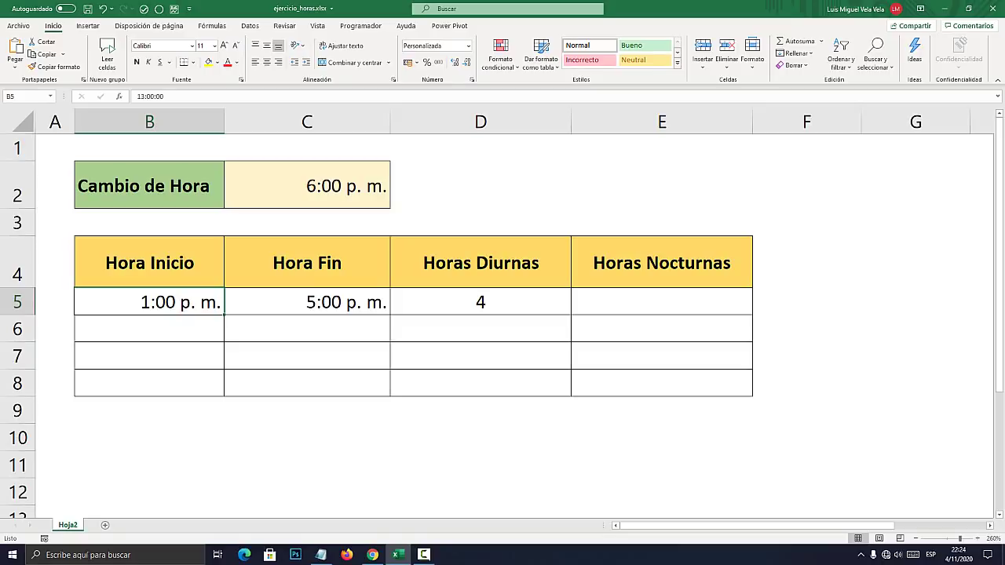
left_click(321, 555)
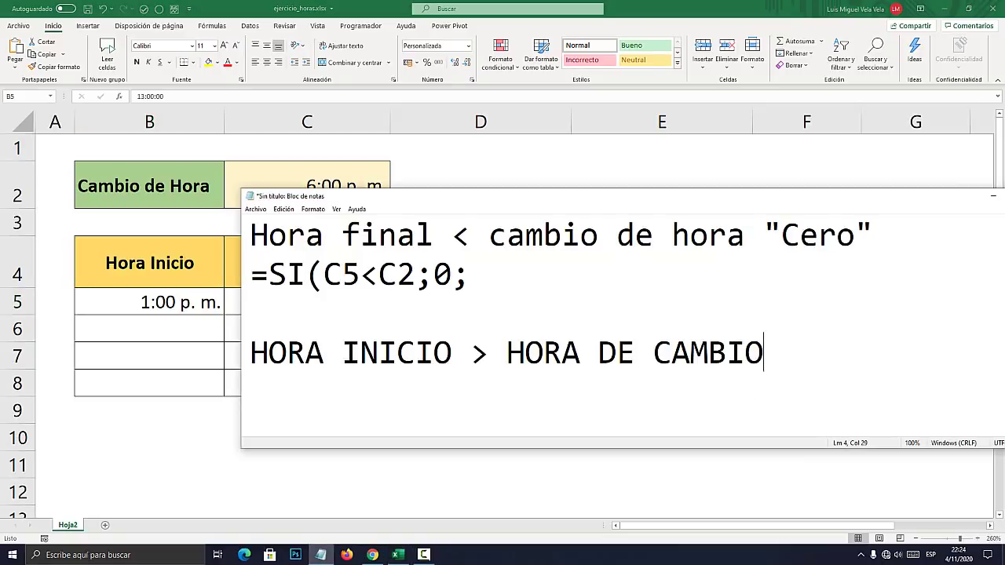
left_click_drag(471, 353, 249, 354)
left_click_drag(766, 353, 507, 353)
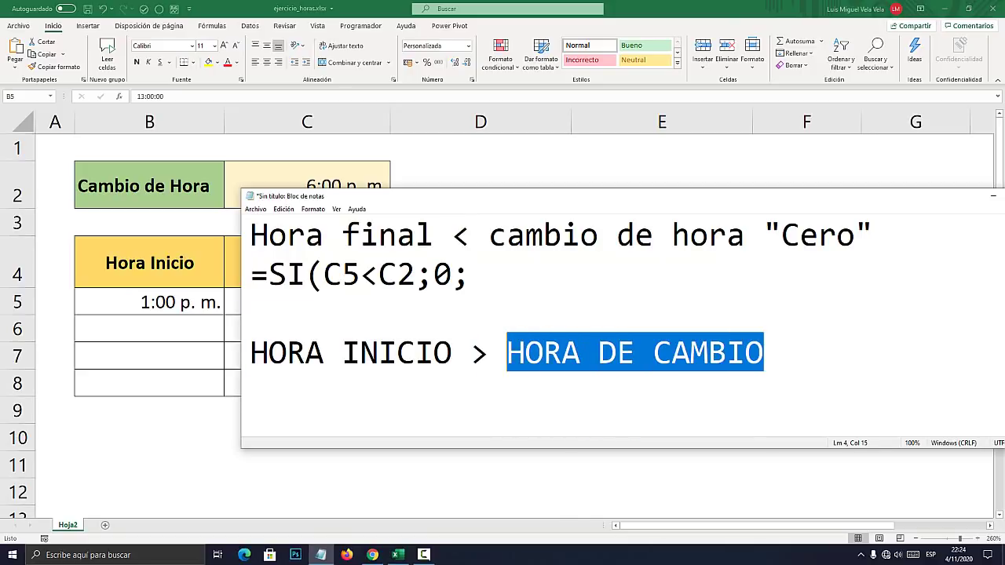
left_click(398, 555)
left_click(302, 8)
key("Escape")
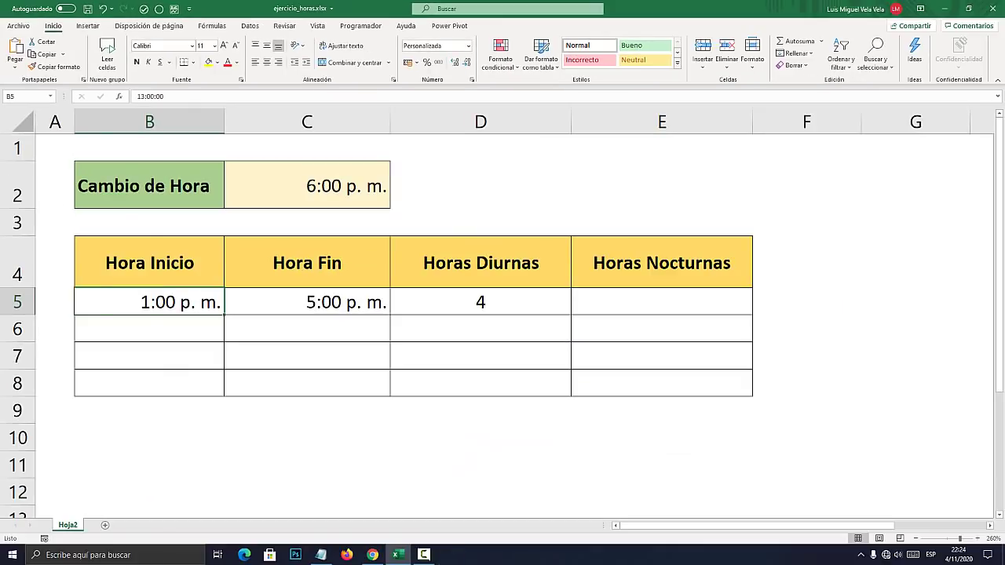
key("Right")
key("Left")
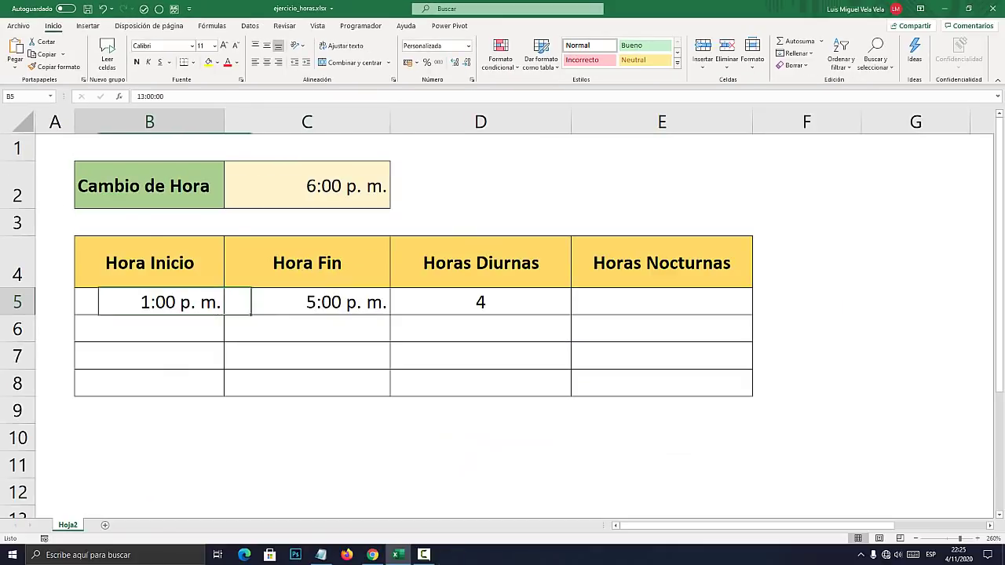
key("Right")
Return to Notepad and start the formula line SI(B5>C5 below the HORA INICIO condition, moving the note window to uncover row 5
key("alt+Tab")
left_click(764, 352)
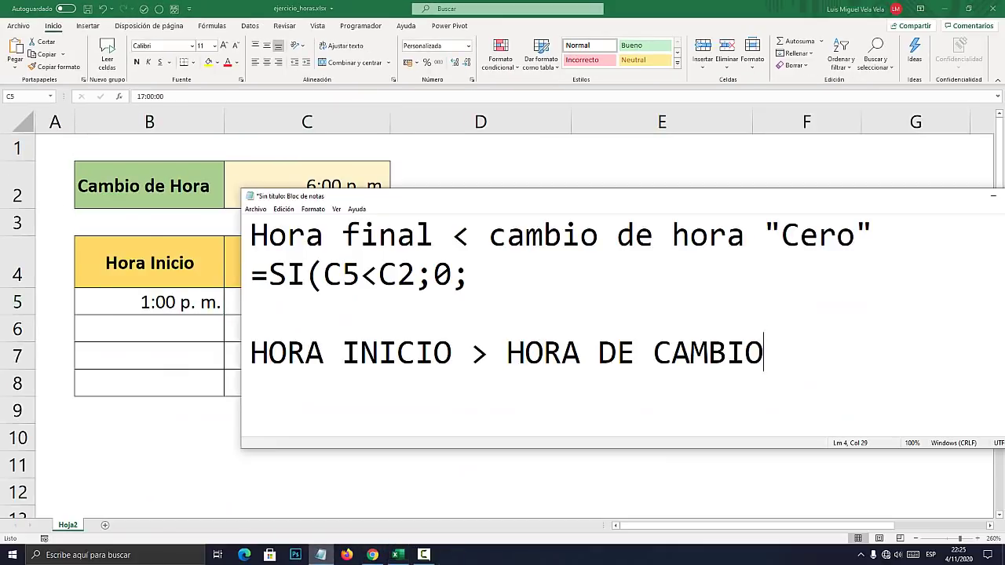
key("Return")
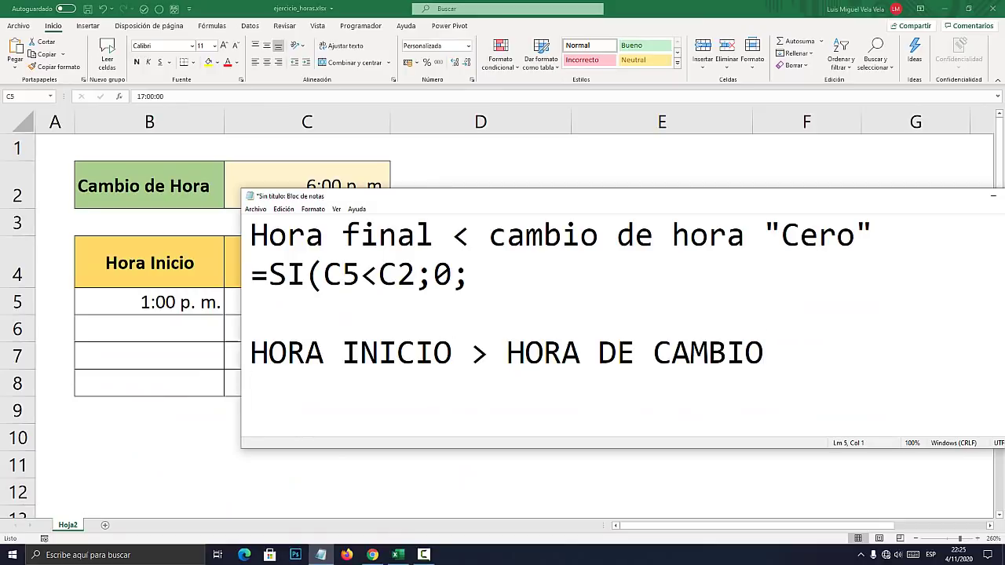
type("SI(")
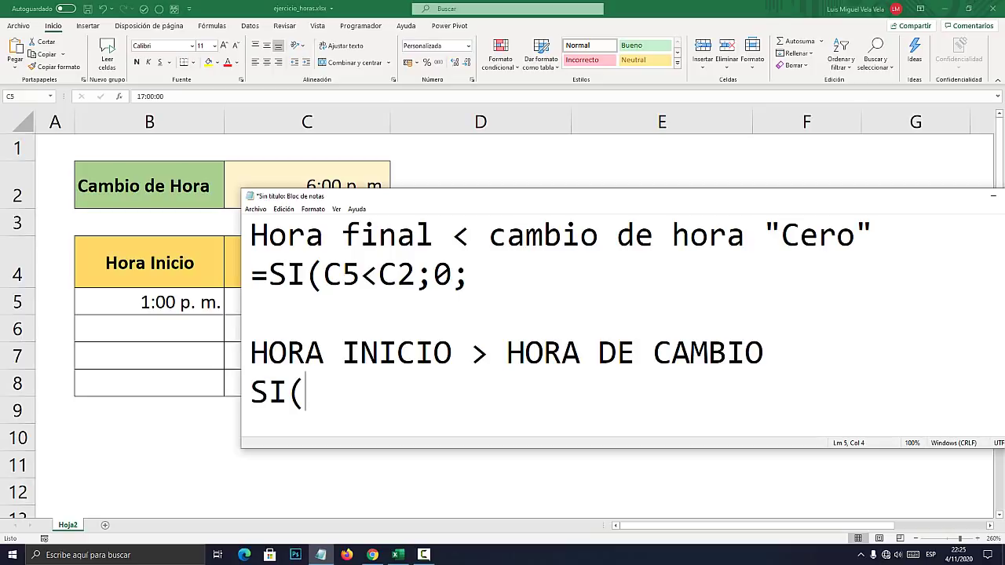
left_click_drag(446, 198, 523, 219)
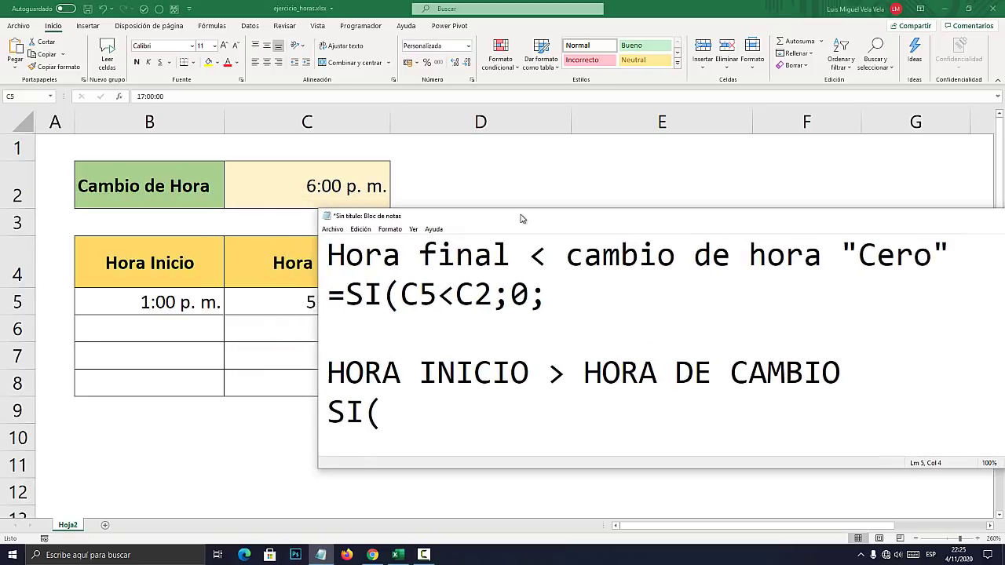
type("B5>")
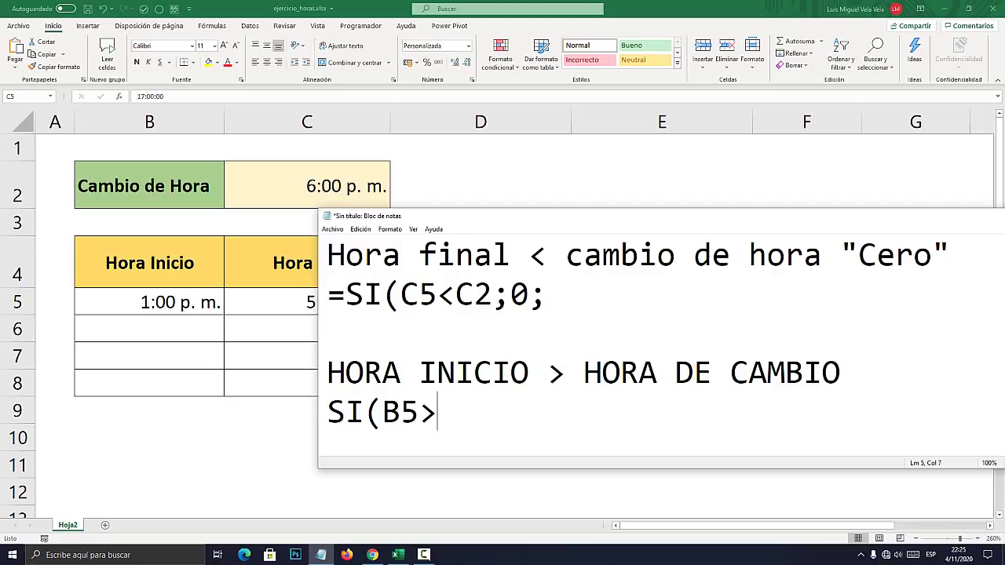
type("C5")
Check the Cambio de Hora cell C2 in Excel and correct the formula line in Notepad to SI(B5>C2;
key("alt")
key("alt+Tab")
left_click(307, 186)
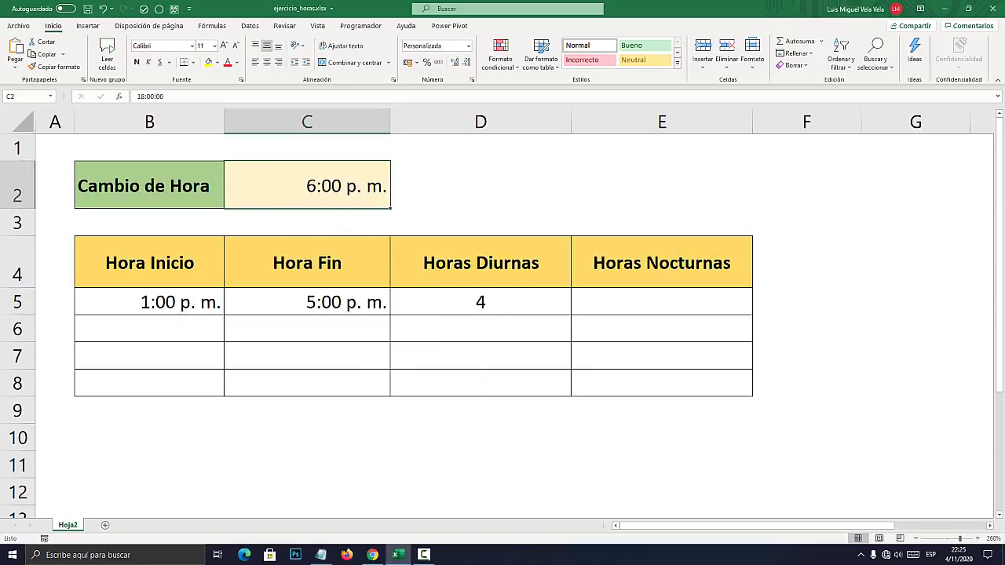
key("alt+Tab")
key("shift+Left")
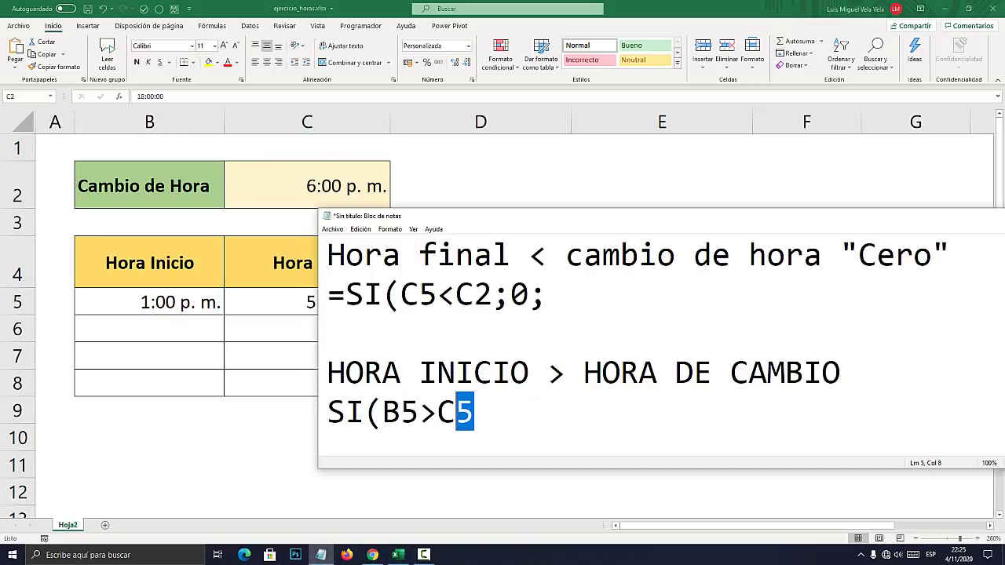
type("2")
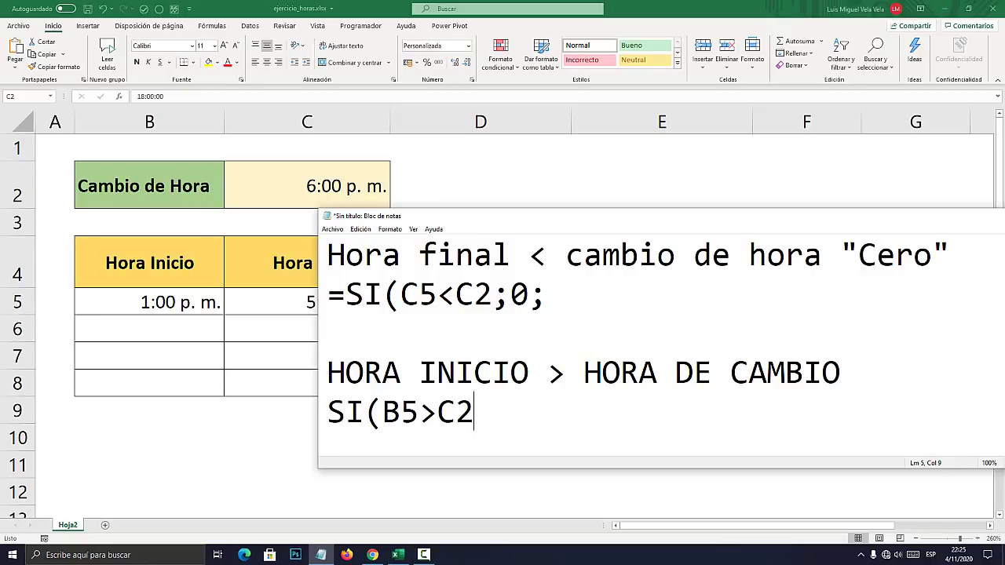
type(";")
Append the outcome "HORA FIN-HORA INCIO" in quotes to the HORA INICIO > HORA DE CAMBIO condition
left_click(841, 372)
left_click_drag(652, 220, 379, 163)
type("\"")
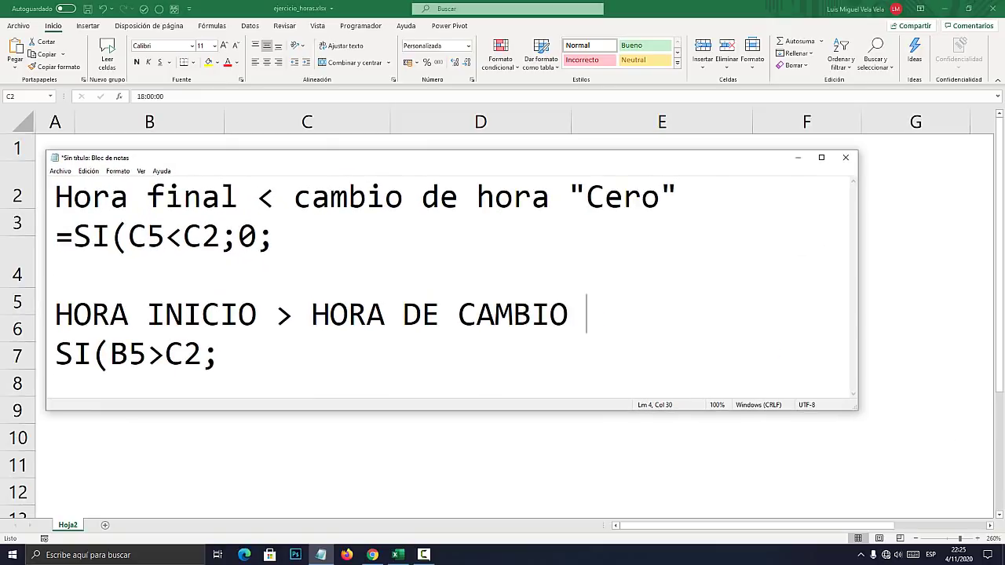
type("HORA FIN")
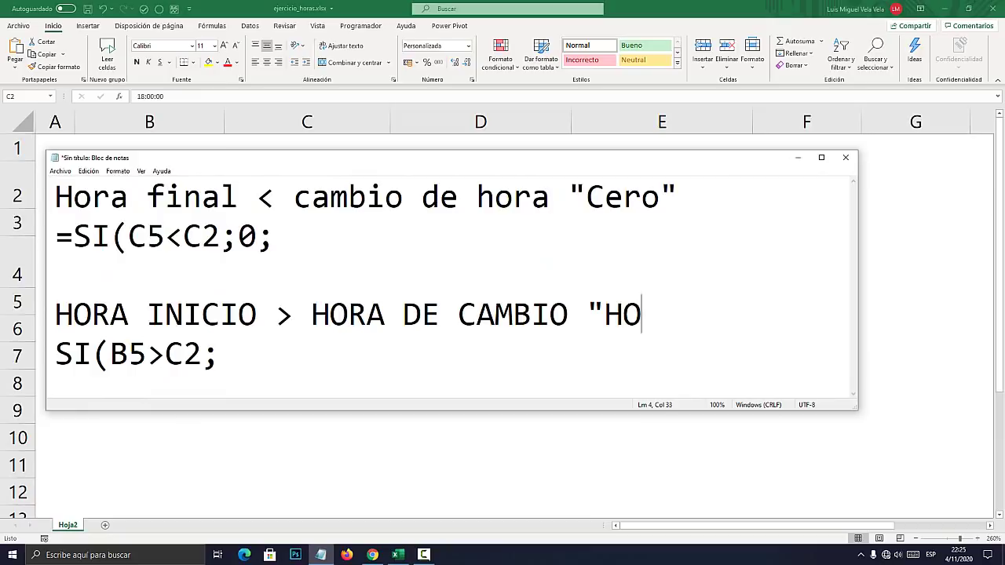
type("-")
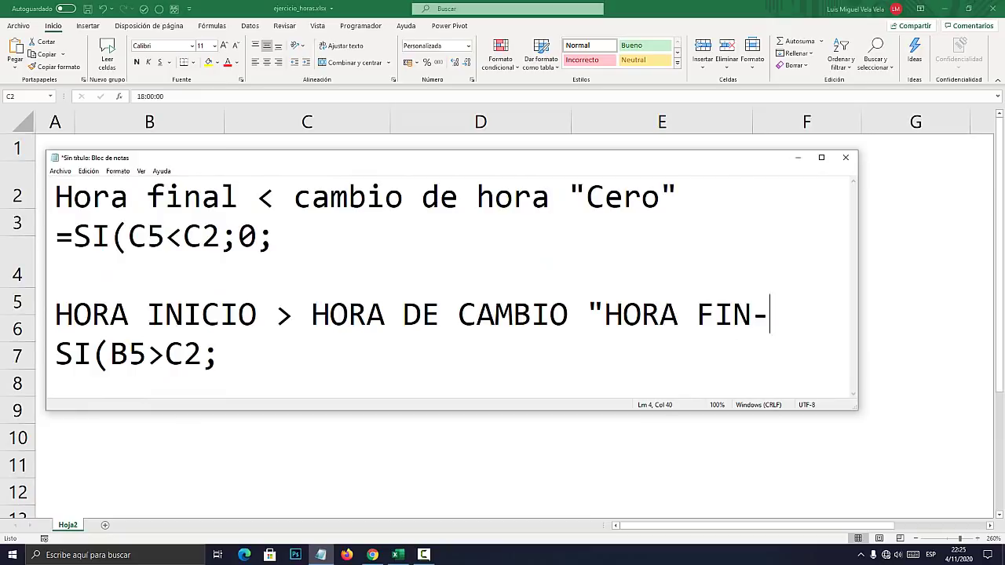
type("HORA INCIO")
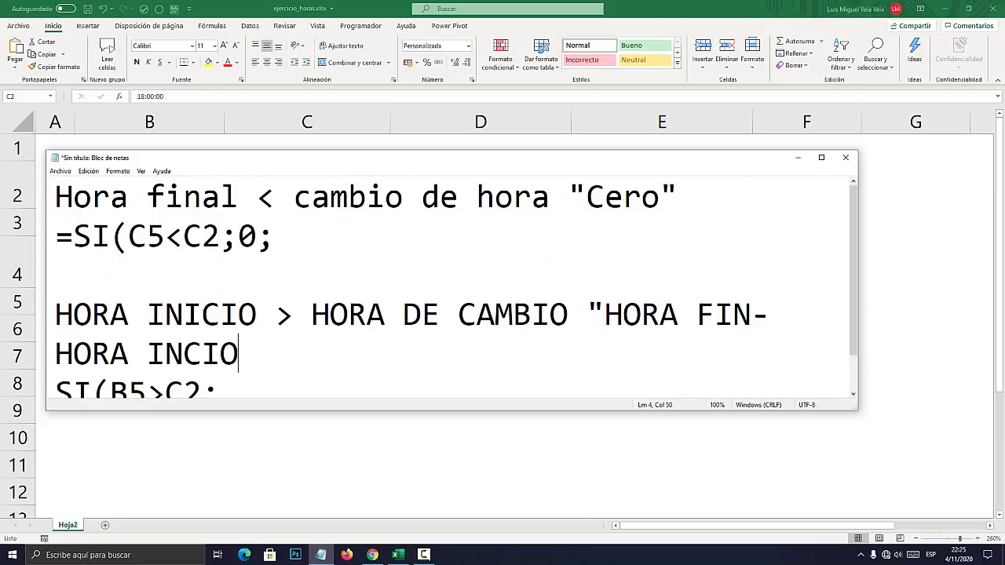
type("\"")
Reduce the Notepad font size to 36
scroll(236, 354, "down", 1)
left_click_drag(223, 354, 57, 188)
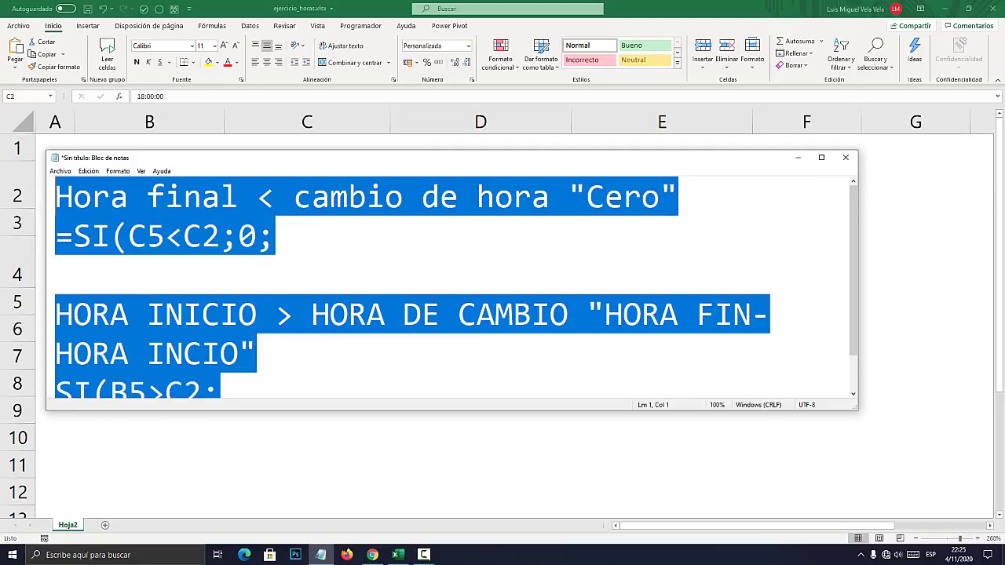
left_click(118, 171)
left_click(135, 194)
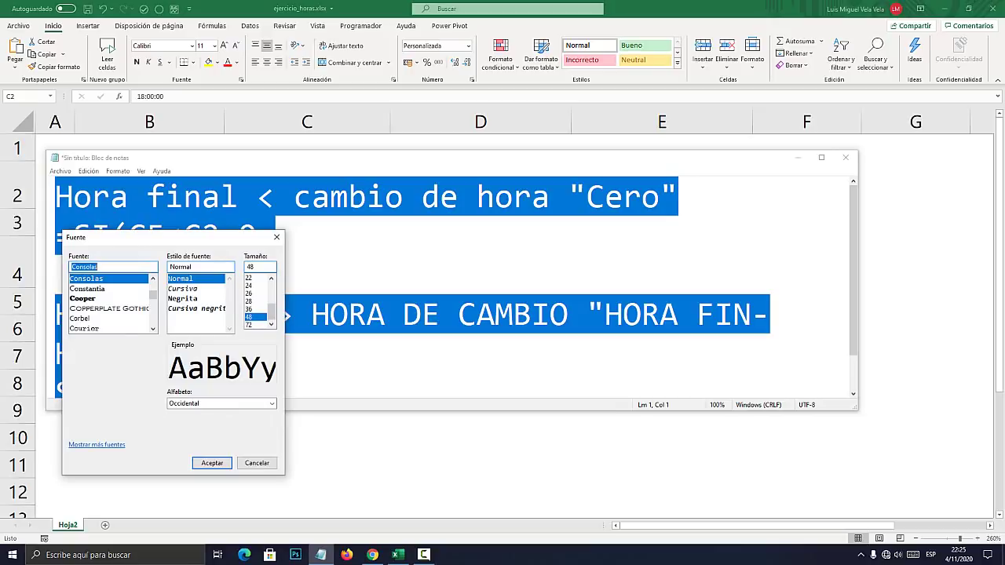
left_click(249, 309)
left_click(212, 462)
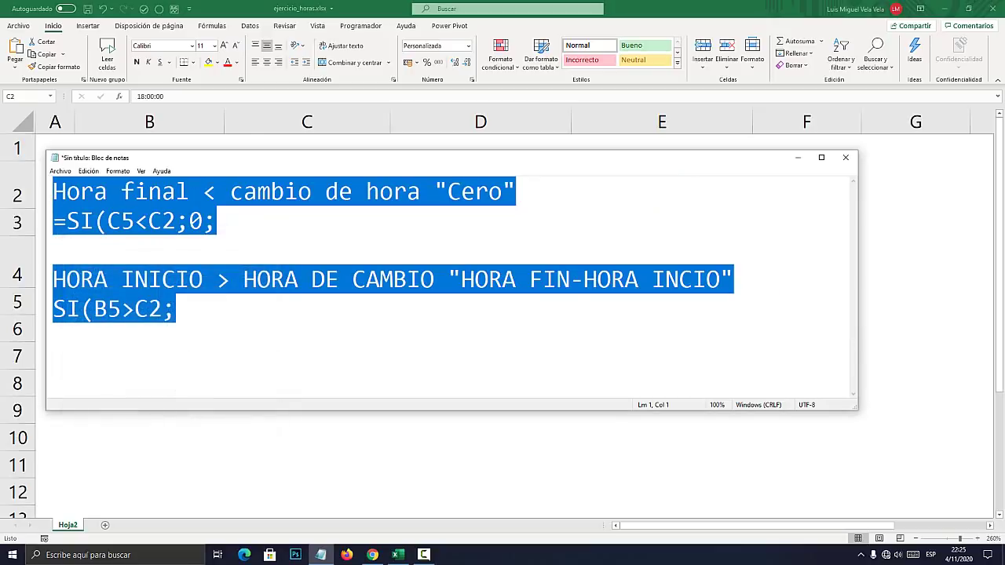
Reposition the note window and correct the misspelled INCIO to INICIO in the second condition's outcome
left_click_drag(293, 159, 438, 191)
left_click(323, 340)
left_click_drag(416, 309, 621, 309)
left_click(322, 338)
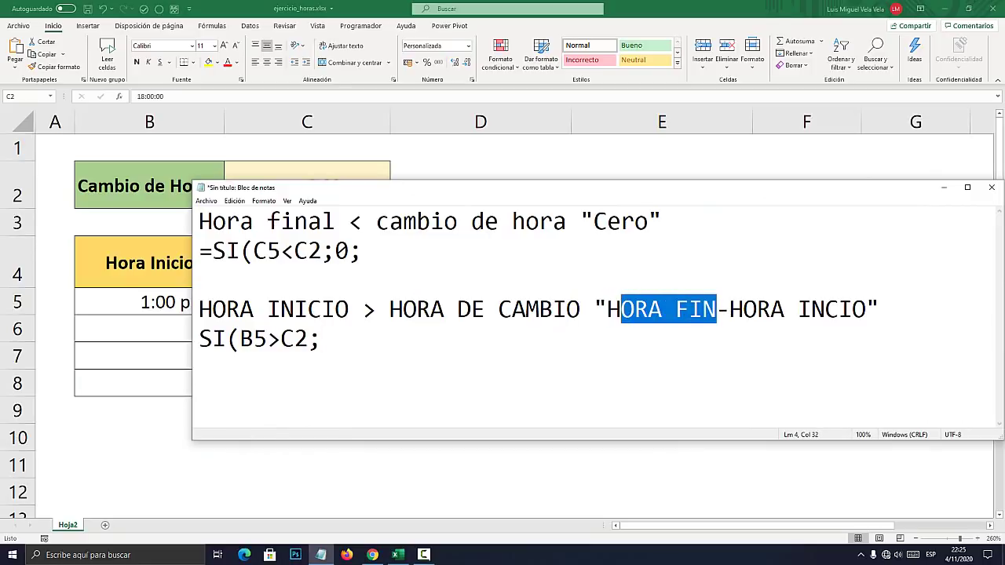
left_click(826, 310)
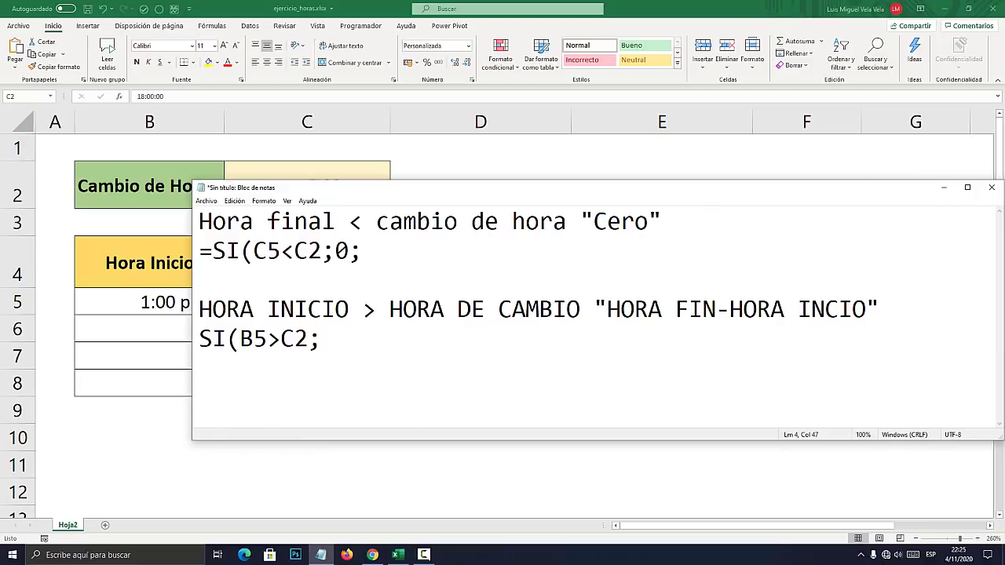
type("i")
key("BackSpace")
type("I")
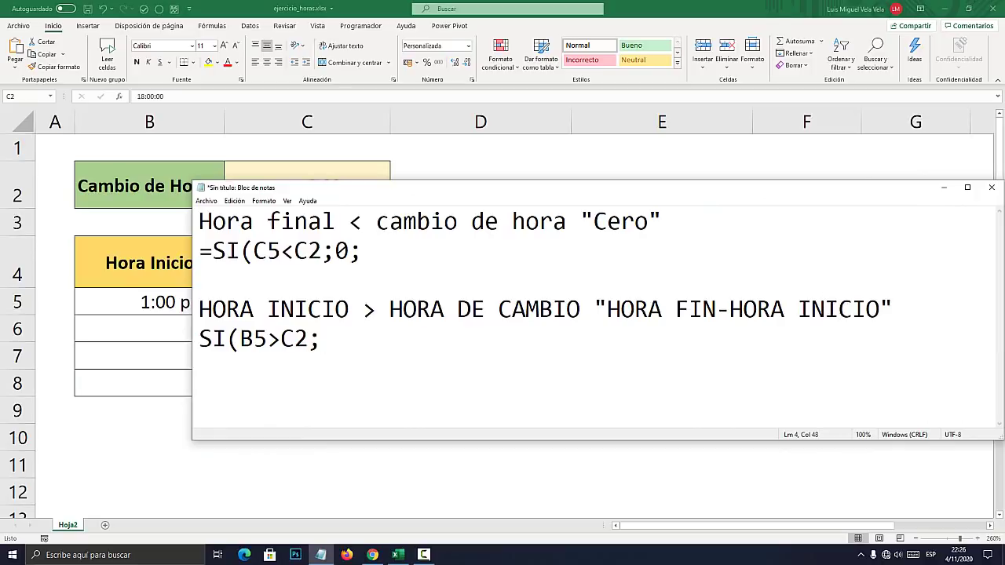
Extend the second formula line to SI(B5>C2;C5-B5; using the table cells as reference, and reread both conditions
left_click_drag(387, 190, 577, 186)
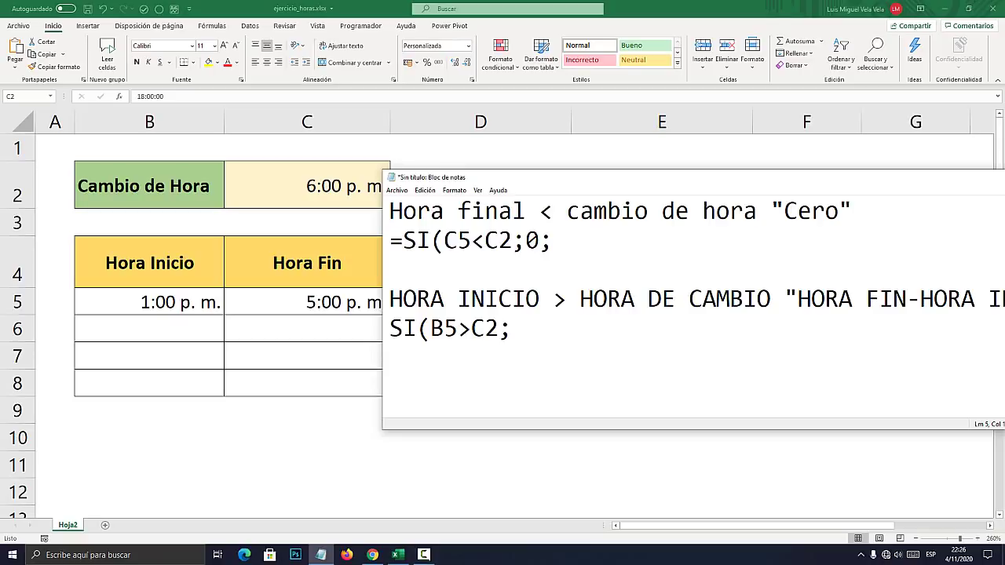
type("C5-B5;")
left_click_drag(855, 211, 391, 212)
left_click_drag(495, 179, 304, 179)
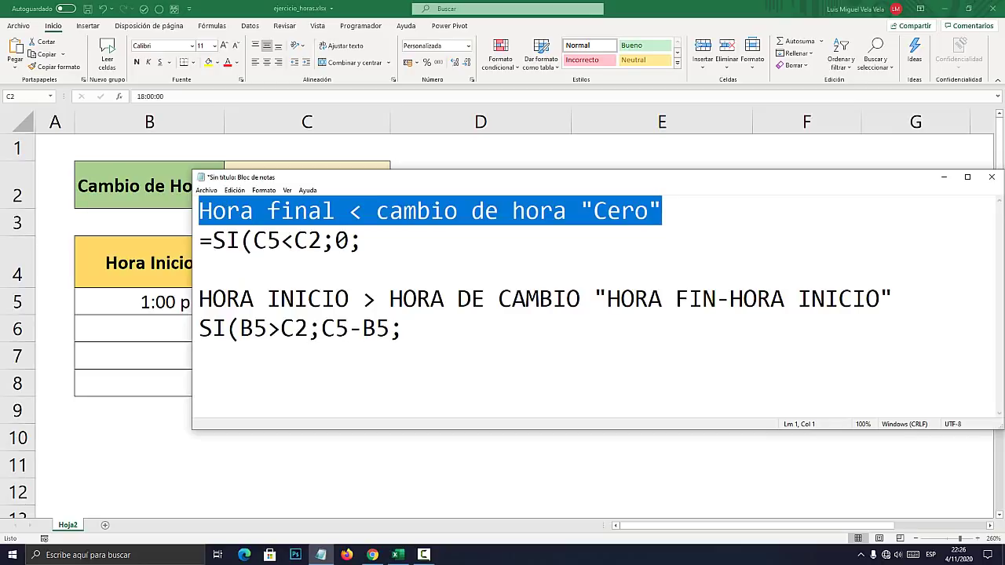
left_click_drag(893, 299, 199, 299)
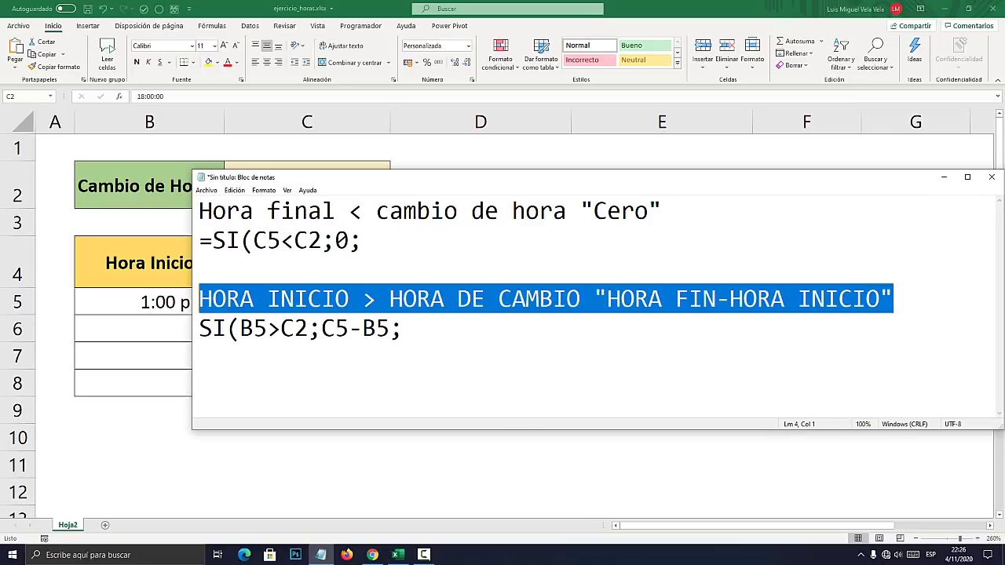
left_click(485, 300)
left_click_drag(580, 299, 199, 300)
Write HORA FINAL - CAMBIO DE HORA below the second formula line, leaving a blank line between
left_click(401, 329)
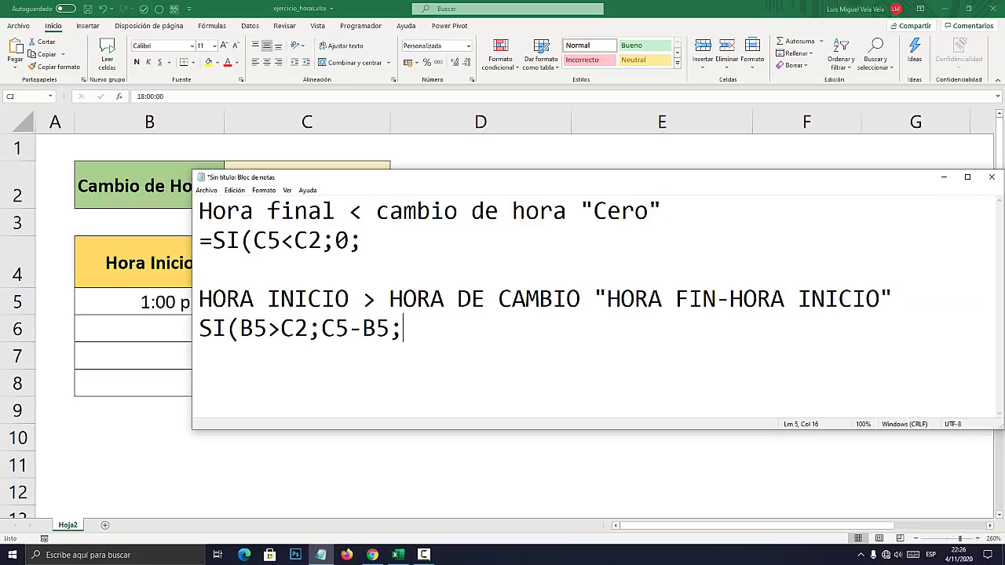
key("Return")
key("Return")
type("HORA FINAL ")
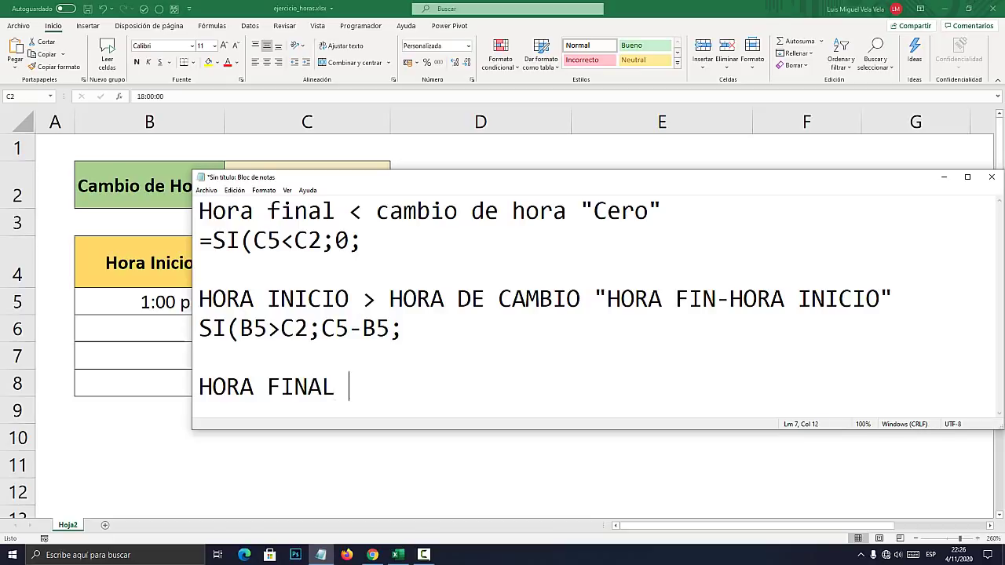
type("- CAMBIO DE HORA")
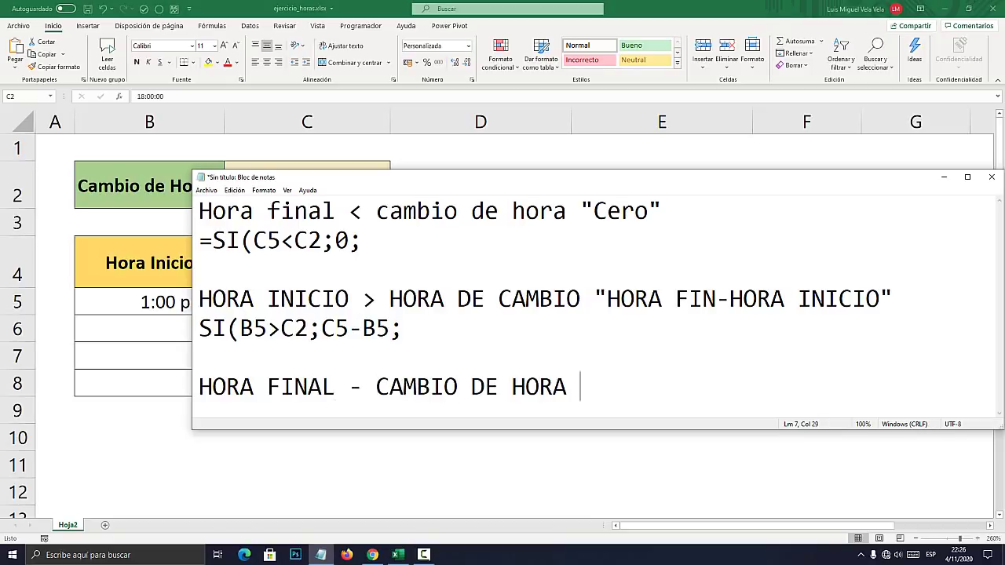
Check the end time and change-hour cells in the table, and write C5-C2 below the HORA FINAL - CAMBIO DE HORA note
left_click_drag(379, 178, 614, 171)
left_click(345, 302)
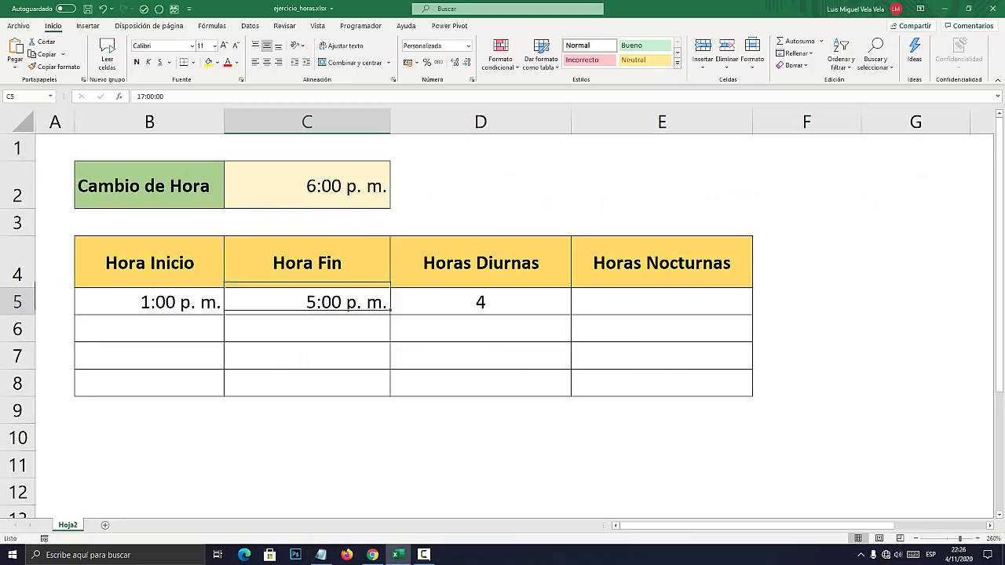
left_click(338, 186)
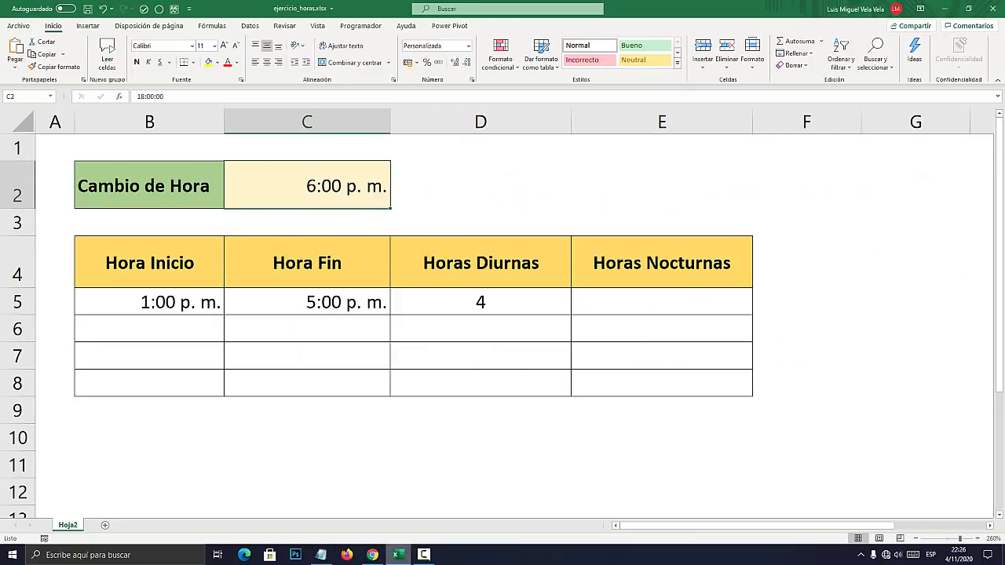
left_click(322, 555)
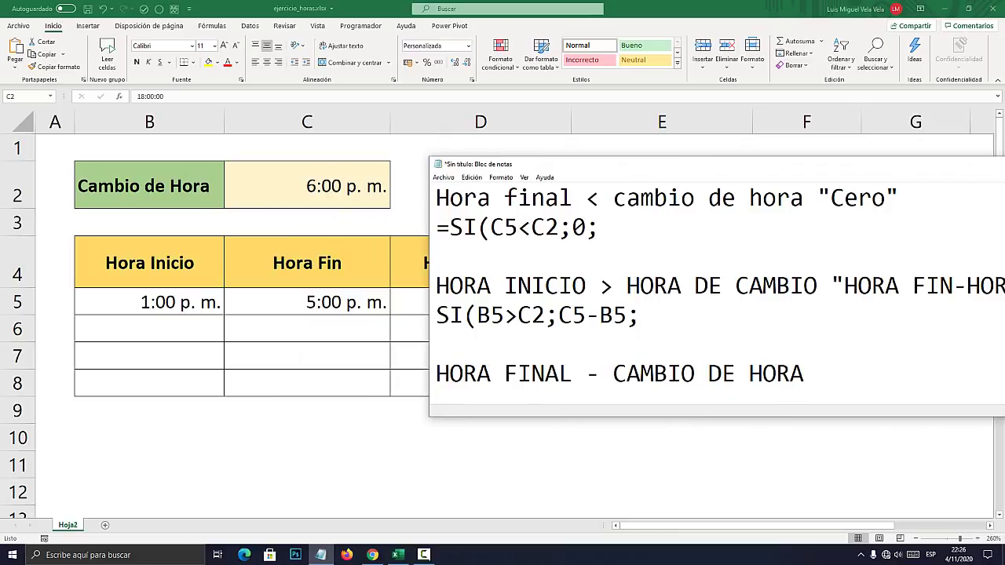
key("Return")
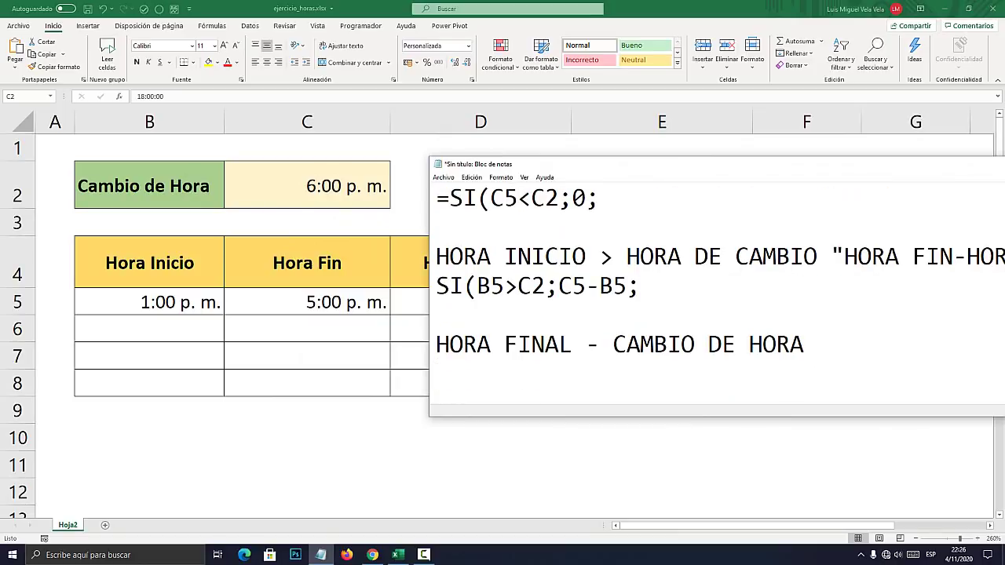
type("C5-C2")
Enlarge the note window and copy the first formula part =SI(C5<C2;0; to a new line below C5-C2, leaving a blank line between
left_click_drag(614, 156, 585, 37)
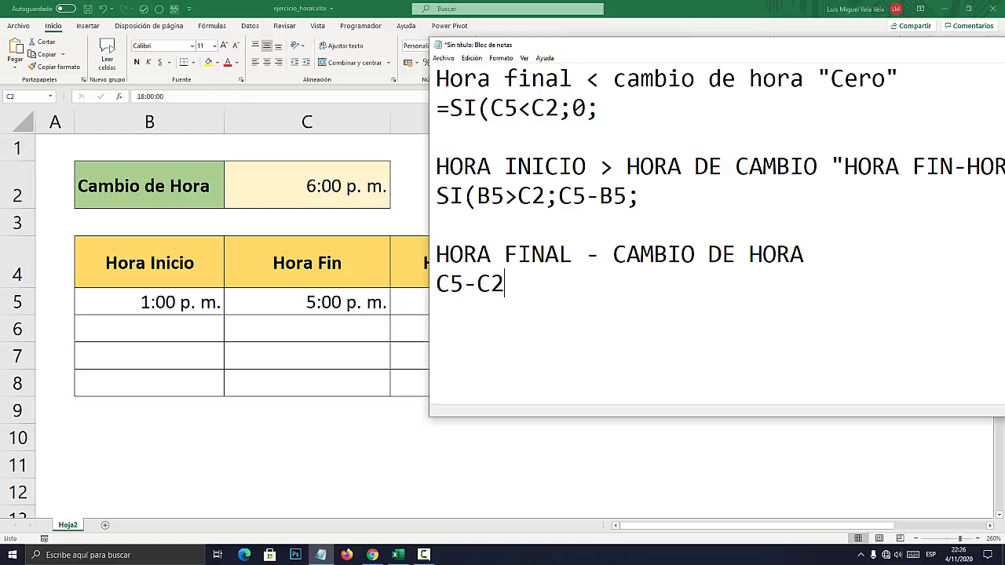
left_click_drag(599, 108, 437, 109)
key("ctrl+c")
left_click(464, 283)
key("Return")
key("Return")
key("ctrl+v")
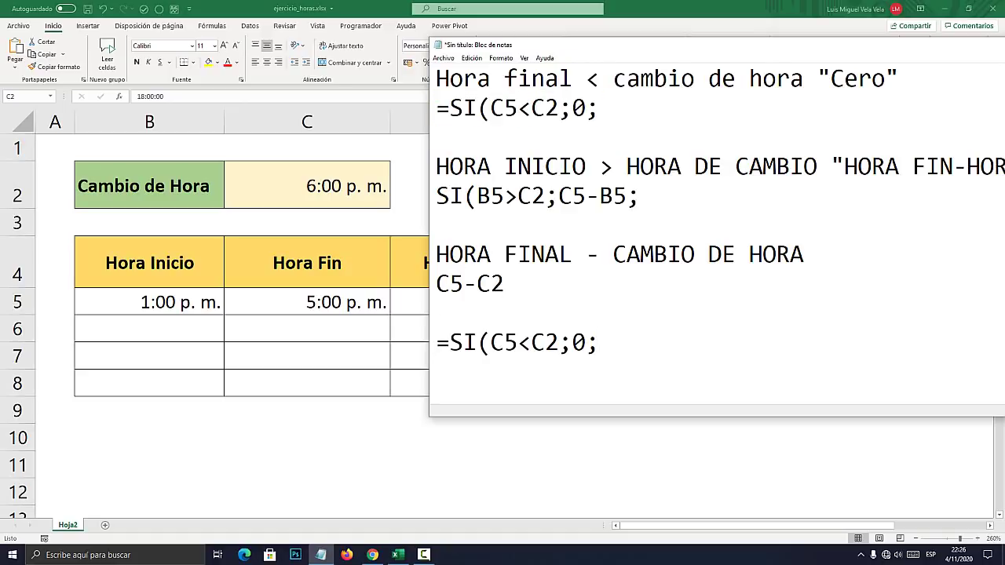
Complete the combined line as =SI(C5<C2;0;SI(B5>C2;C5-B5;C5-C2)) by copying in the second and third formula parts and closing both parentheses
left_click_drag(640, 196, 436, 196)
key("ctrl+c")
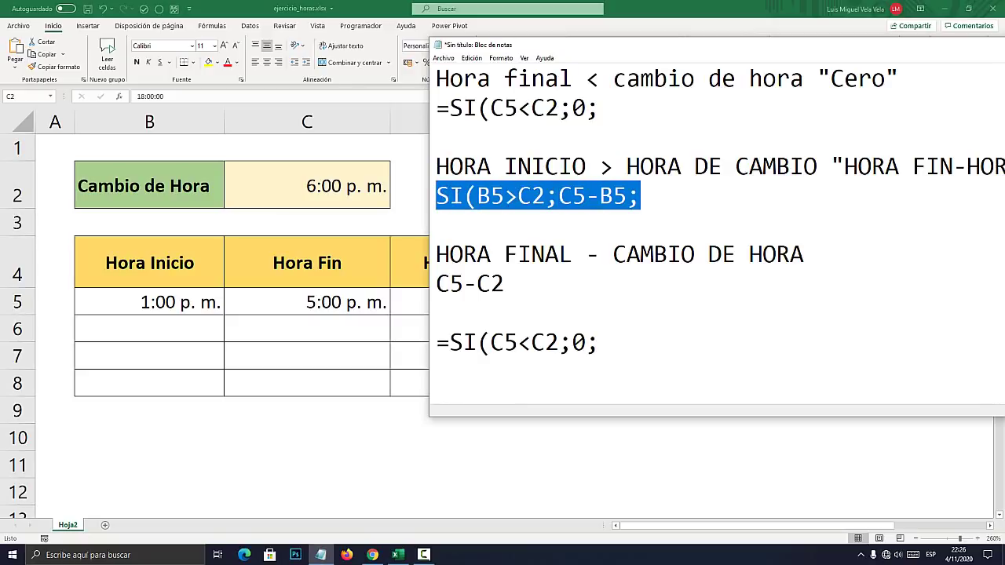
left_click(600, 343)
key("ctrl+v")
left_click_drag(505, 284, 437, 283)
key("ctrl+c")
left_click(802, 344)
key("ctrl+v")
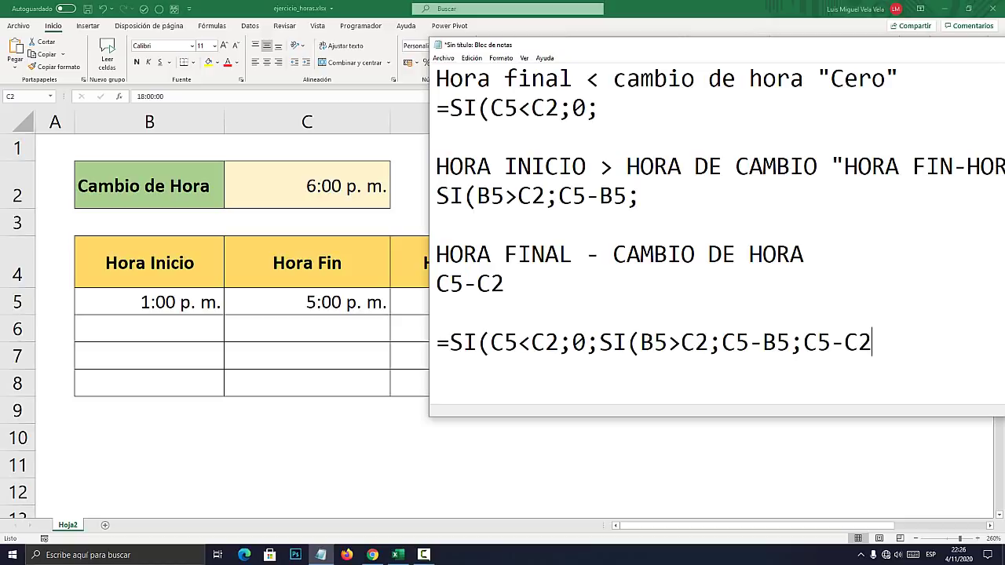
type("))")
Reposition the note window and remove the three partial formulas under the conditions, keeping the combined formula
left_click_drag(564, 46, 338, 81)
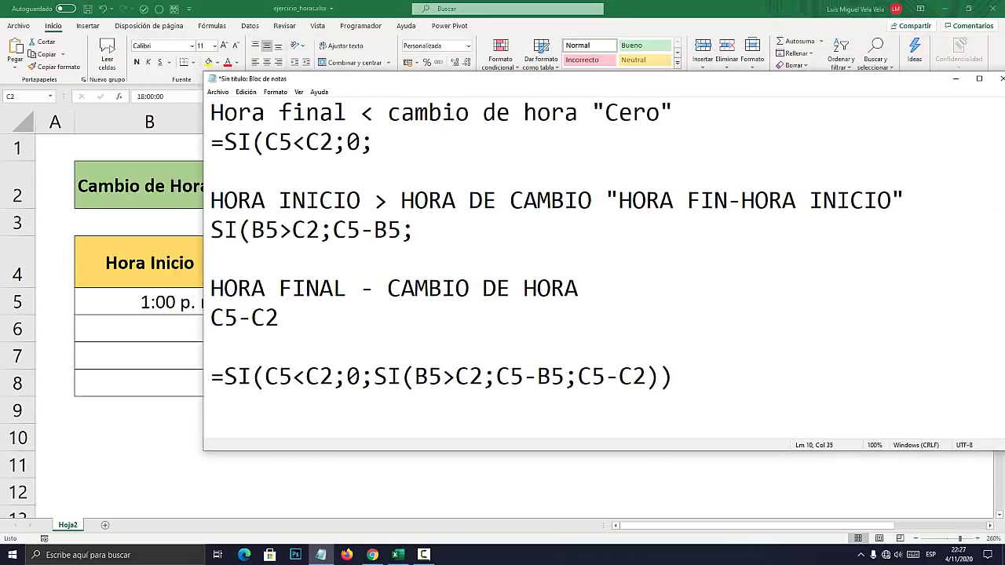
left_click_drag(374, 141, 210, 142)
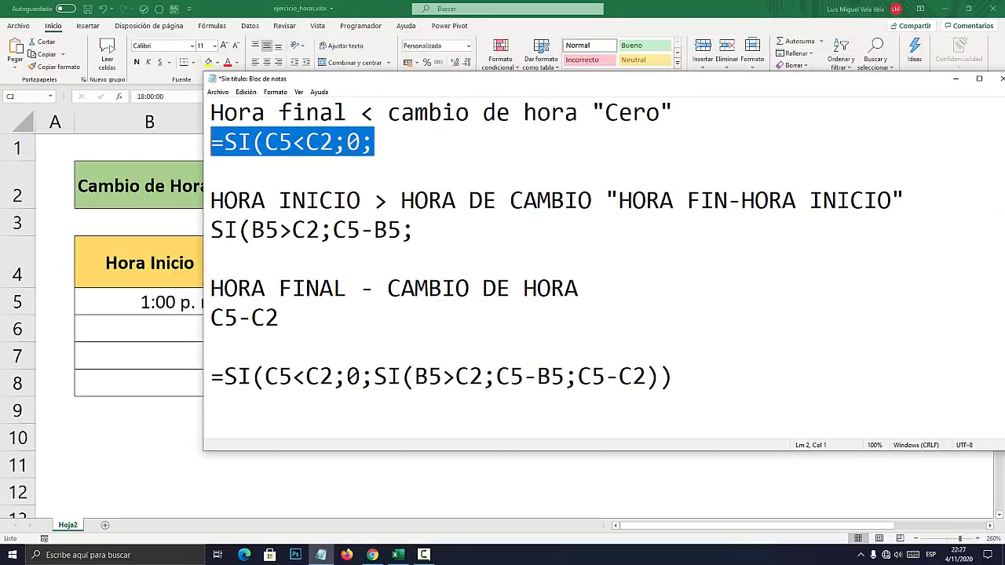
key("ctrl+x")
left_click_drag(412, 230, 210, 229)
key("ctrl+x")
left_click_drag(279, 317, 210, 318)
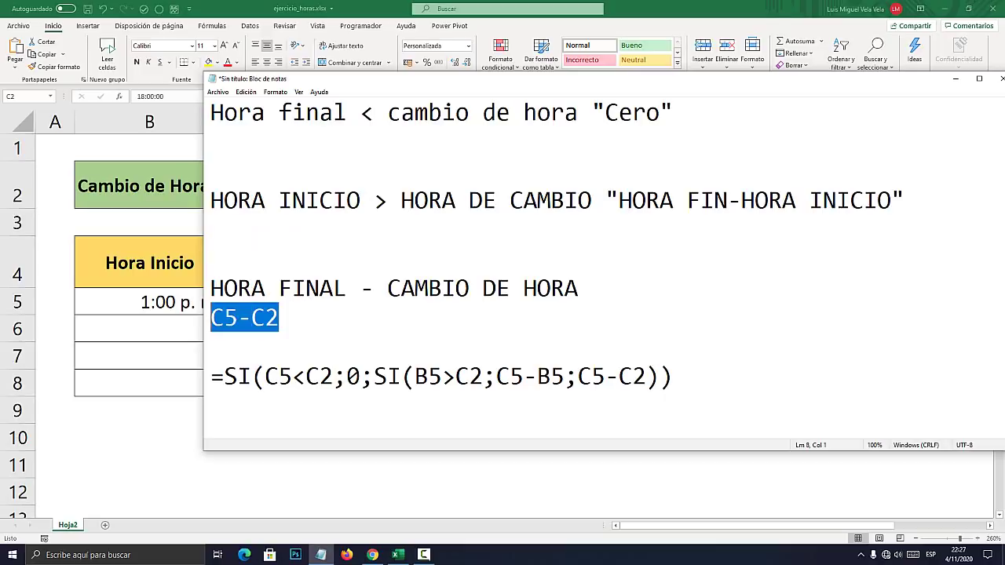
key("ctrl+x")
Reread the three written conditions and the combined formula in the note
left_click_drag(677, 112, 210, 112)
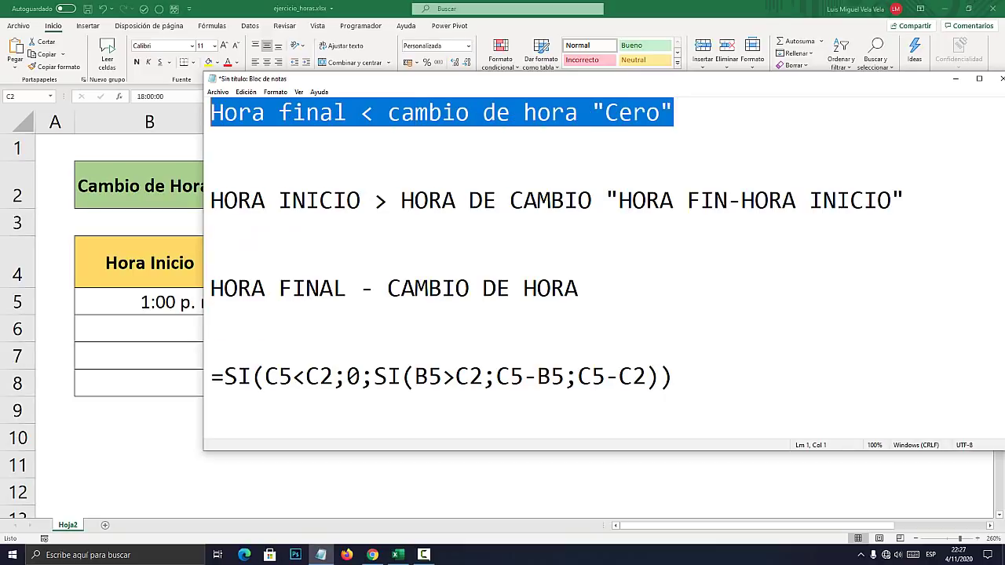
left_click_drag(904, 200, 211, 201)
left_click_drag(592, 289, 210, 288)
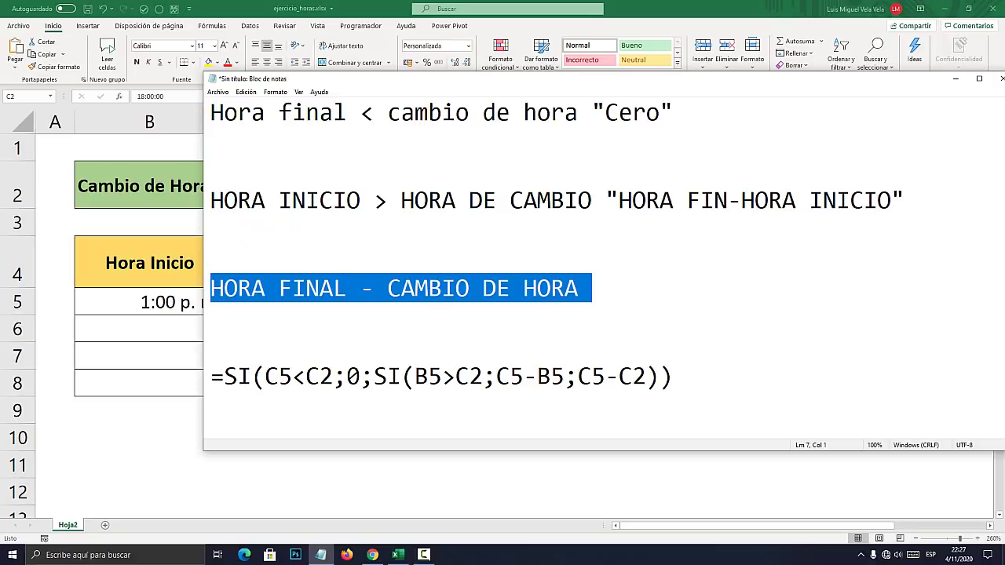
triple_click(428, 288)
left_click(387, 377)
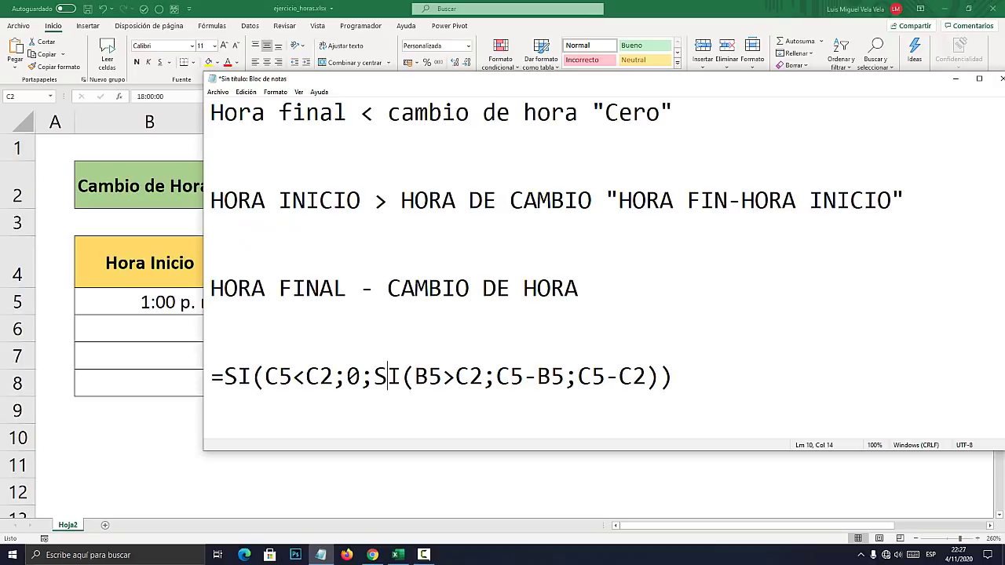
triple_click(387, 376)
Switch to Excel and start the night hours formula in E5 with =SI(C5<C2;0;
key("alt+Tab")
left_click(662, 302)
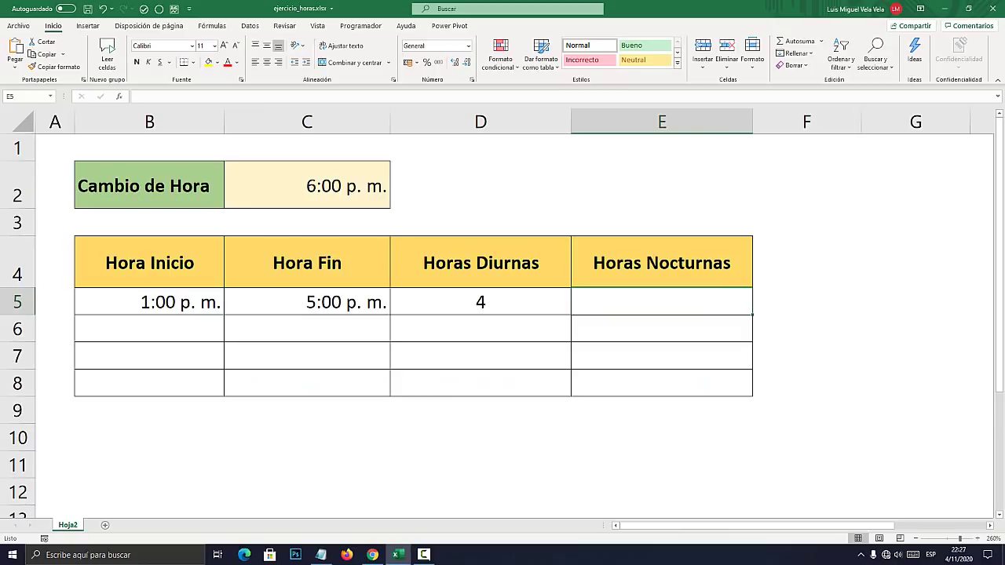
type("=S")
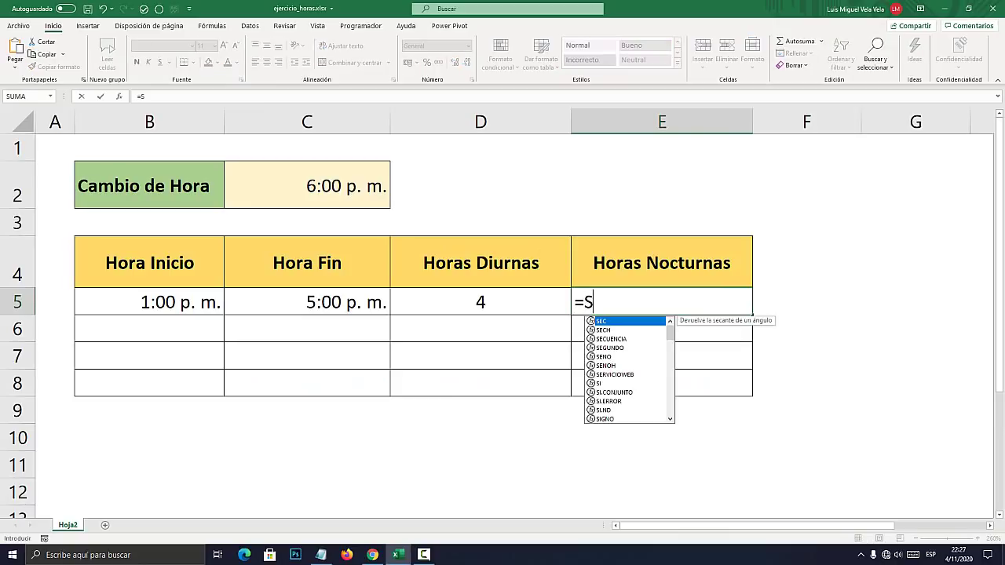
type("I(")
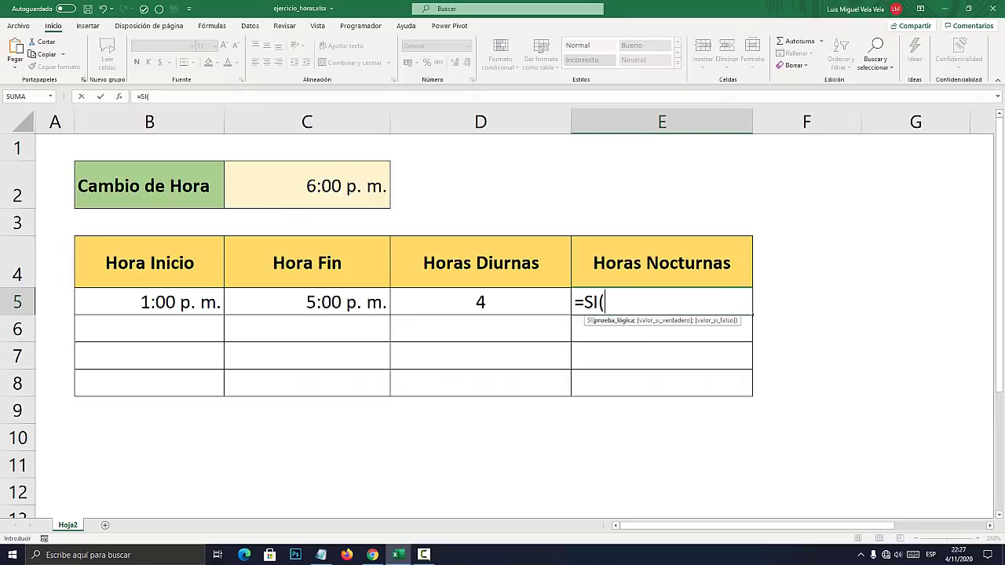
left_click(307, 302)
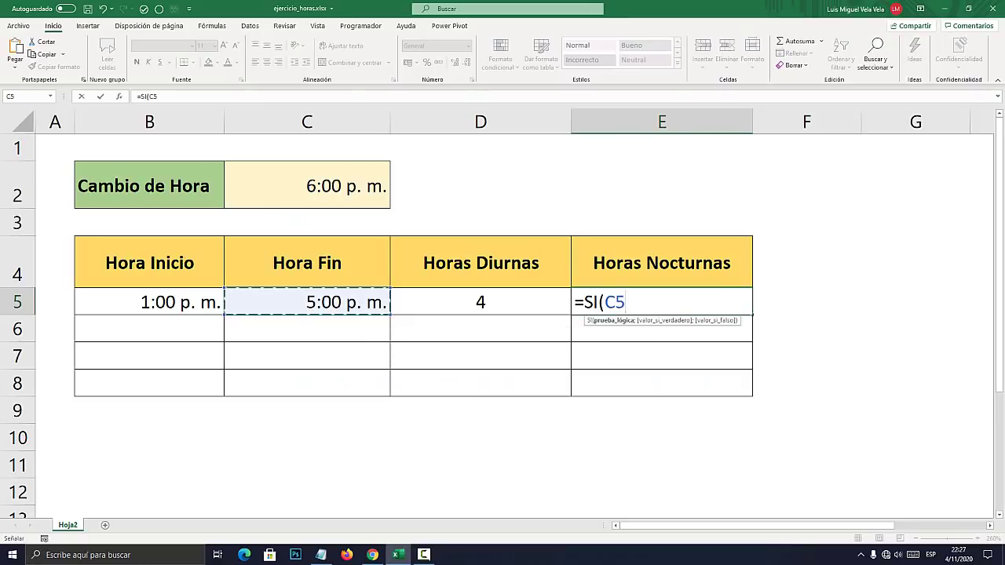
type("<")
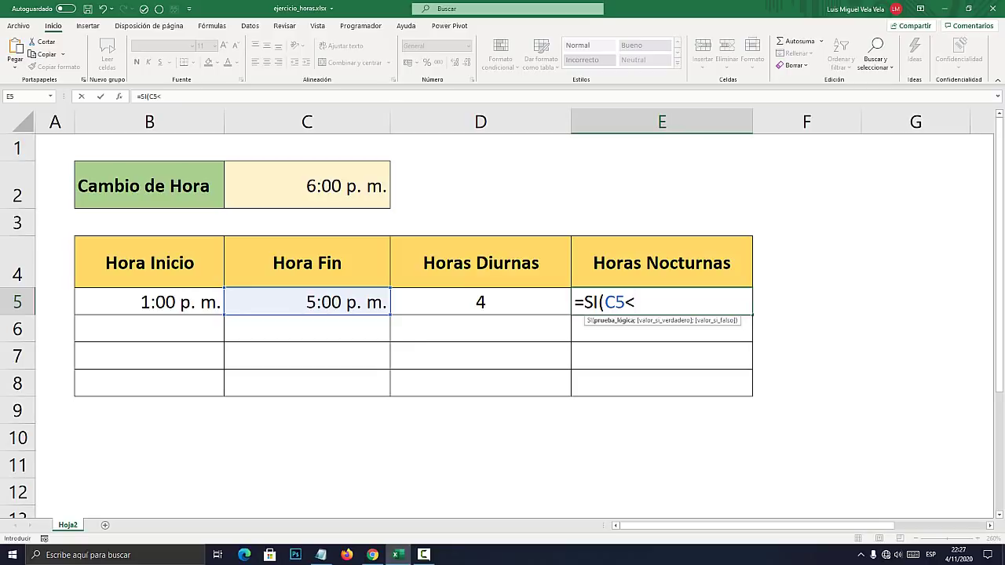
left_click(307, 185)
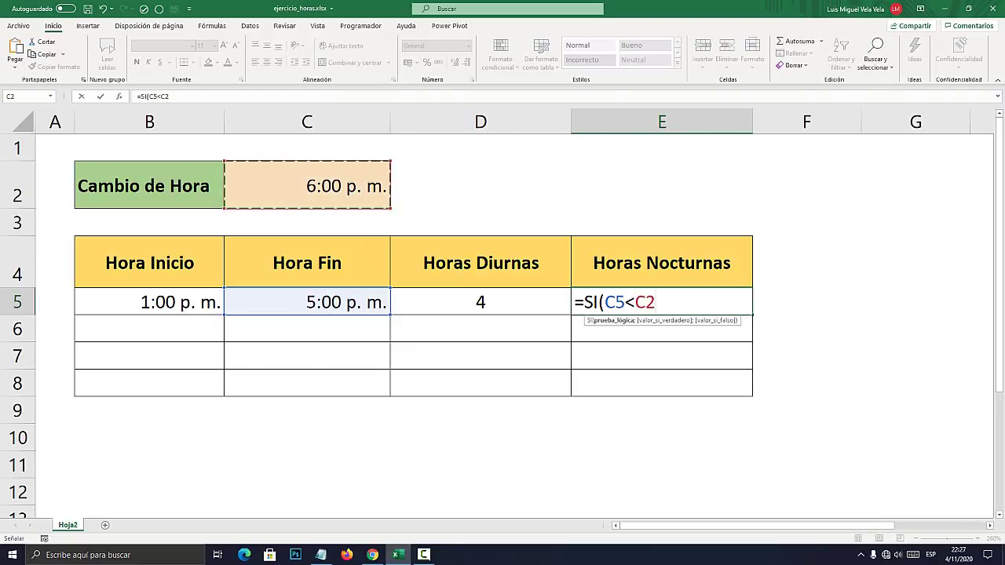
type(";")
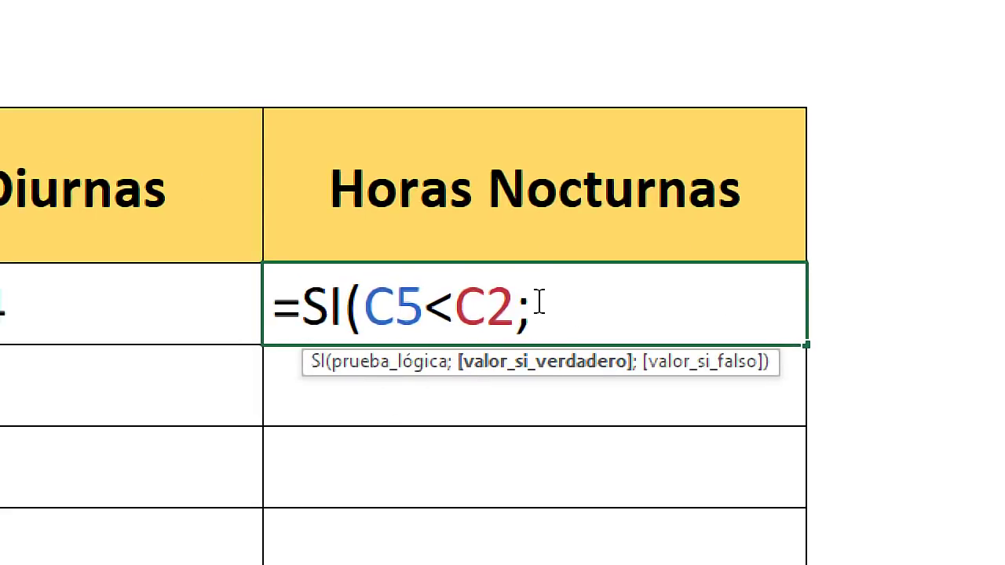
type("0;")
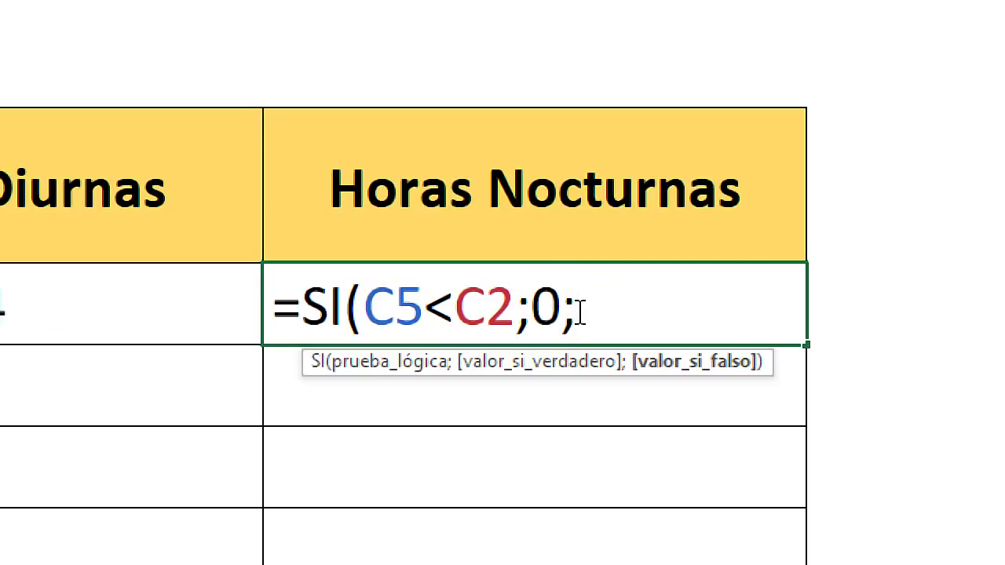
Nest a second SI in the E5 formula that tests B5>C2 and returns C5-B5 when true
type("SI")
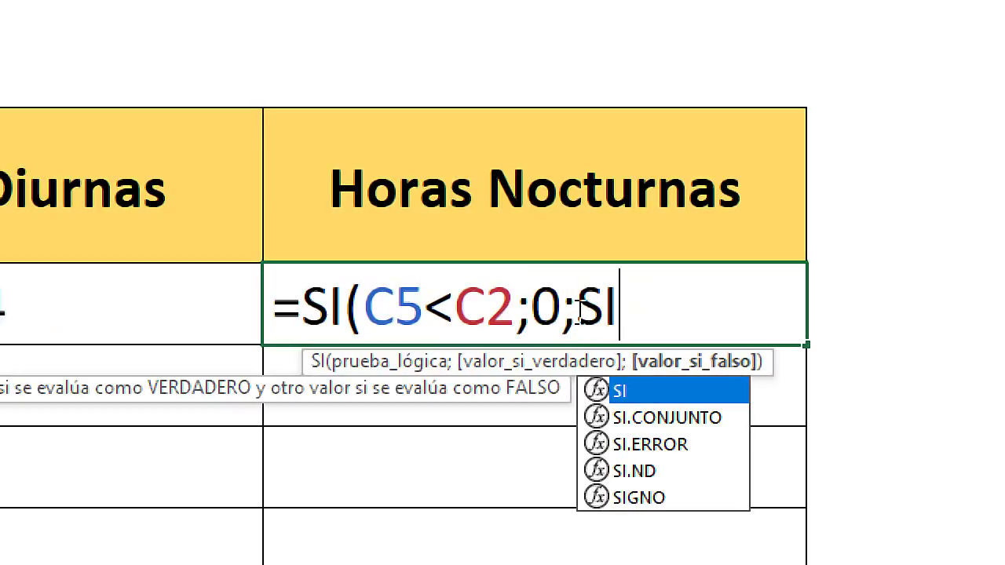
key("Tab")
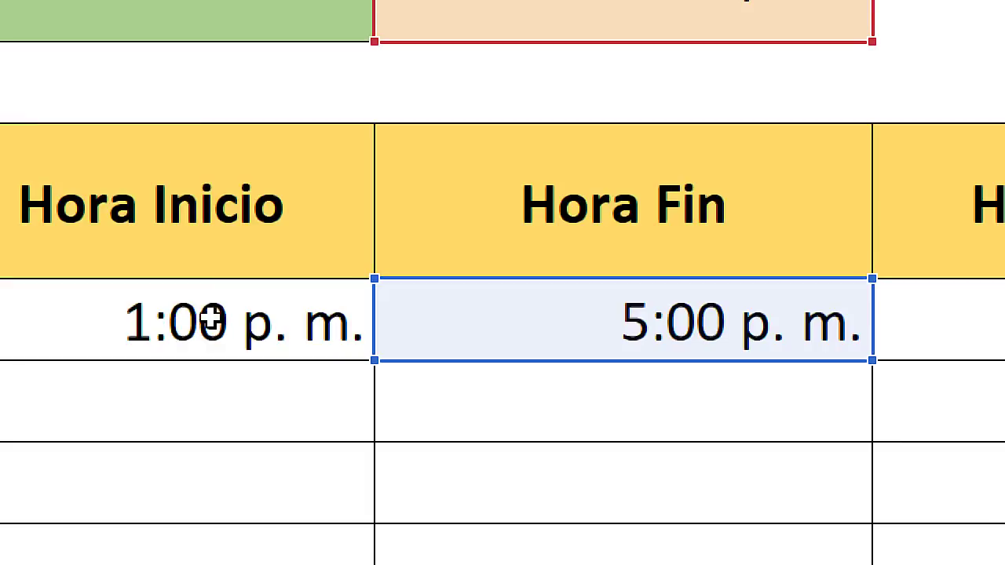
left_click(168, 299)
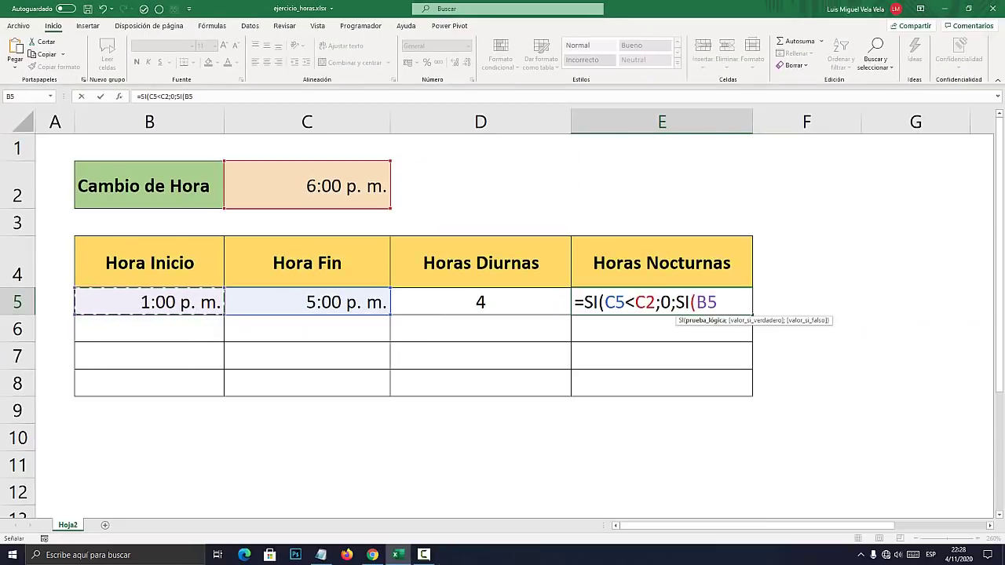
type(">")
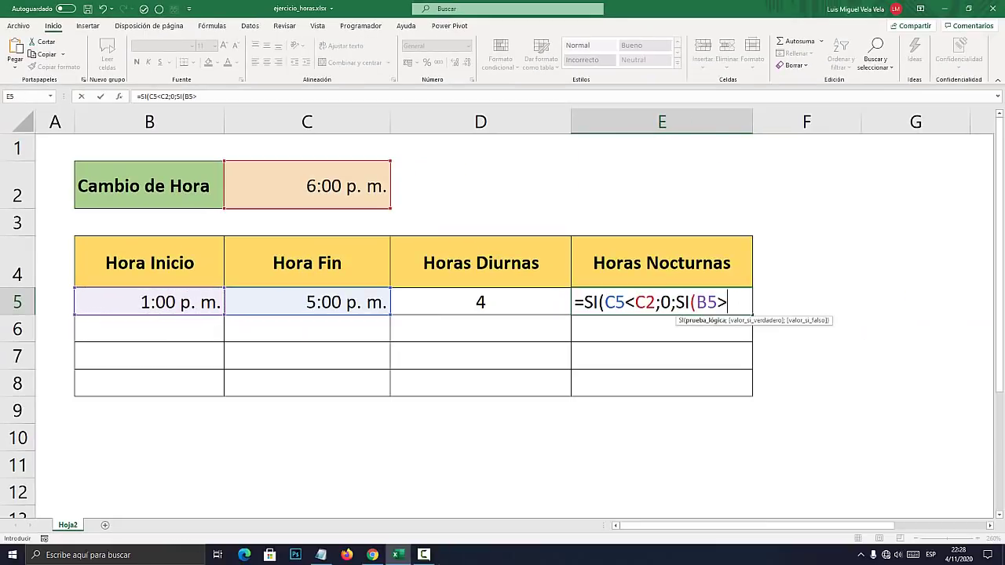
left_click(307, 186)
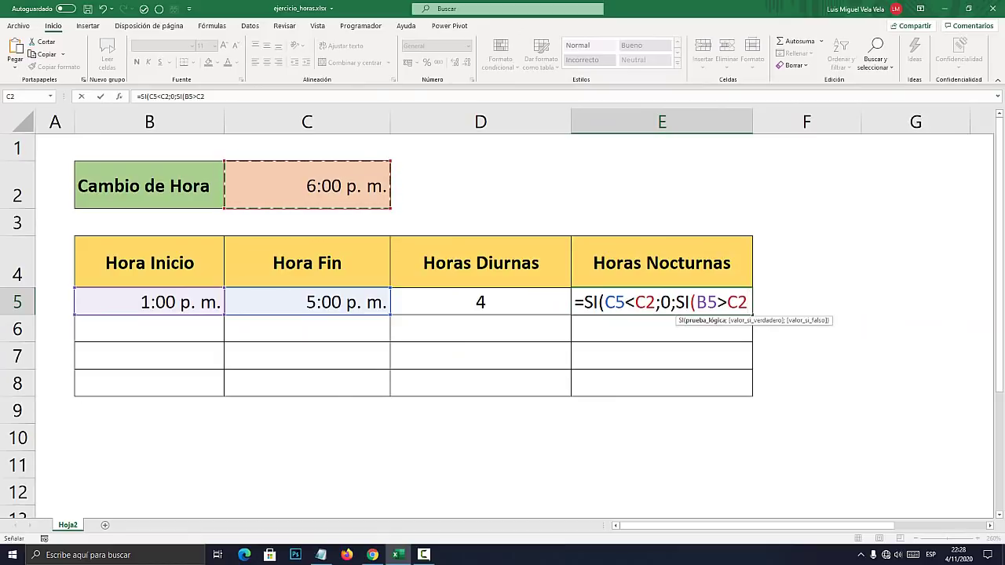
type(";")
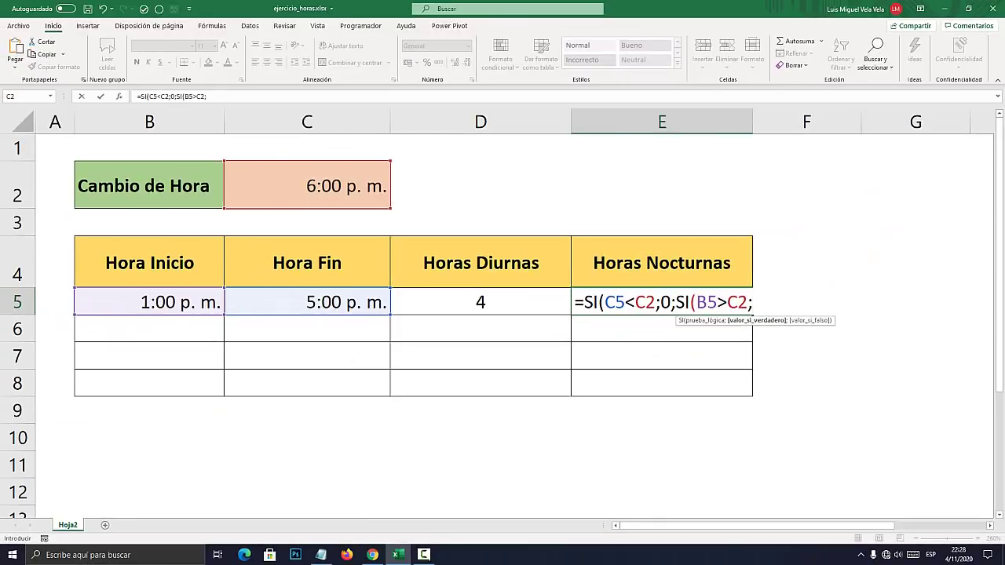
left_click(307, 302)
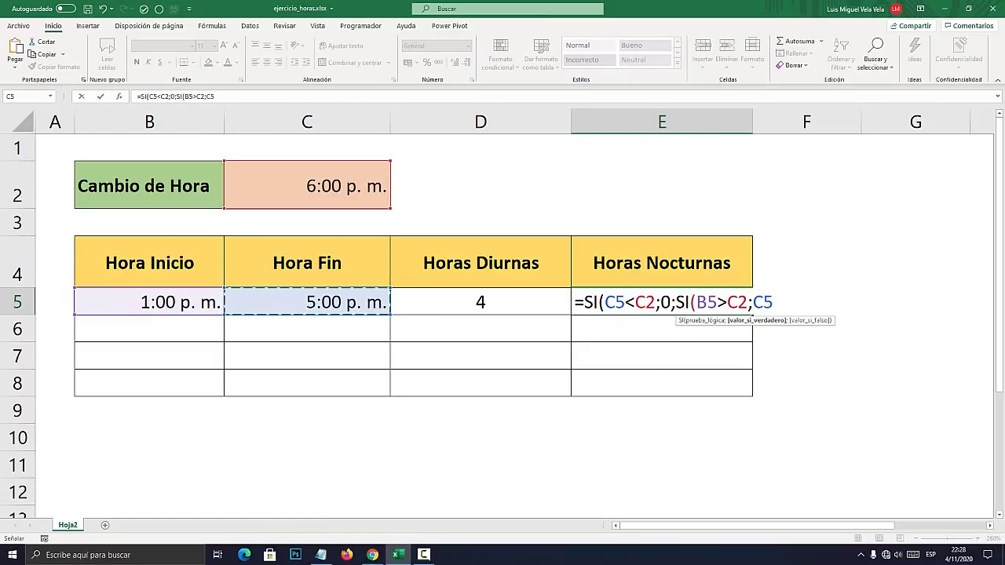
type("-")
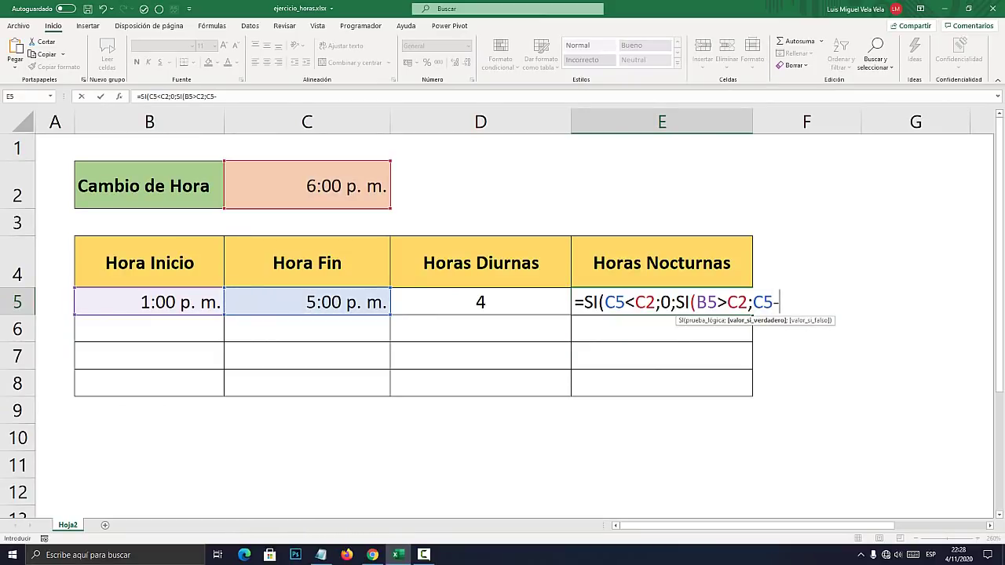
left_click(150, 302)
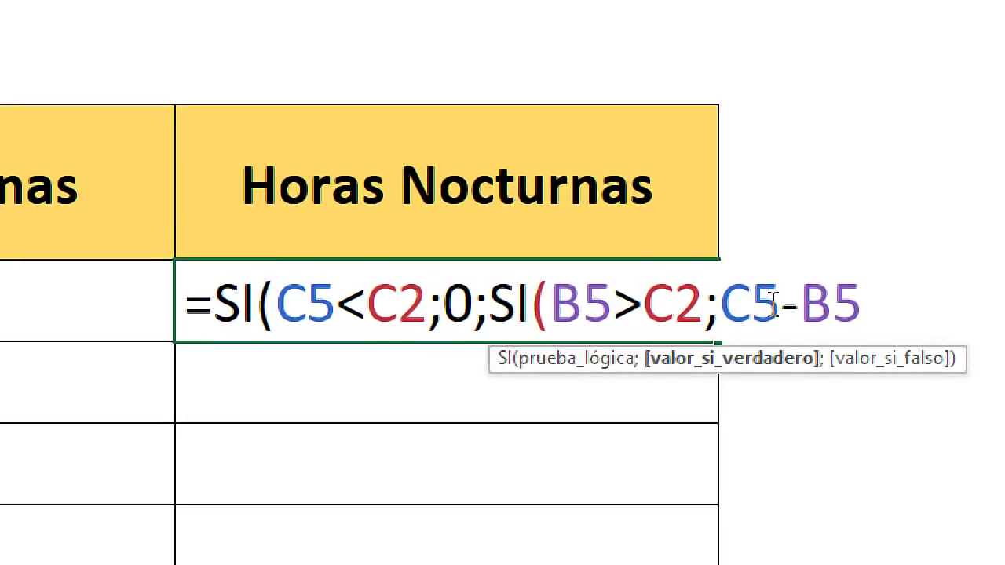
left_click_drag(754, 301, 801, 302)
left_click(801, 301)
type(";")
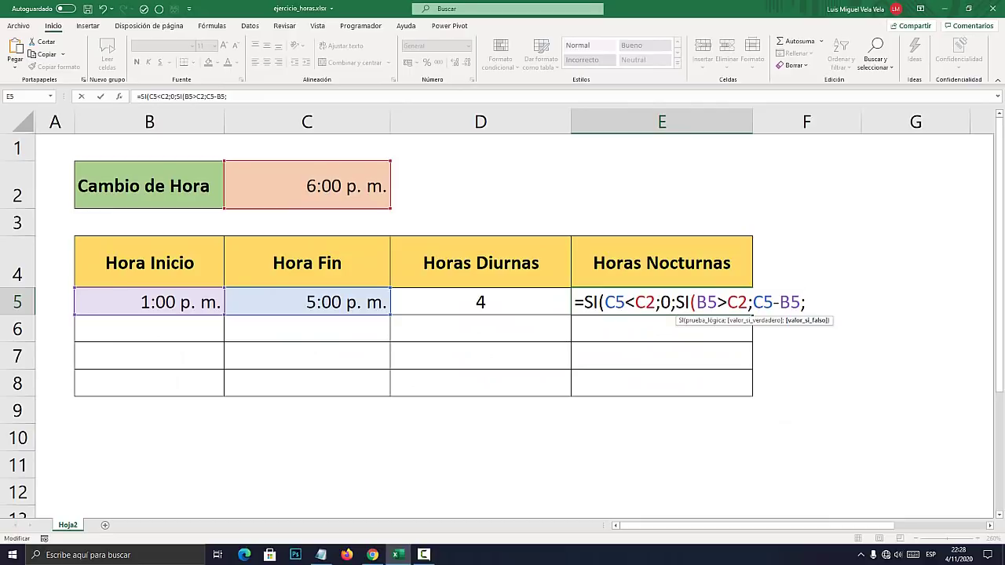
Complete the night hours formula in E5 with C5-C2 as the false result and close both SI functions
left_click(307, 301)
type("-")
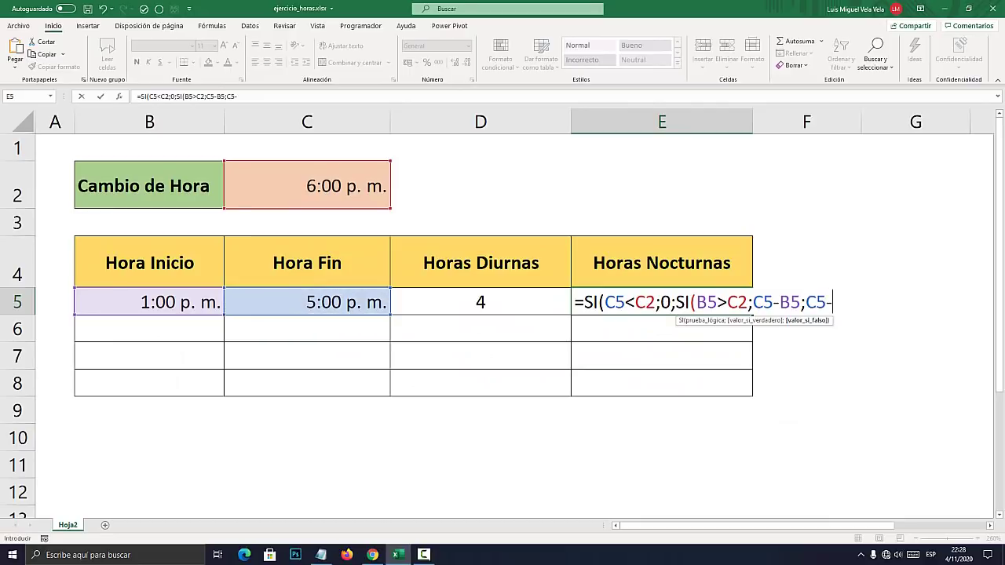
left_click(307, 186)
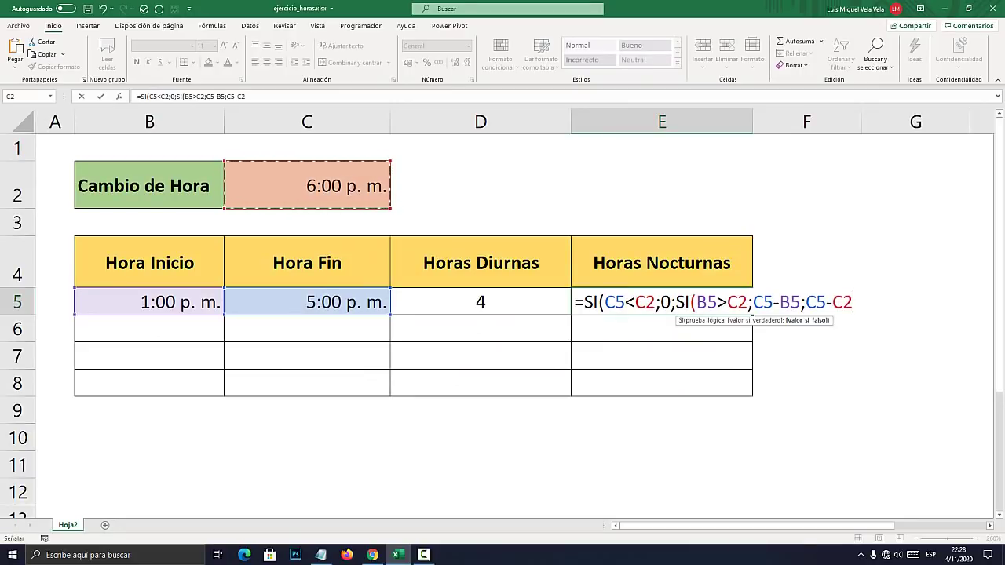
type(")")
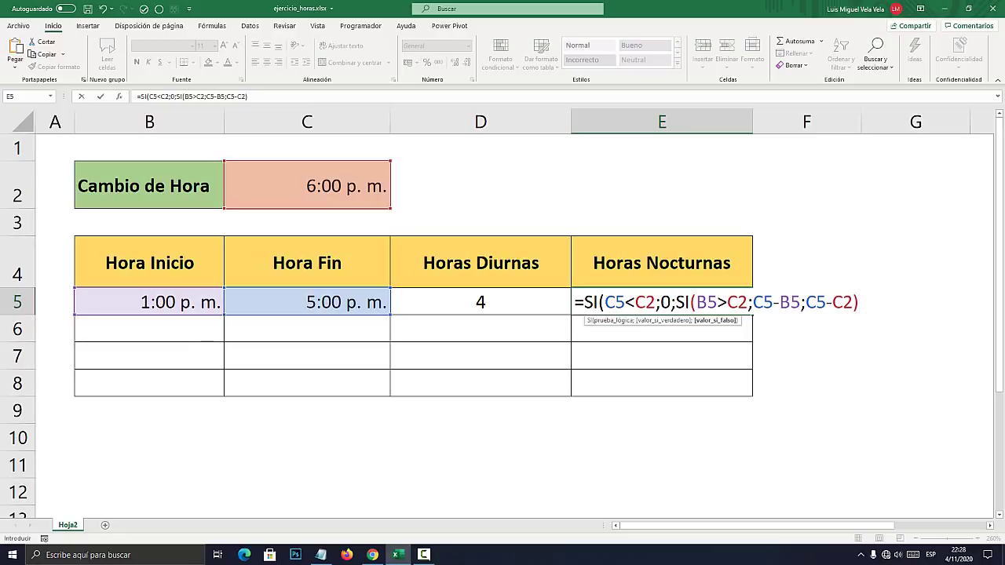
type(")")
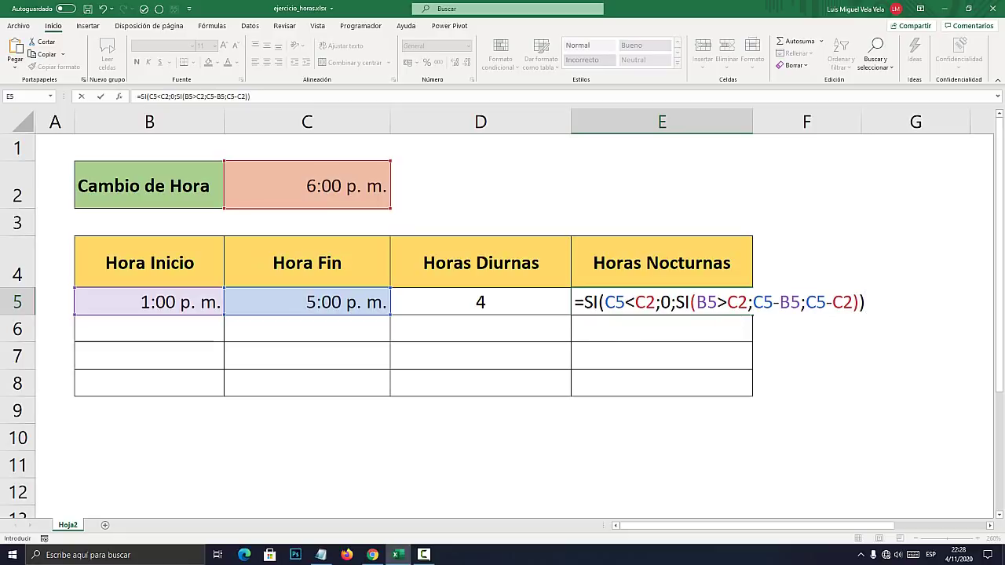
key("Return")
key("Up")
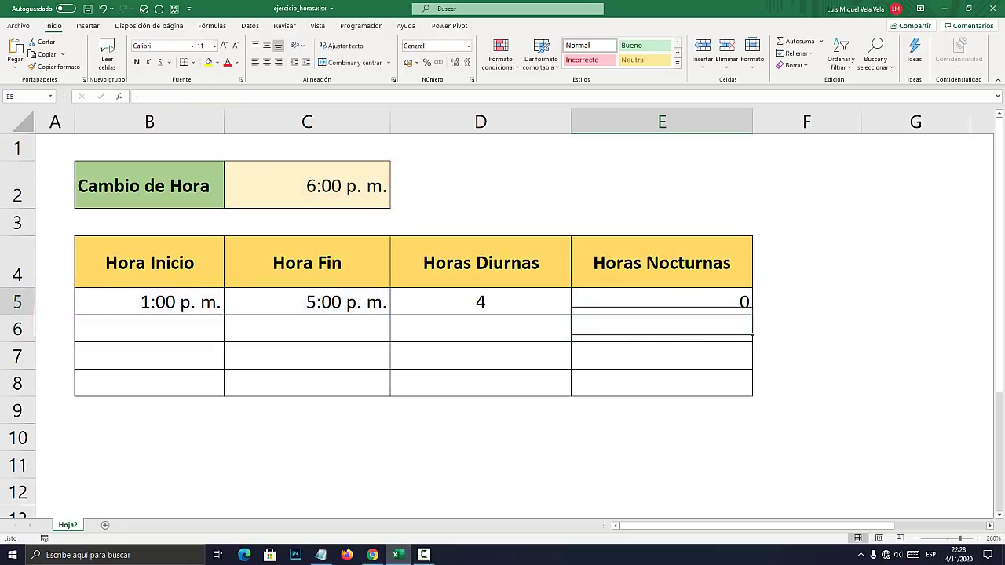
Change the end time in C5 to 20:00:00
key("Left")
key("Left")
key("F2")
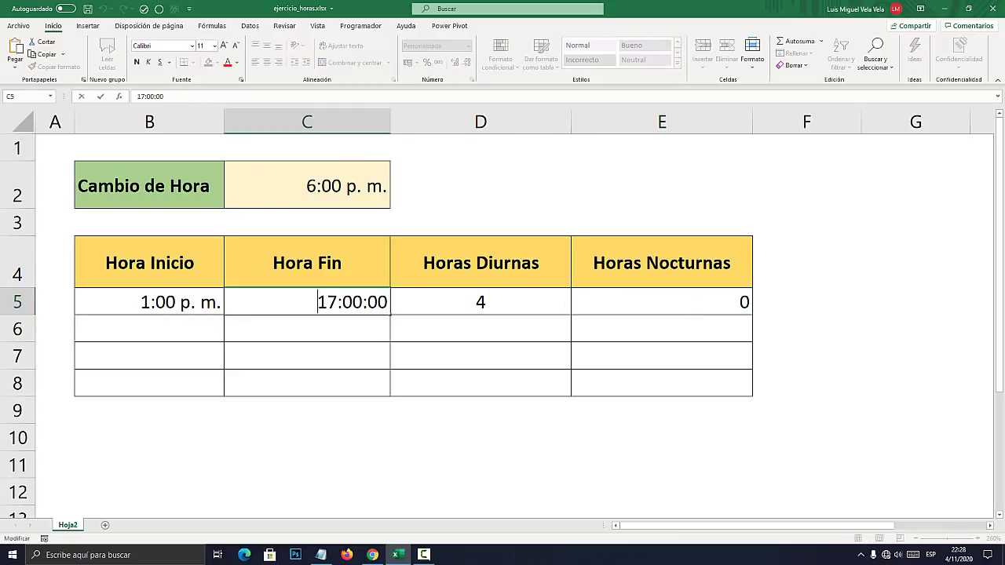
left_click_drag(338, 303, 317, 302)
key("Escape")
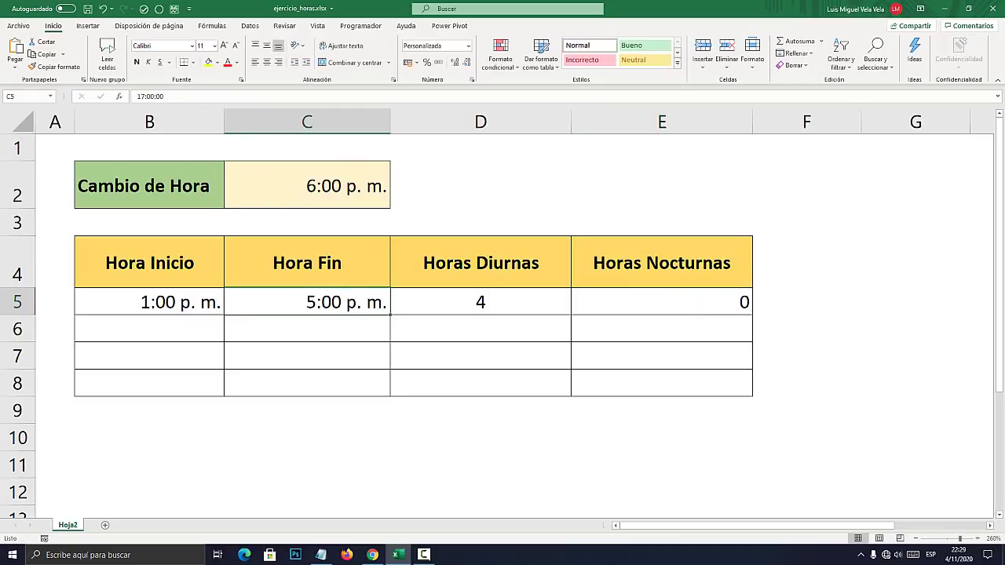
key("F2")
left_click_drag(245, 302, 225, 302)
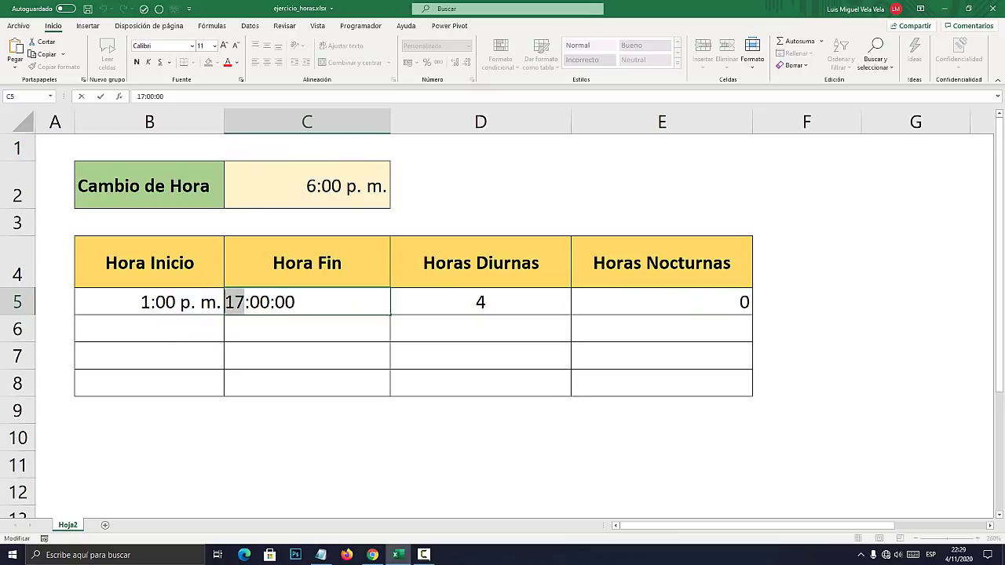
type("20")
key("Return")
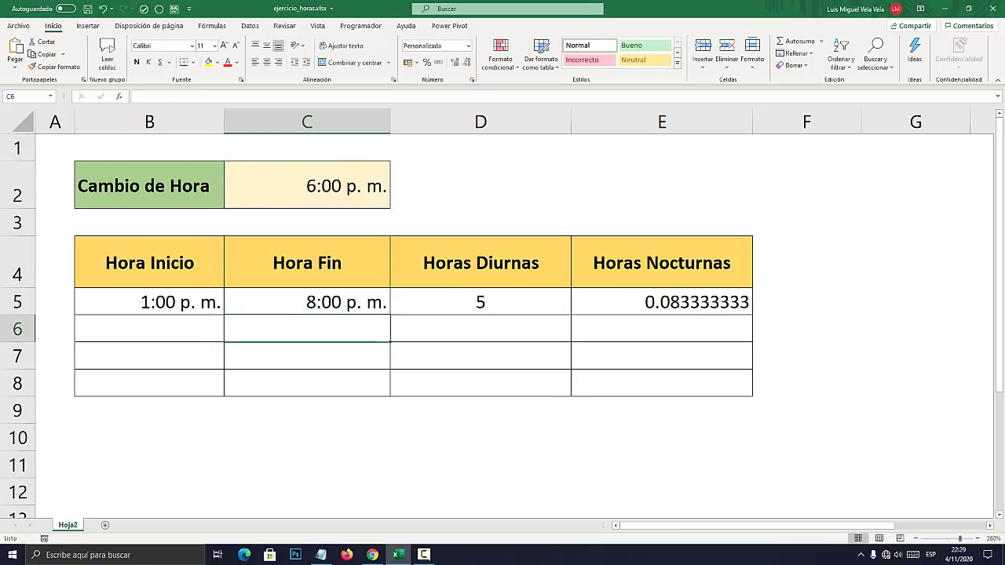
Multiply the whole night hours formula in E5 by 24 to convert its result to hours
left_click(662, 302)
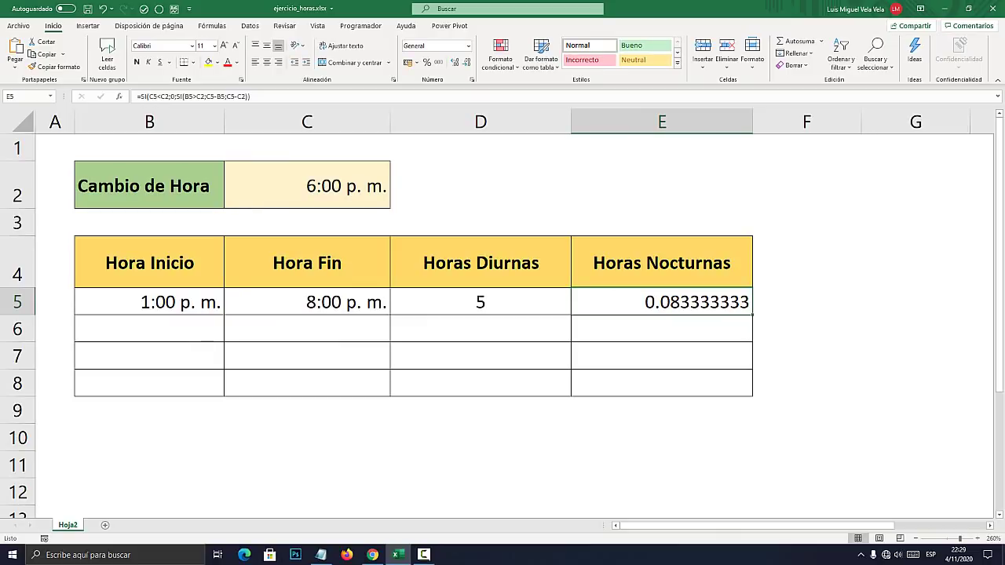
double_click(684, 302)
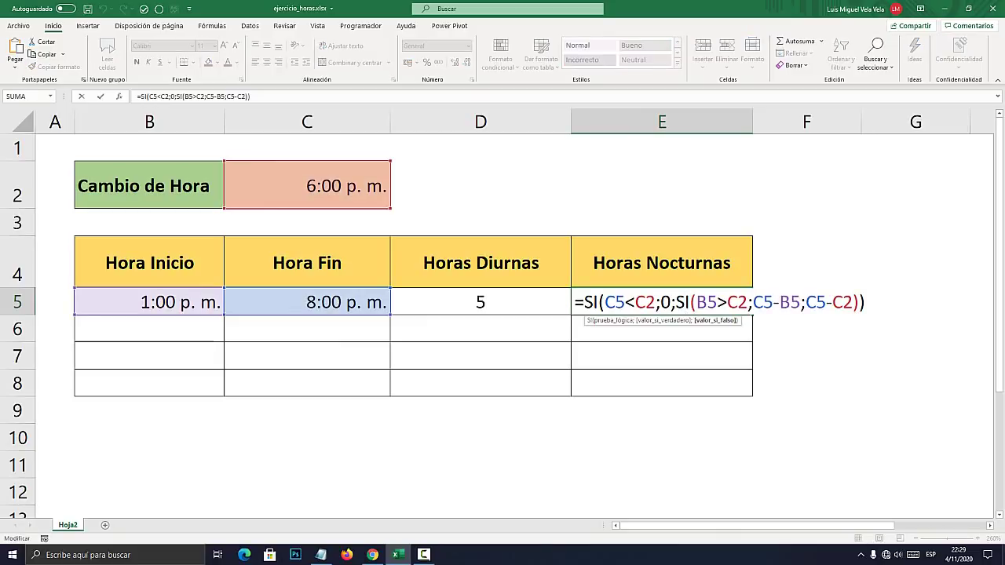
left_click(865, 302)
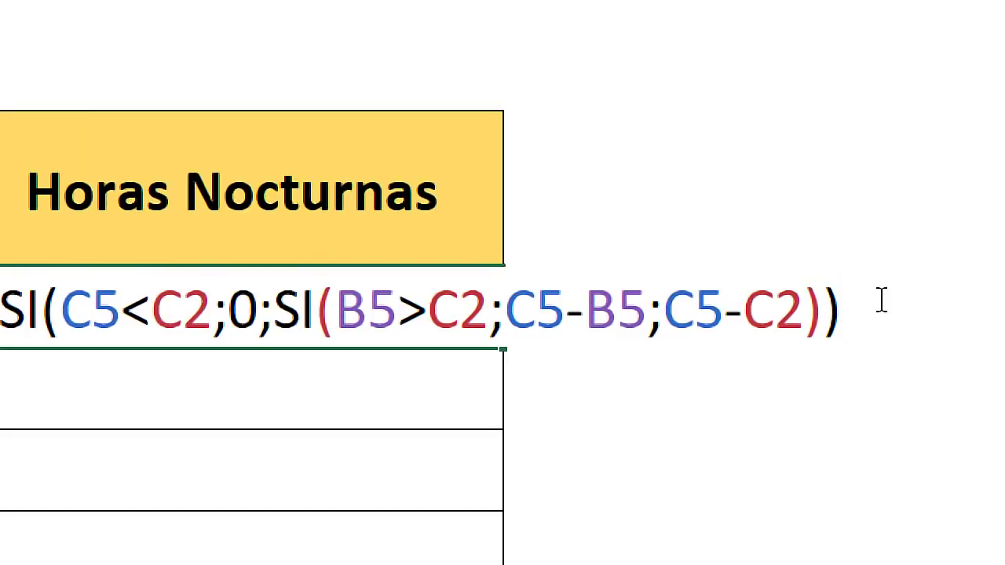
type("*24")
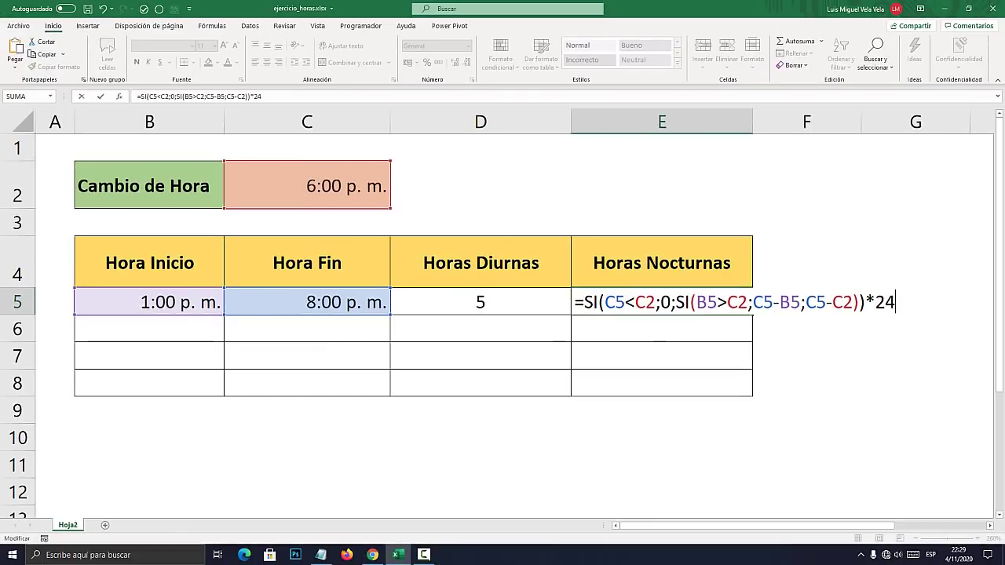
key("Return")
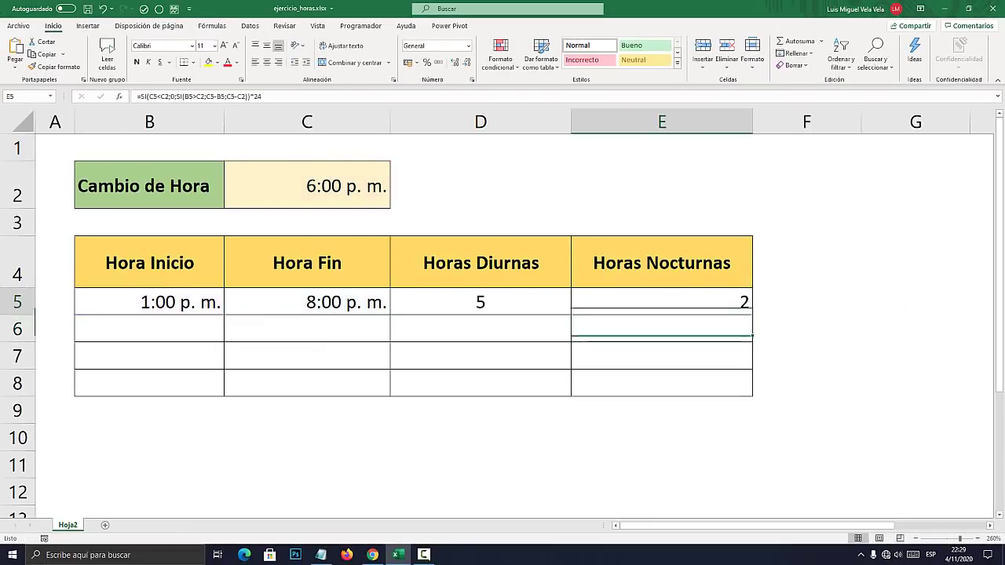
key("Up")
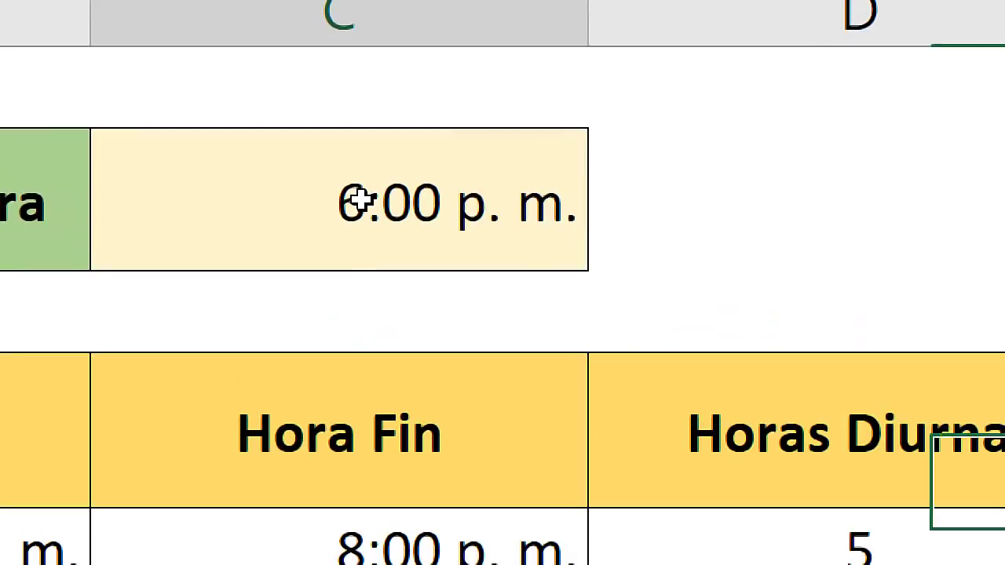
Check the change hour in C2 against the start and end times and the hours calculated in row 5
left_click(312, 185)
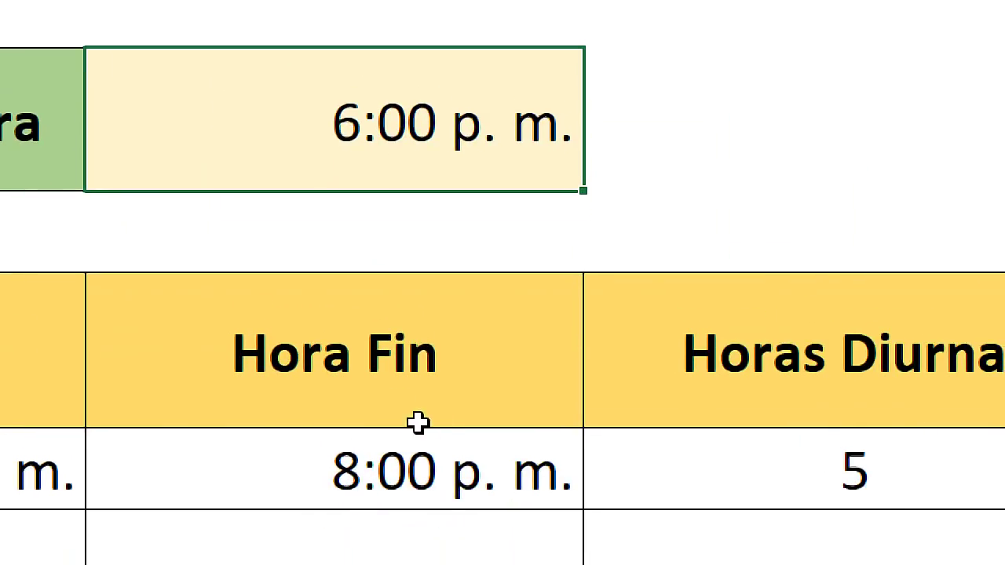
left_click(416, 463)
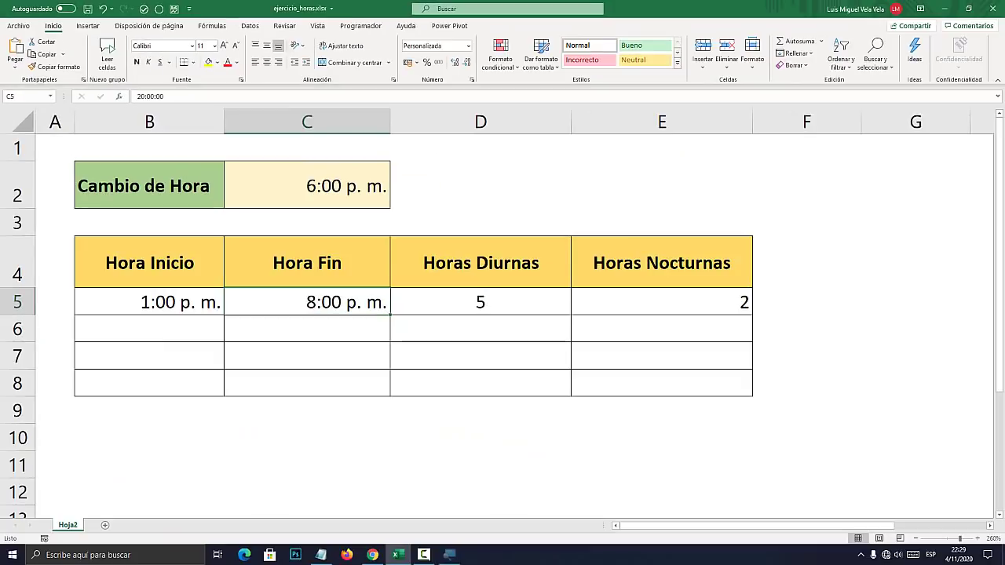
key("Right")
key("Right")
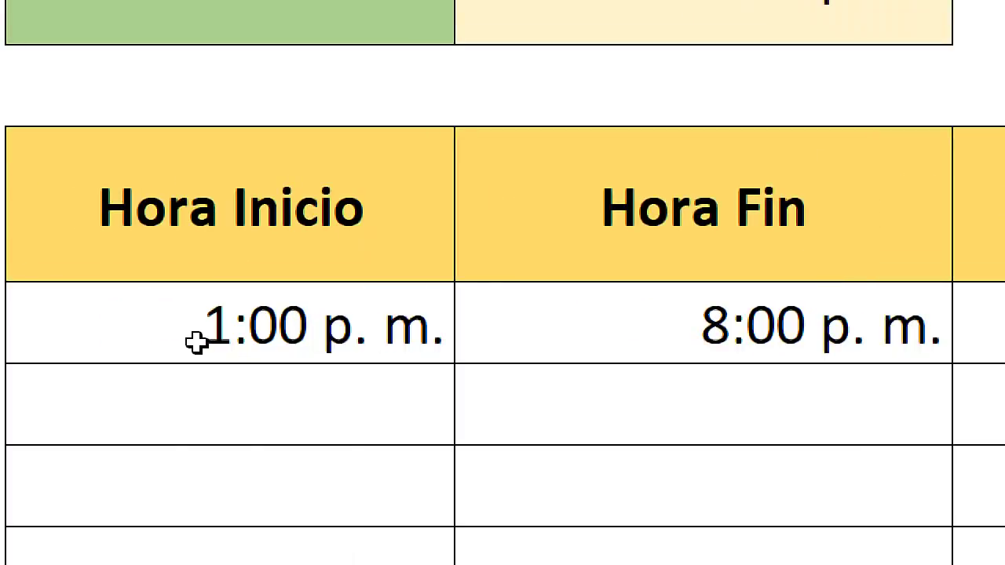
left_click(138, 304)
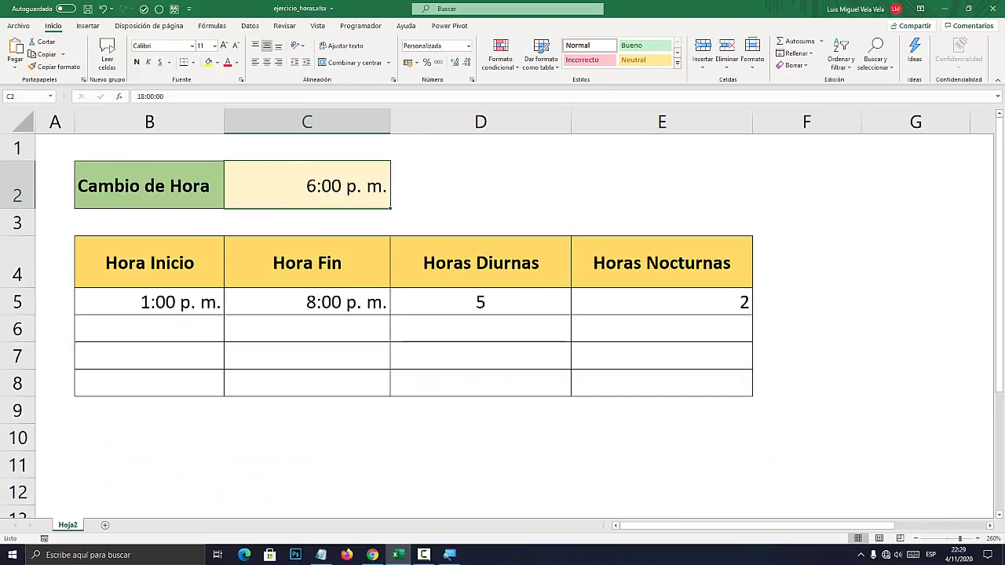
left_click(480, 303)
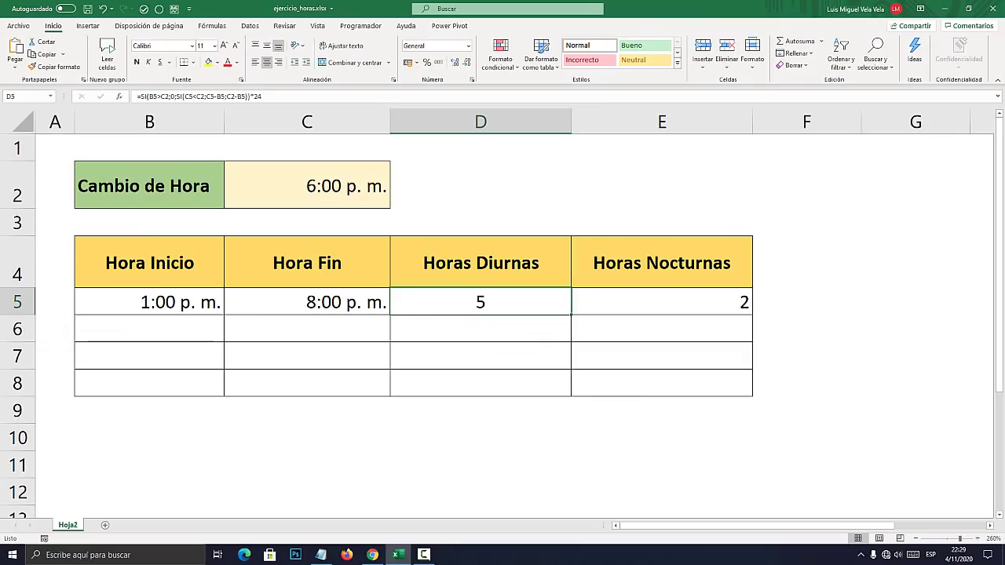
Add the day and night hours in F5 with =D5+E5
left_click(806, 302)
type("=")
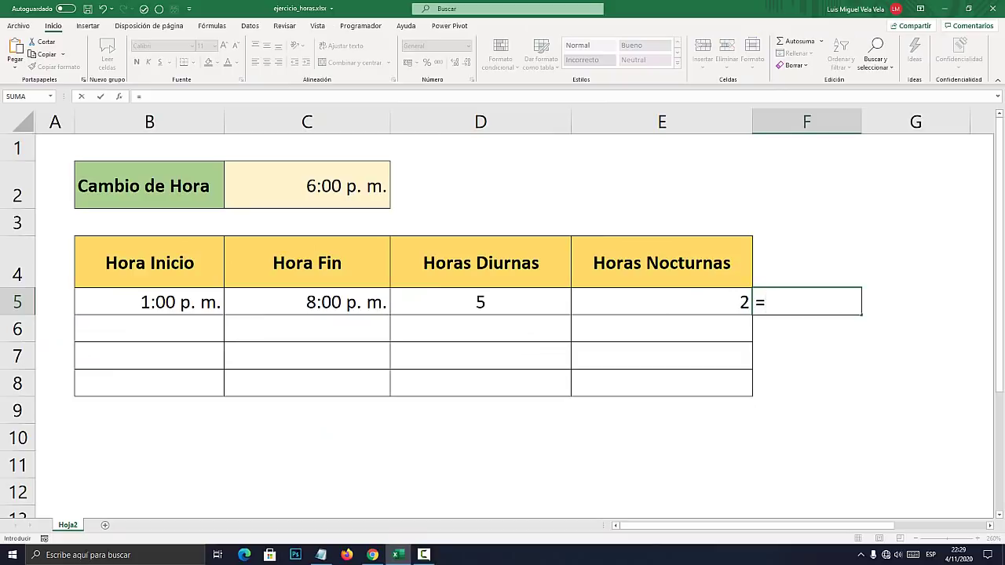
key("Left")
key("Left")
type("+")
key("Left")
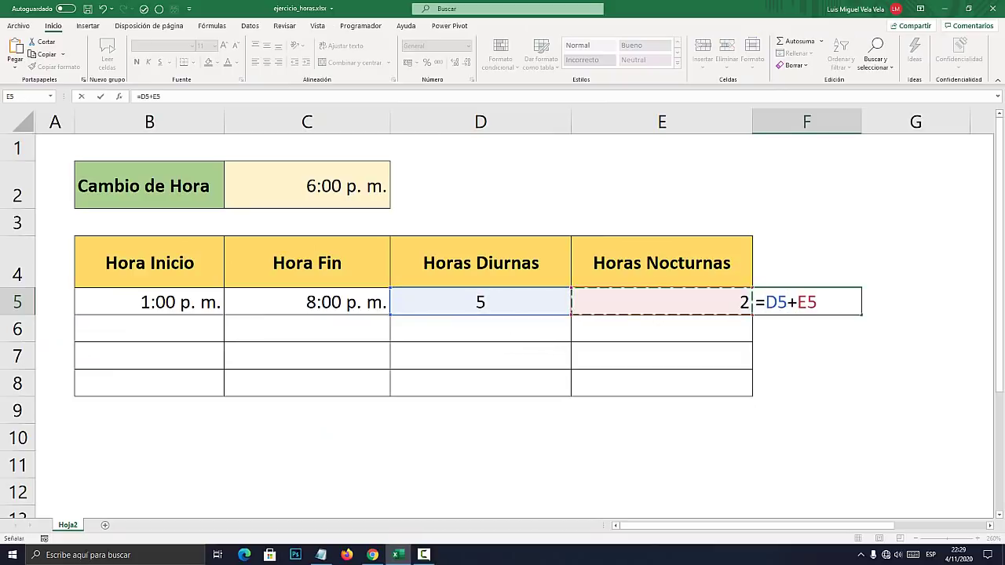
key("Return")
Enter the heading "Horas transcurridas" in F4 and widen column F to fit it
left_click(807, 263)
type("Horas t")
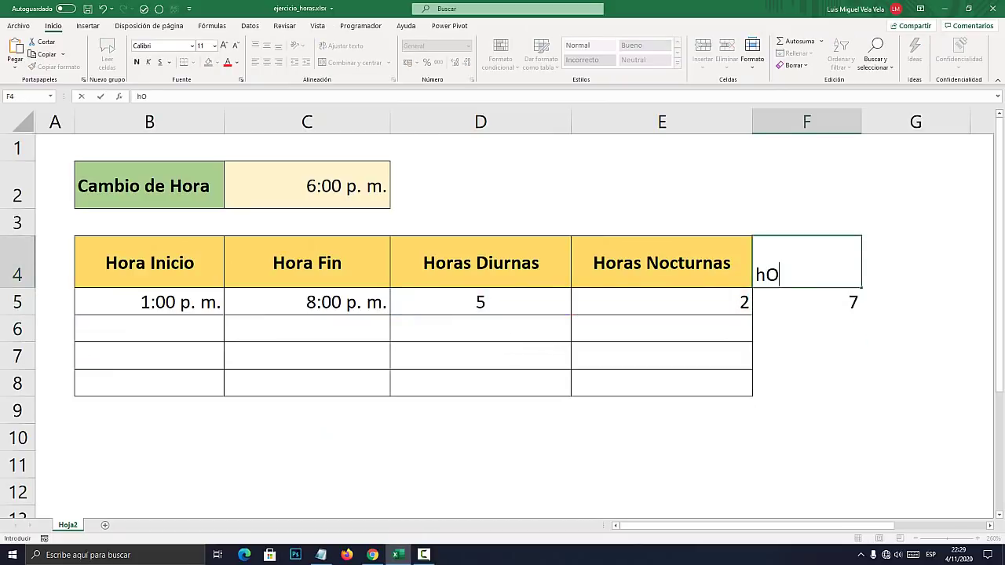
type("rnas")
key("BackSpace")
key("BackSpace")
key("BackSpace")
type("ansf")
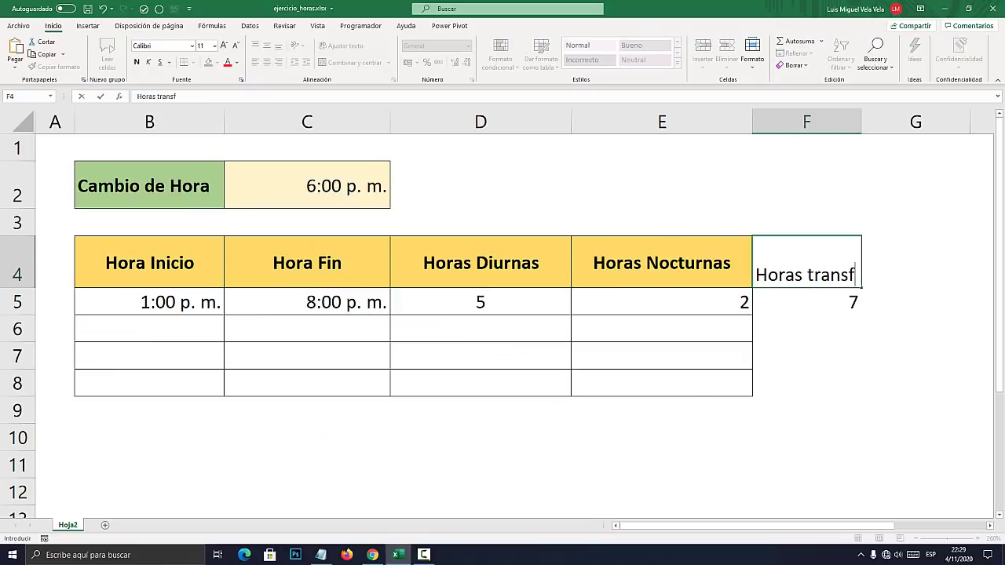
key("BackSpace")
type("curridas")
key("Return")
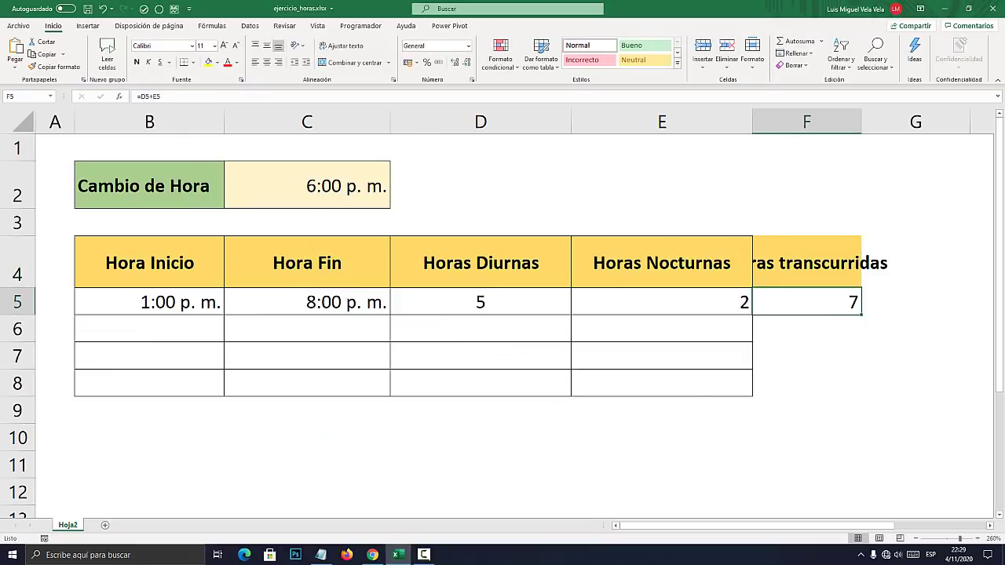
left_click_drag(861, 122, 947, 122)
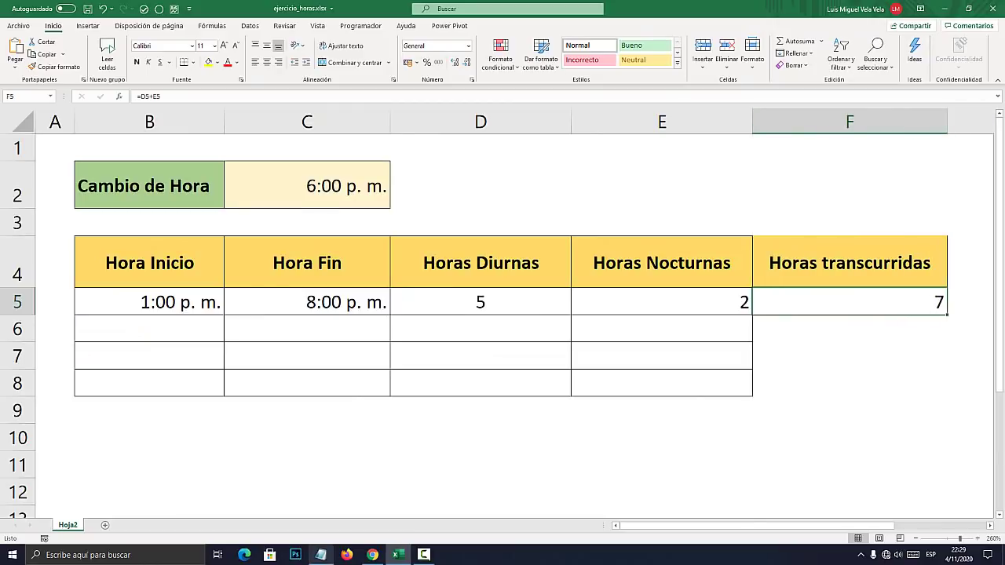
Switch to Notepad, cut the combined formula from the note and remove the extra blank lines between the conditions
left_click(321, 555)
key("ctrl+x")
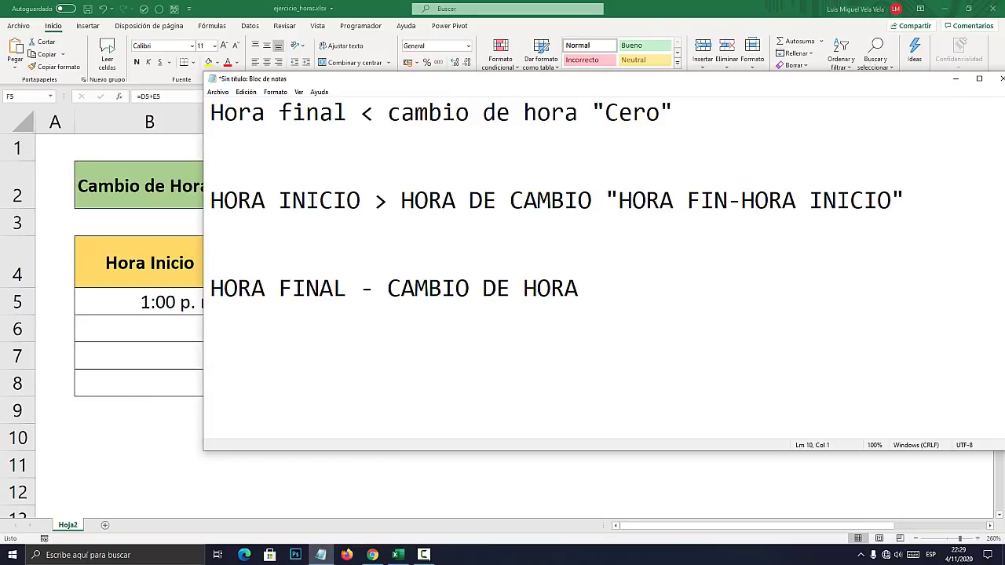
key("Up")
key("Up")
key("Up")
key("BackSpace")
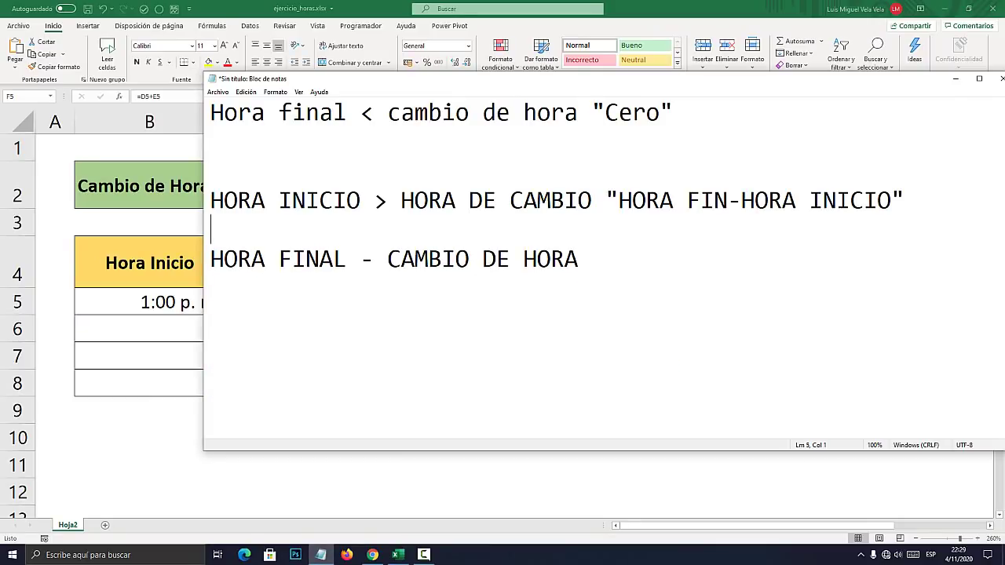
key("Up")
key("BackSpace")
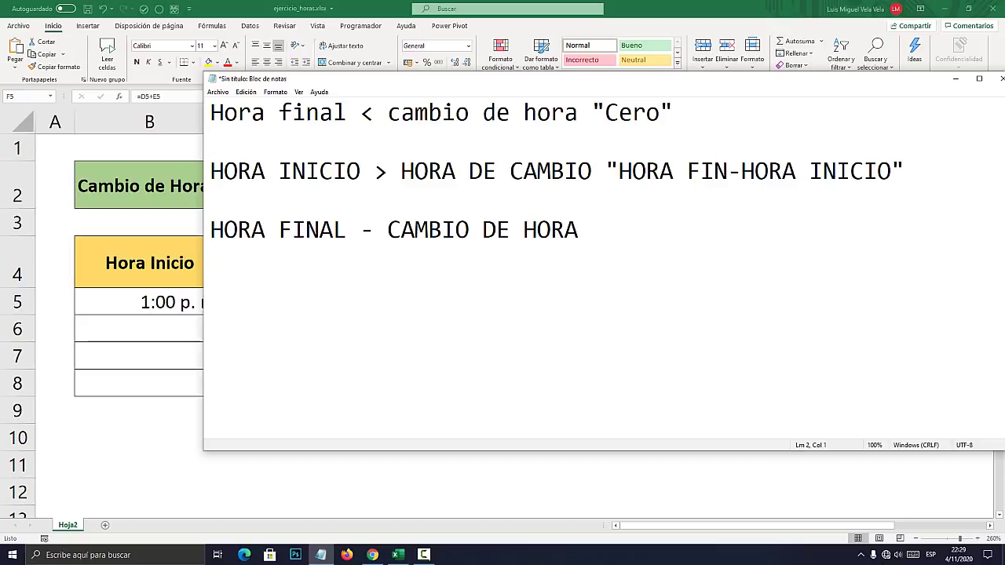
Enclose the line HORA FINAL - CAMBIO DE HORA in double quotation marks
type("\"")
key("End")
type("\"")
Review the three night hours conditions in the note and the result assigned to each one
key("shift+Up")
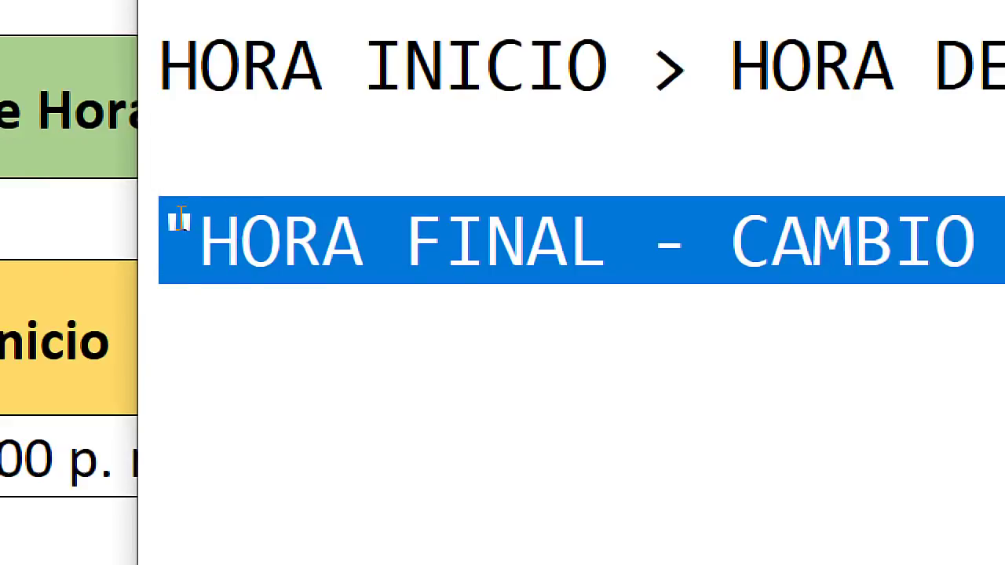
left_click_drag(213, 228, 322, 228)
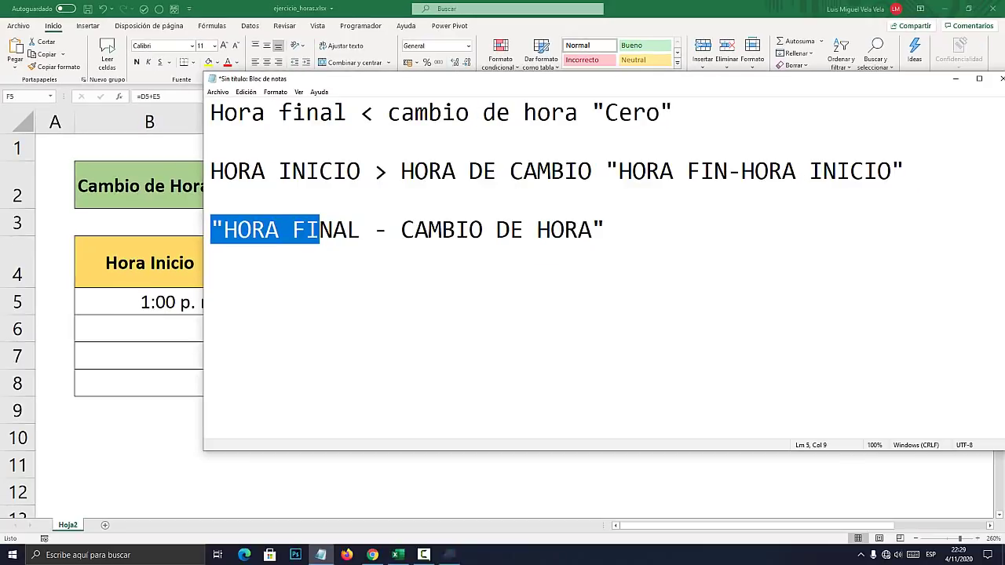
left_click_drag(606, 230, 211, 230)
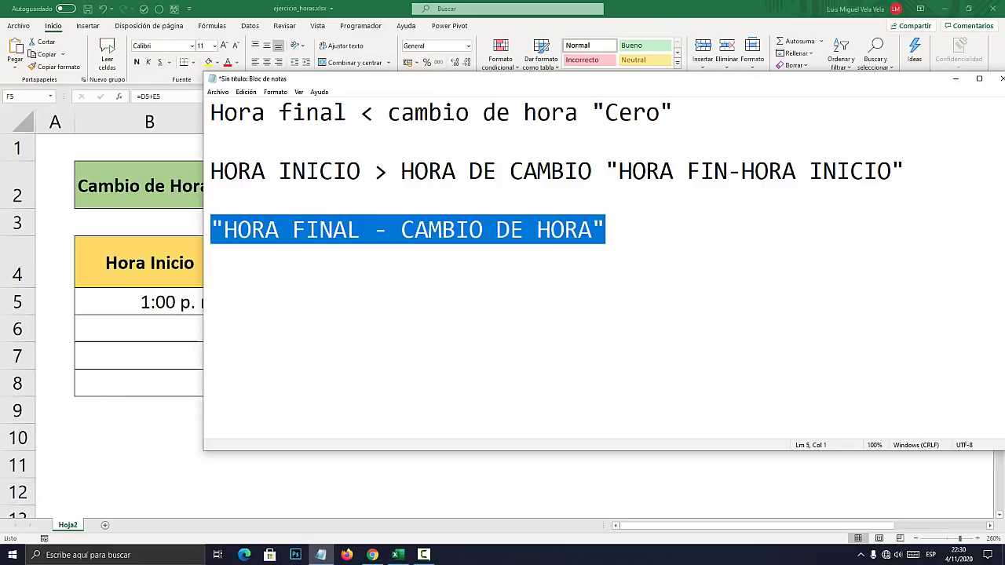
left_click_drag(606, 171, 905, 171)
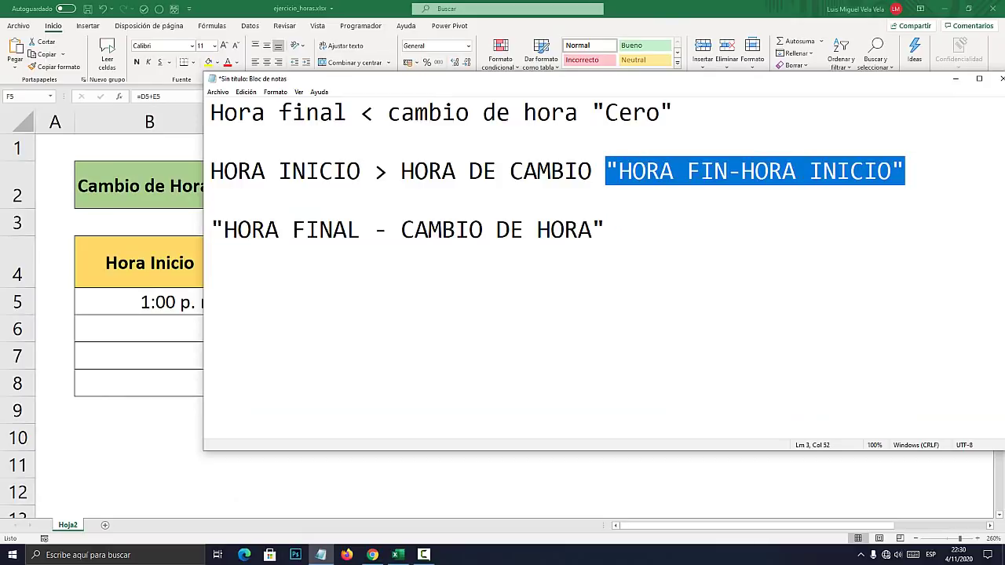
left_click_drag(211, 113, 565, 113)
left_click_drag(675, 112, 592, 112)
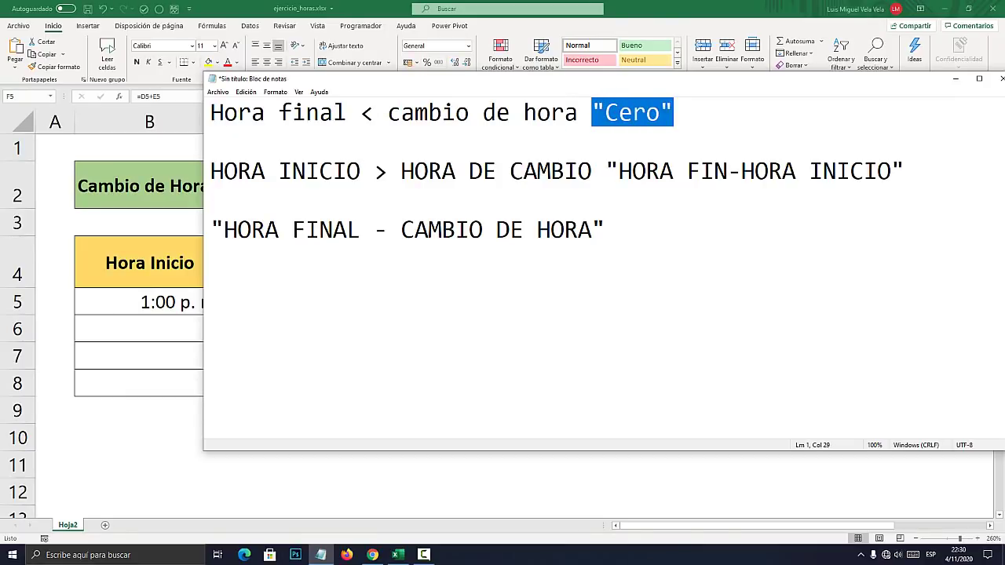
left_click_drag(224, 171, 348, 171)
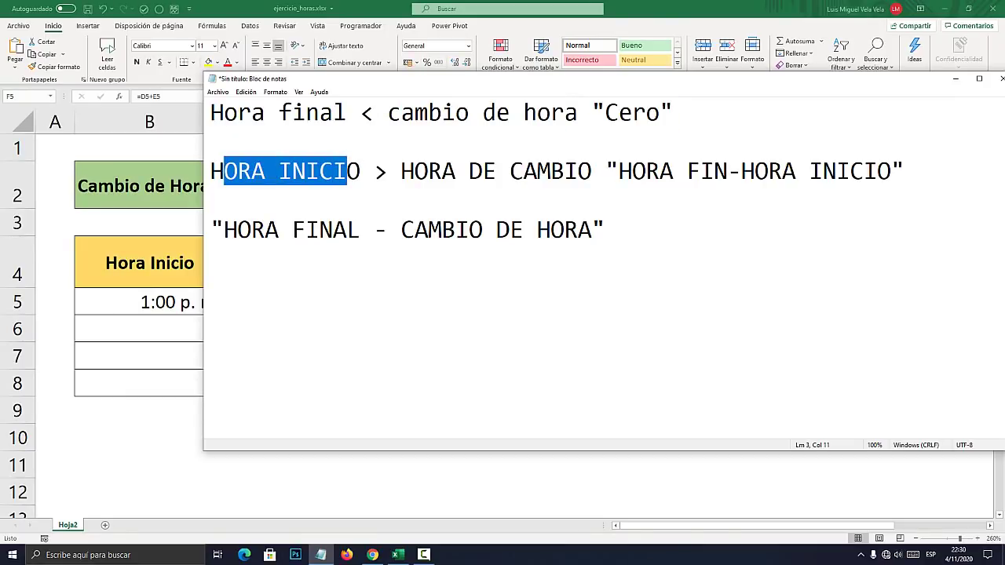
Examine the result for HORA INICIO > HORA DE CAMBIO and the final HORA FINAL - CAMBIO DE HORA line, and return to Excel
left_click_drag(414, 171, 892, 171)
left_click(605, 171)
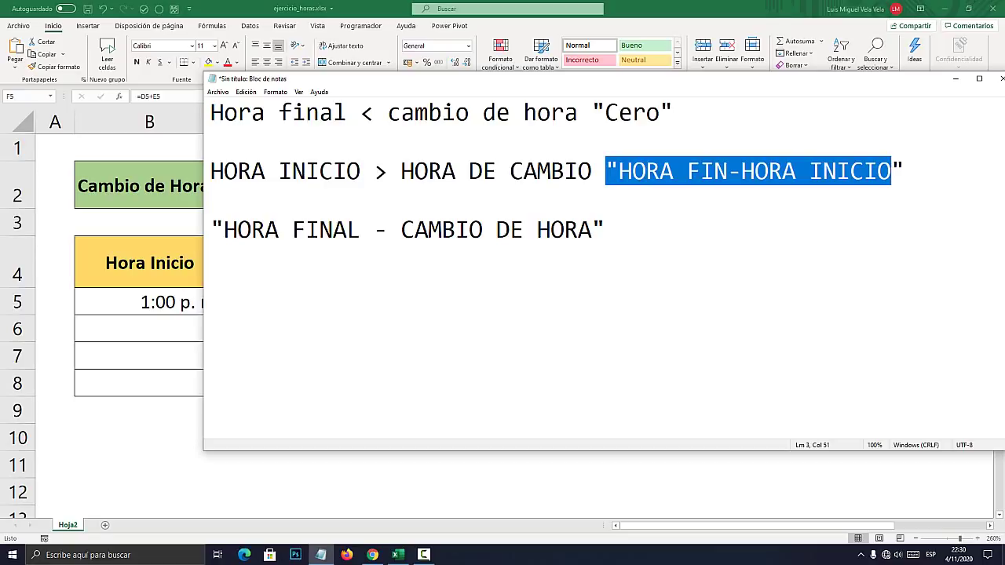
left_click_drag(620, 229, 210, 229)
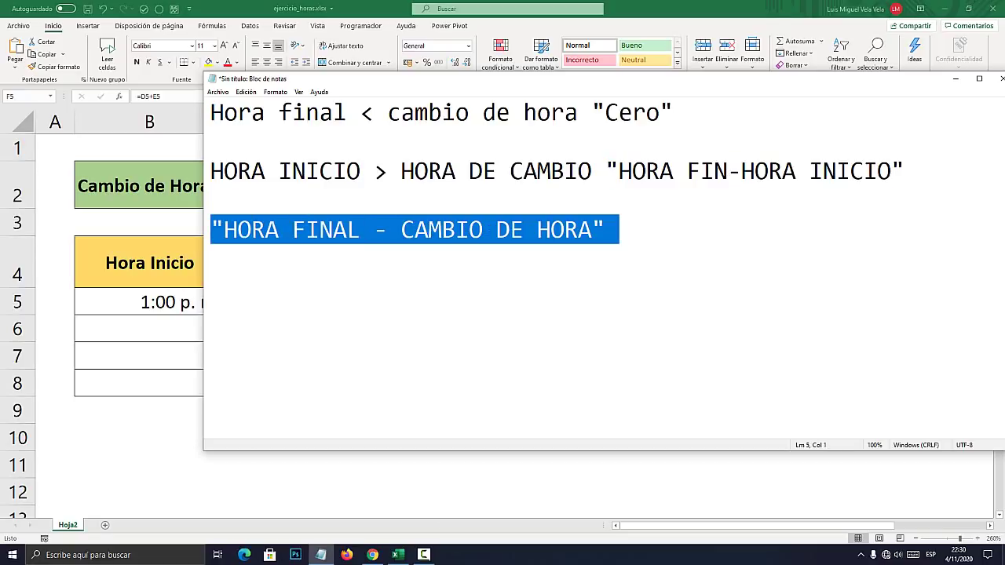
left_click(619, 230)
left_click_drag(619, 230, 210, 229)
left_click(210, 288)
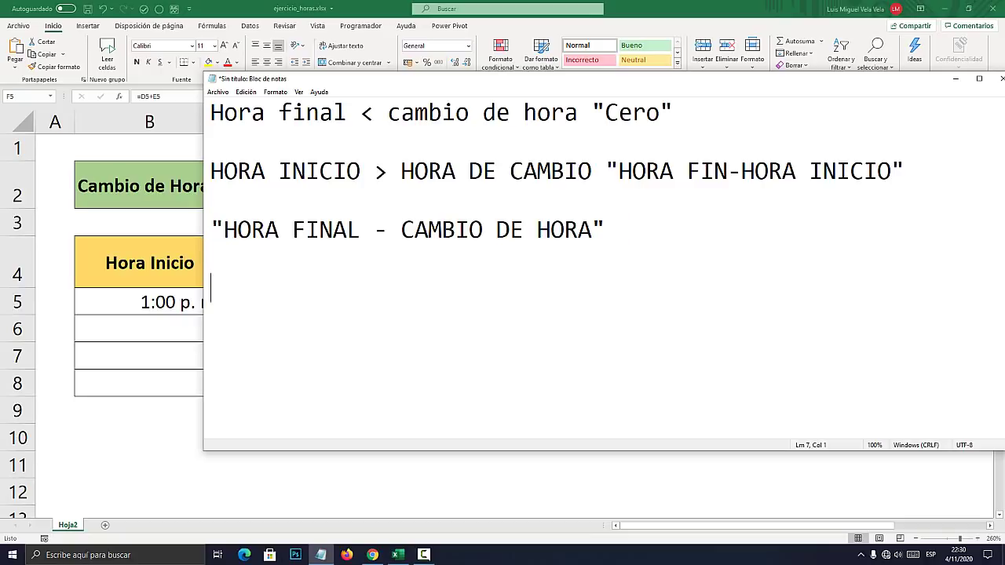
left_click_drag(211, 287, 211, 113)
left_click(619, 229)
left_click(956, 78)
double_click(494, 302)
left_click_drag(541, 302, 188, 302)
key("Escape")
left_click(321, 555)
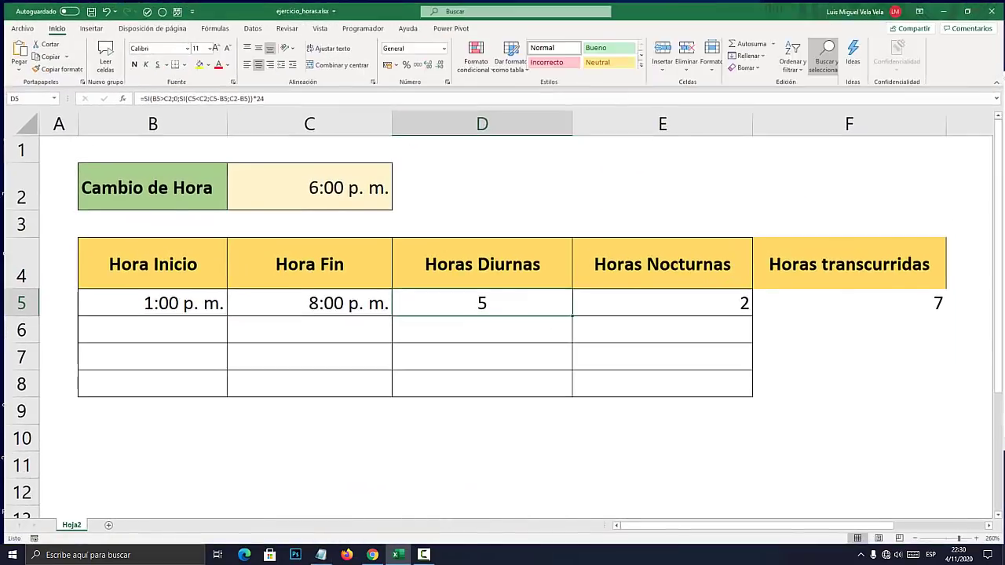
Copy the complete night hours formula from E5 and paste it into the Notepad note below the three conditions
double_click(672, 303)
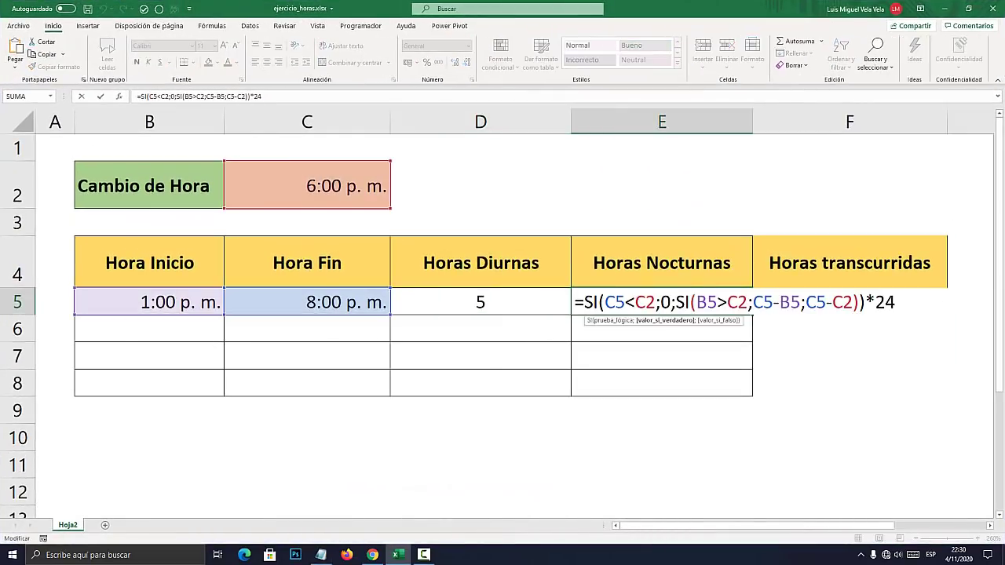
left_click_drag(895, 303, 575, 303)
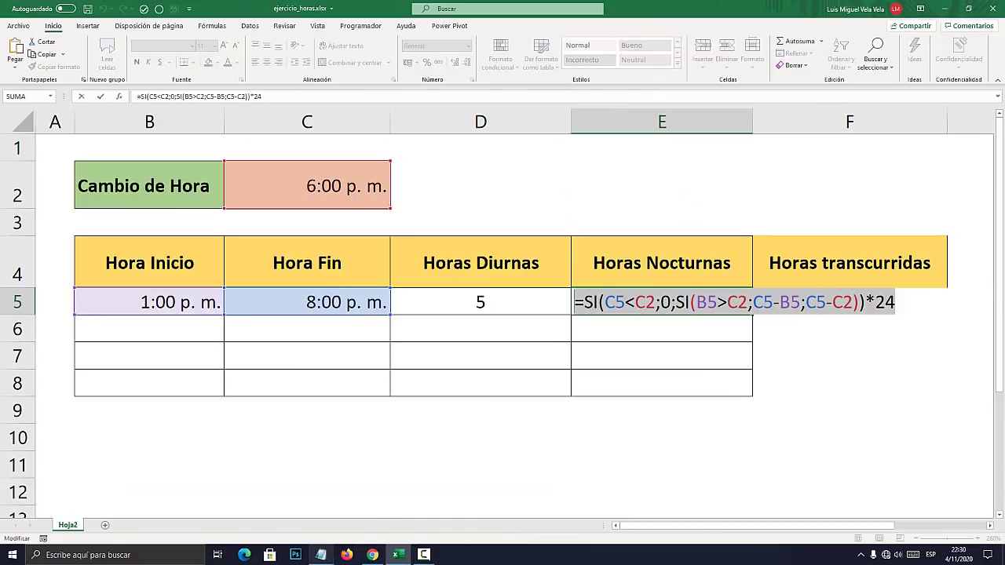
left_click(321, 555)
key("Return")
key("Return")
key("ctrl+v")
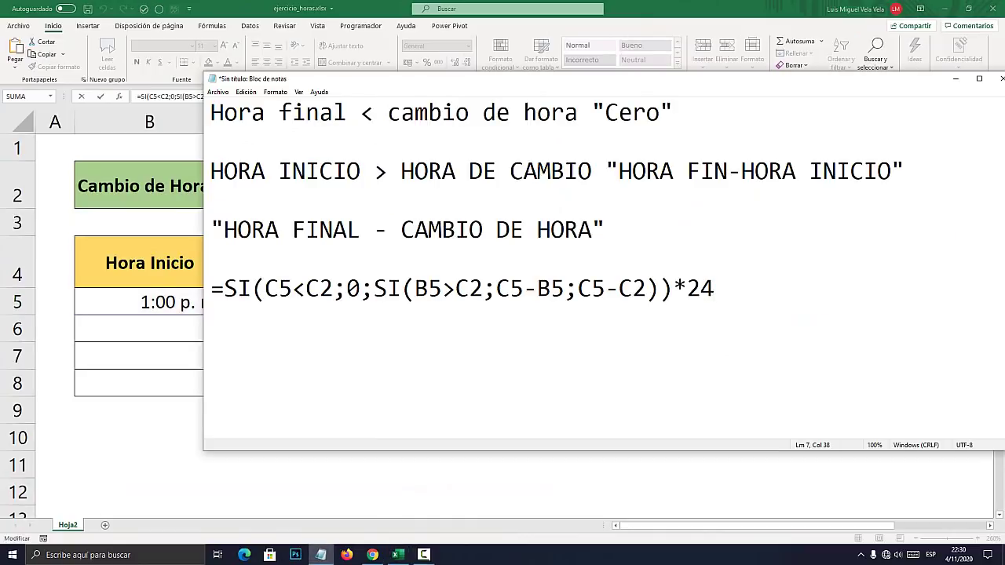
key("Down")
key("shift+Up")
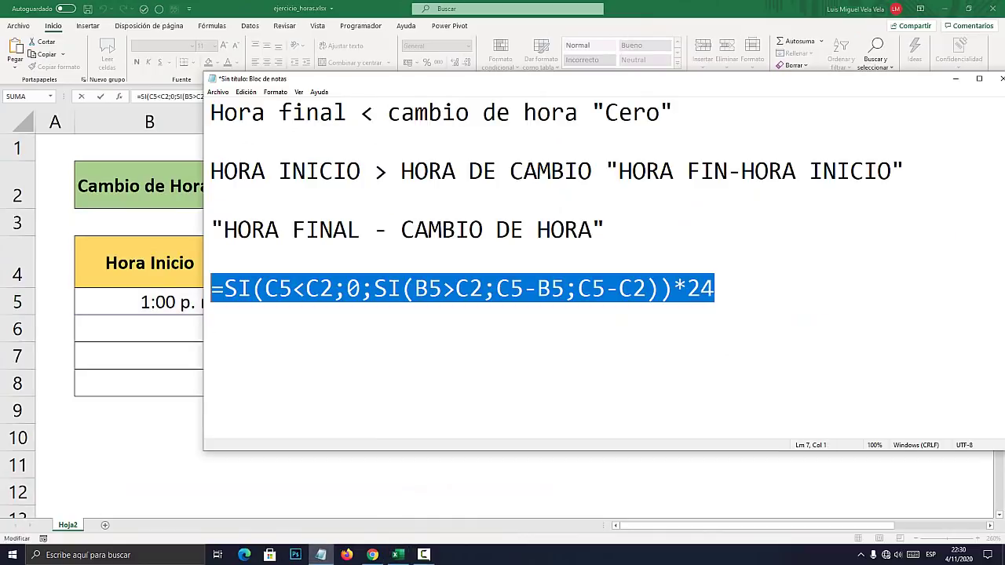
Add the heading "horas nocturnas" followed by a row of colons above the conditions, return to Excel and leave E5's formula unedited
left_click(401, 171)
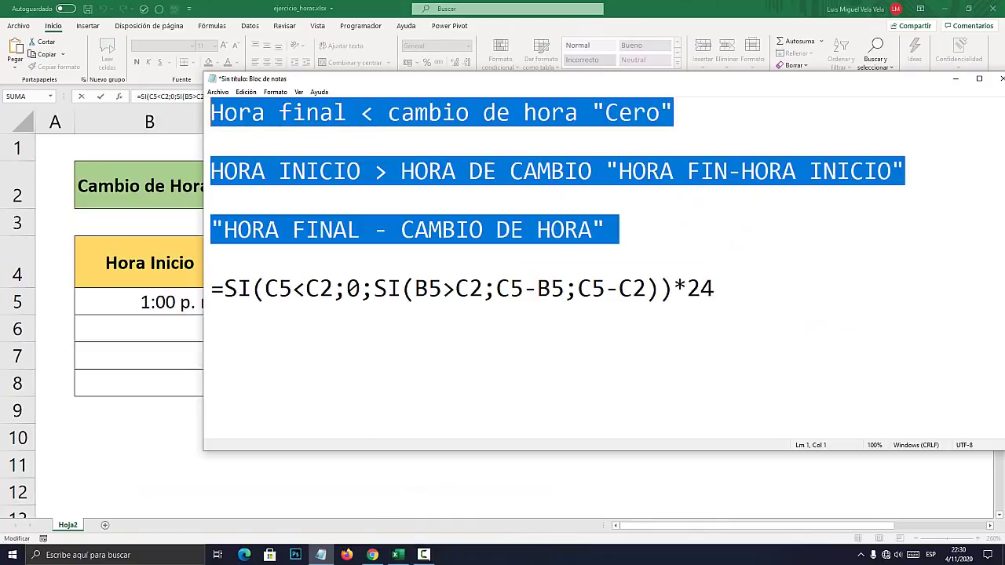
key("Left")
key("Return")
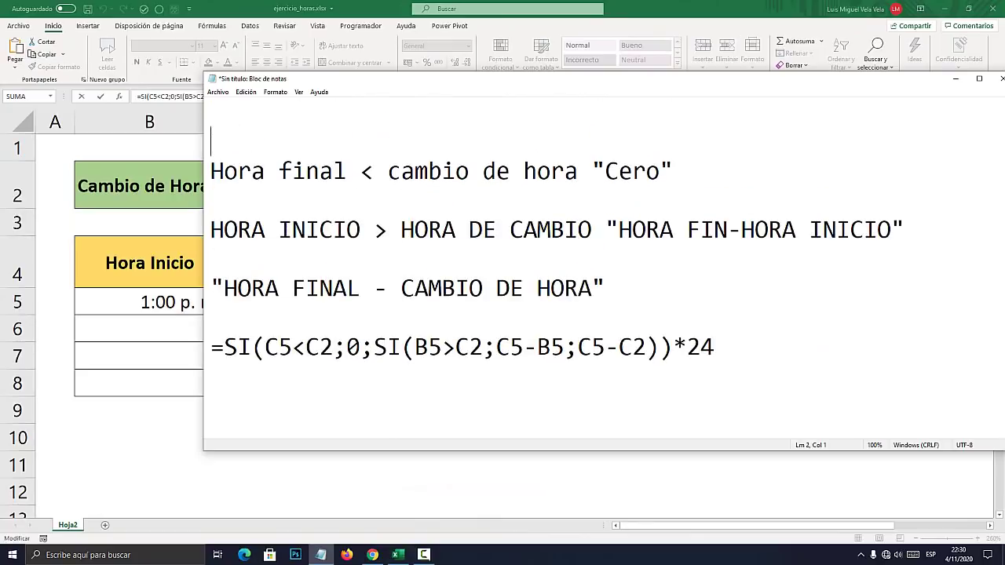
key("Up")
type("horas nocturna")
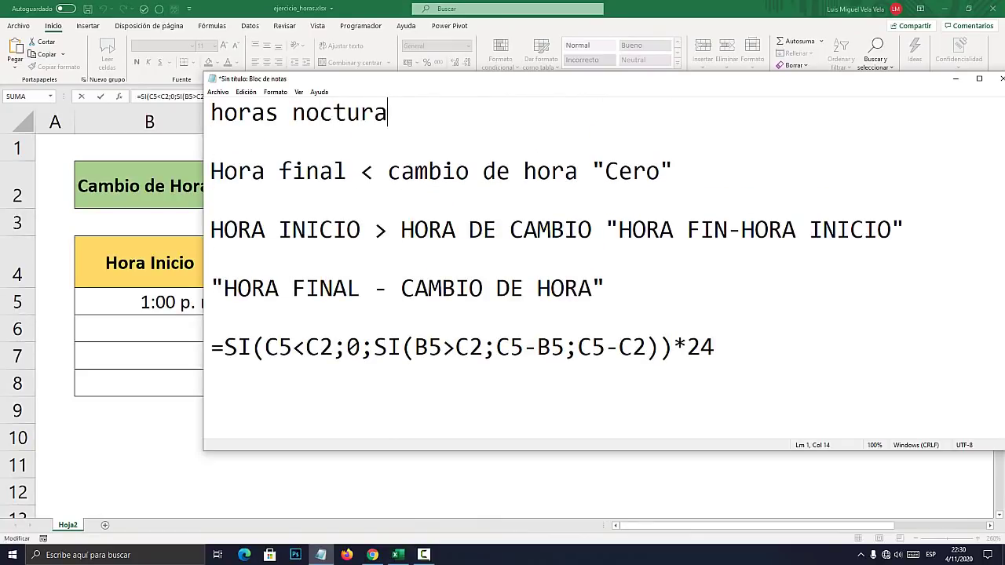
key("BackSpace")
type("nas:::::::::::::::::::::::")
key("alt+Tab")
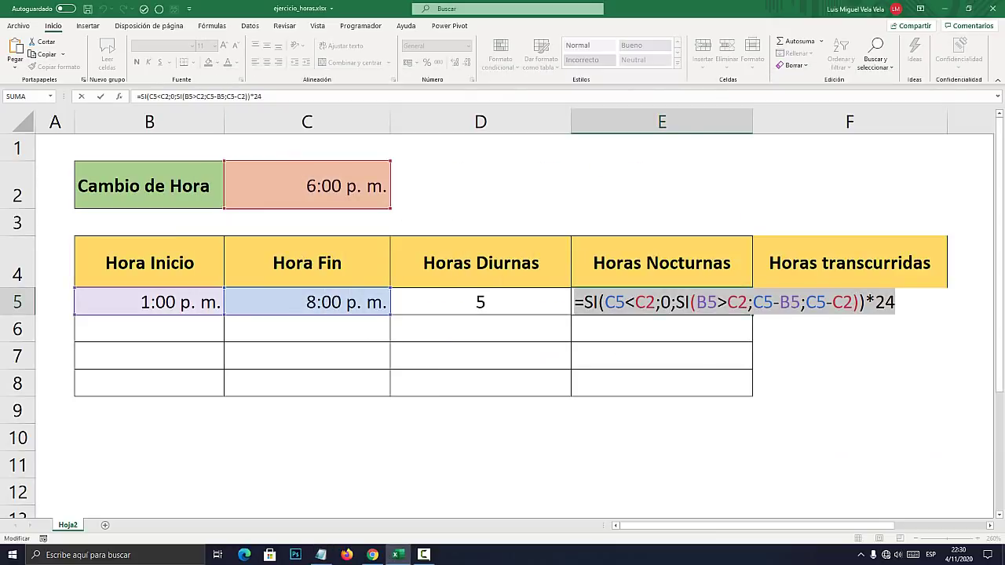
key("ctrl+Return")
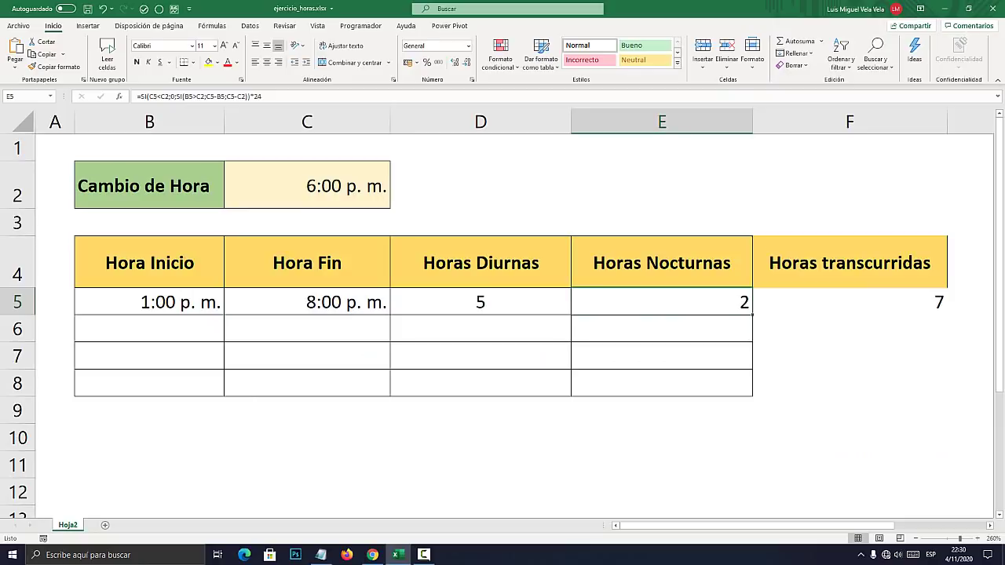